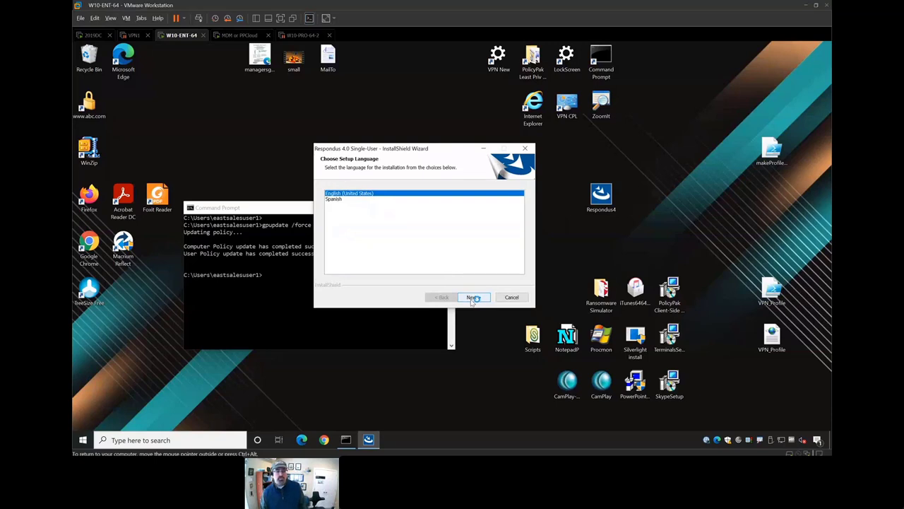
# - Try installing Respondus as a standard user, dismiss the administrator-rights error, then switch to 2019DC
pyautogui.click(472, 298)
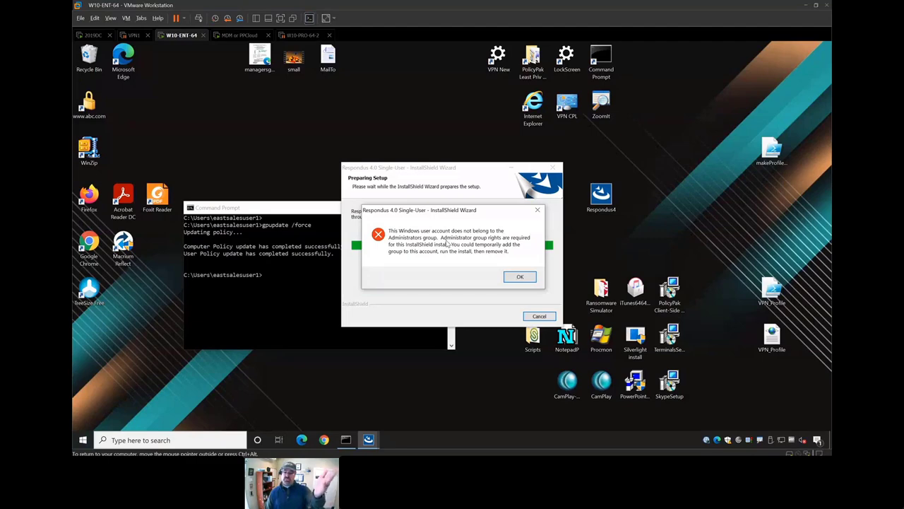
pyautogui.click(510, 277)
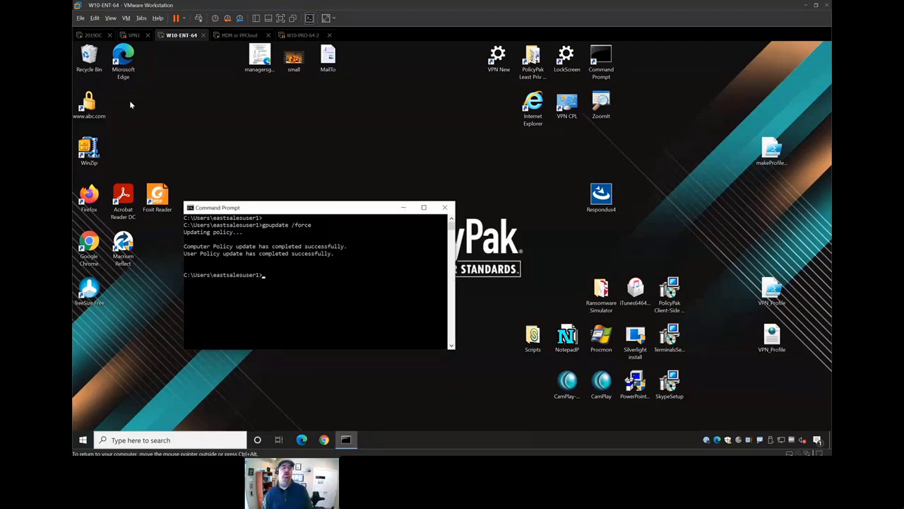
pyautogui.click(94, 35)
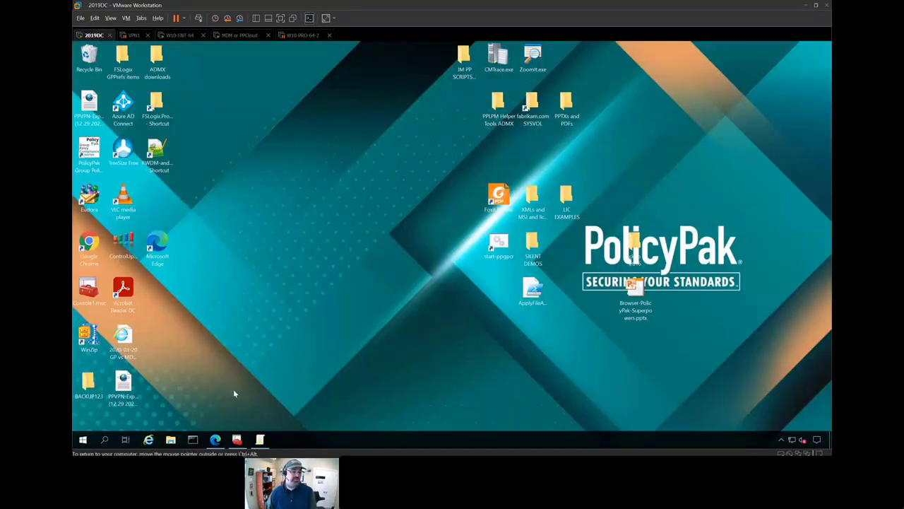
# - Create a GPO named 'PPLPM Browser install demo' linked to East Sales Users
pyautogui.click(237, 439)
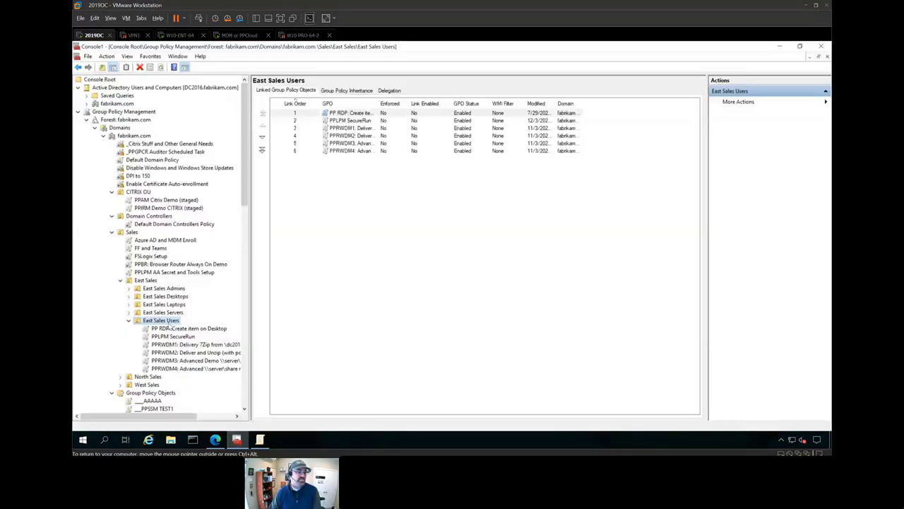
pyautogui.scroll(-2, 171, 323)
pyautogui.rightClick(164, 251)
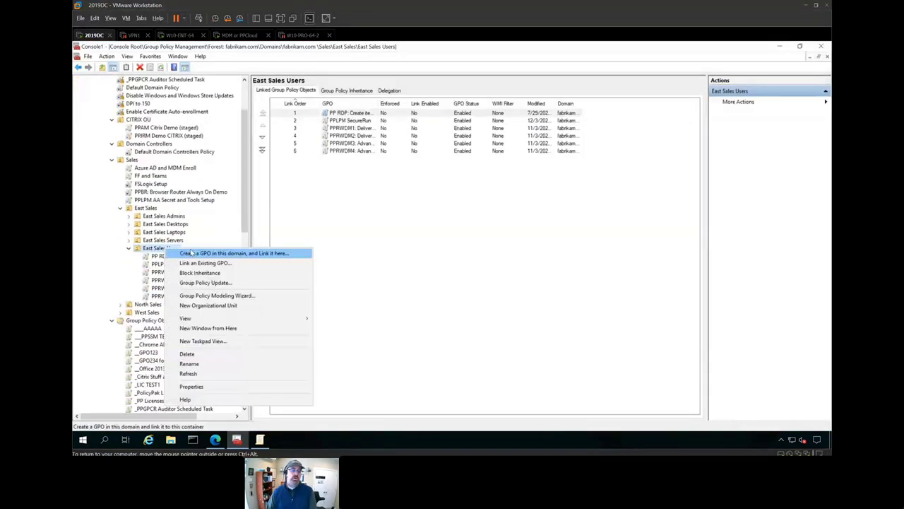
pyautogui.click(185, 253)
pyautogui.write('PPLPM Browser')
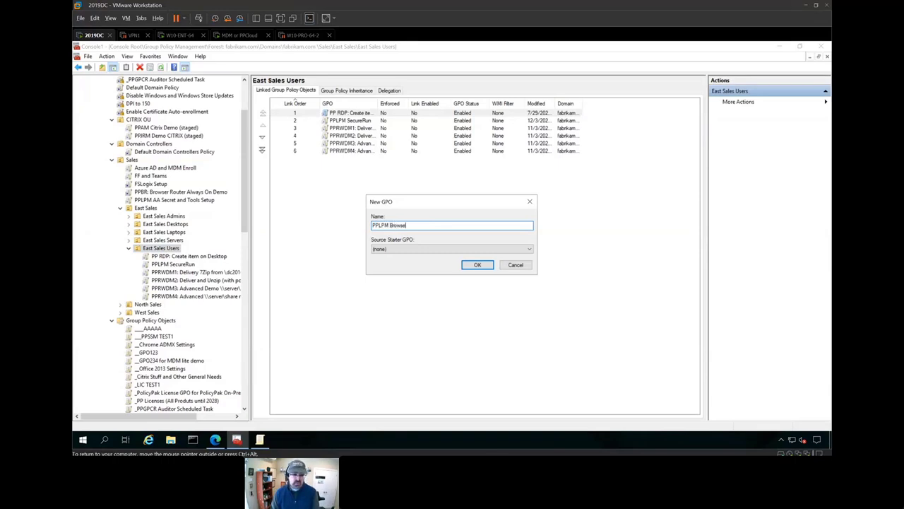
pyautogui.write(' install demo')
pyautogui.press('Return')
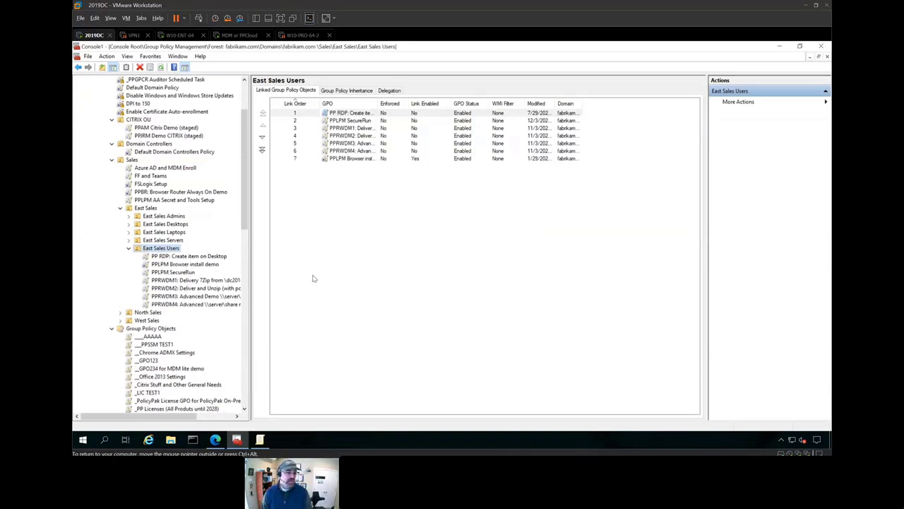
# - Edit the new GPO and go to User Configuration > PolicyPak > Least Privilege Manager
pyautogui.rightClick(212, 264)
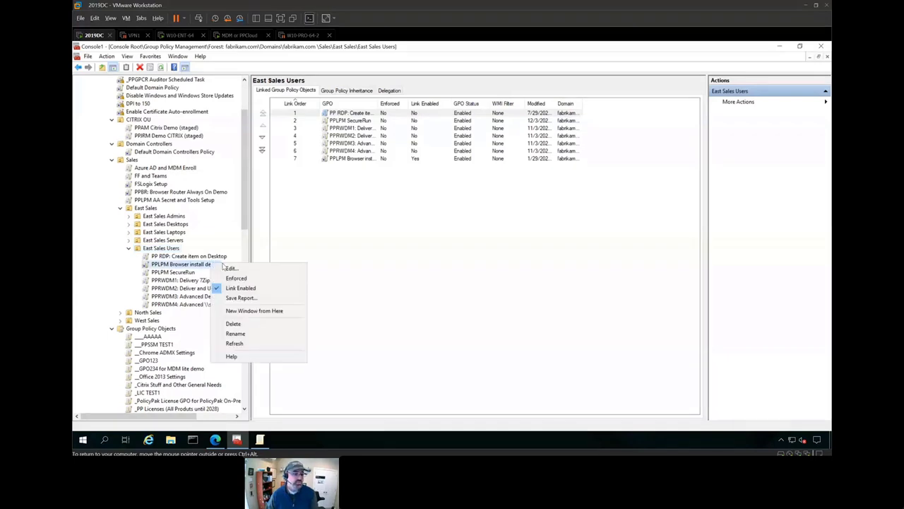
pyautogui.click(225, 267)
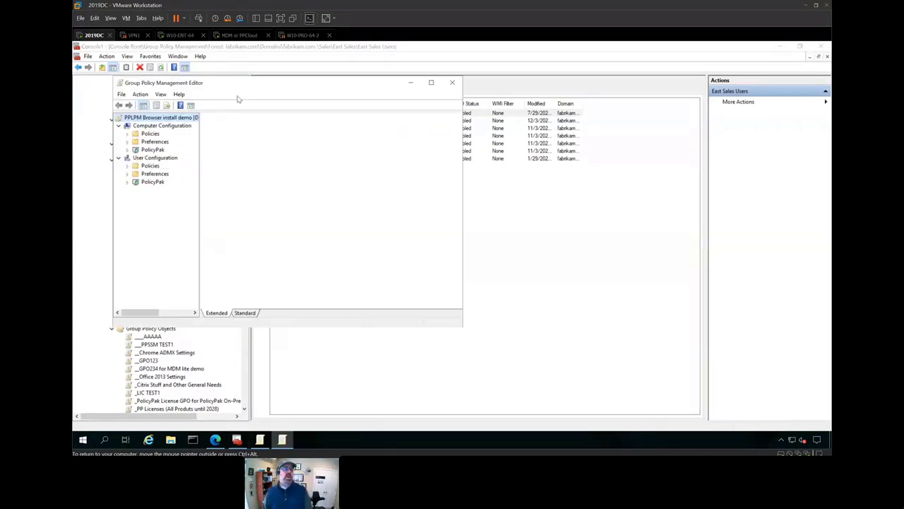
pyautogui.doubleClick(240, 84)
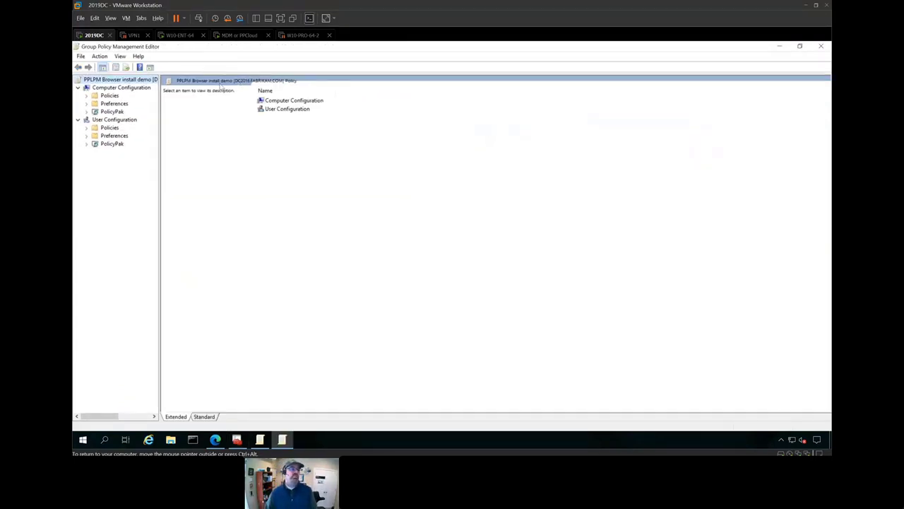
pyautogui.click(86, 143)
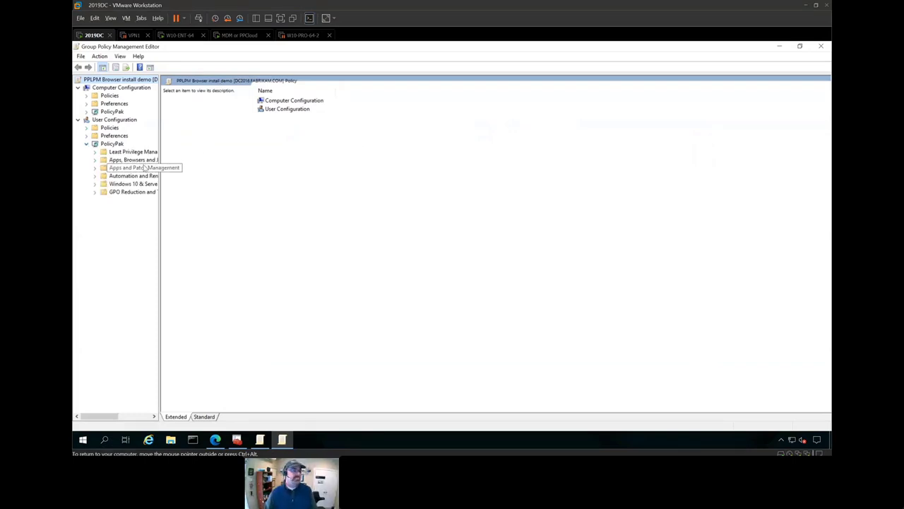
pyautogui.moveTo(159, 152); pyautogui.dragTo(202, 153)
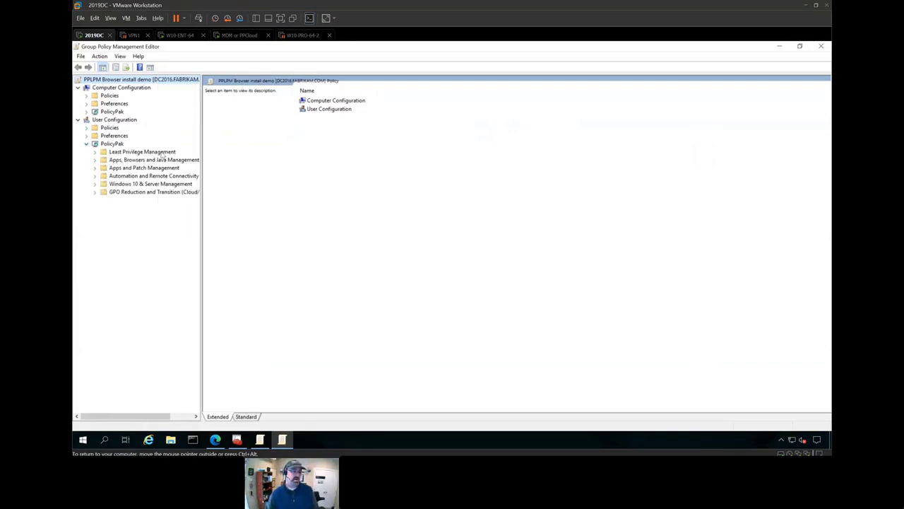
pyautogui.doubleClick(162, 152)
pyautogui.click(156, 160)
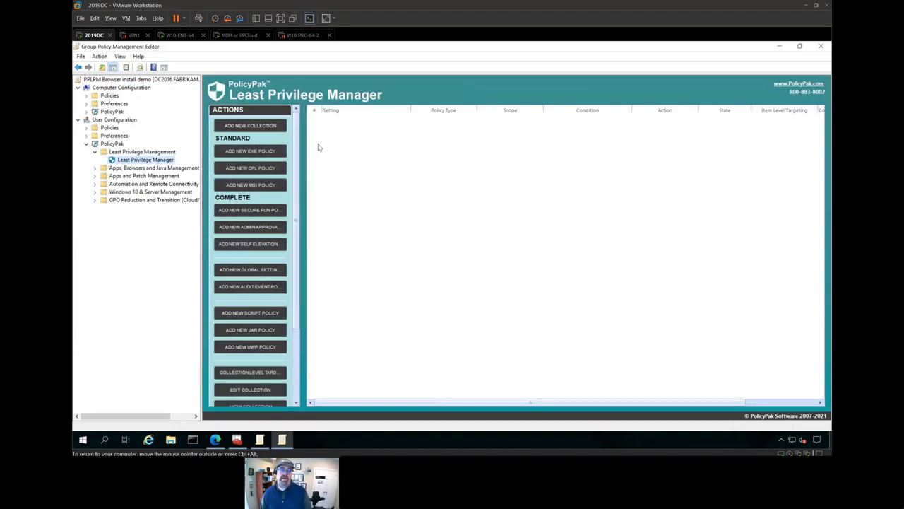
# - Start a new executable policy in Least Privilege Manager that matches the program by hash
pyautogui.rightClick(318, 145)
pyautogui.moveTo(343, 152)
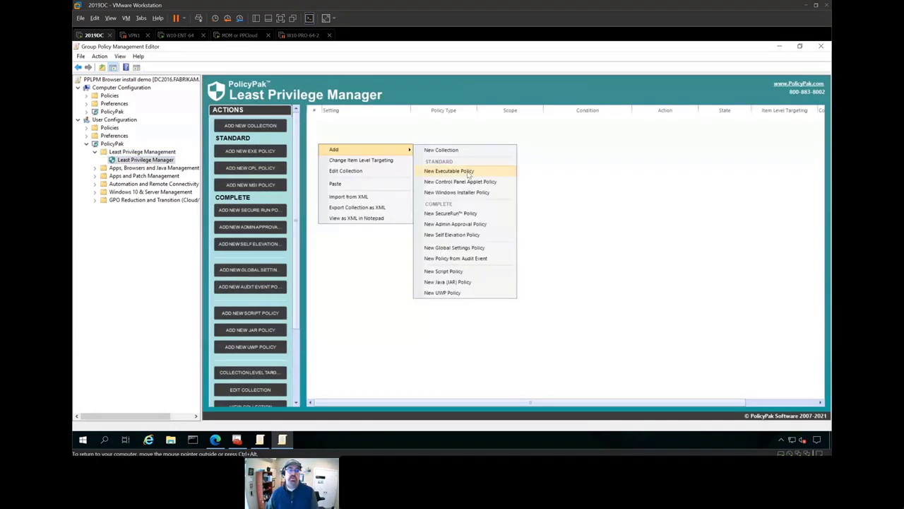
pyautogui.click(470, 173)
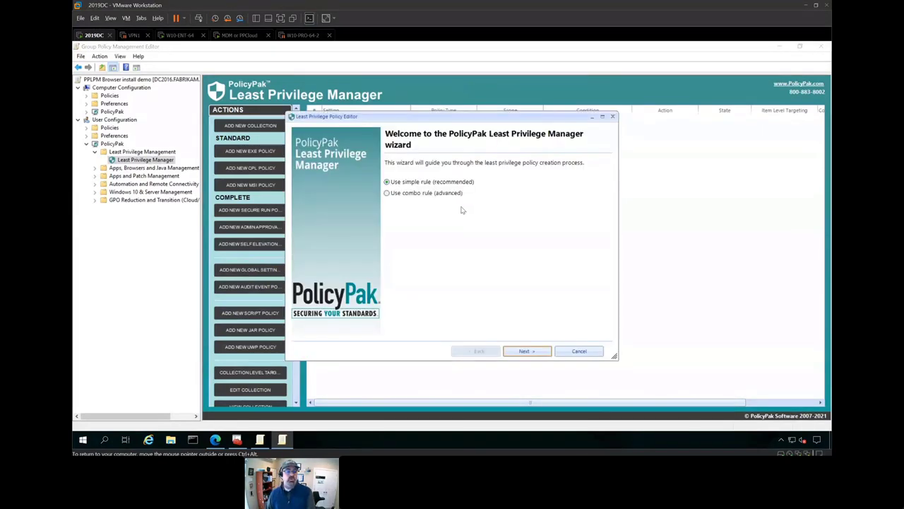
pyautogui.press('Return')
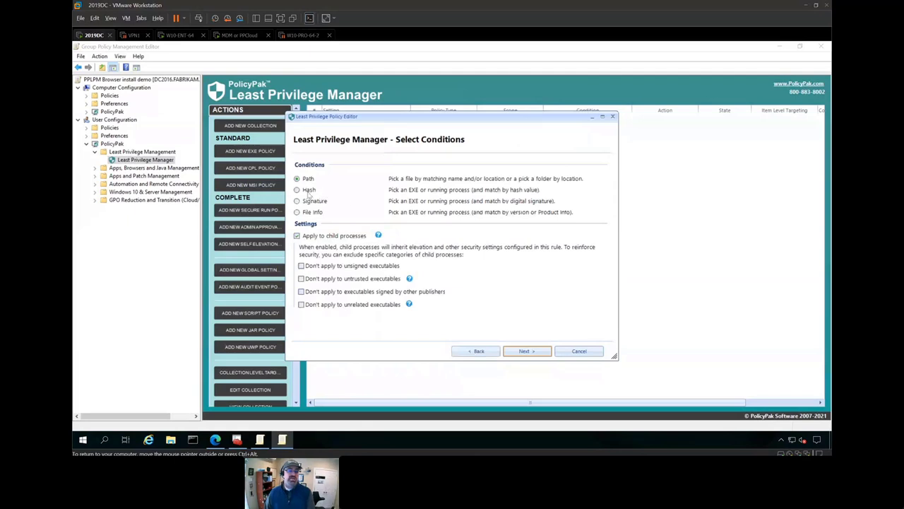
pyautogui.click(311, 194)
pyautogui.press('Return')
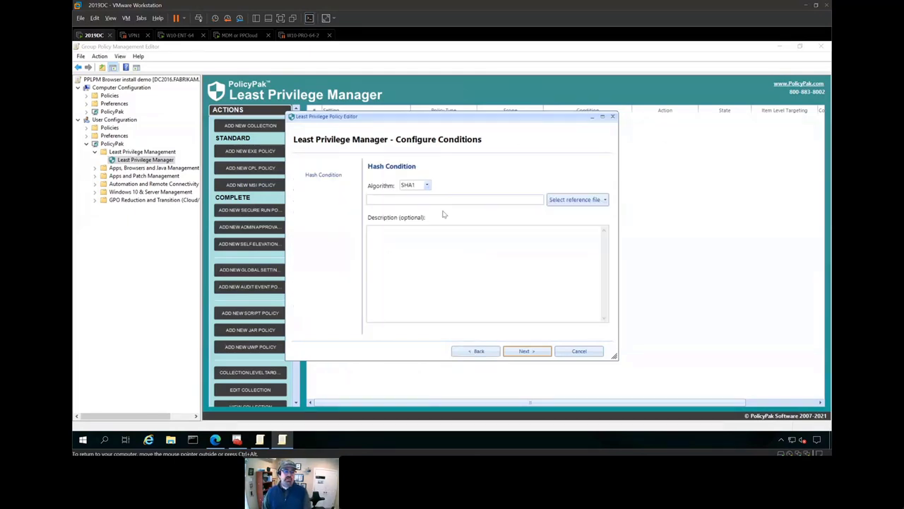
# - Use Respondus4.exe as the hash reference file, run it elevated, finish, and switch to W10-ENT-64
pyautogui.click(558, 200)
pyautogui.click(564, 213)
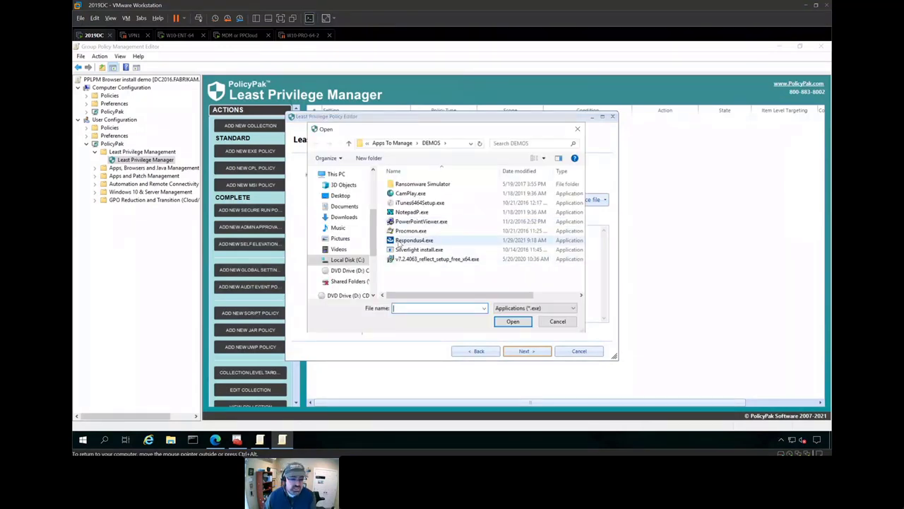
pyautogui.doubleClick(406, 240)
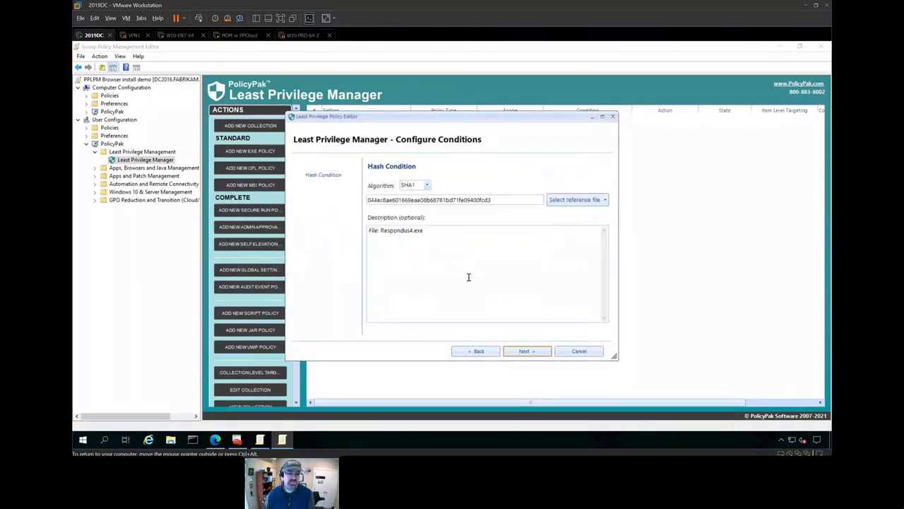
pyautogui.click(527, 350)
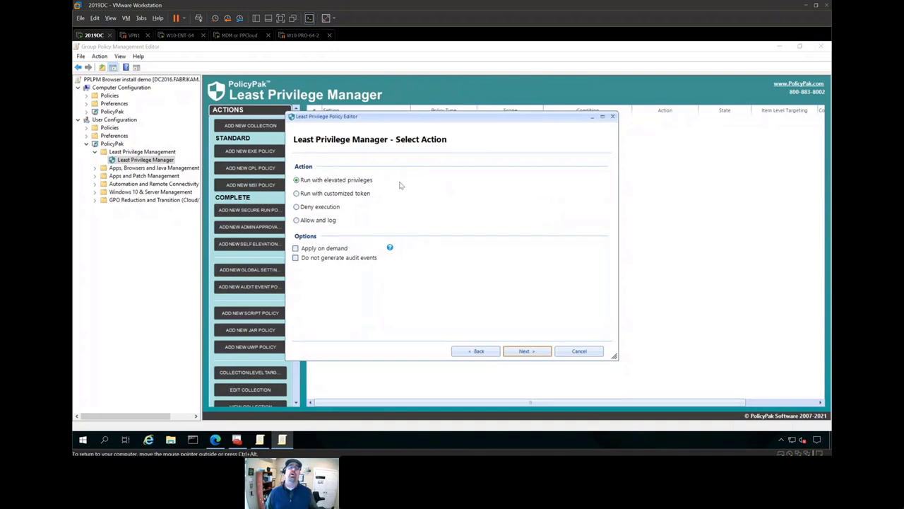
pyautogui.click(519, 351)
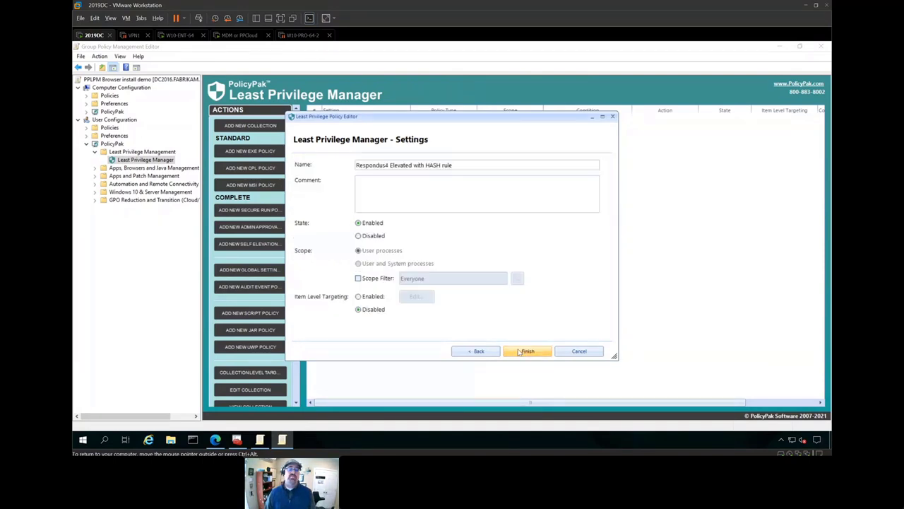
pyautogui.click(520, 352)
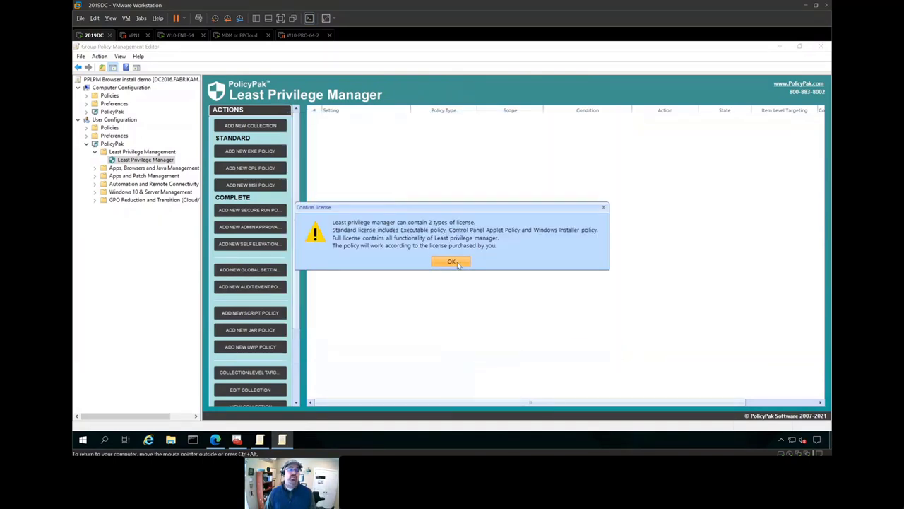
pyautogui.click(459, 266)
pyautogui.click(181, 35)
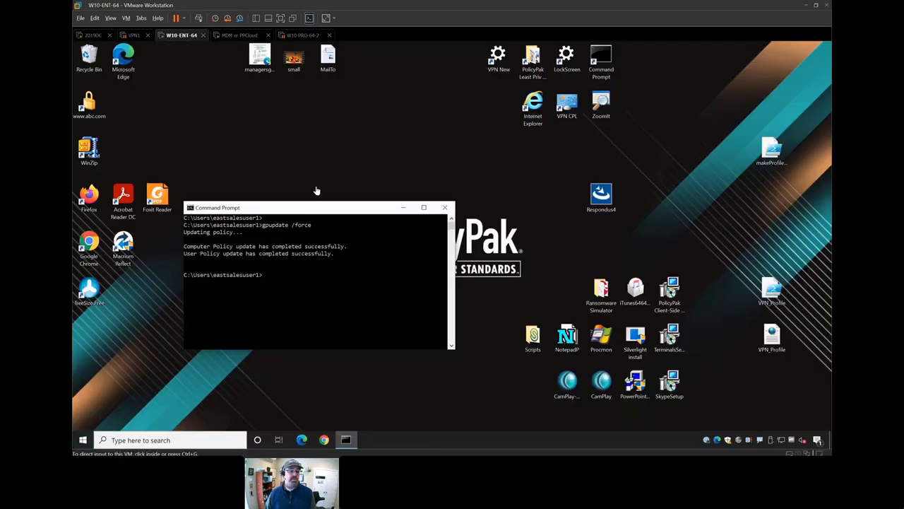
# - Run gpupdate in Command Prompt to refresh the client's Group Policy
pyautogui.write('gp')
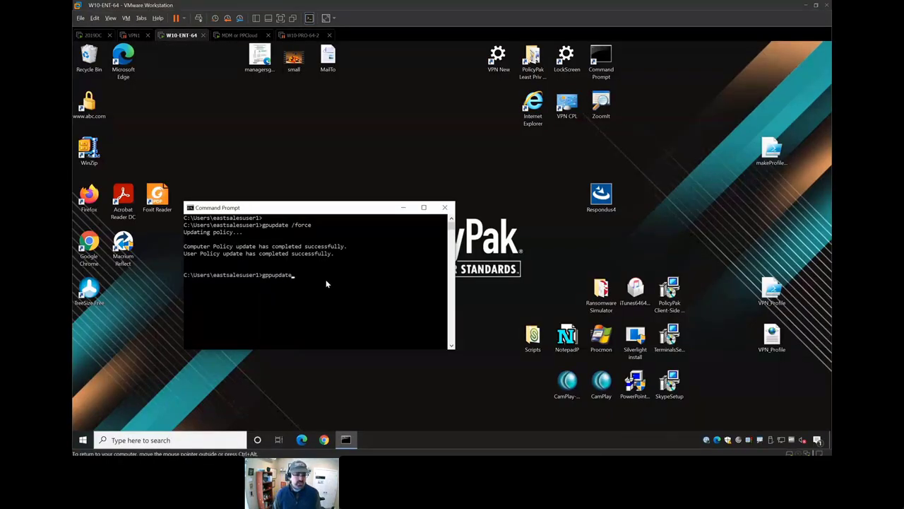
pyautogui.write('pupdate')
pyautogui.press('Return')
pyautogui.write('gpupdate')
pyautogui.press('Return')
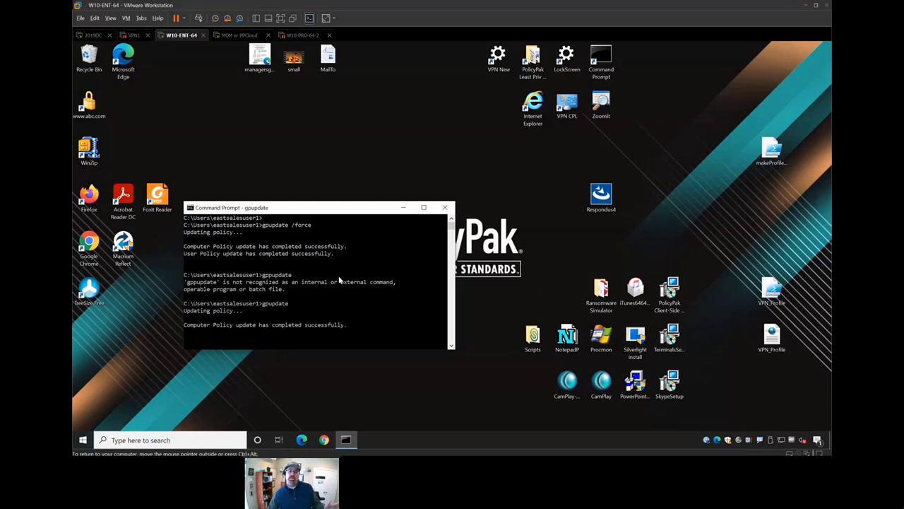
# - Relaunch the Respondus4 installer and continue with English to its welcome page
pyautogui.click(524, 238)
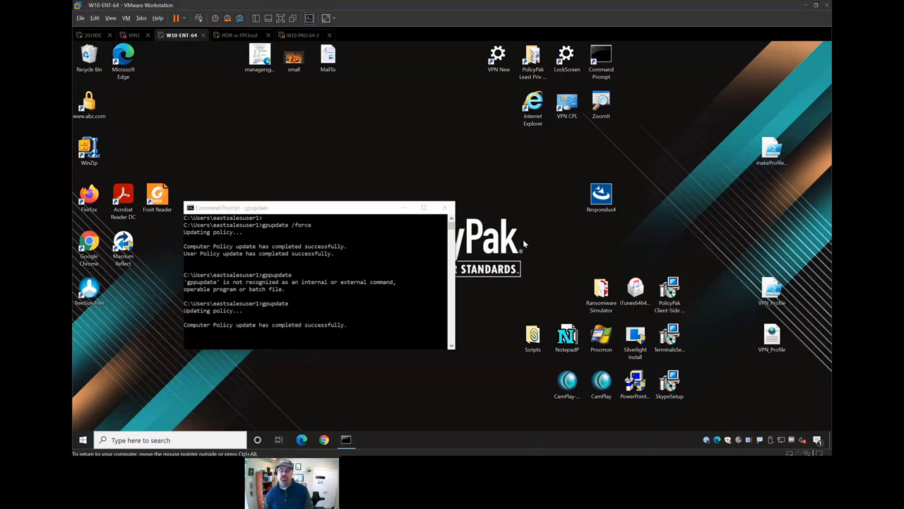
pyautogui.doubleClick(597, 201)
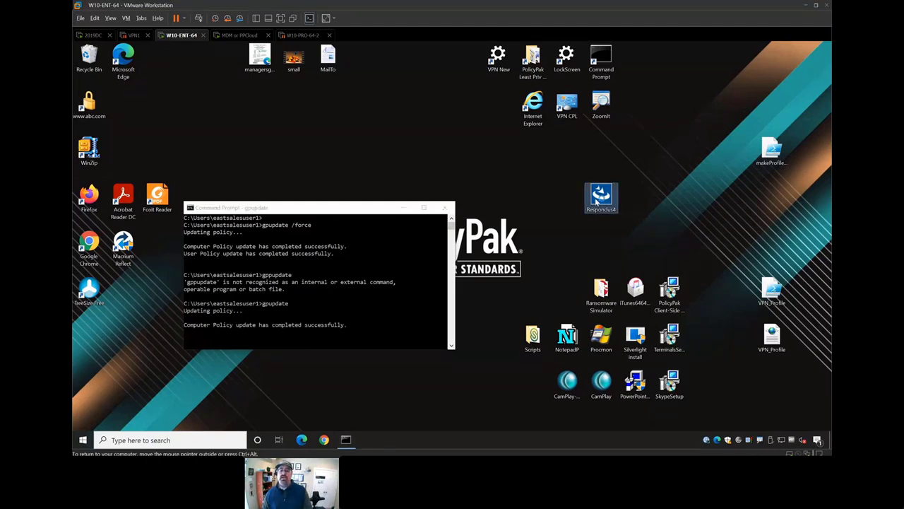
pyautogui.click(501, 316)
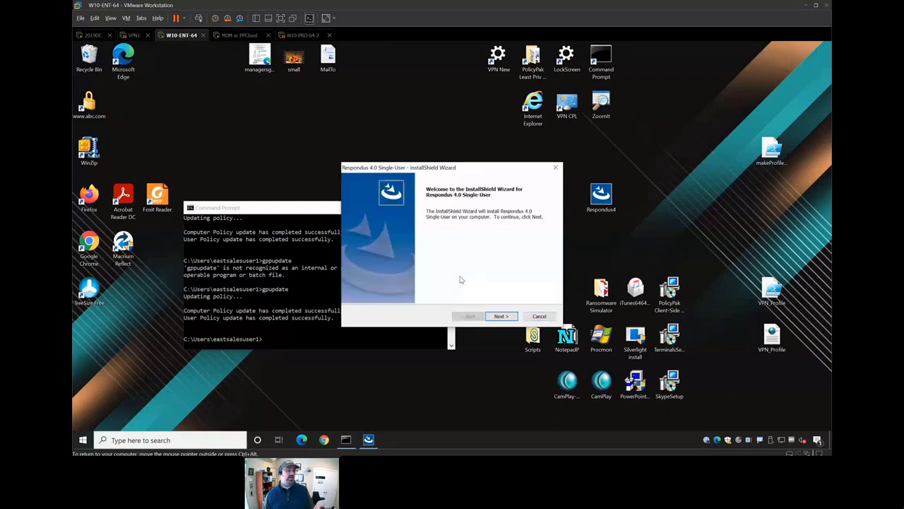
# - Accept the licence, keep default destination and projects folders, install, answer No, and finish
pyautogui.click(503, 316)
pyautogui.click(427, 284)
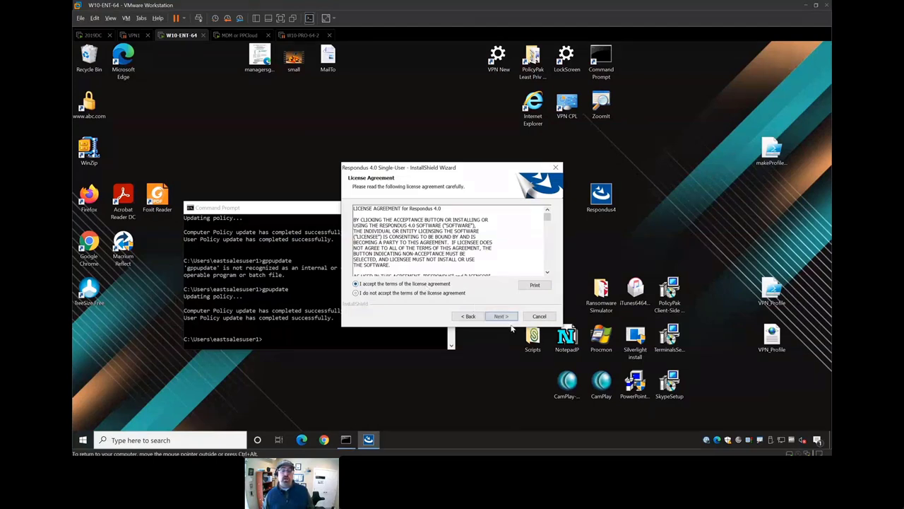
pyautogui.click(501, 316)
pyautogui.click(501, 319)
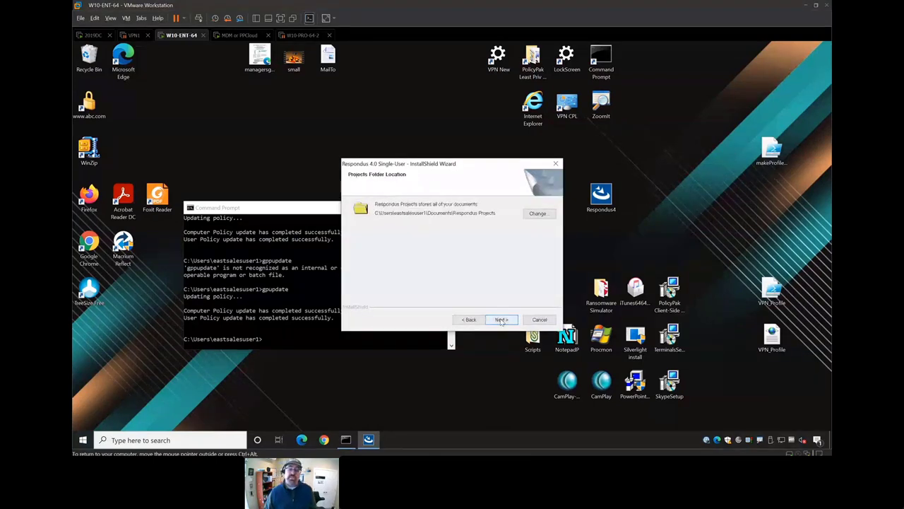
pyautogui.click(501, 319)
pyautogui.click(501, 317)
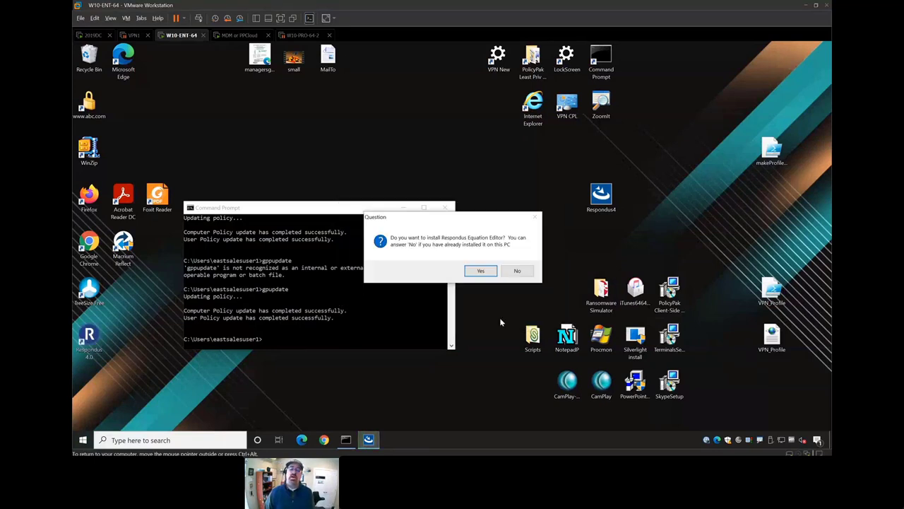
pyautogui.click(518, 272)
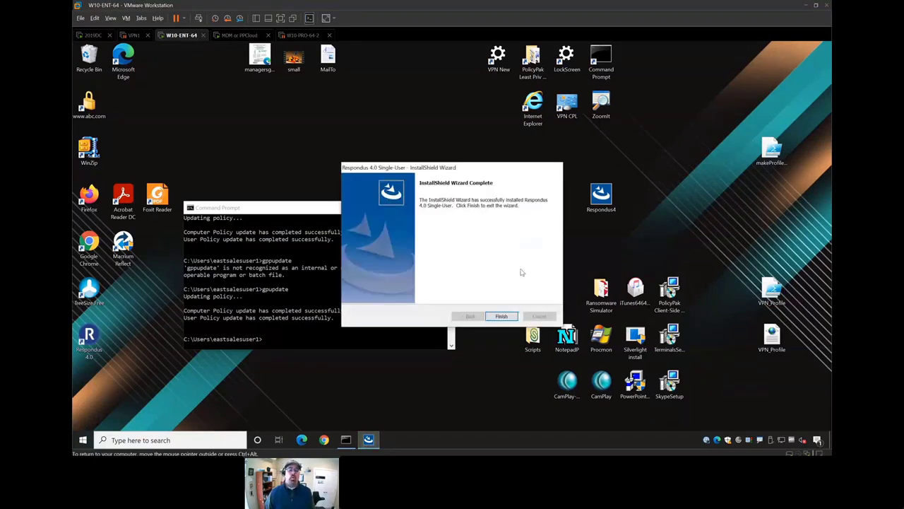
pyautogui.click(502, 316)
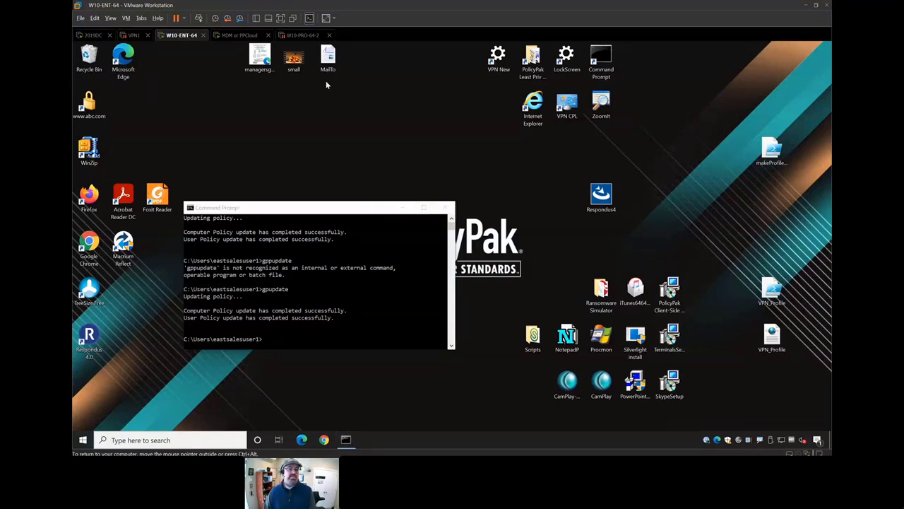
# - Open the MailTo document and type browser notes beside the links (Chrome, Default, Edge)
pyautogui.doubleClick(328, 57)
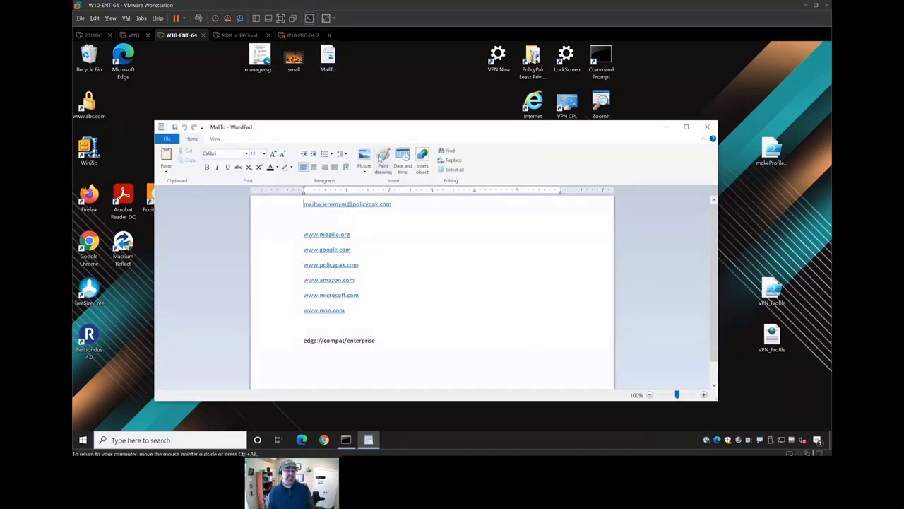
pyautogui.moveTo(380, 134); pyautogui.dragTo(461, 151)
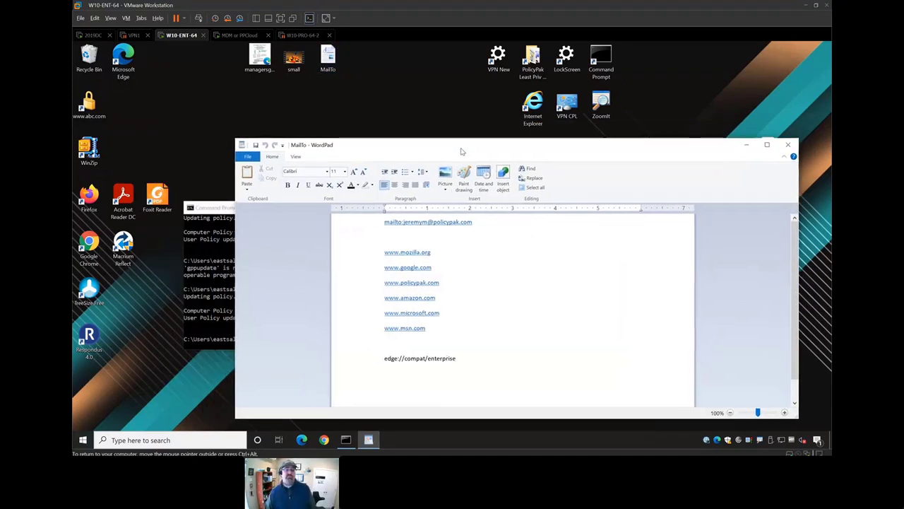
pyautogui.click(443, 251)
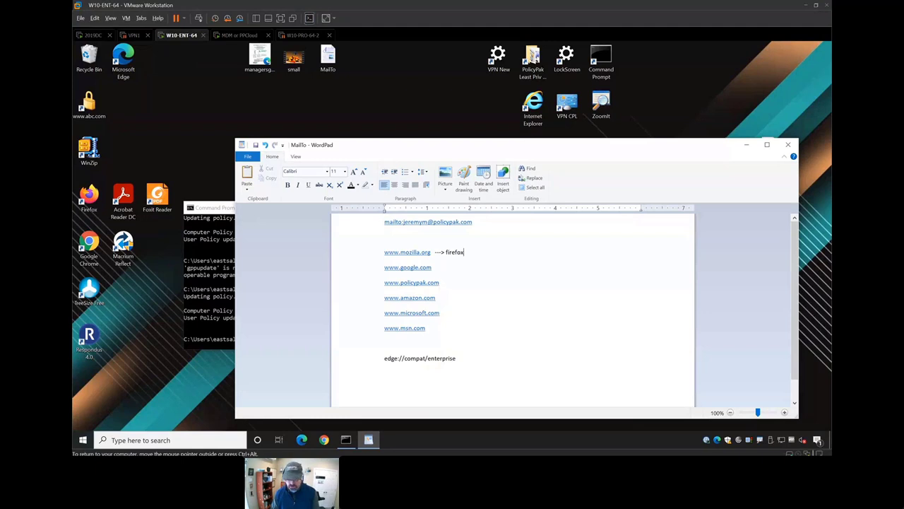
pyautogui.write('chrome')
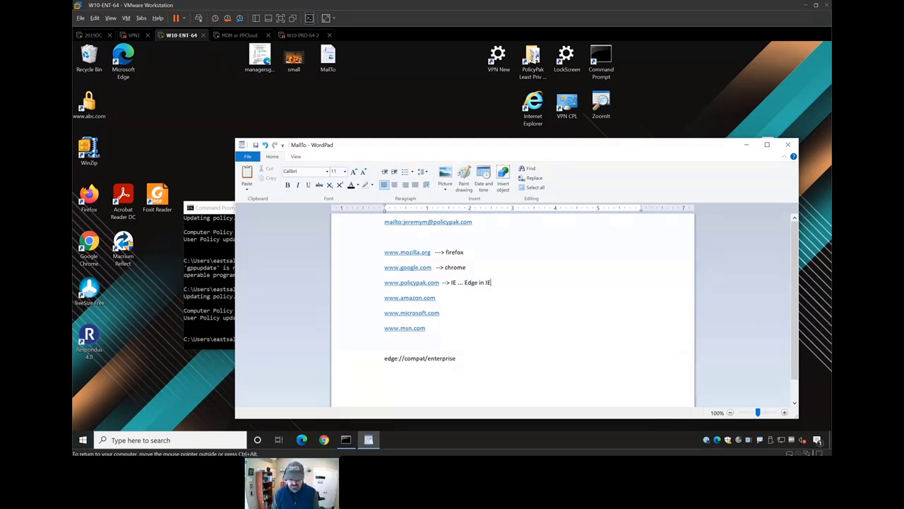
pyautogui.write('8 mode')
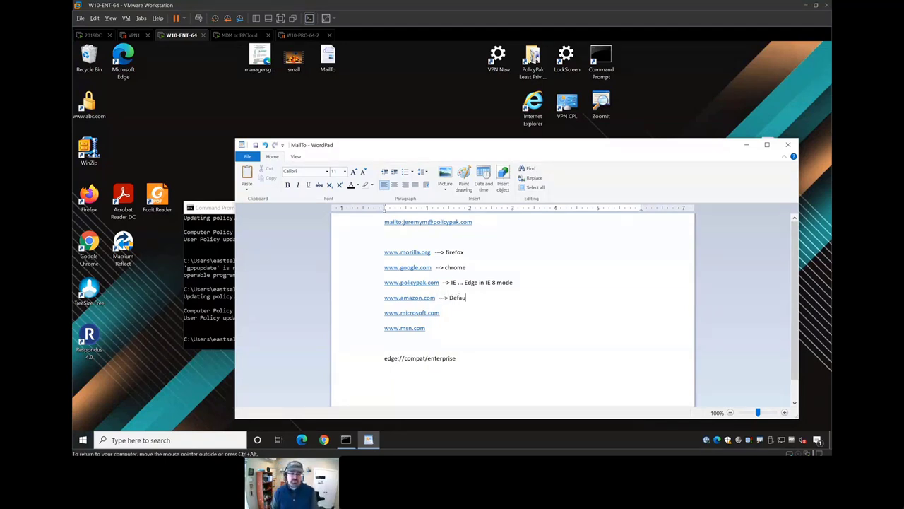
pyautogui.write('lt browser')
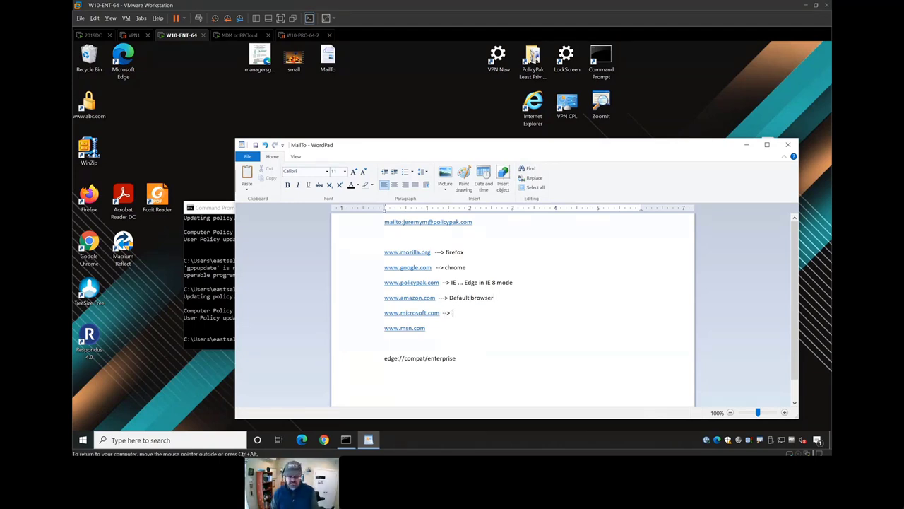
pyautogui.write('dge')
pyautogui.click(426, 328)
pyautogui.write('-- IE standalone')
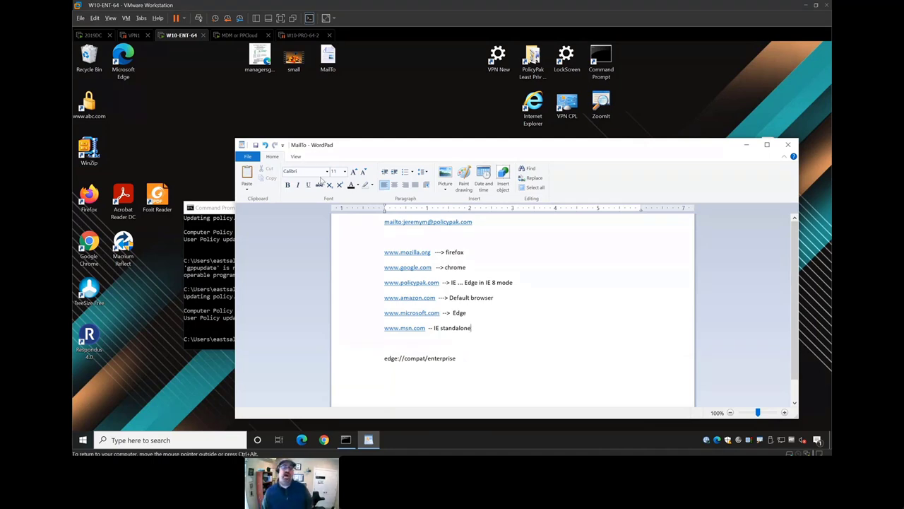
pyautogui.moveTo(238, 139); pyautogui.dragTo(309, 141)
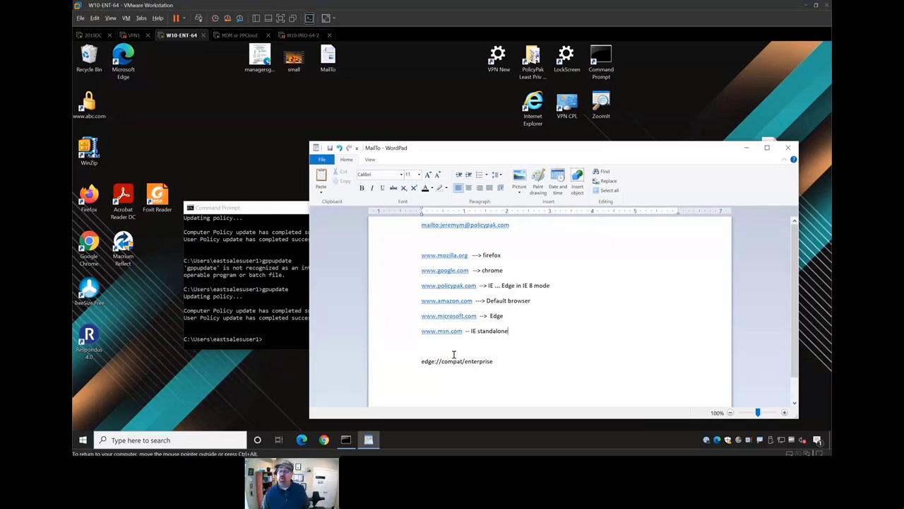
pyautogui.click(460, 257)
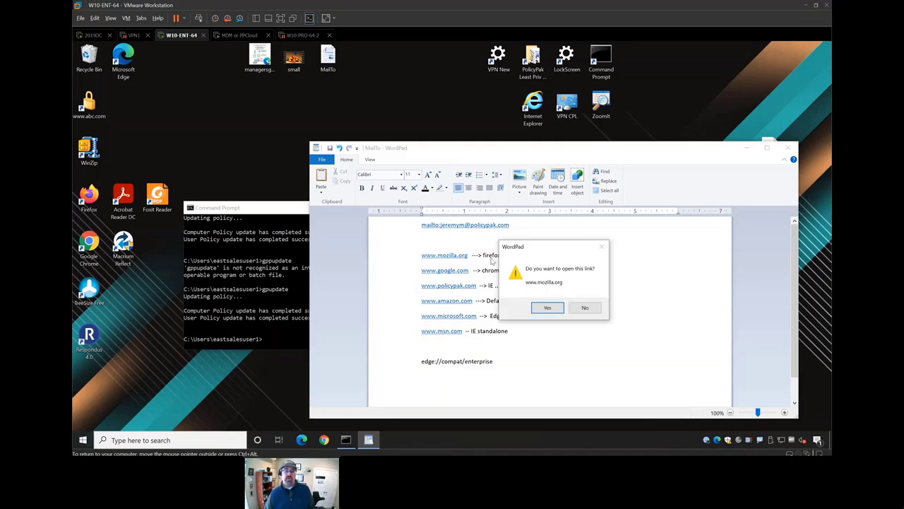
pyautogui.click(547, 307)
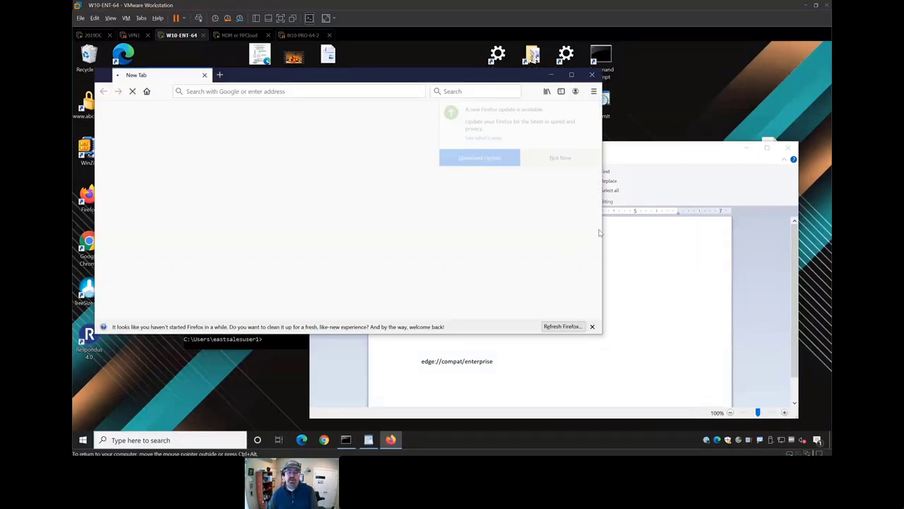
pyautogui.click(560, 159)
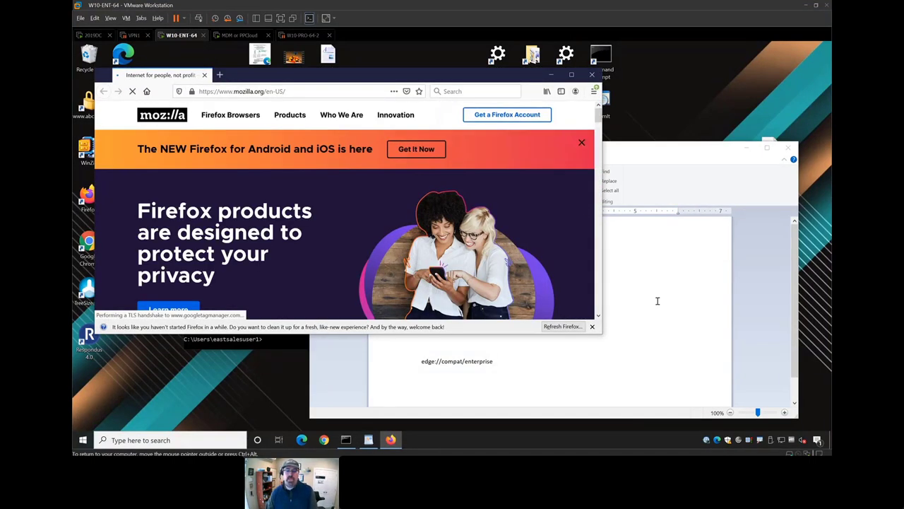
pyautogui.click(657, 299)
pyautogui.click(450, 271)
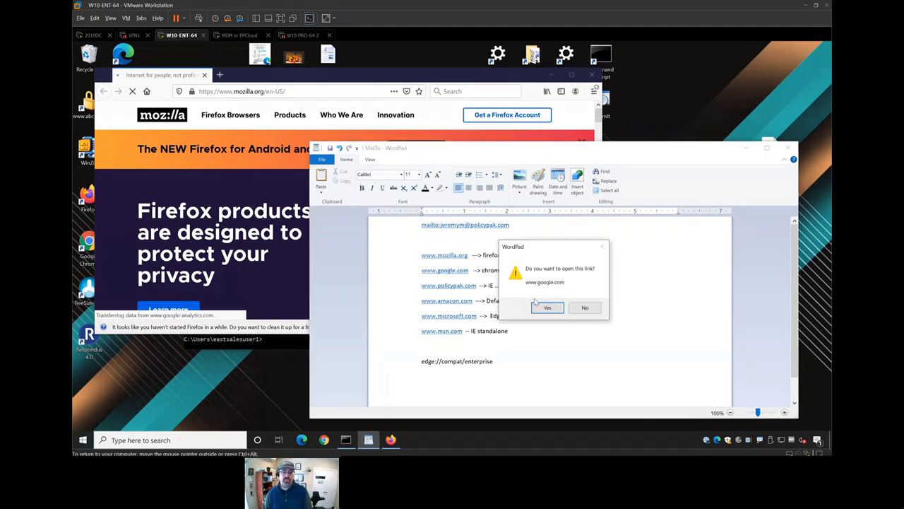
pyautogui.click(545, 308)
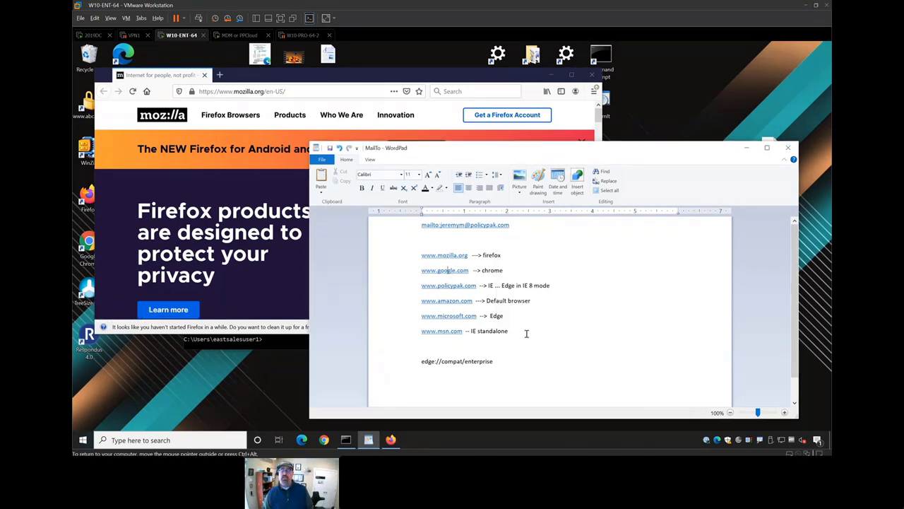
pyautogui.moveTo(521, 188); pyautogui.dragTo(318, 182)
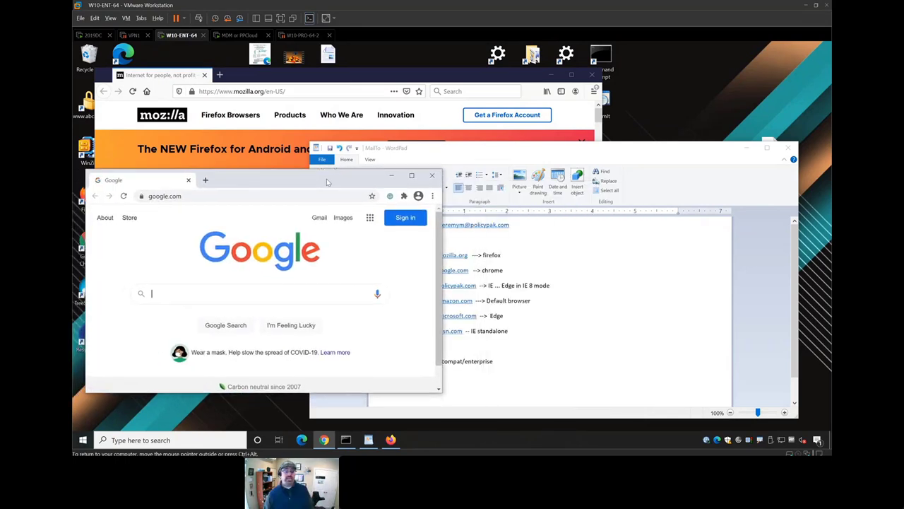
pyautogui.click(580, 271)
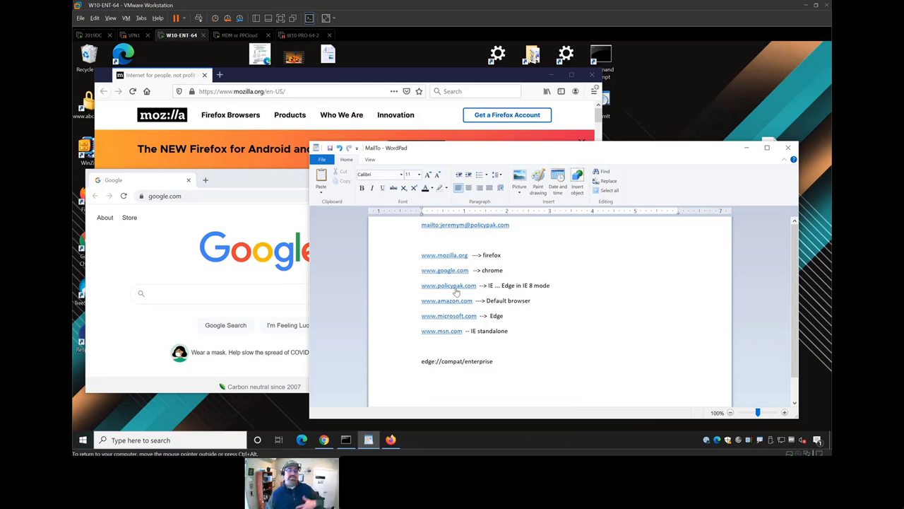
pyautogui.click(456, 286)
pyautogui.click(546, 307)
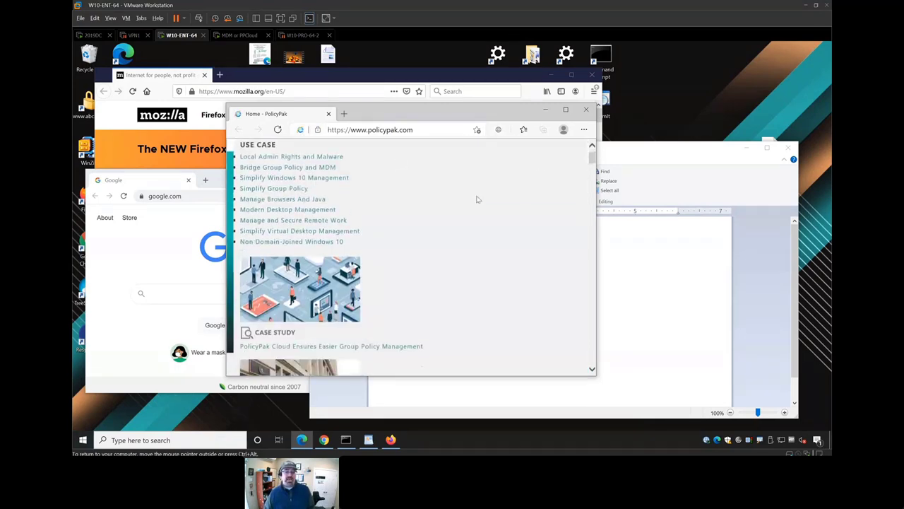
pyautogui.click(565, 109)
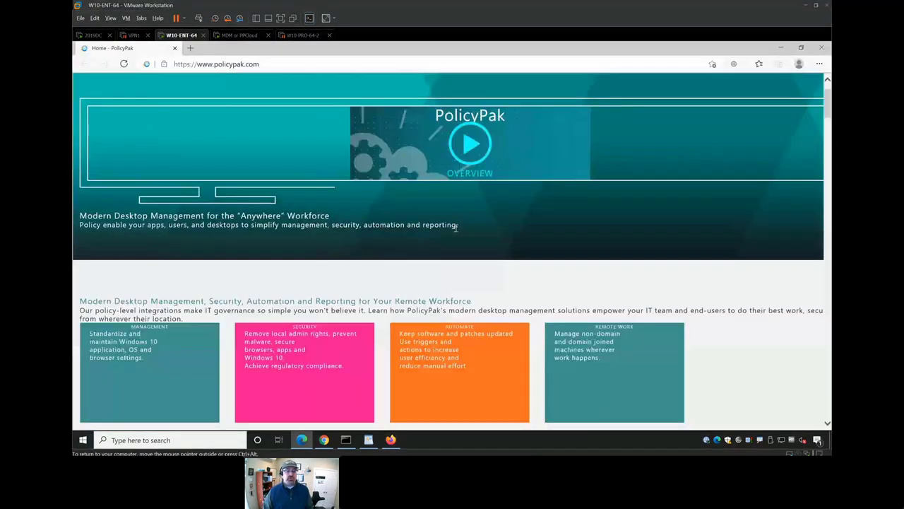
pyautogui.scroll(-15, 457, 233)
pyautogui.scroll(15, 458, 236)
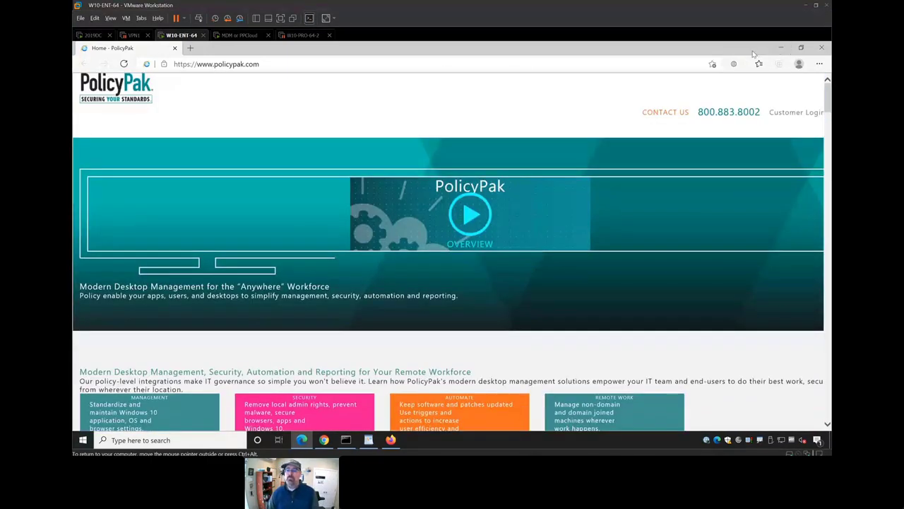
pyautogui.moveTo(753, 54); pyautogui.dragTo(392, 118)
pyautogui.click(571, 310)
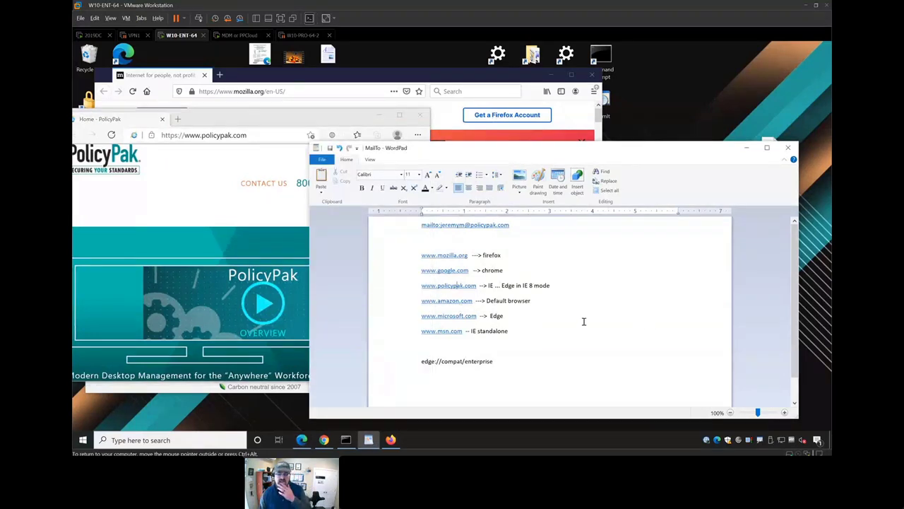
pyautogui.click(468, 318)
pyautogui.click(544, 308)
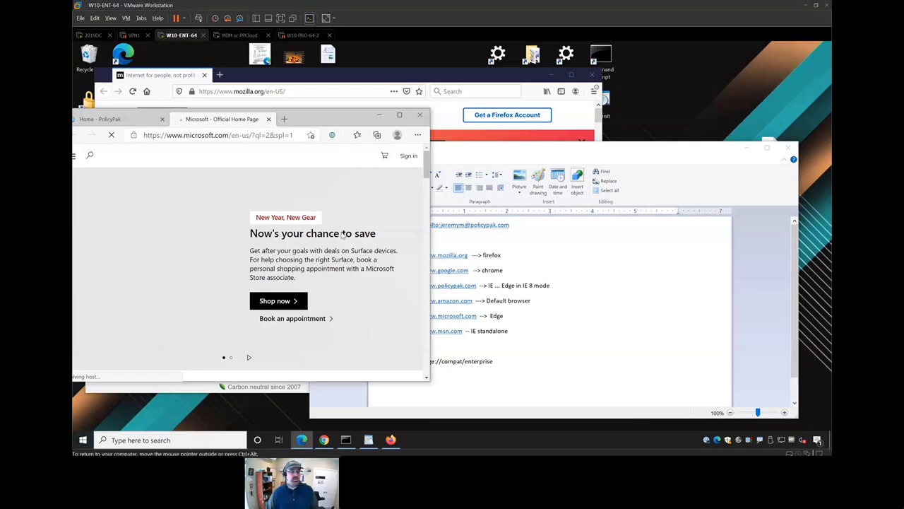
pyautogui.click(606, 369)
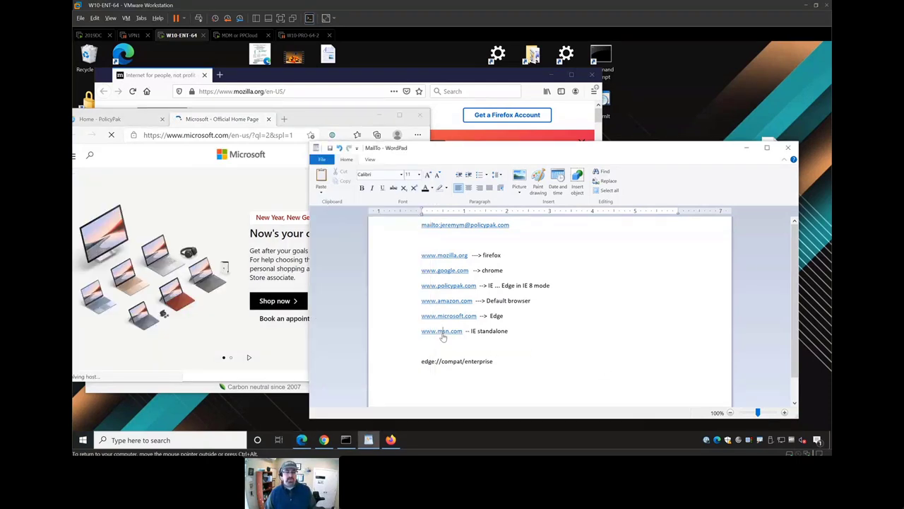
pyautogui.click(447, 332)
pyautogui.click(547, 307)
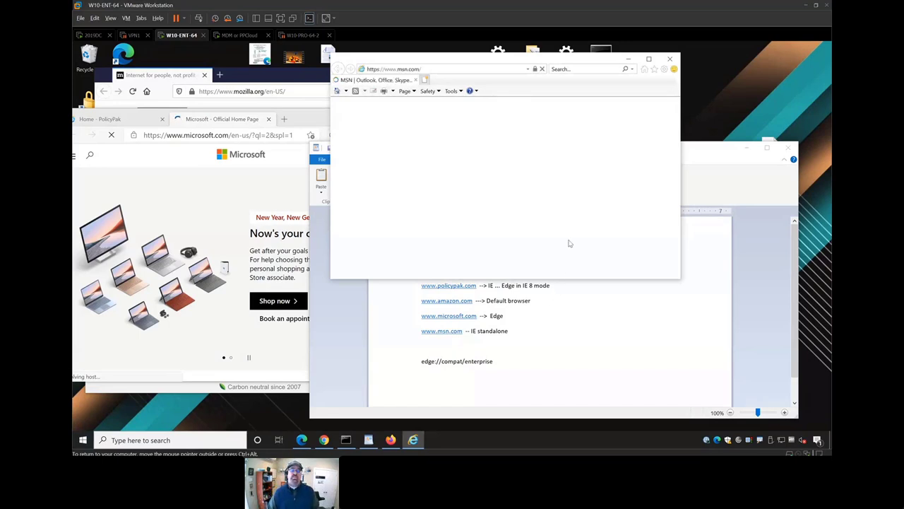
pyautogui.moveTo(565, 63); pyautogui.dragTo(316, 93)
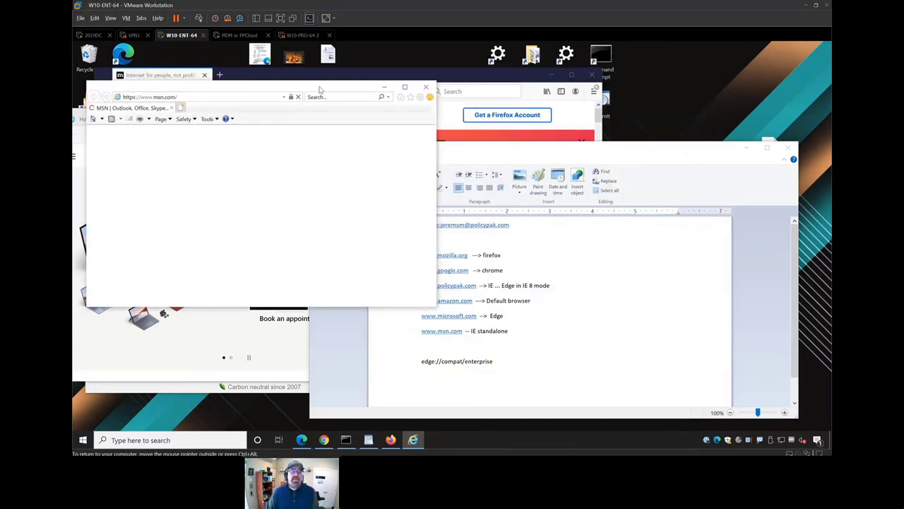
pyautogui.click(619, 327)
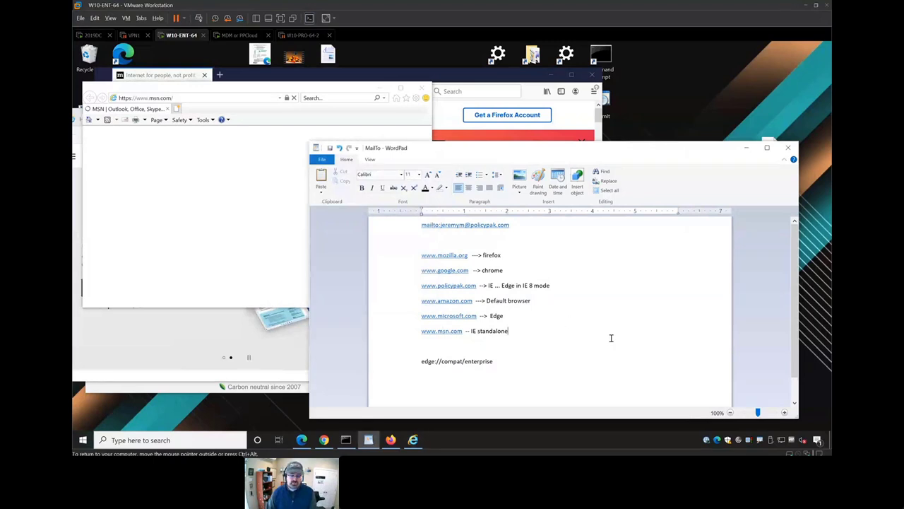
# - Search 'default' and check that Firefox is the IT-managed default web browser
pyautogui.press('super')
pyautogui.write('default')
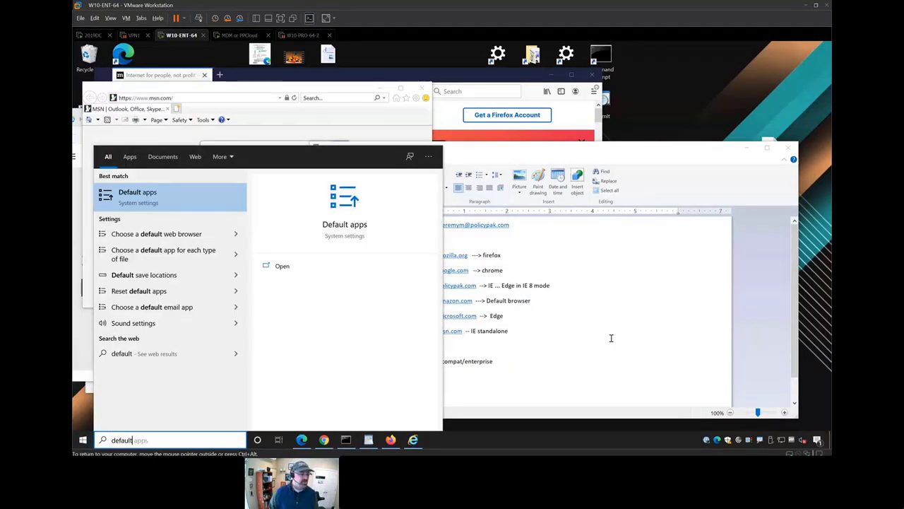
pyautogui.press('Down')
pyautogui.press('Return')
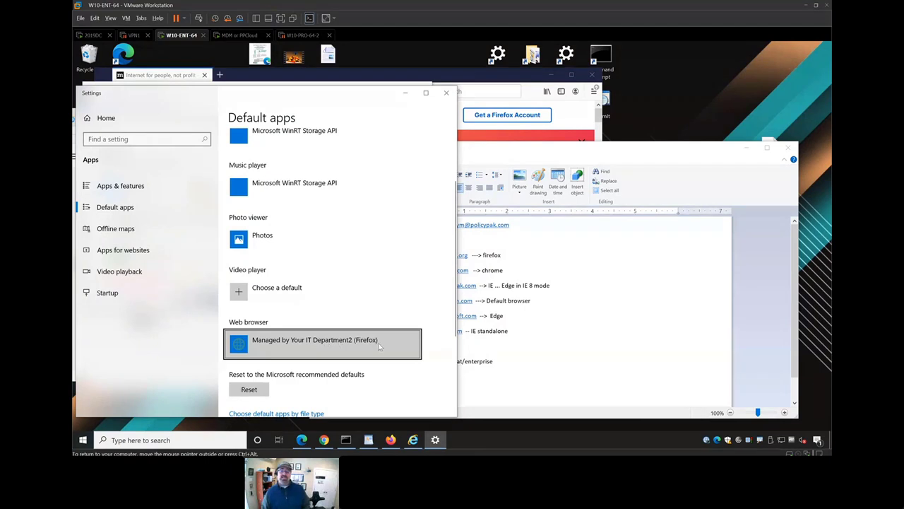
pyautogui.click(537, 332)
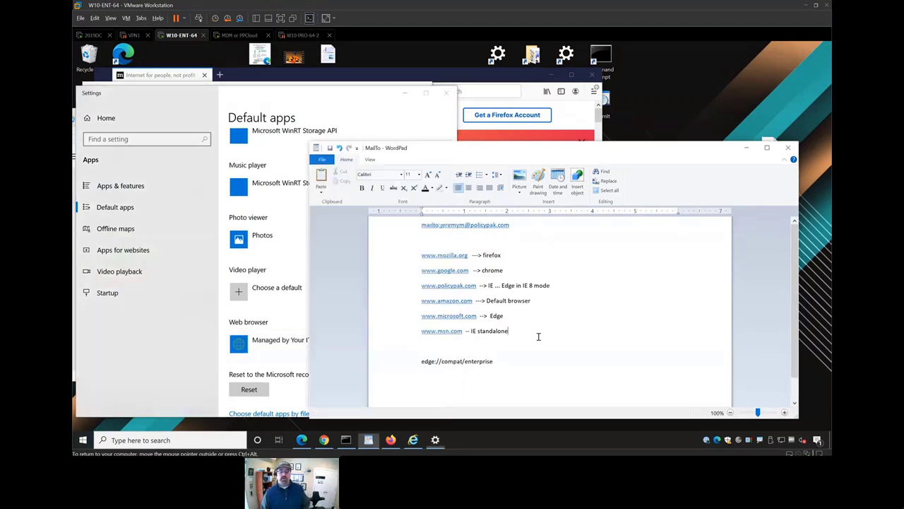
pyautogui.click(453, 302)
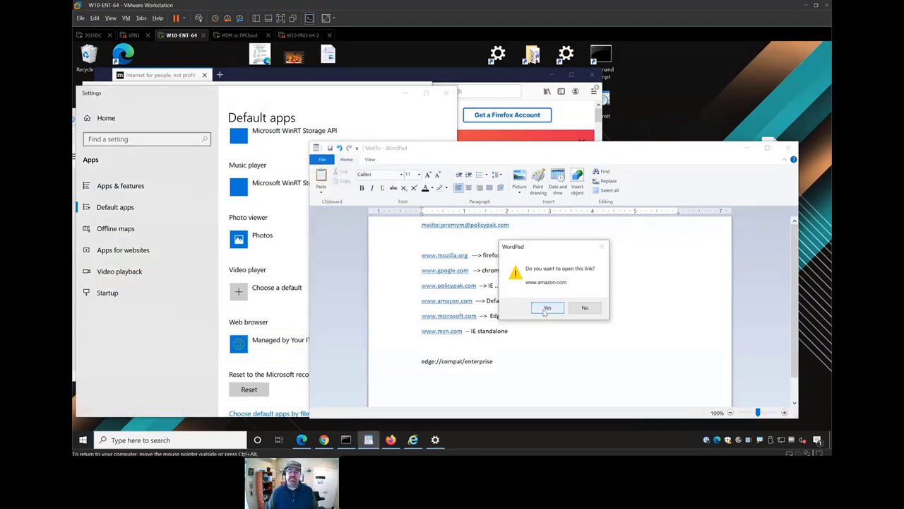
pyautogui.click(544, 308)
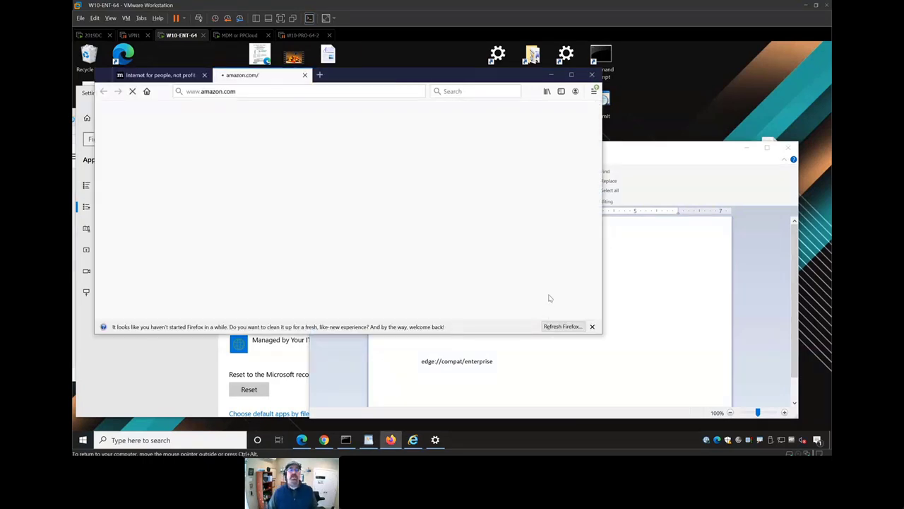
# - Move Firefox aside and close the default apps Settings window
pyautogui.moveTo(427, 82); pyautogui.dragTo(635, 87)
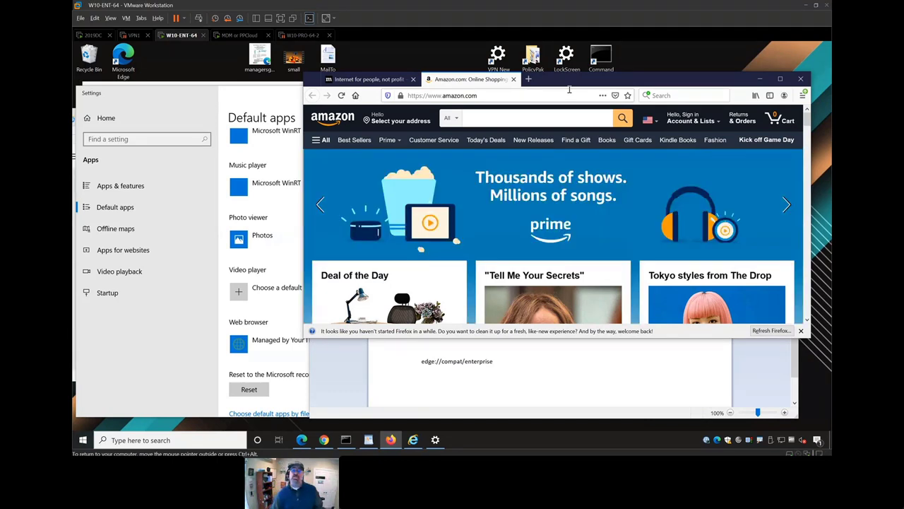
pyautogui.click(565, 97)
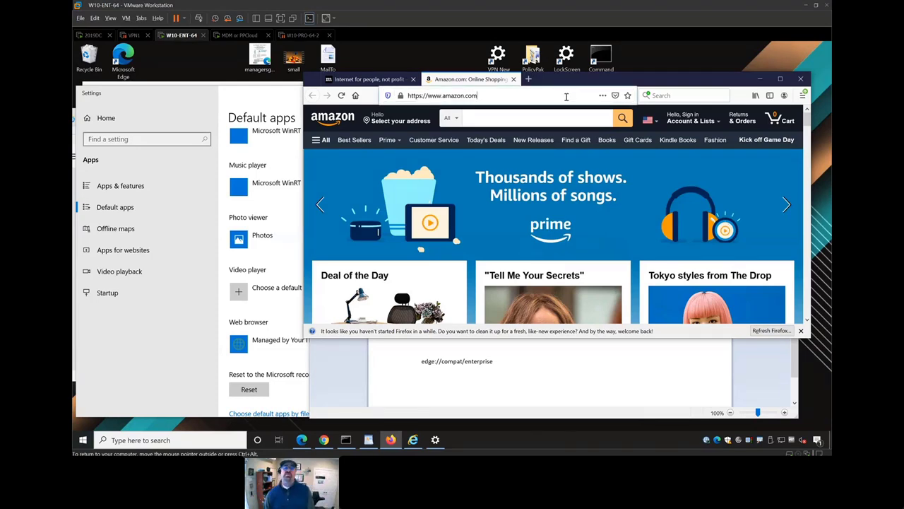
pyautogui.moveTo(572, 85); pyautogui.dragTo(546, 229)
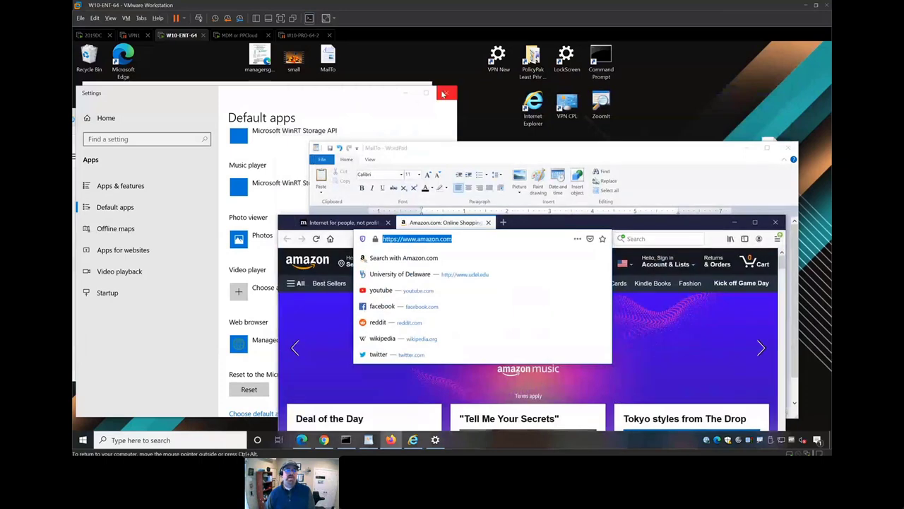
pyautogui.click(446, 92)
# - Close both Edge windows and the Google Chrome window, then maximize Firefox showing Amazon
pyautogui.click(419, 91)
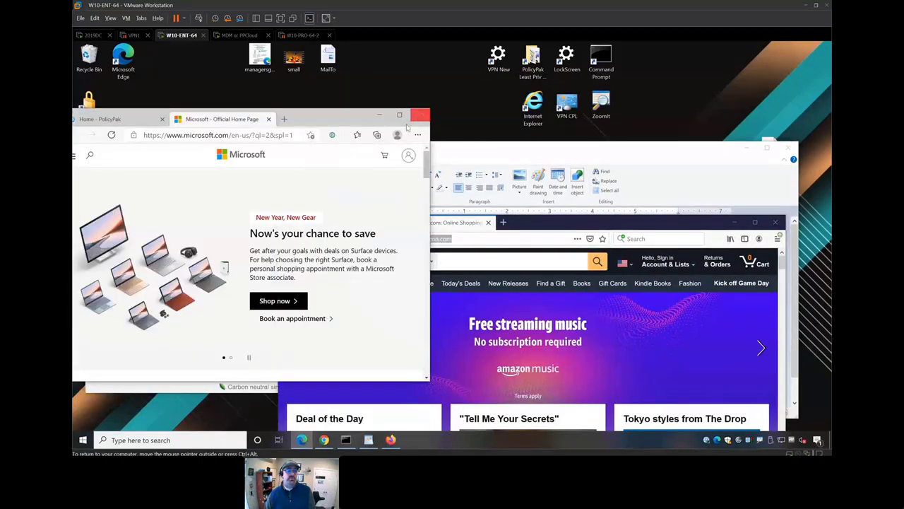
pyautogui.click(420, 117)
pyautogui.click(288, 182)
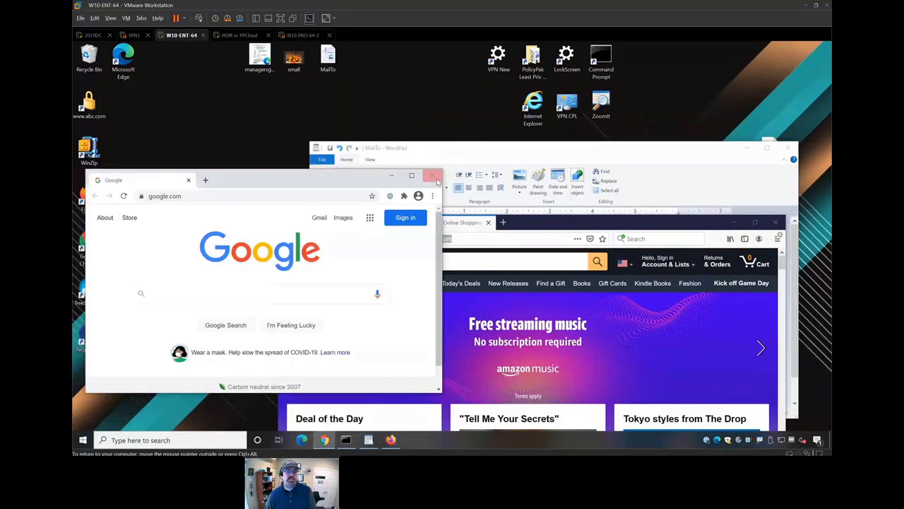
pyautogui.click(433, 175)
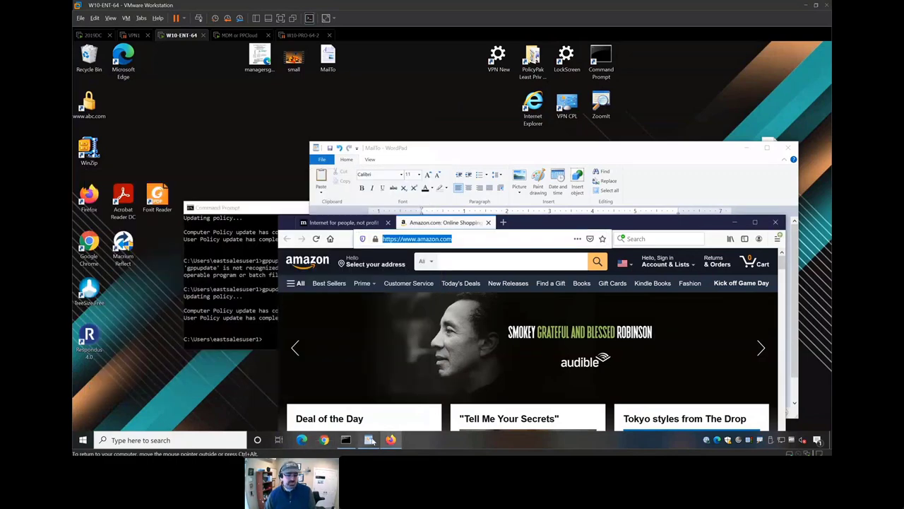
pyautogui.moveTo(609, 224); pyautogui.dragTo(583, 132)
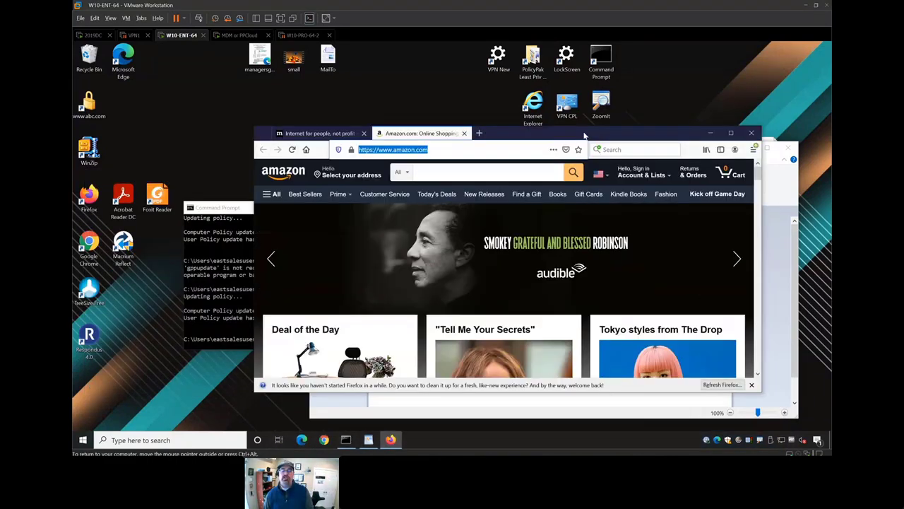
pyautogui.doubleClick(584, 131)
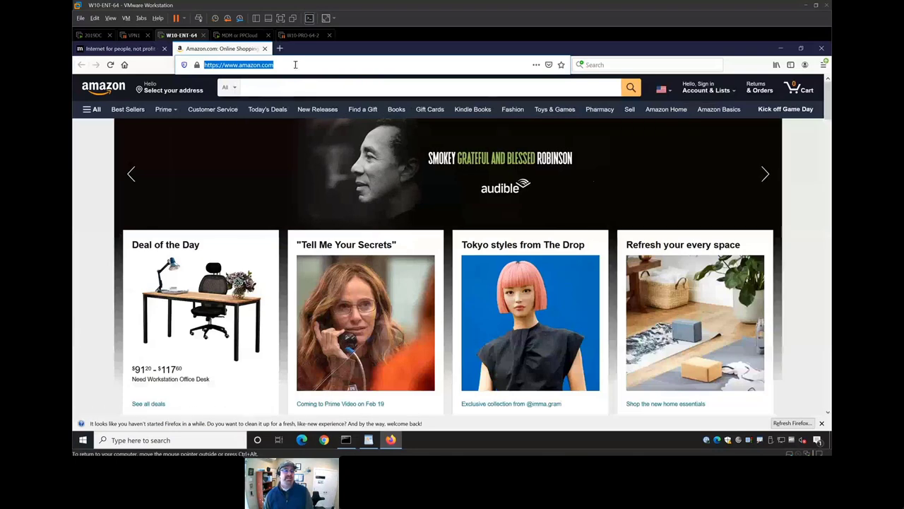
# - Request google.com from a new Firefox tab, then close the Chrome window it opened
pyautogui.hotkey('ctrl', 't')
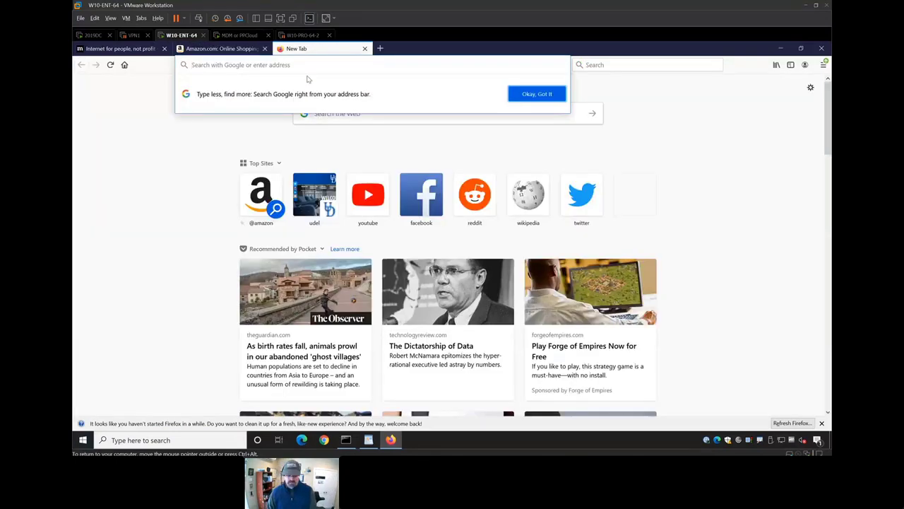
pyautogui.write('google.com')
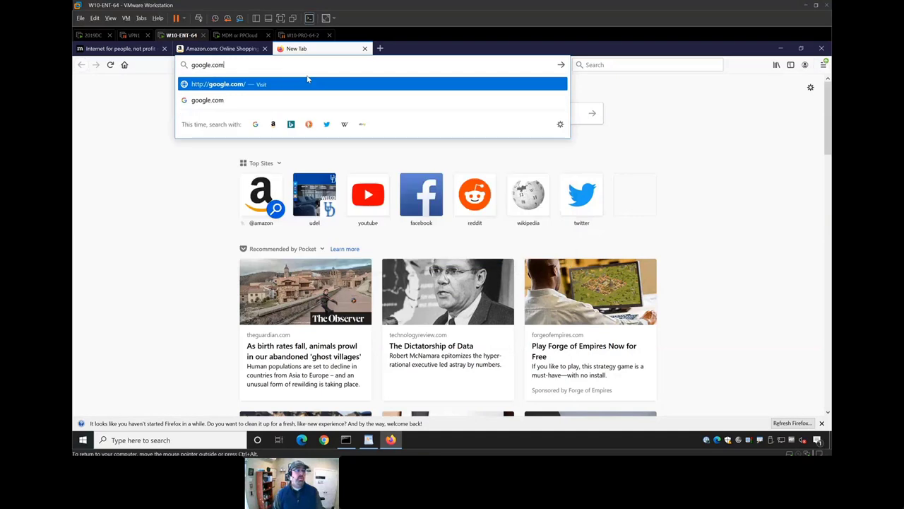
pyautogui.press('Return')
pyautogui.hotkey('ctrl', 'w')
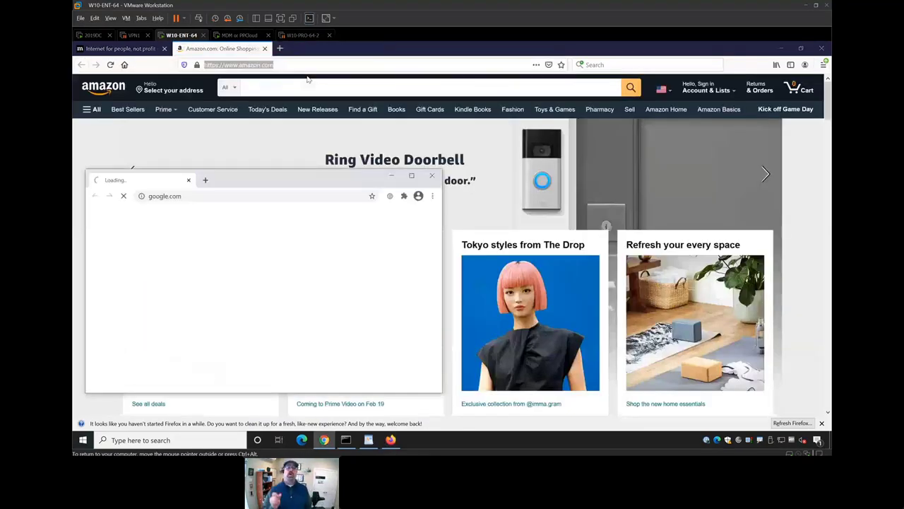
pyautogui.click(433, 178)
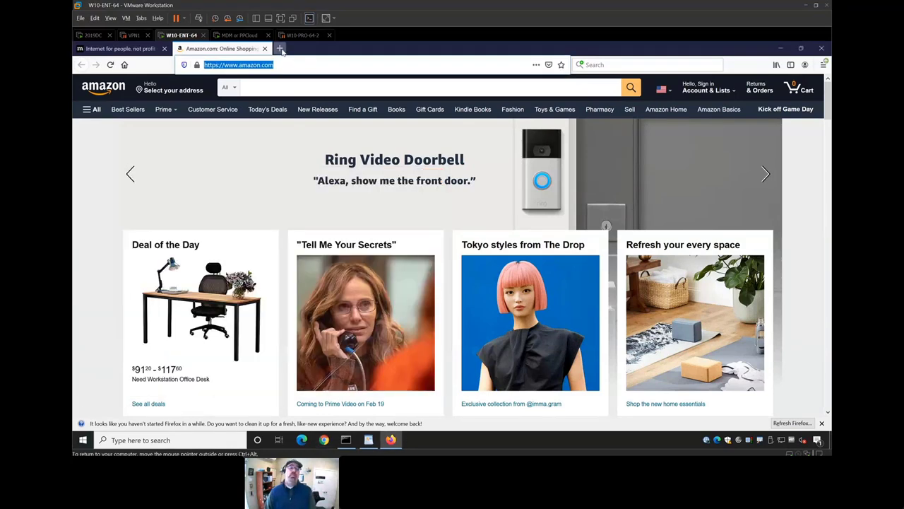
pyautogui.click(279, 48)
pyautogui.write('www.goo')
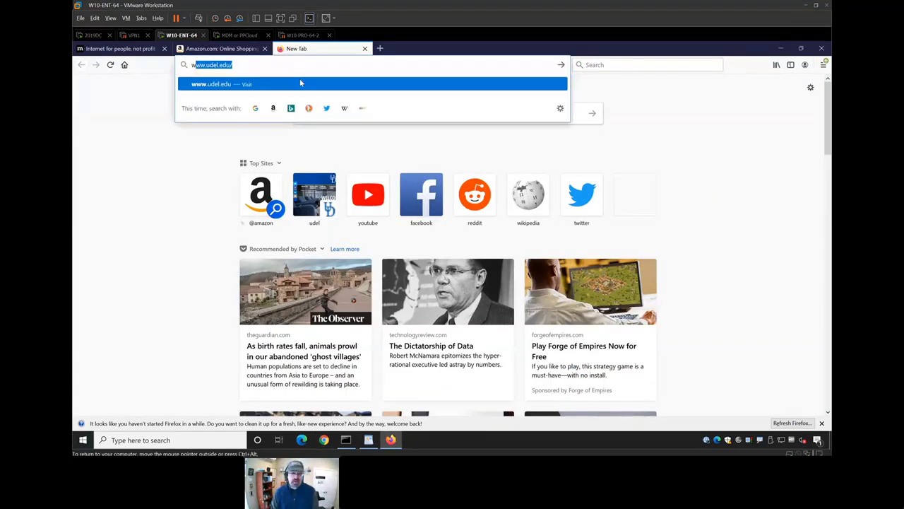
pyautogui.write('gle.com')
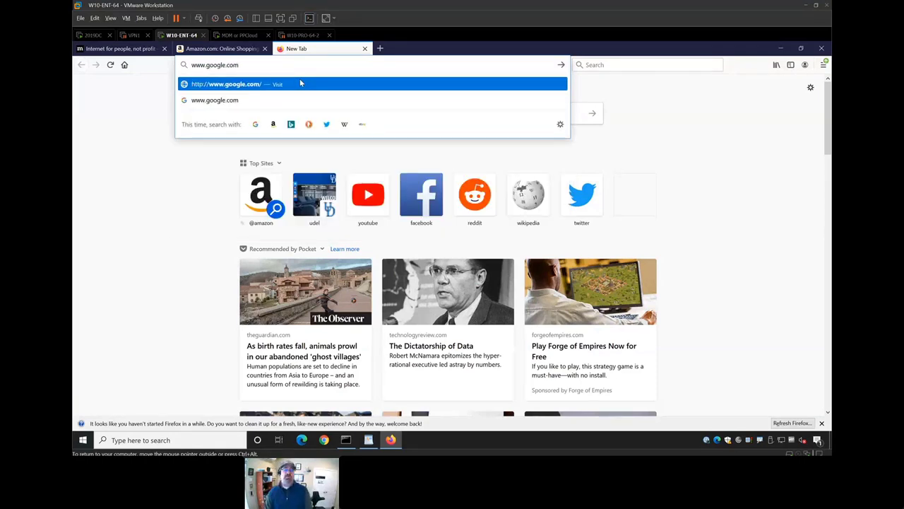
pyautogui.press('Return')
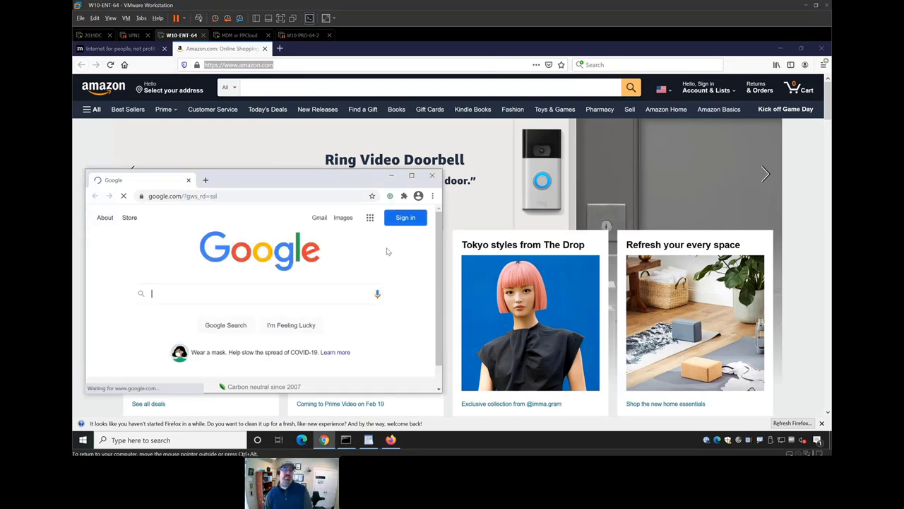
pyautogui.moveTo(345, 180); pyautogui.dragTo(468, 192)
pyautogui.doubleClick(467, 192)
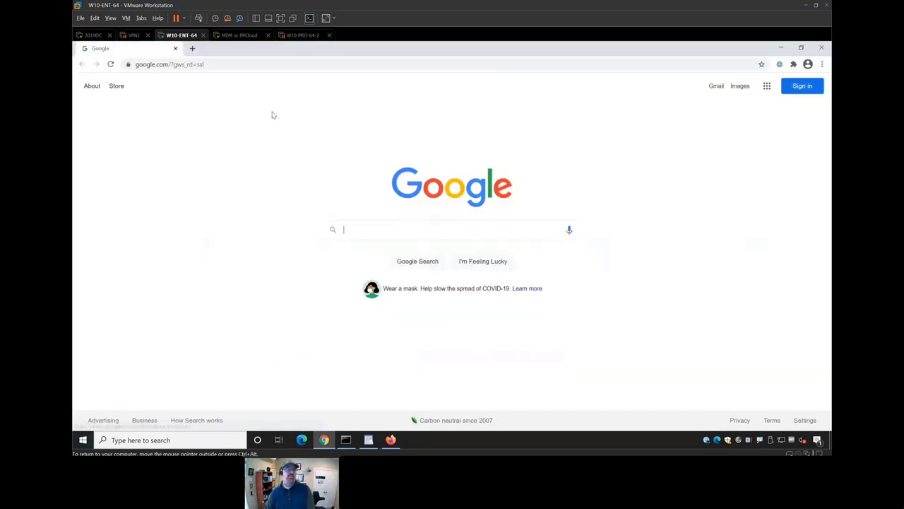
# - Search Google for policypak and open the PolicyPak: Home result
pyautogui.click(360, 229)
pyautogui.write('policypak')
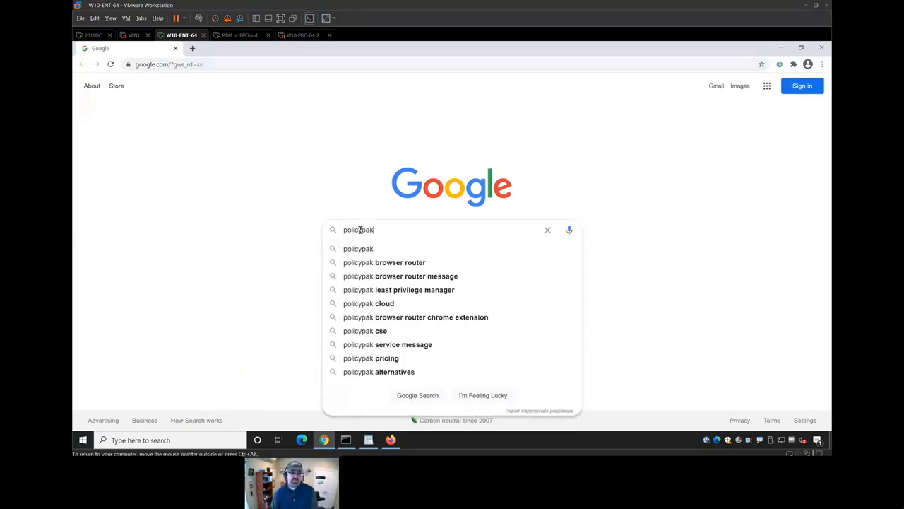
pyautogui.press('Return')
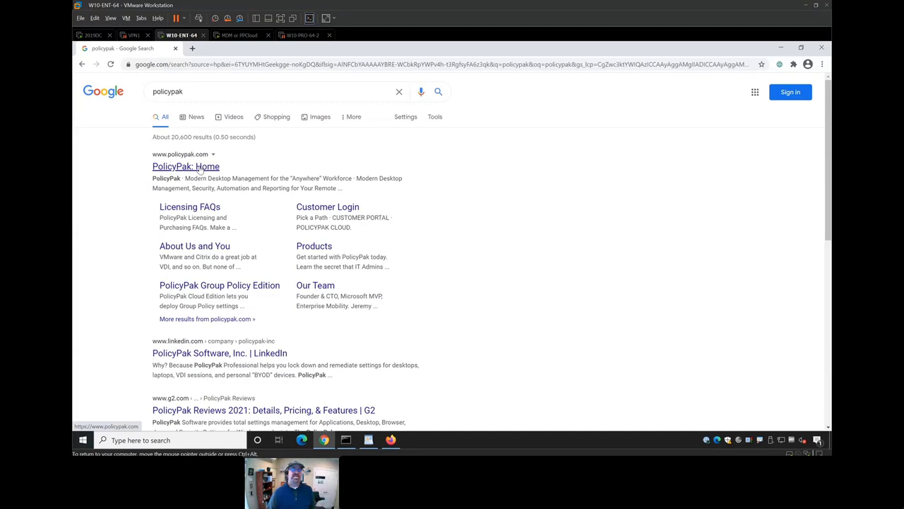
pyautogui.click(199, 167)
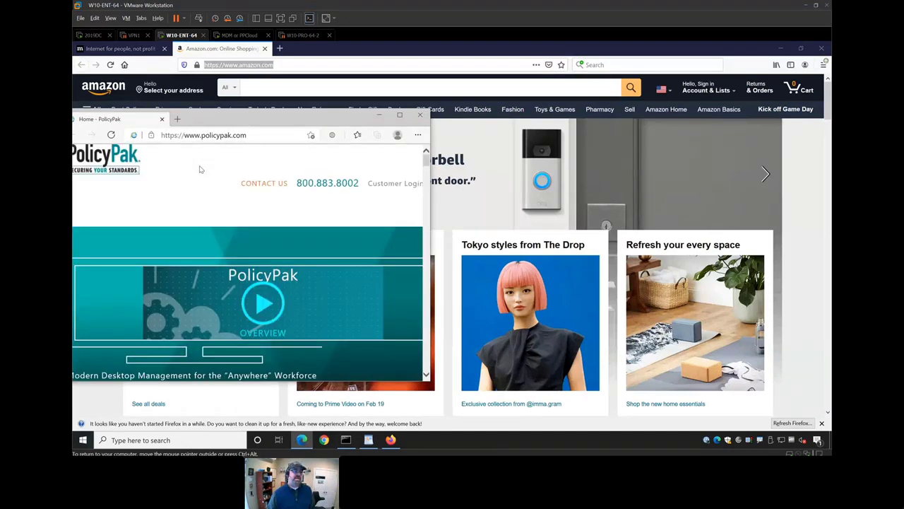
# - Check the site's Edge Internet Explorer mode details, then close Edge and Firefox's two tabs
pyautogui.click(134, 135)
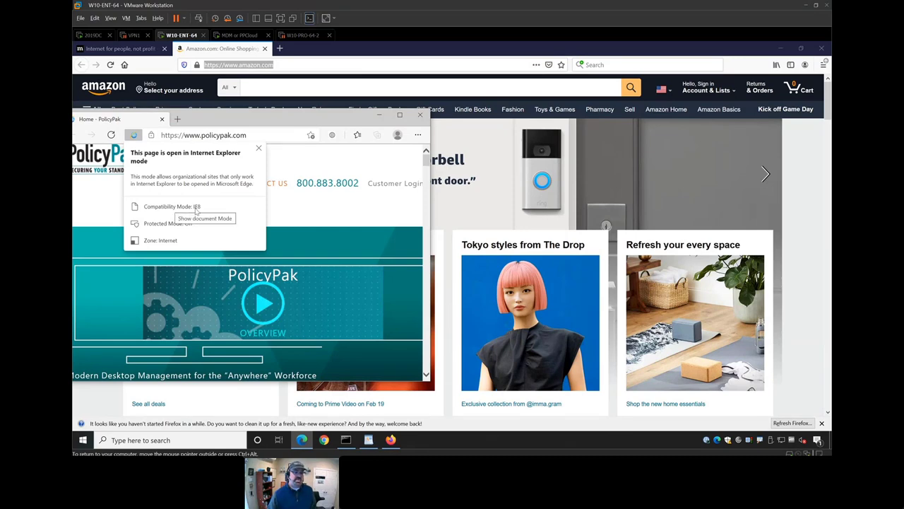
pyautogui.click(305, 213)
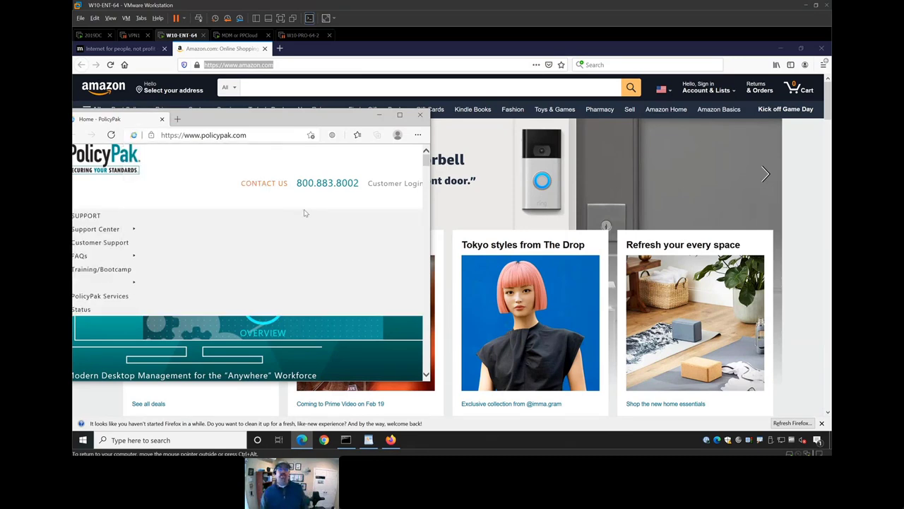
pyautogui.click(419, 114)
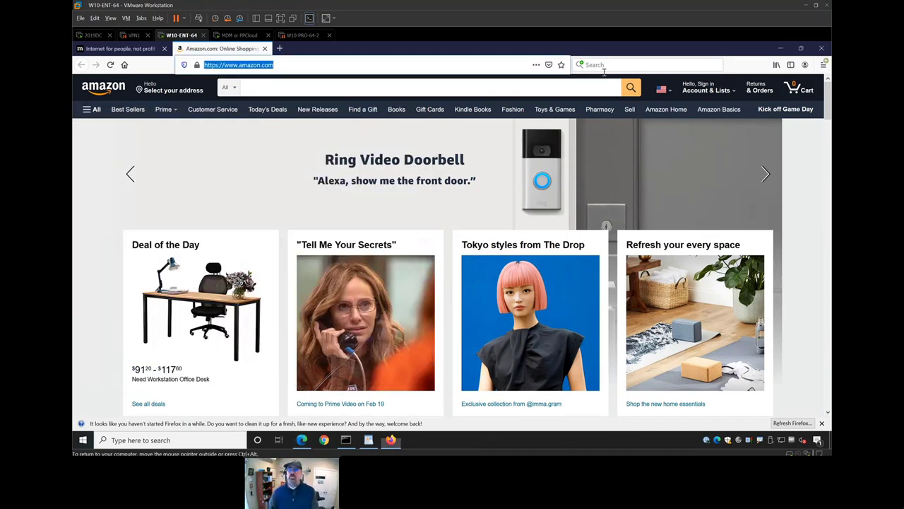
pyautogui.click(821, 50)
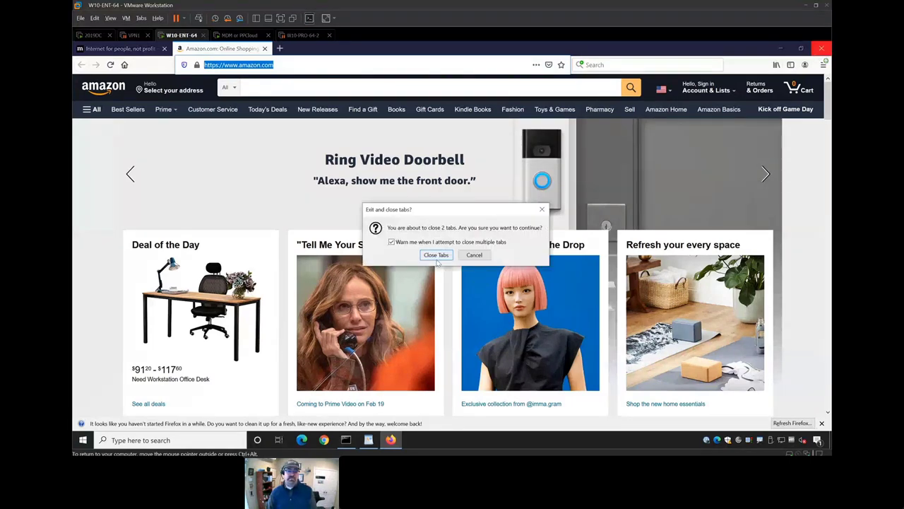
pyautogui.click(436, 254)
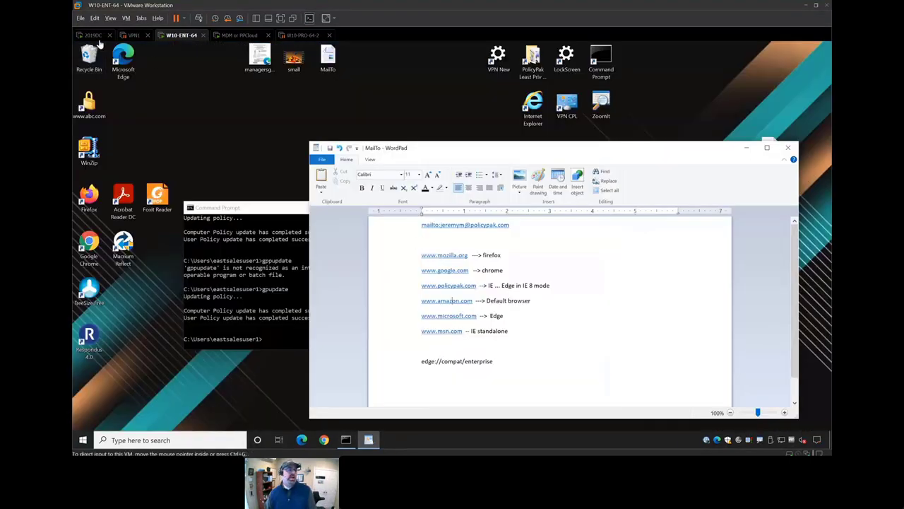
# - On 2019DC, maximize the Browser Router editor and start a new policy in Collection 1
pyautogui.click(92, 35)
pyautogui.click(260, 439)
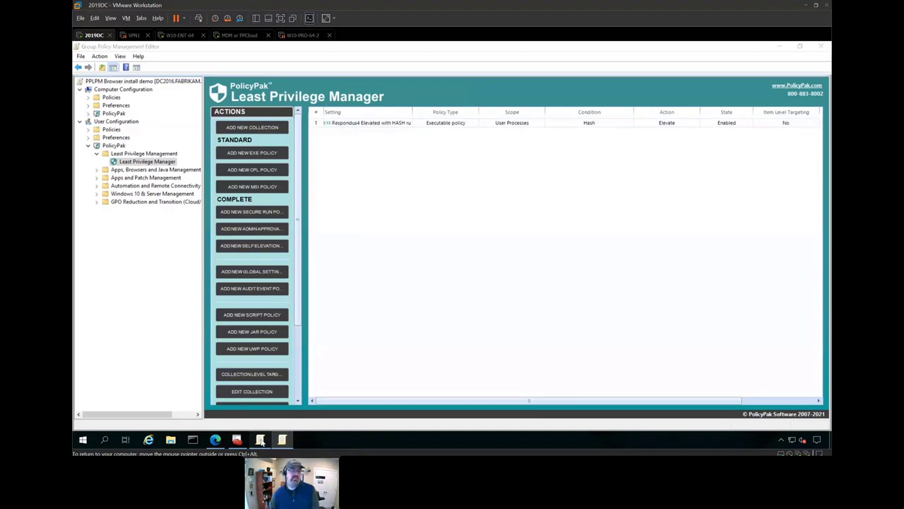
pyautogui.click(511, 95)
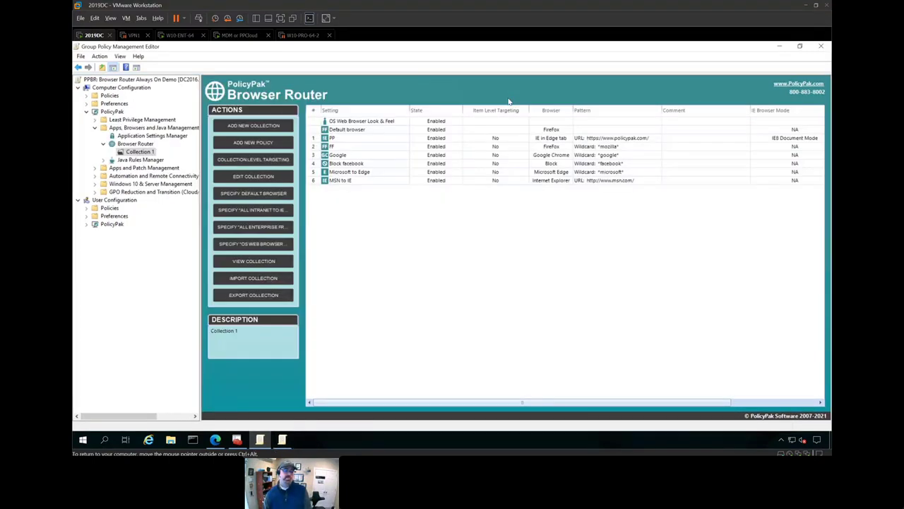
pyautogui.rightClick(335, 203)
pyautogui.moveTo(358, 204)
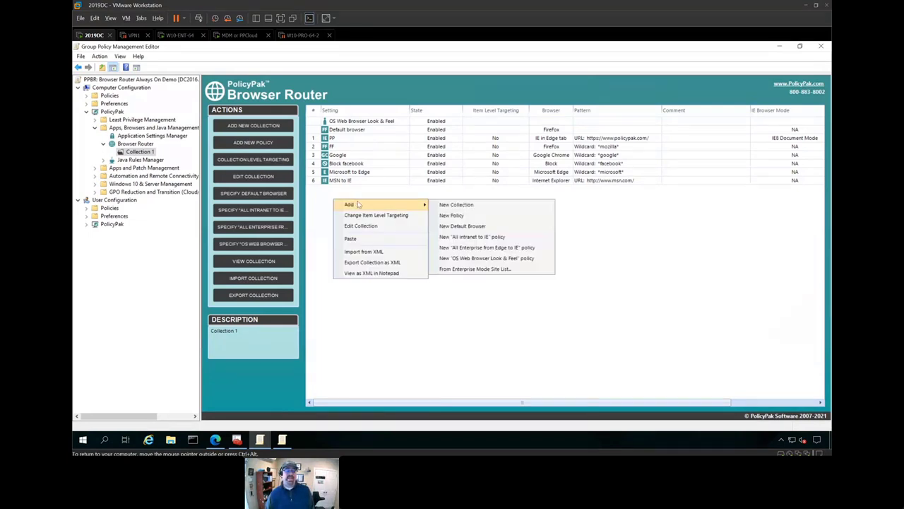
pyautogui.click(481, 215)
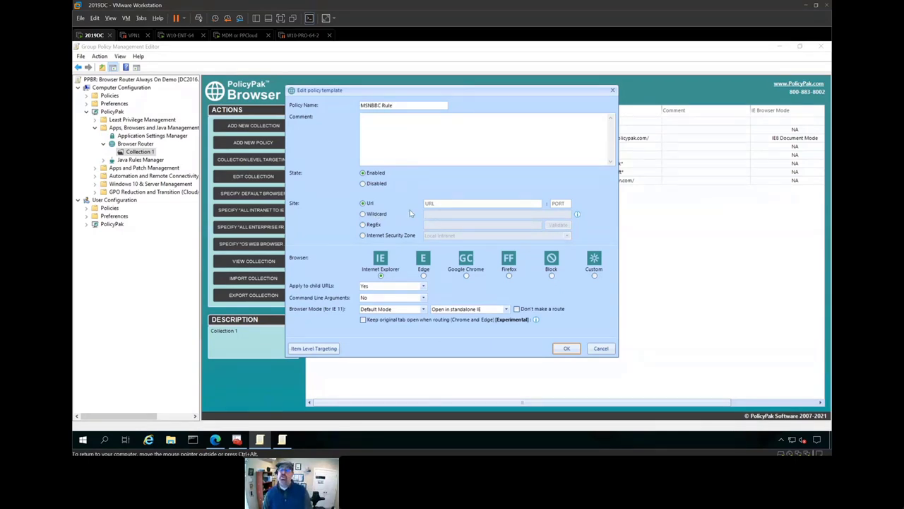
# - Name the rule CBS, match wildcard *cbs, route it to Google Chrome and save
pyautogui.click(446, 204)
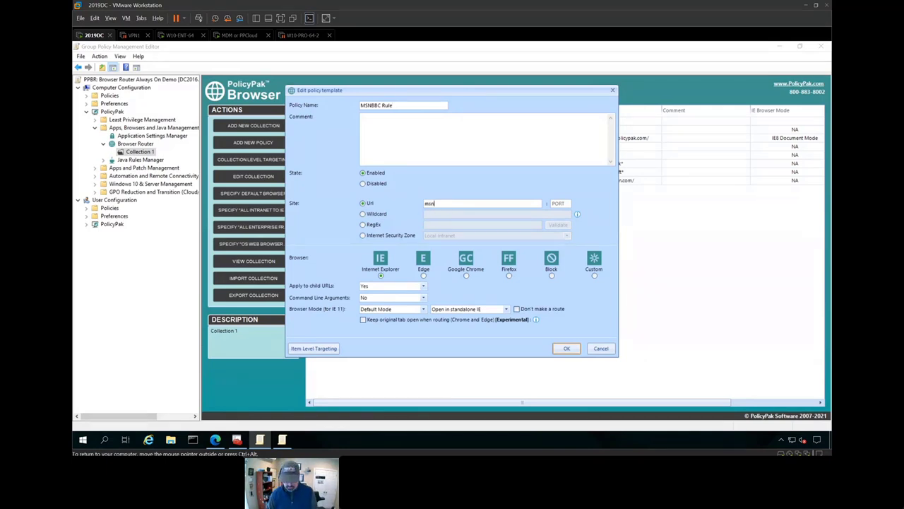
pyautogui.write('msnbc.com')
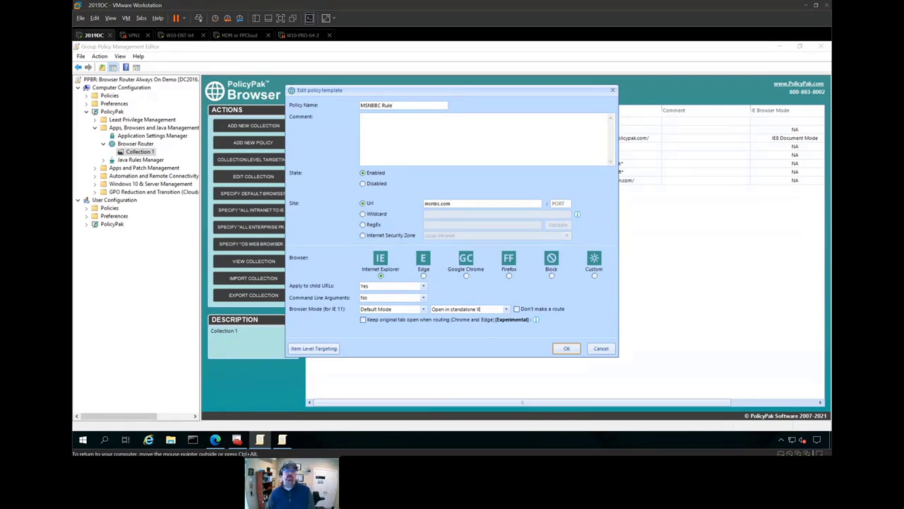
pyautogui.click(378, 214)
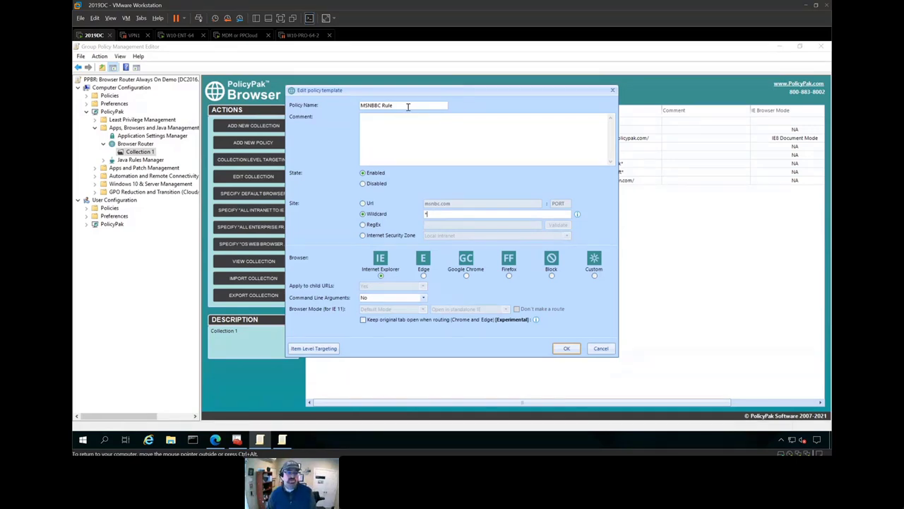
pyautogui.moveTo(408, 106); pyautogui.dragTo(348, 105)
pyautogui.write('CBS')
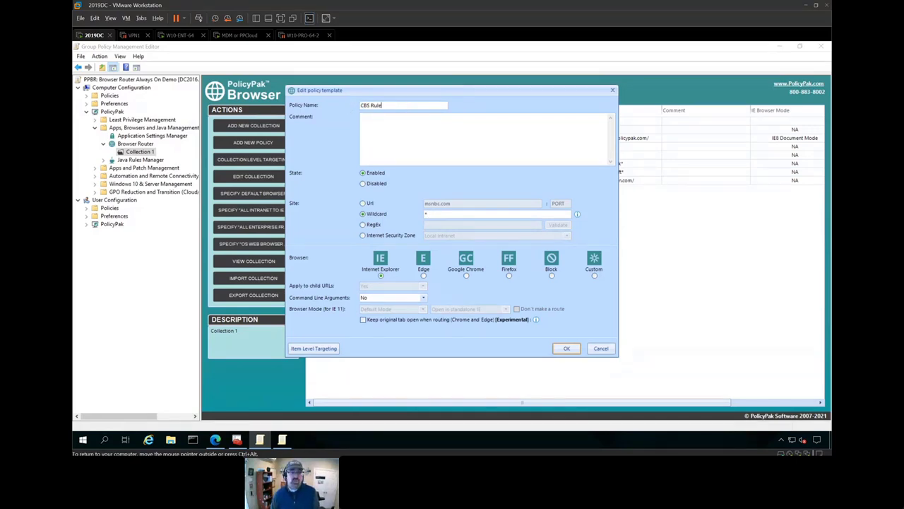
pyautogui.click(434, 214)
pyautogui.write('*cbs*')
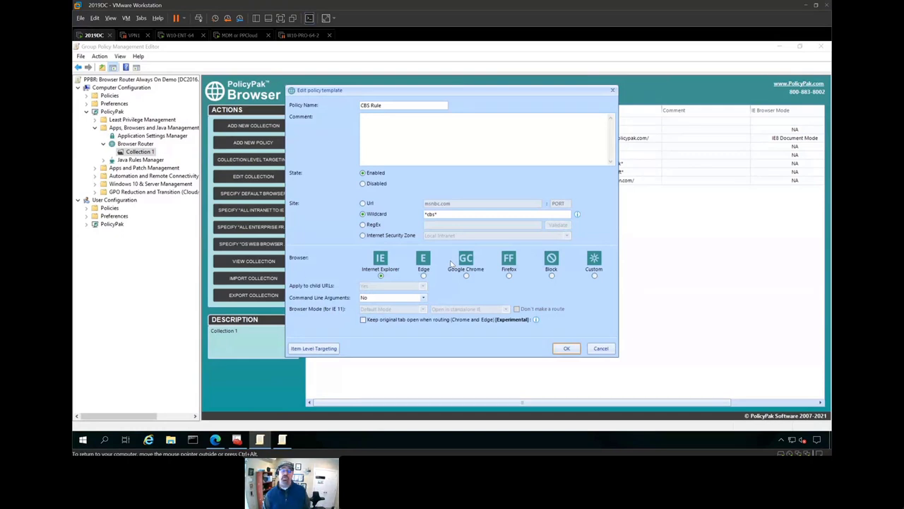
pyautogui.click(423, 275)
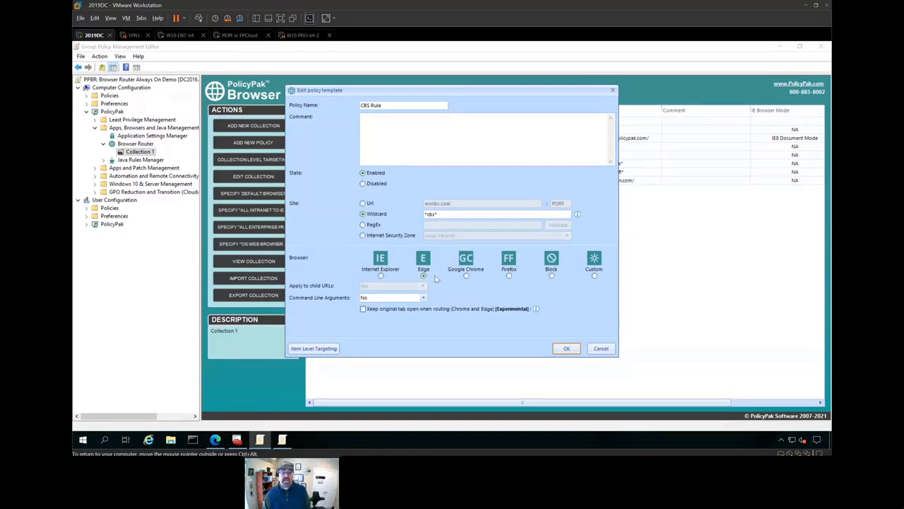
pyautogui.click(466, 276)
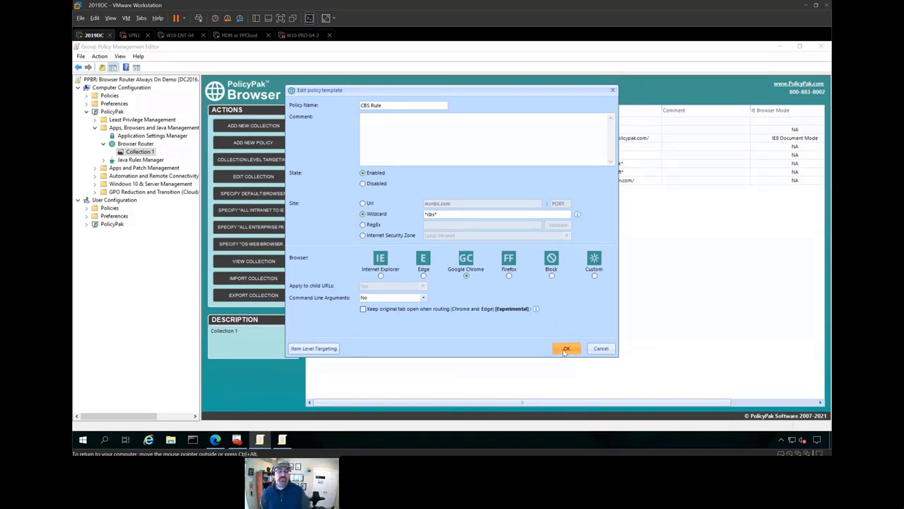
pyautogui.click(566, 348)
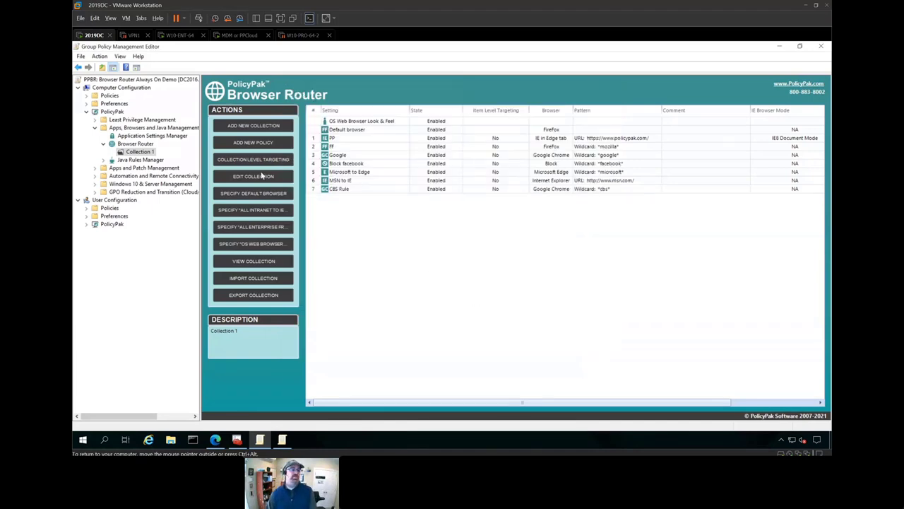
pyautogui.click(170, 36)
pyautogui.click(244, 269)
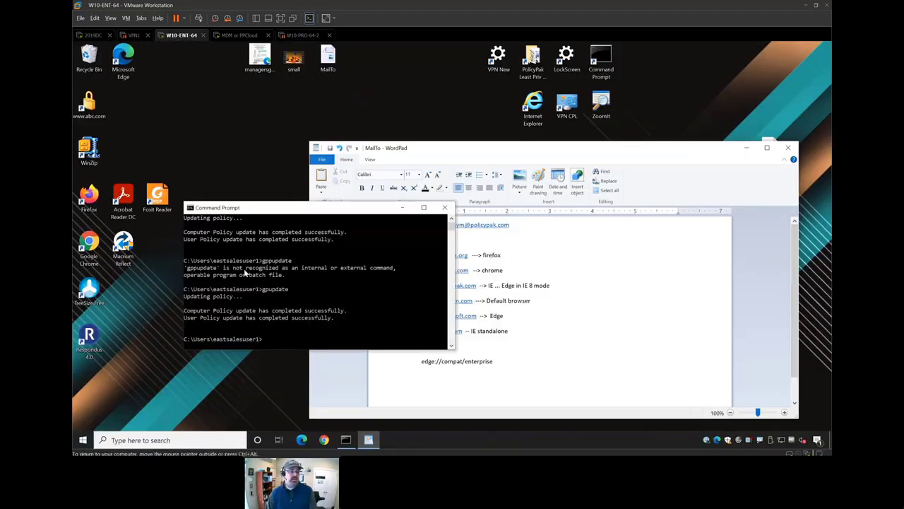
pyautogui.write('gpupdate')
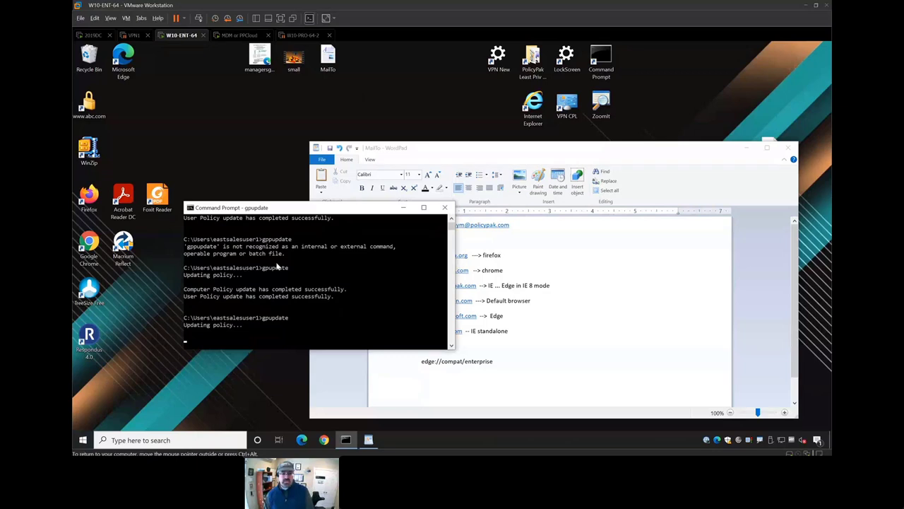
pyautogui.click(527, 333)
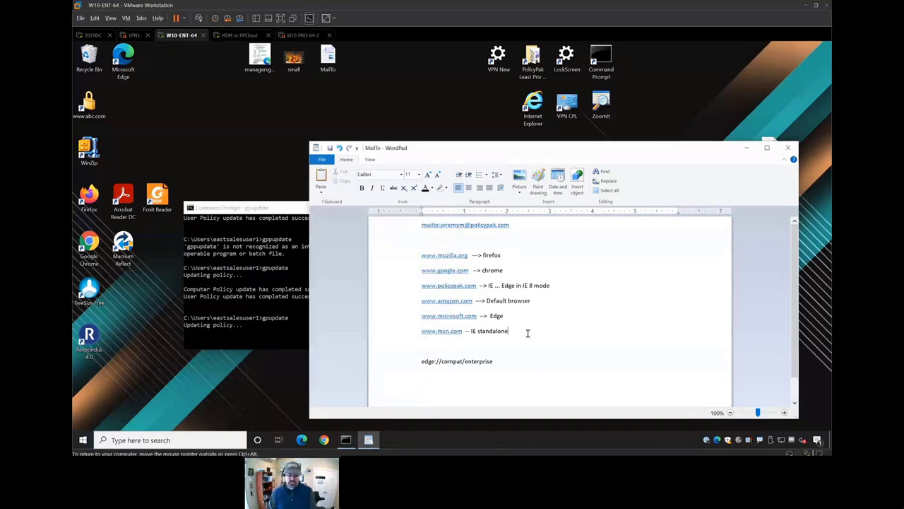
pyautogui.press('Return')
pyautogui.write('www.cbs.com')
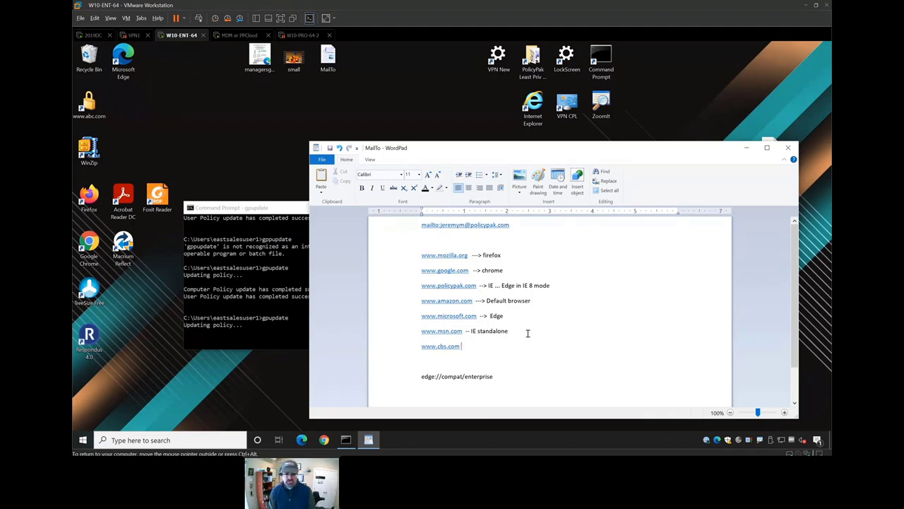
pyautogui.write('  --> Chrome land')
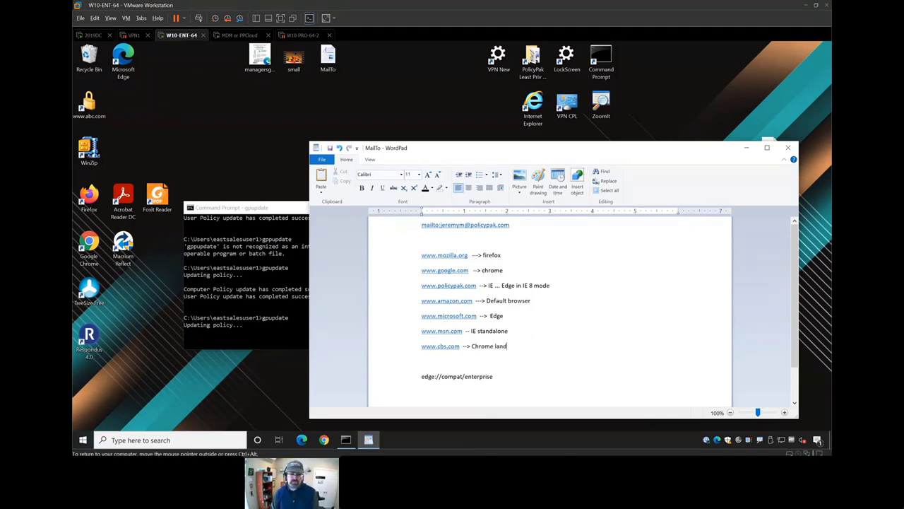
pyautogui.click(442, 350)
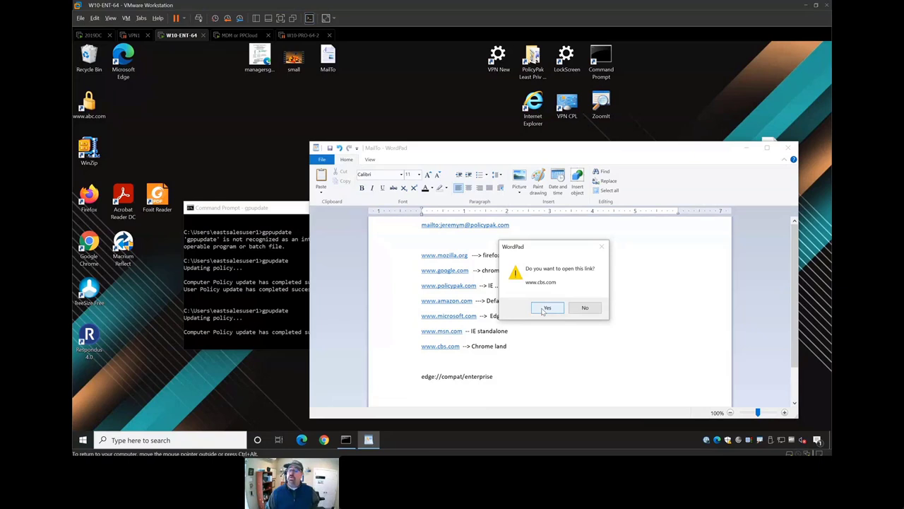
pyautogui.click(544, 310)
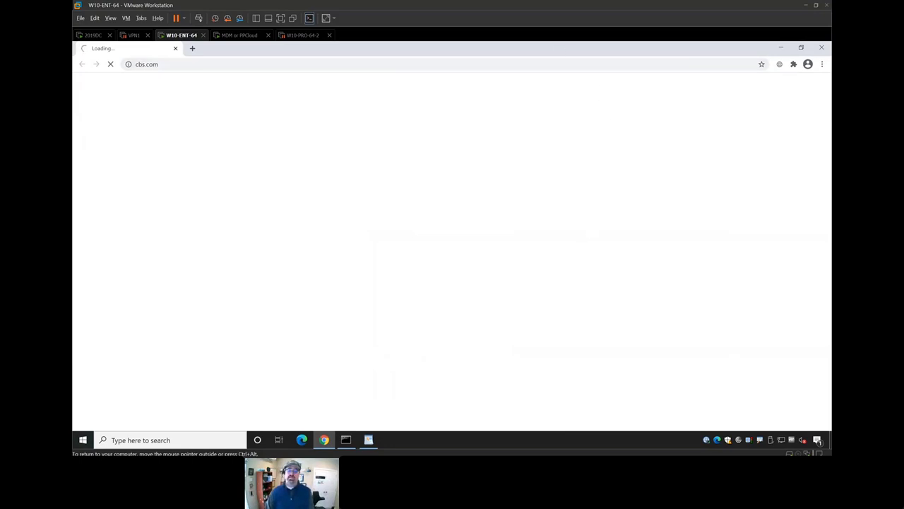
pyautogui.moveTo(563, 49); pyautogui.dragTo(612, 86)
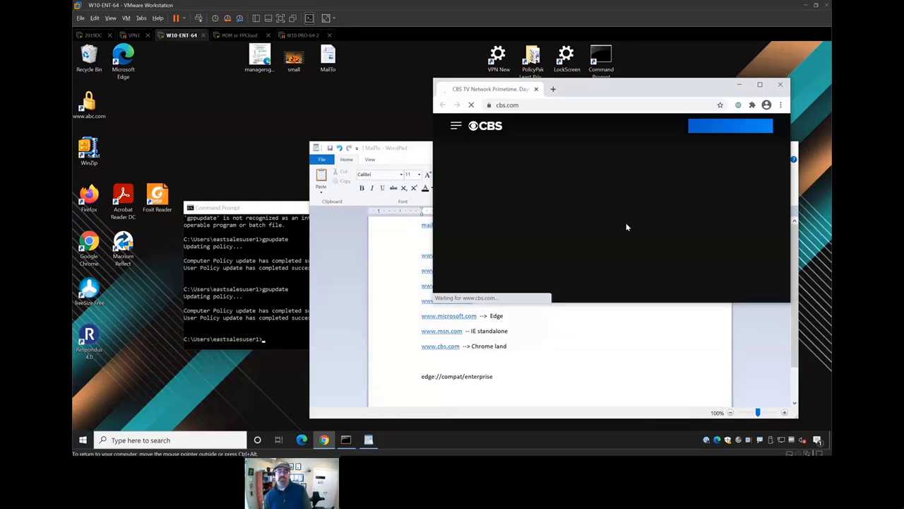
pyautogui.scroll(-3, 629, 227)
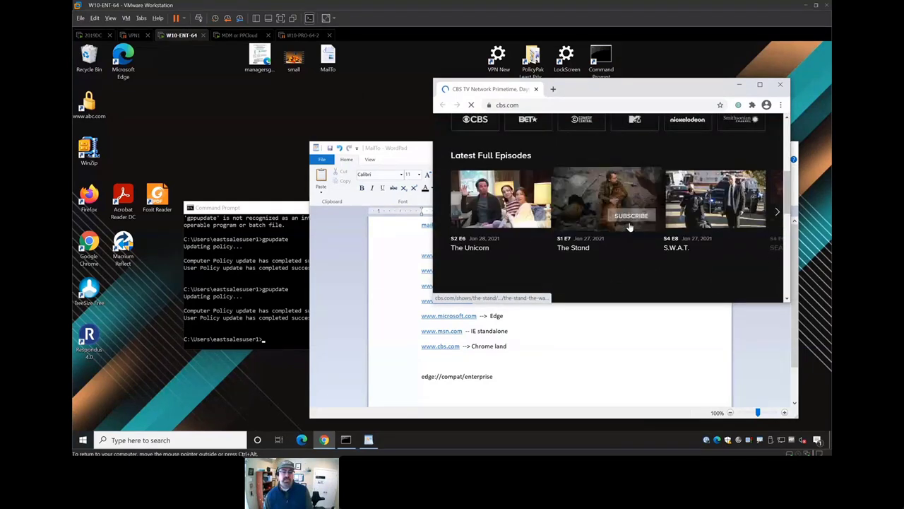
pyautogui.scroll(3, 628, 222)
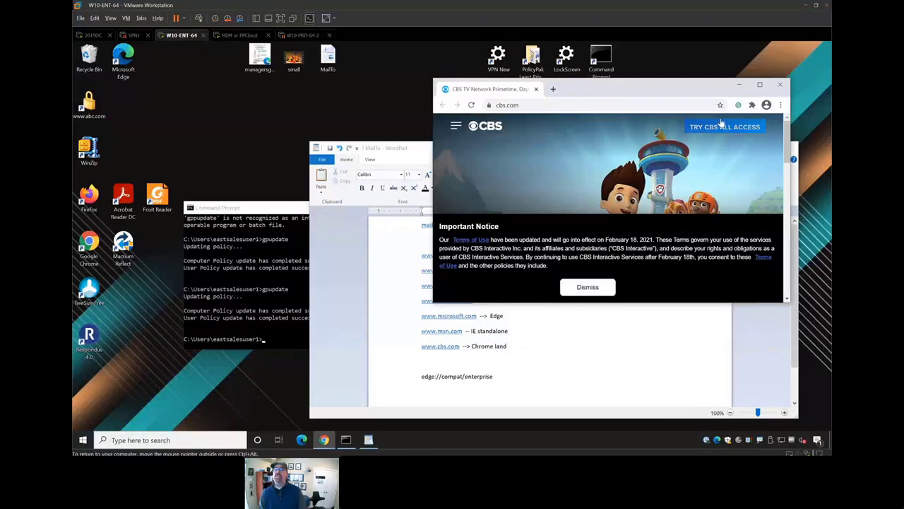
pyautogui.click(778, 84)
pyautogui.click(96, 36)
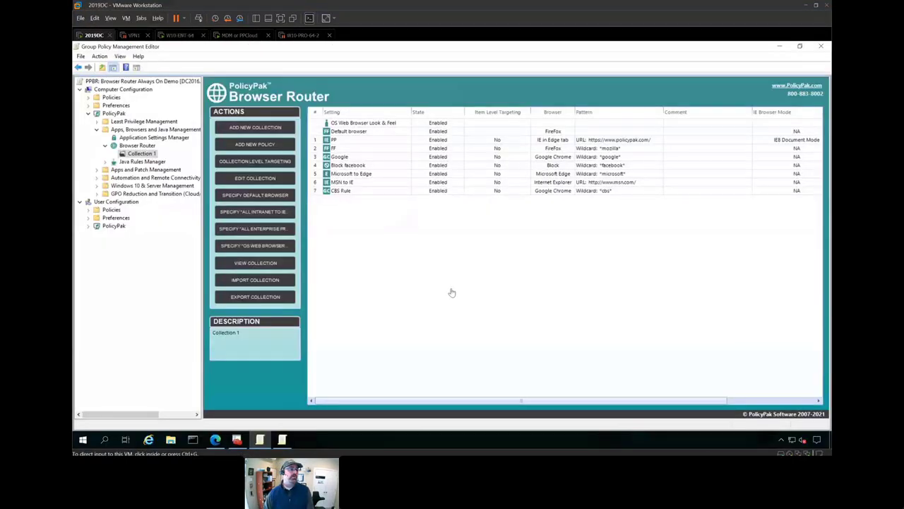
# - Switch the CBS Rule to Microsoft Edge and rerun gpupdate on W10-ENT-64
pyautogui.doubleClick(341, 192)
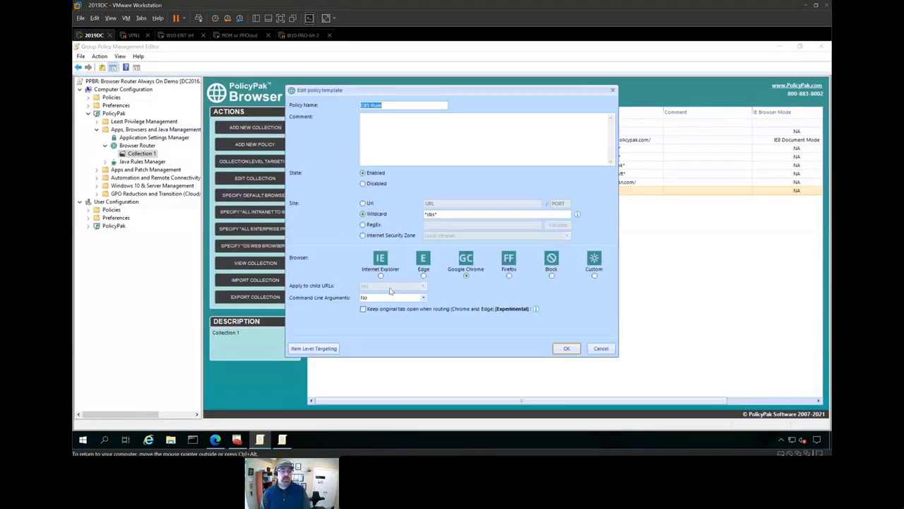
pyautogui.click(424, 277)
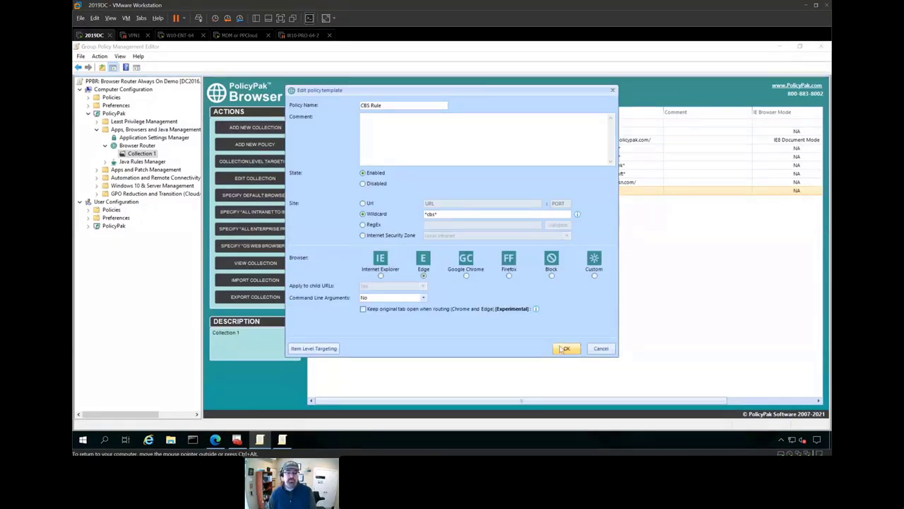
pyautogui.click(567, 348)
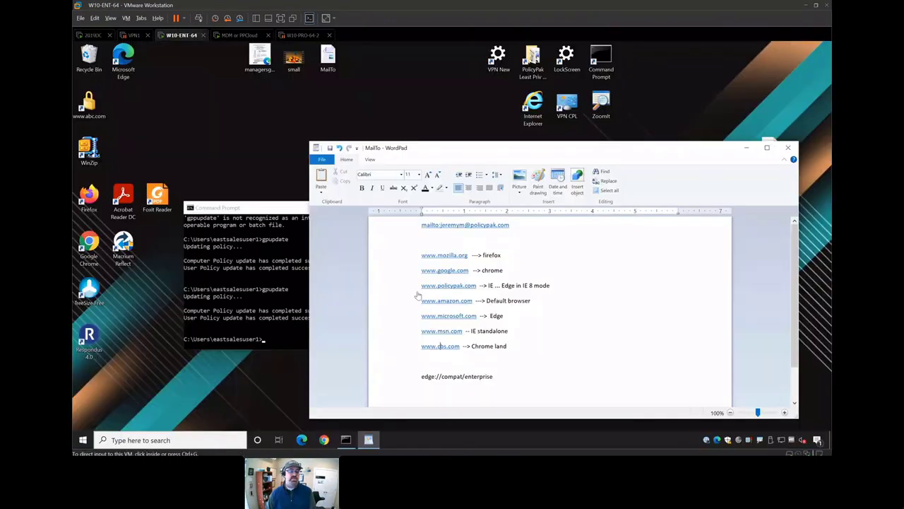
pyautogui.click(293, 298)
pyautogui.press('Up')
pyautogui.press('Return')
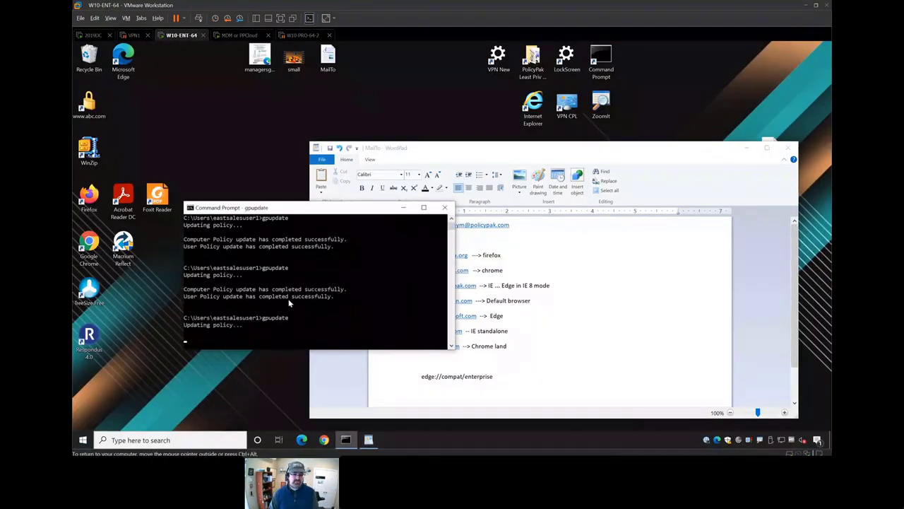
pyautogui.click(614, 323)
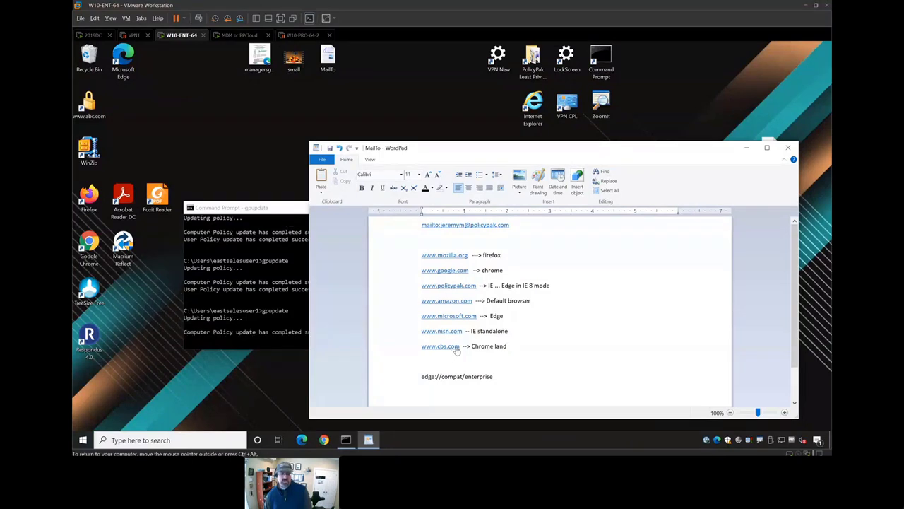
pyautogui.click(457, 351)
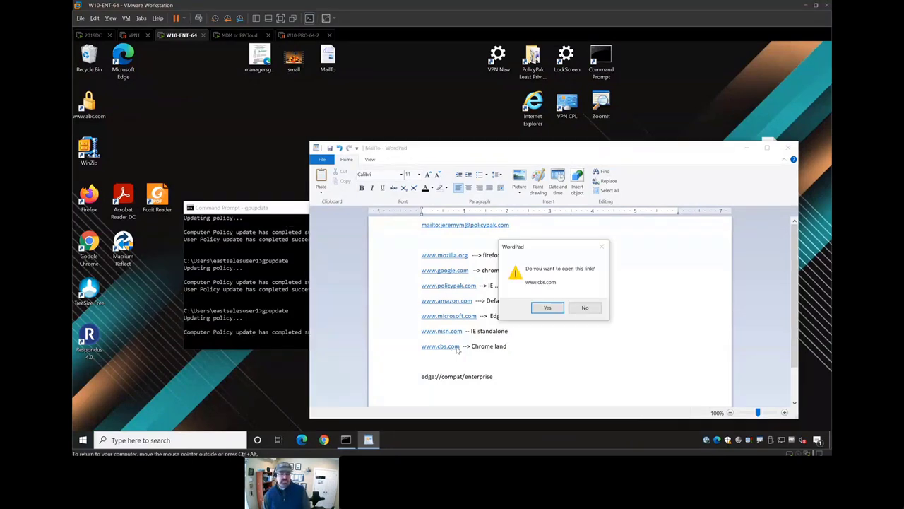
pyautogui.click(545, 309)
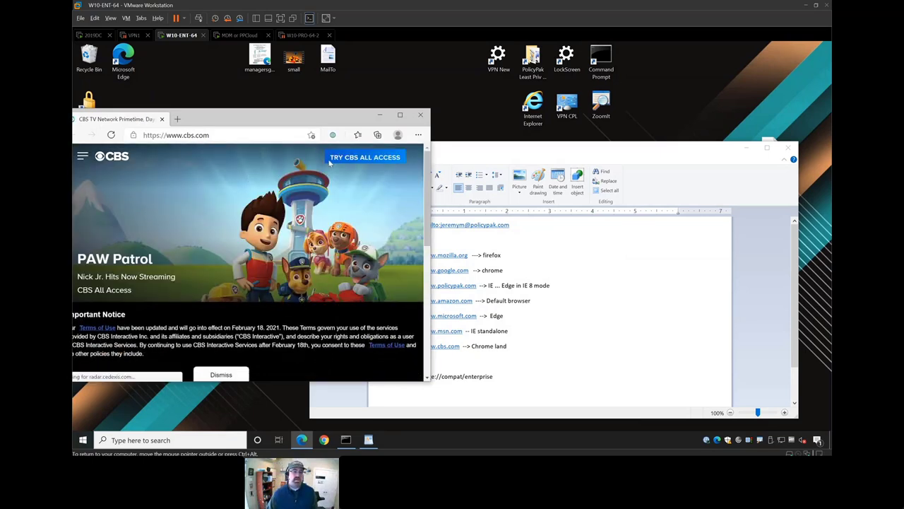
pyautogui.click(419, 134)
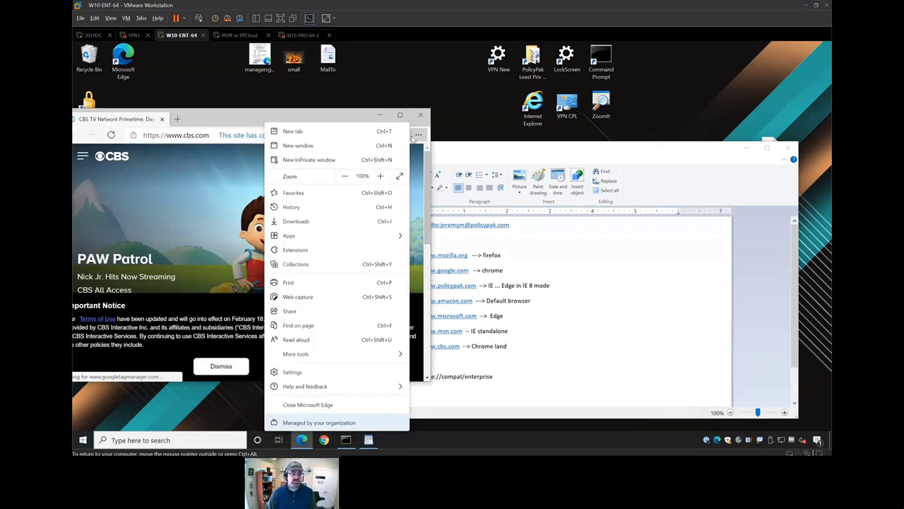
pyautogui.click(332, 418)
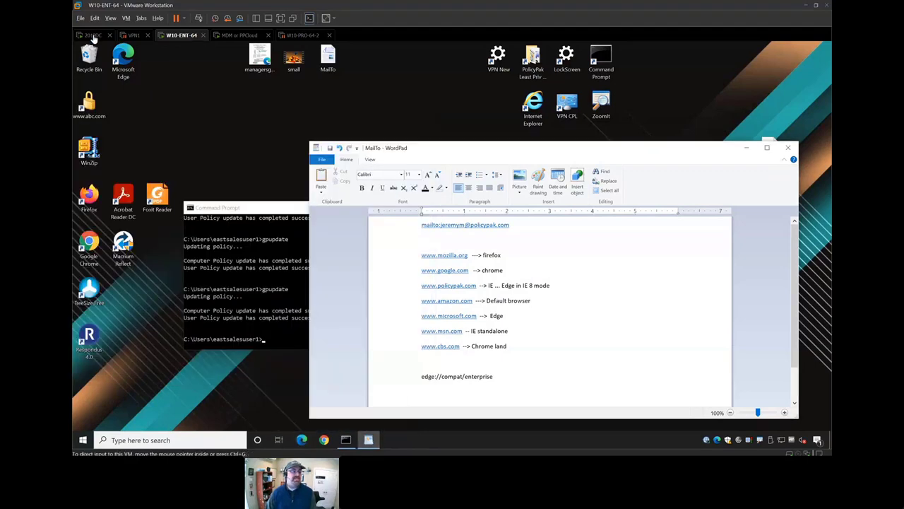
pyautogui.click(98, 36)
# - Review the CBS Rule's *cbs* wildcard and close it unchanged
pyautogui.doubleClick(330, 192)
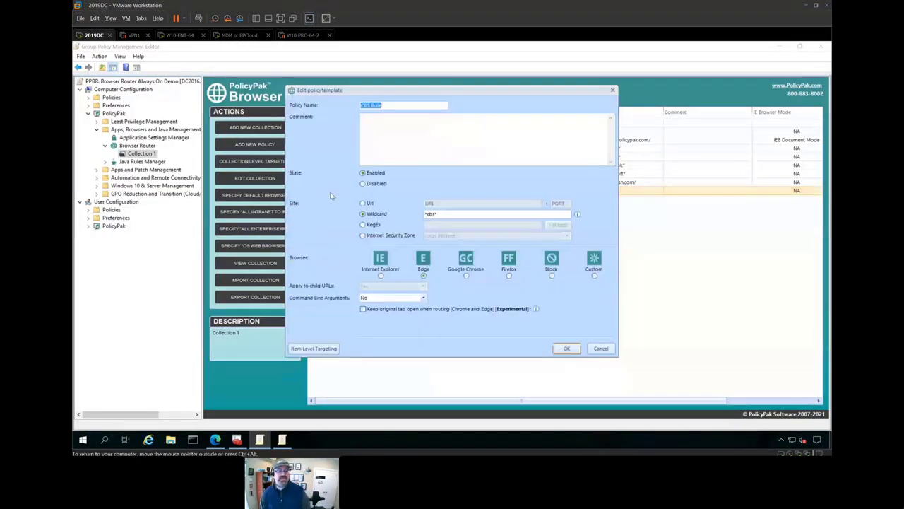
pyautogui.doubleClick(426, 214)
pyautogui.press('Escape')
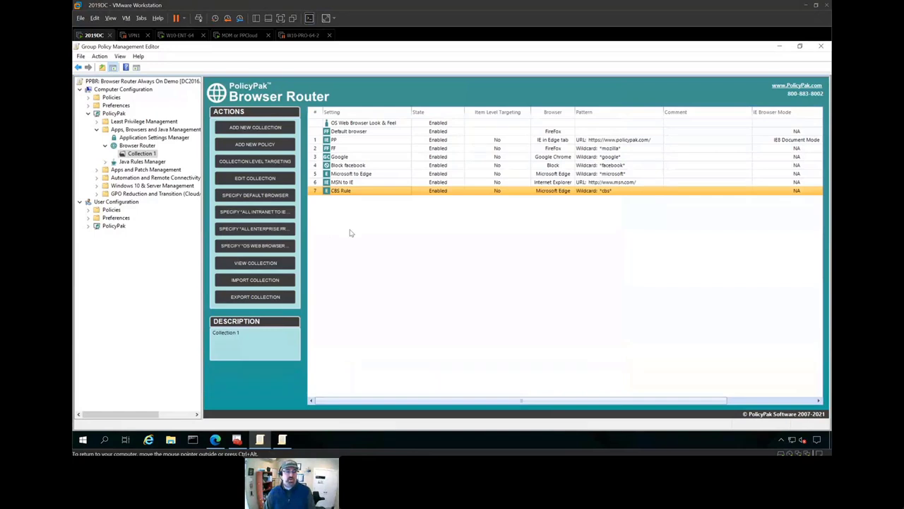
pyautogui.rightClick(351, 233)
pyautogui.moveTo(385, 235)
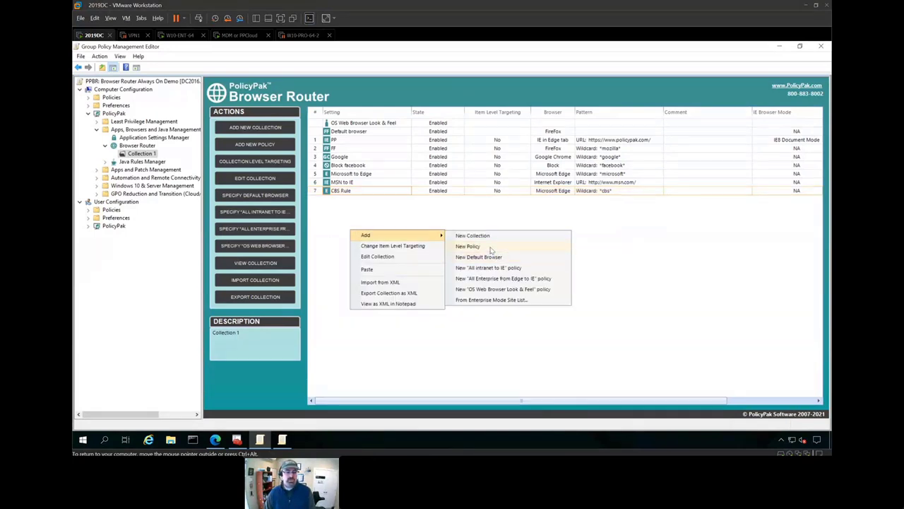
pyautogui.click(453, 227)
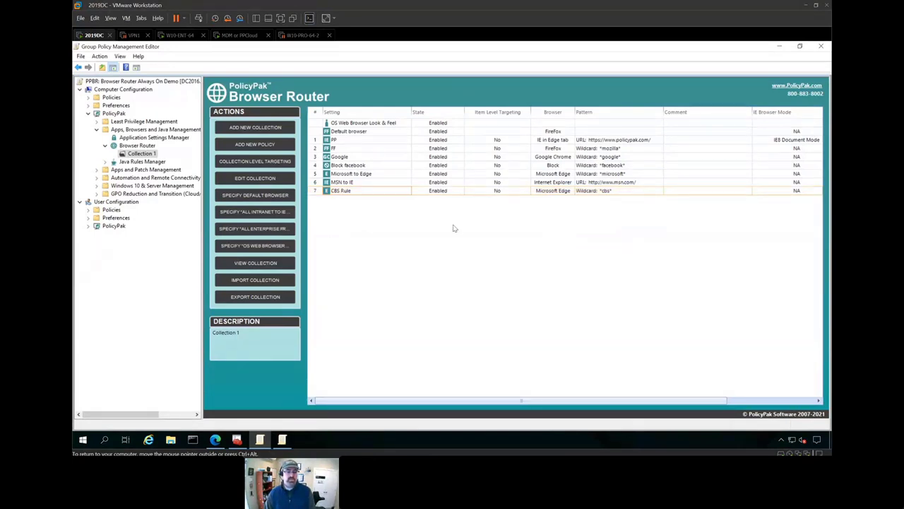
# - Create the BNC rule with IE8 Enterprise Mode opened as IE in an Edge tab, then switch to W10-ENT-64
pyautogui.rightClick(343, 206)
pyautogui.moveTo(387, 213)
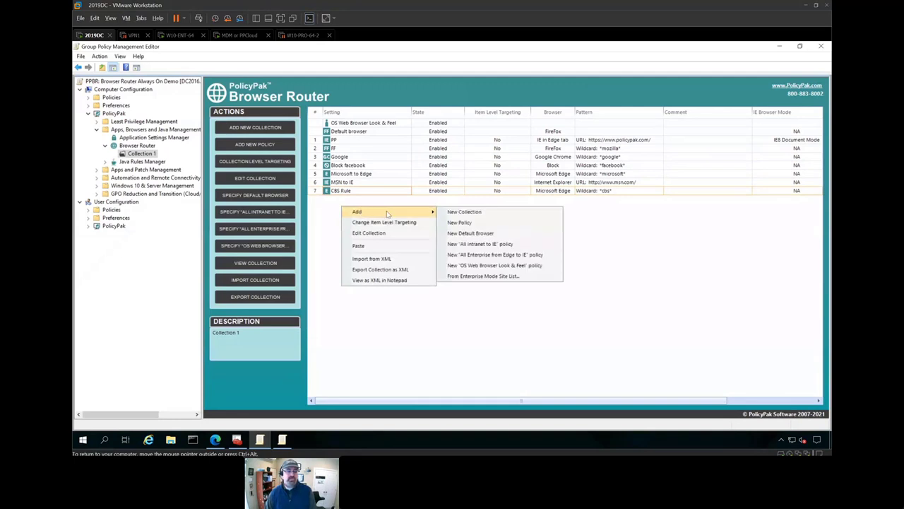
pyautogui.click(459, 223)
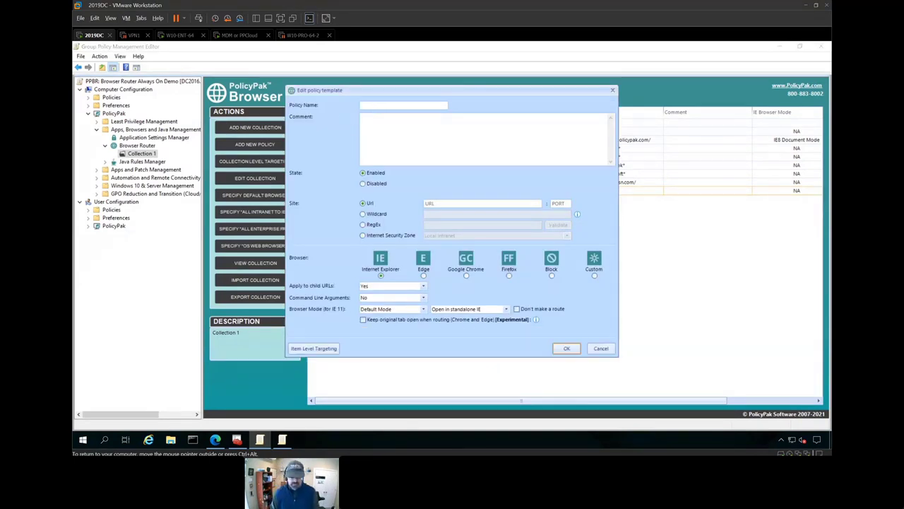
pyautogui.write('BNC ')
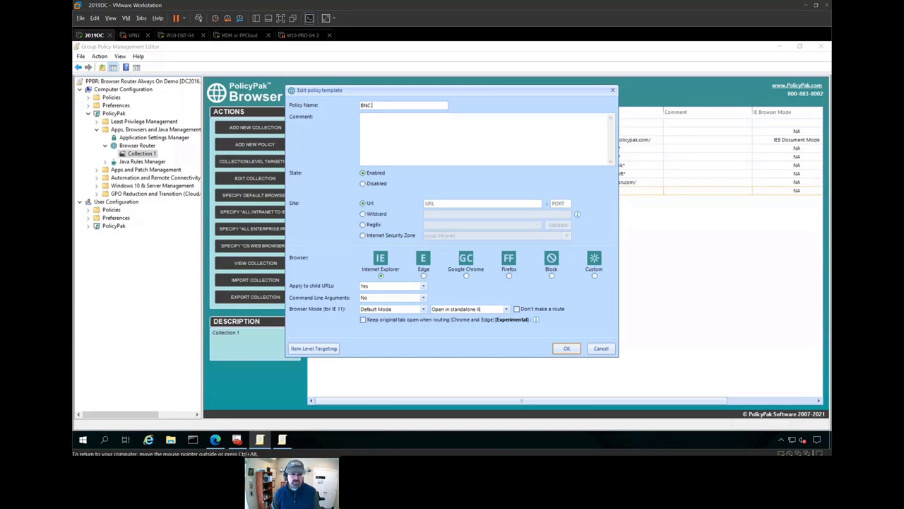
pyautogui.write('rule')
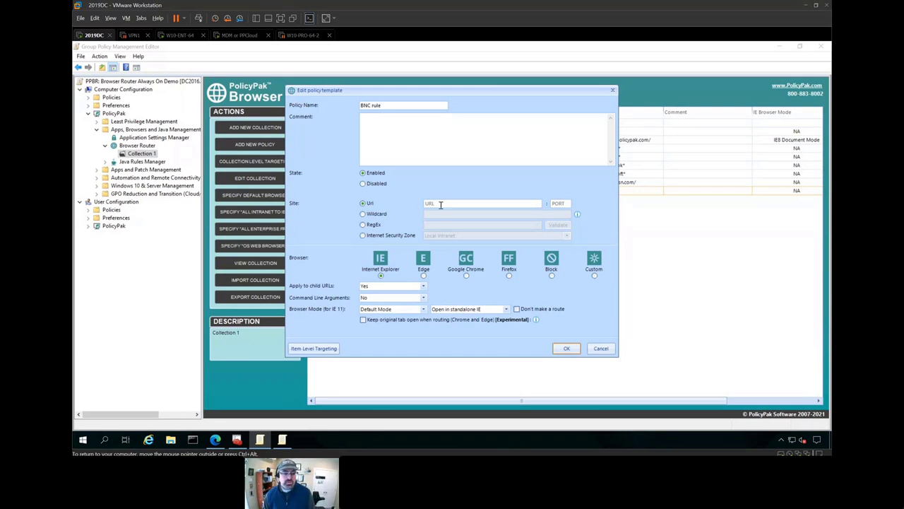
pyautogui.click(440, 204)
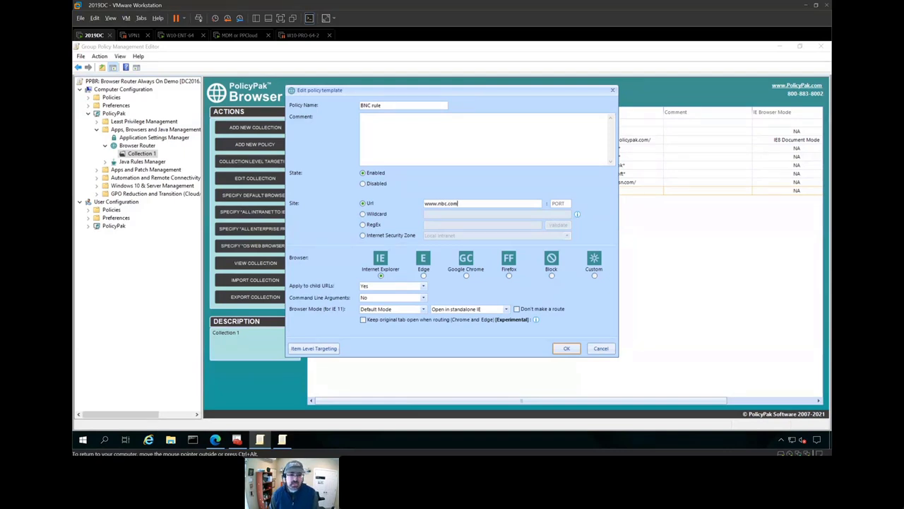
pyautogui.click(391, 309)
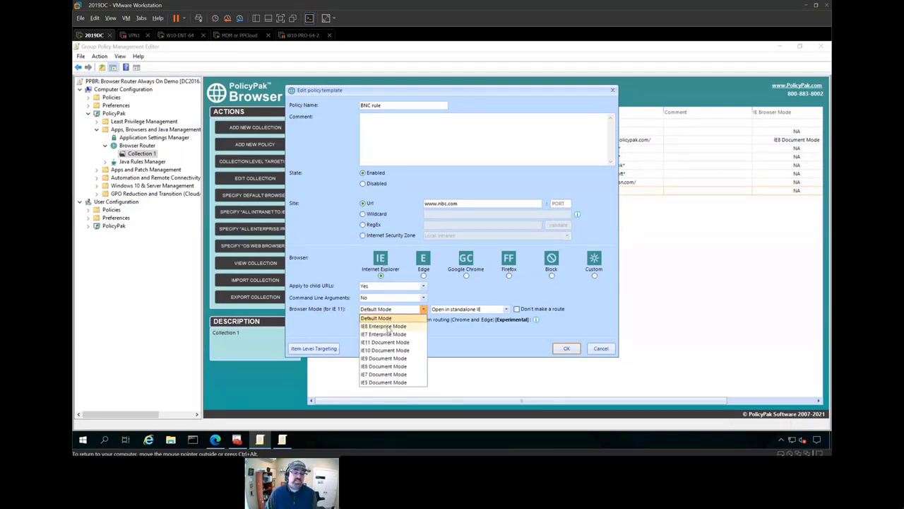
pyautogui.click(388, 327)
pyautogui.click(459, 309)
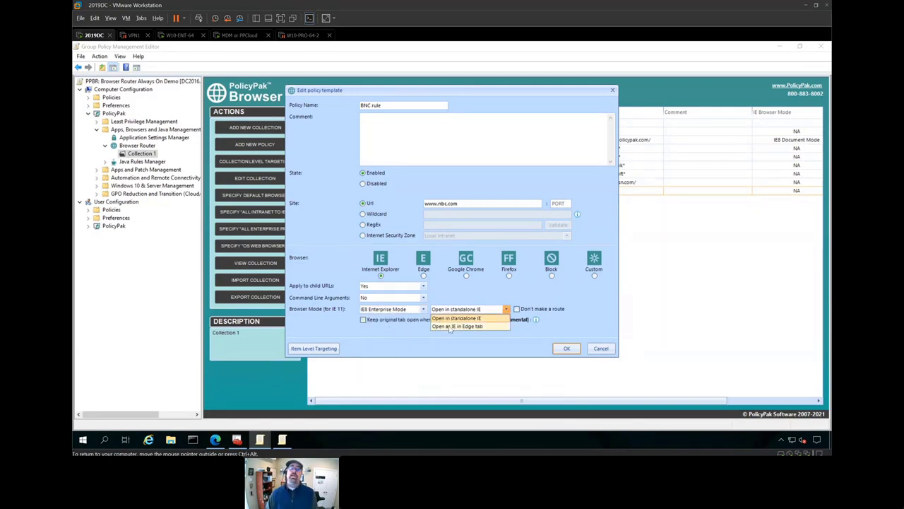
pyautogui.click(450, 327)
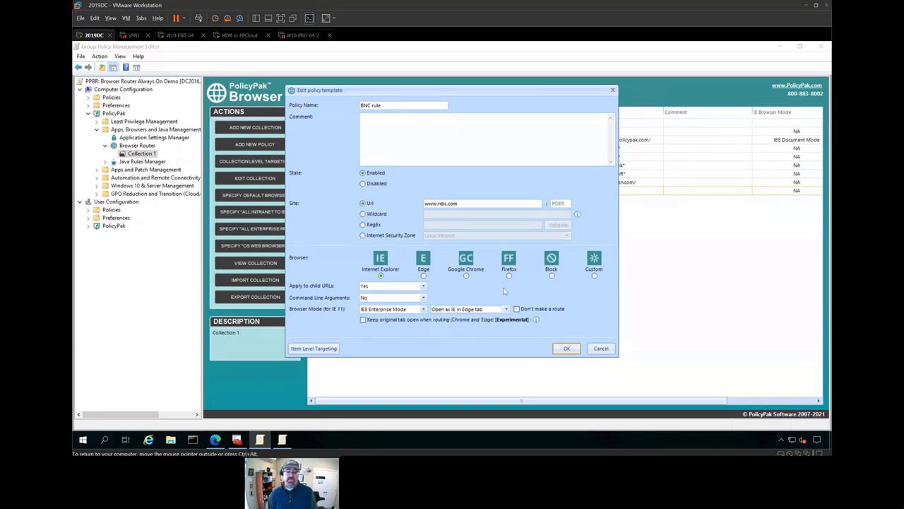
pyautogui.click(566, 349)
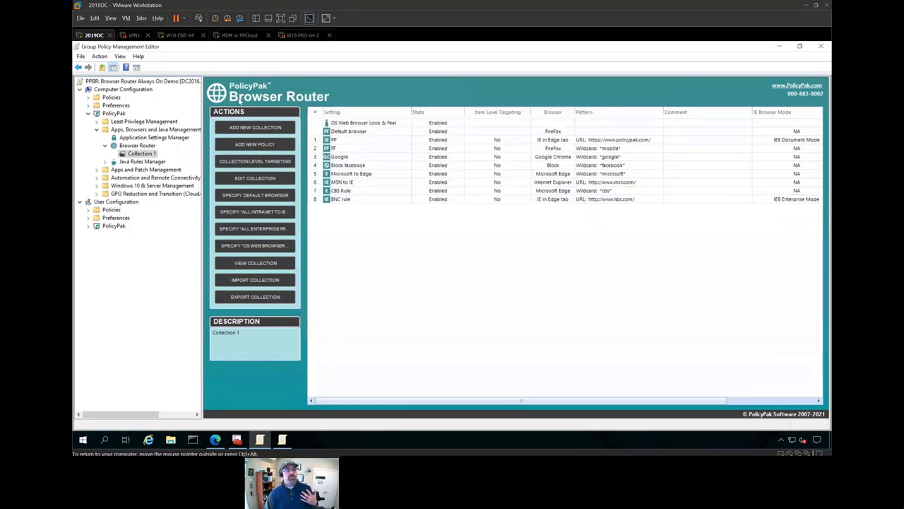
pyautogui.click(180, 34)
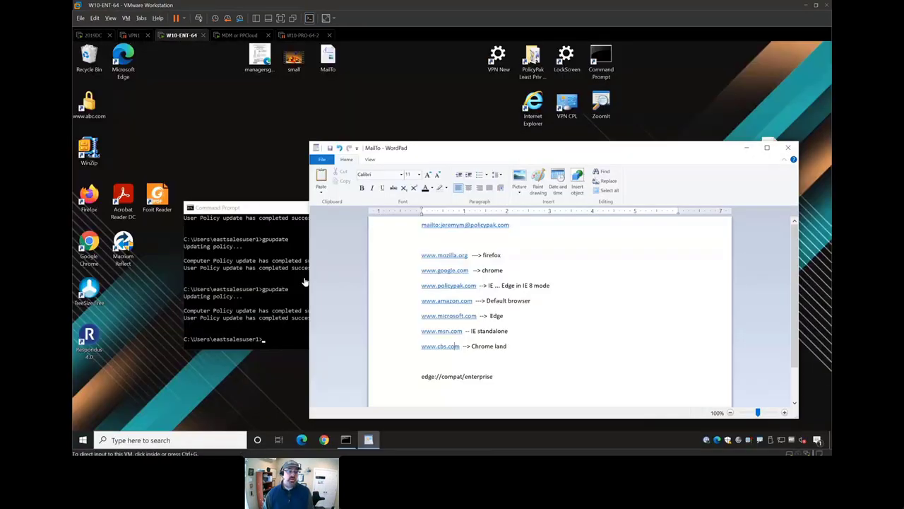
pyautogui.click(263, 286)
pyautogui.press('Up')
pyautogui.press('Return')
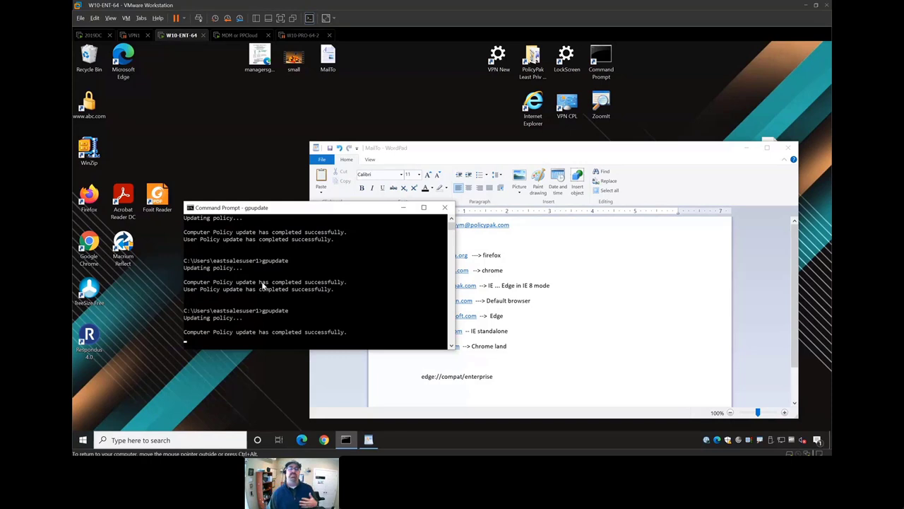
pyautogui.click(599, 318)
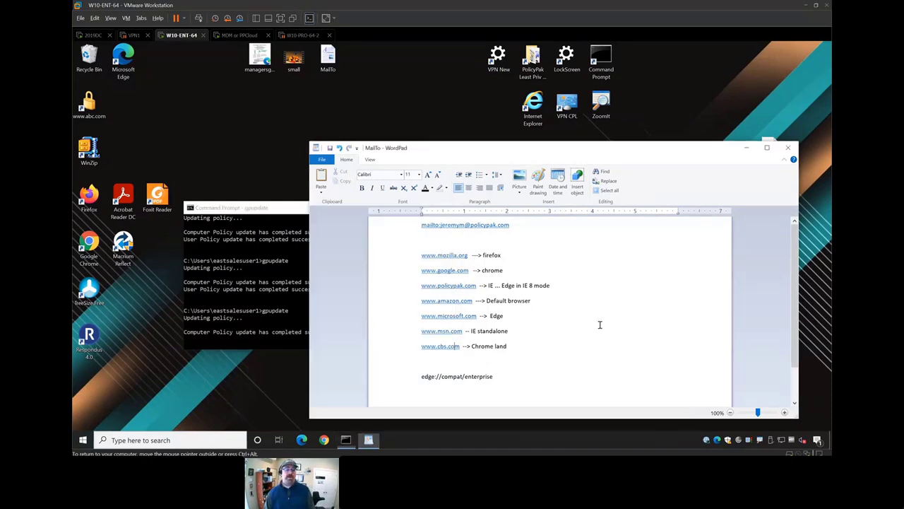
pyautogui.click(523, 349)
pyautogui.press('Return')
pyautogui.write('ww')
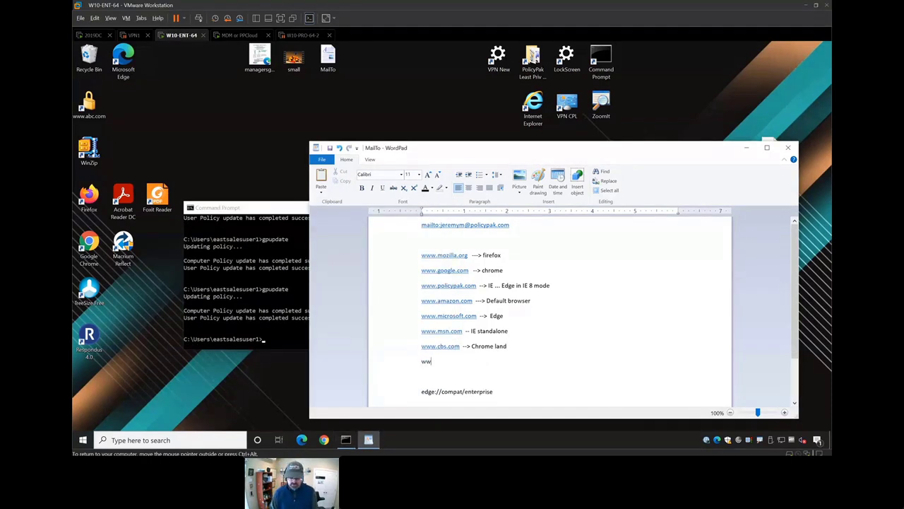
pyautogui.write('w.nbc.com')
pyautogui.press('Return')
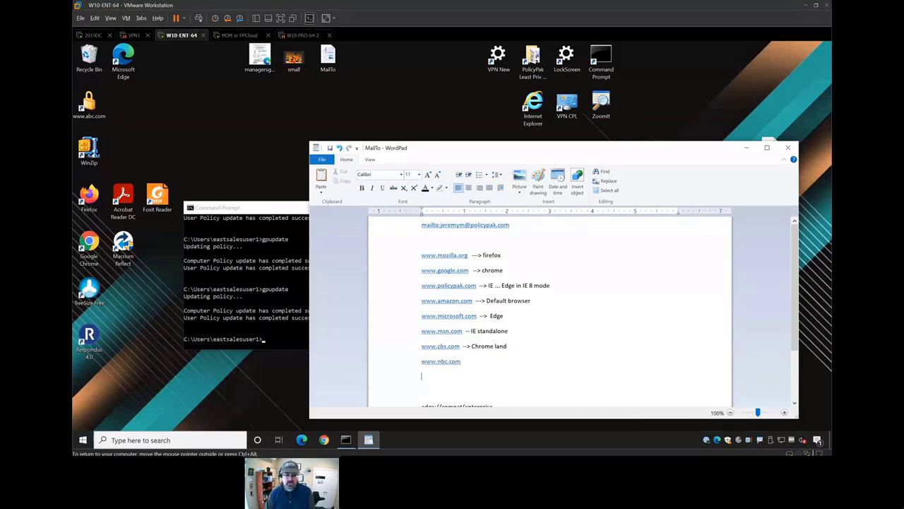
pyautogui.click(450, 362)
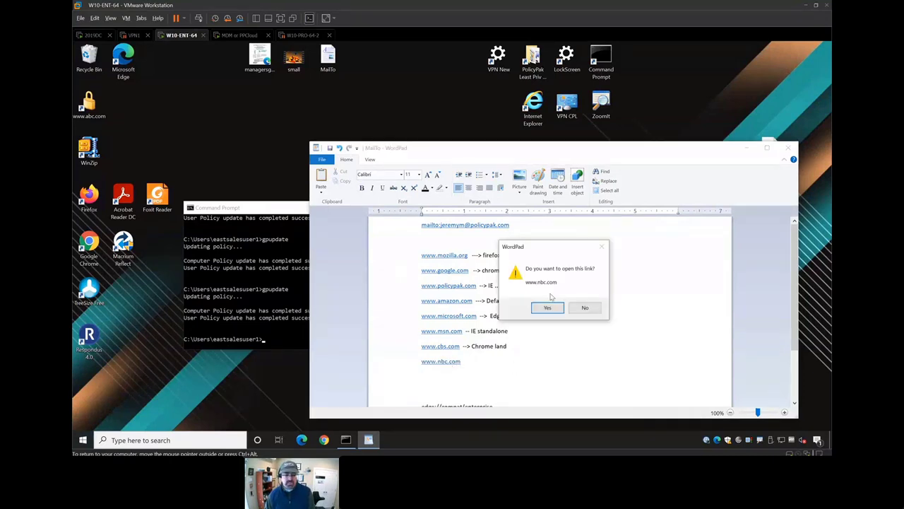
pyautogui.click(546, 308)
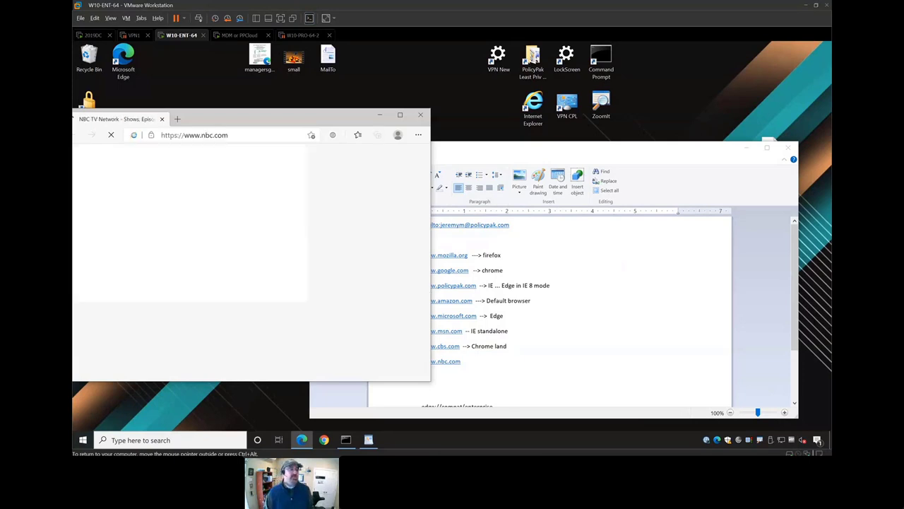
pyautogui.moveTo(275, 117); pyautogui.dragTo(406, 129)
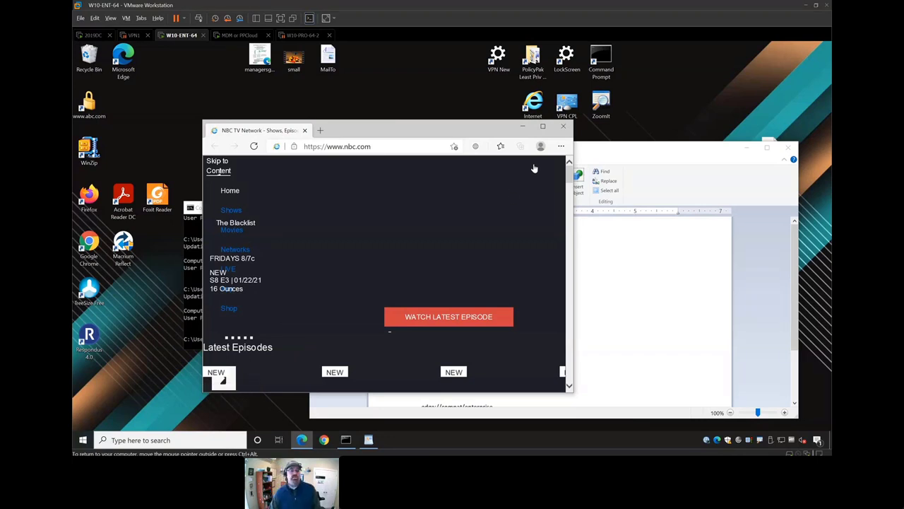
pyautogui.click(563, 128)
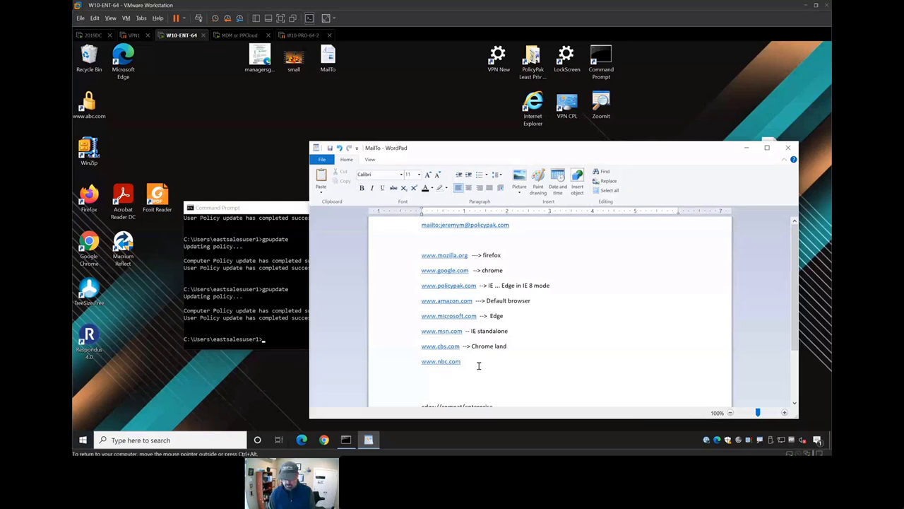
pyautogui.press('Return')
pyautogui.write('www.fac')
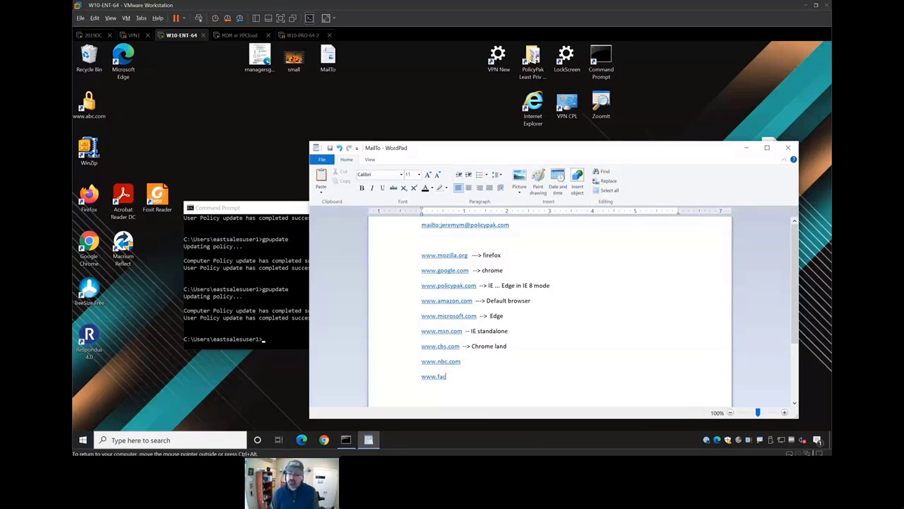
pyautogui.write('ebook.com')
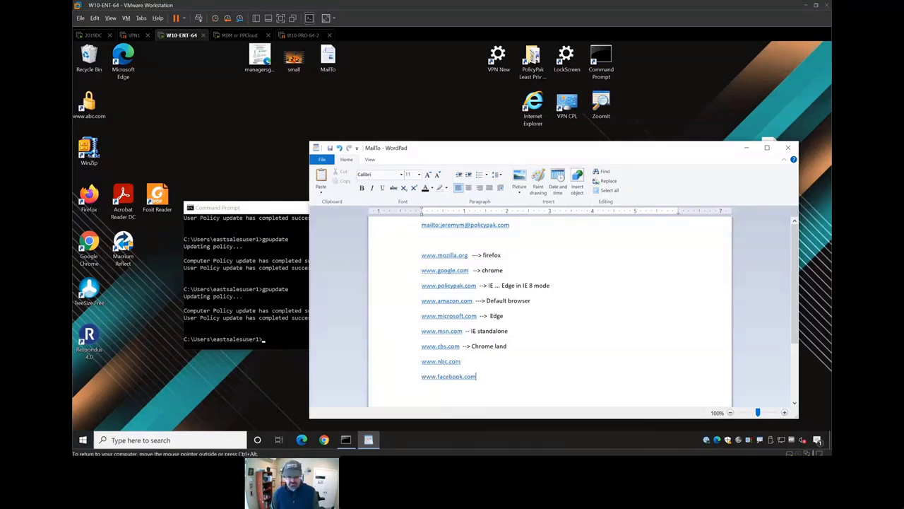
pyautogui.press('Return')
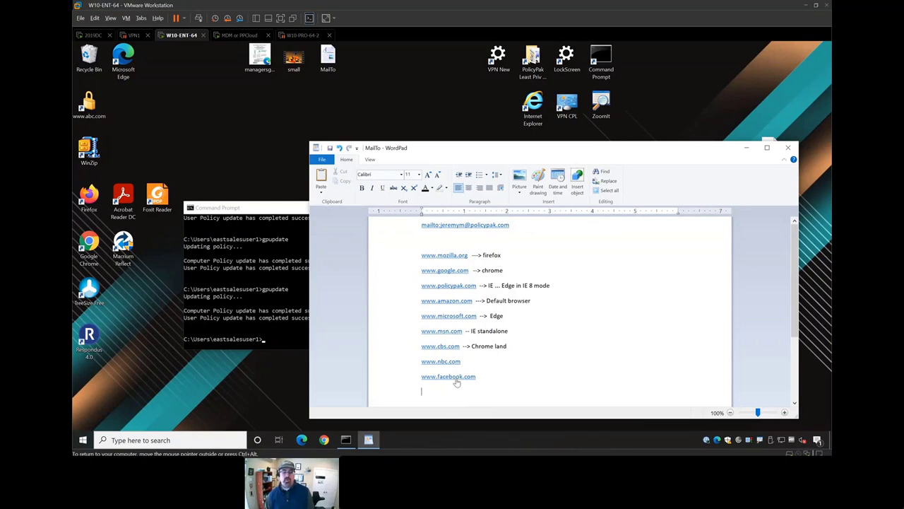
pyautogui.click(455, 377)
pyautogui.click(544, 309)
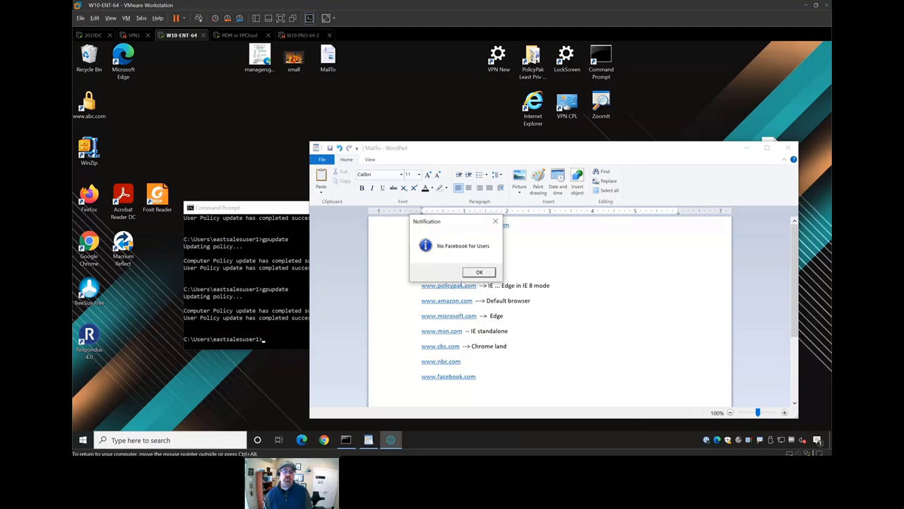
pyautogui.click(478, 273)
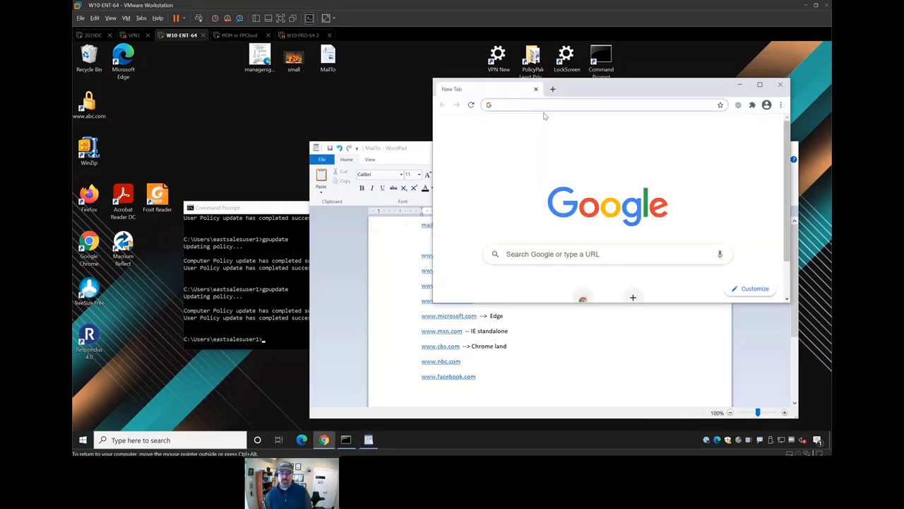
# - Try facebook in Chrome's address bar, then load google.com
pyautogui.write('www.faceboo')
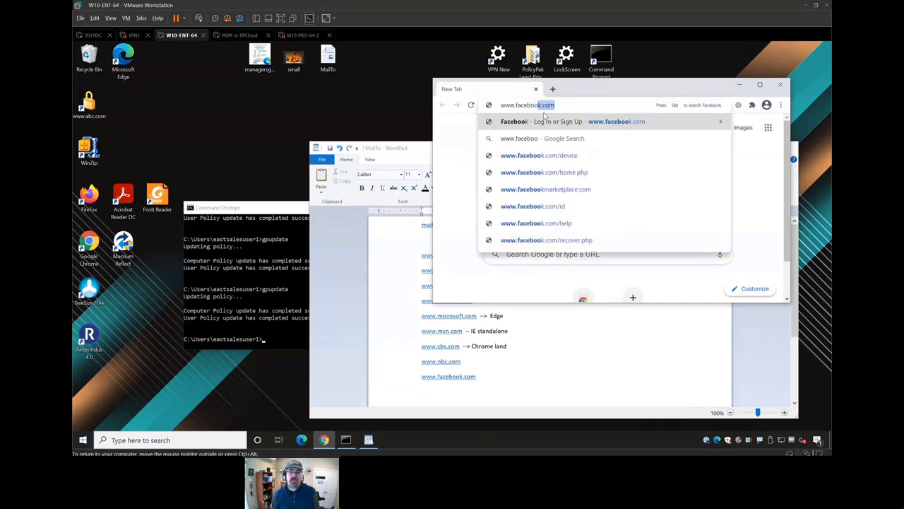
pyautogui.press('Return')
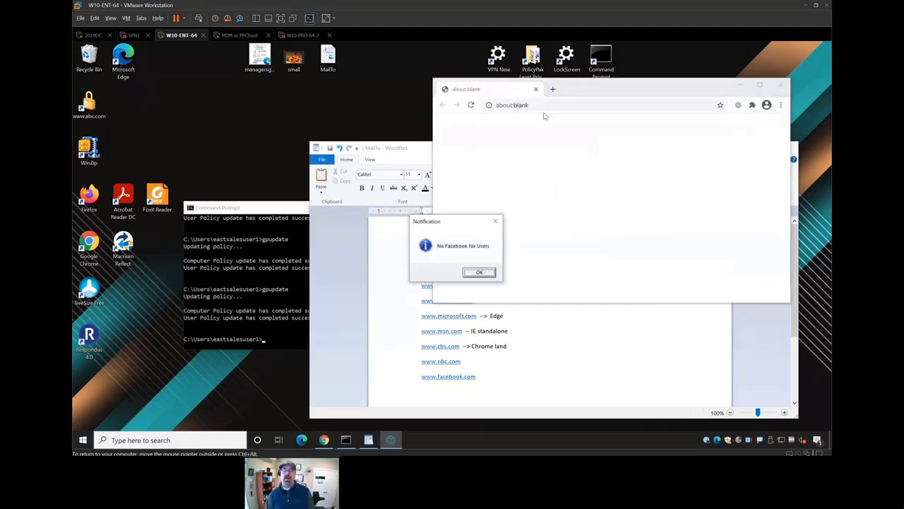
pyautogui.click(547, 105)
pyautogui.write('google')
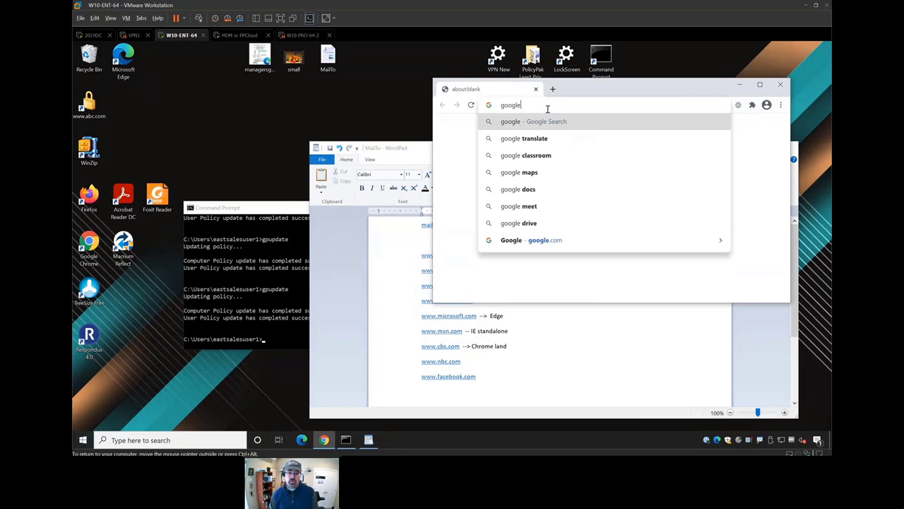
pyautogui.write('.co')
pyautogui.press('Return')
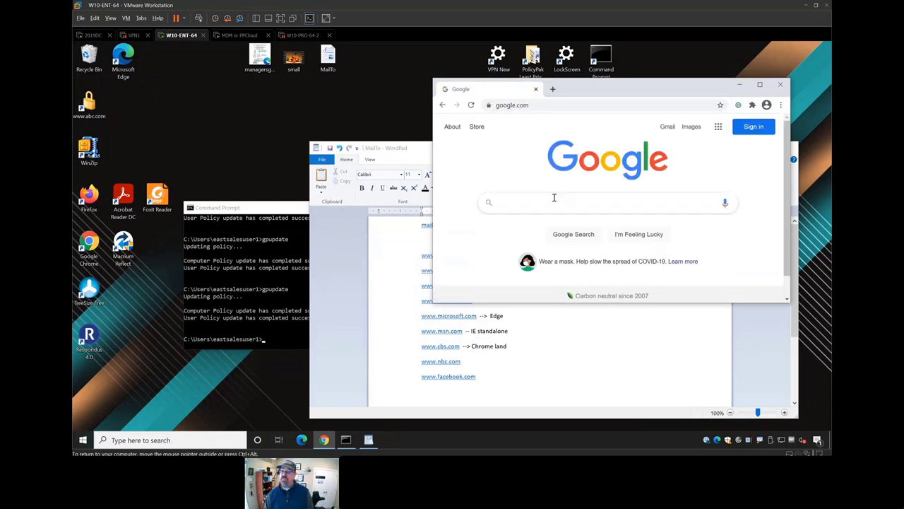
# - Search Google for facebook, open the result, dismiss the block notice and close Chrome
pyautogui.click(554, 202)
pyautogui.write('facebook')
pyautogui.press('Return')
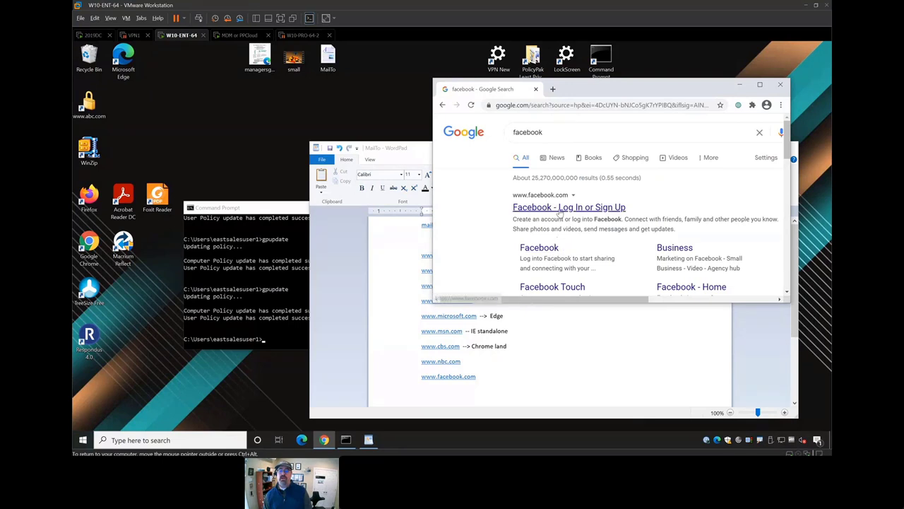
pyautogui.click(558, 209)
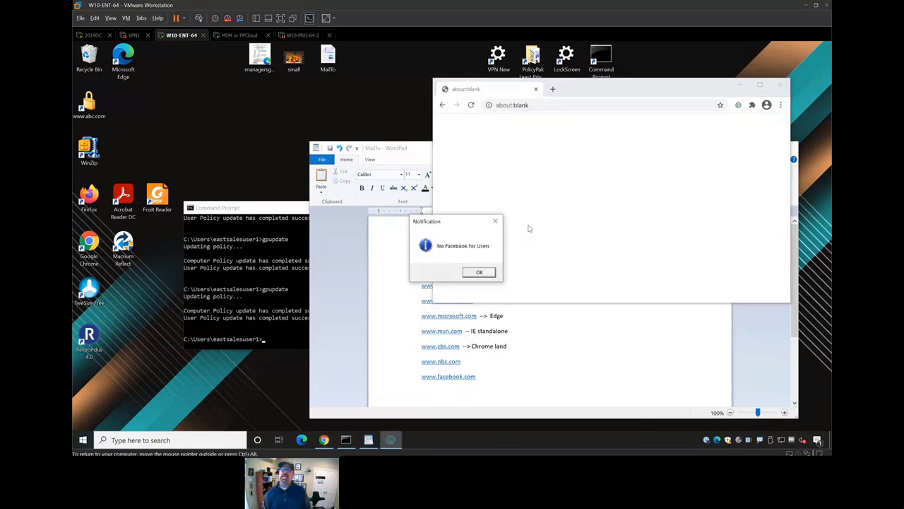
pyautogui.click(481, 273)
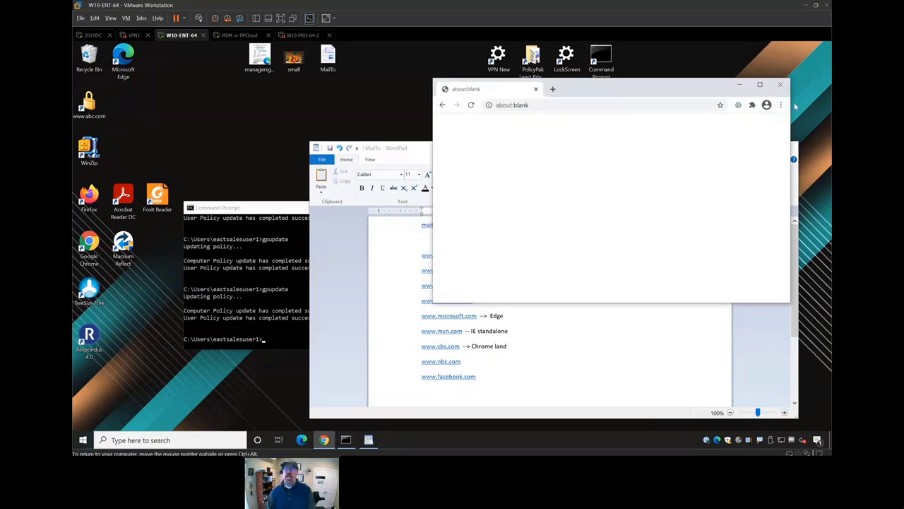
pyautogui.click(780, 84)
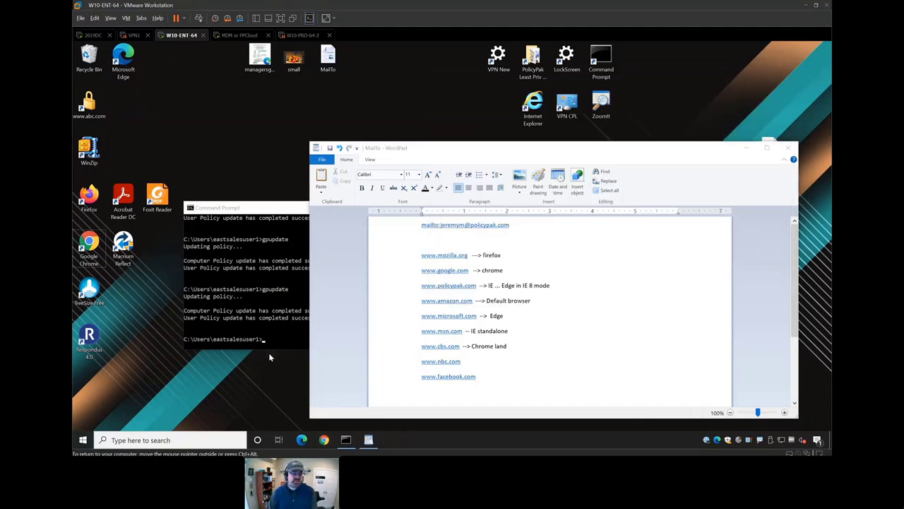
pyautogui.press('super')
# - Open the client's Windows default browser settings via the defaul search
pyautogui.write('defaul')
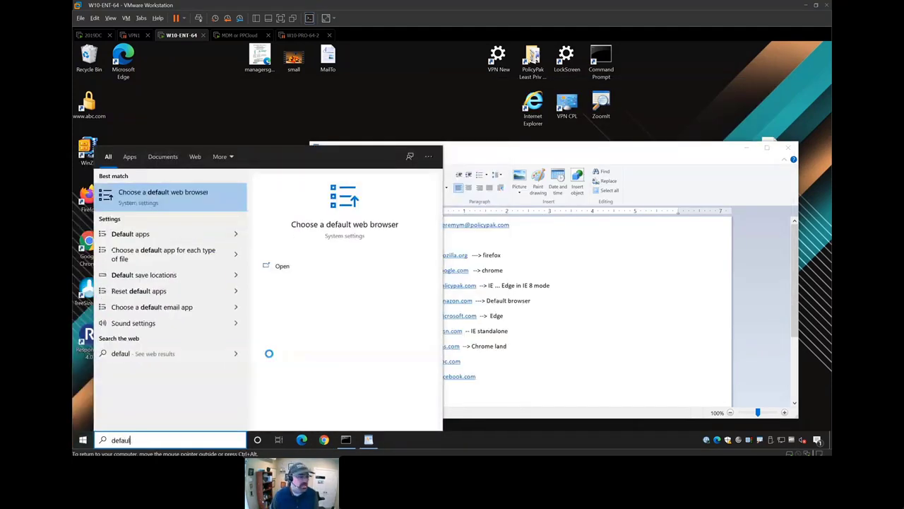
pyautogui.press('Return')
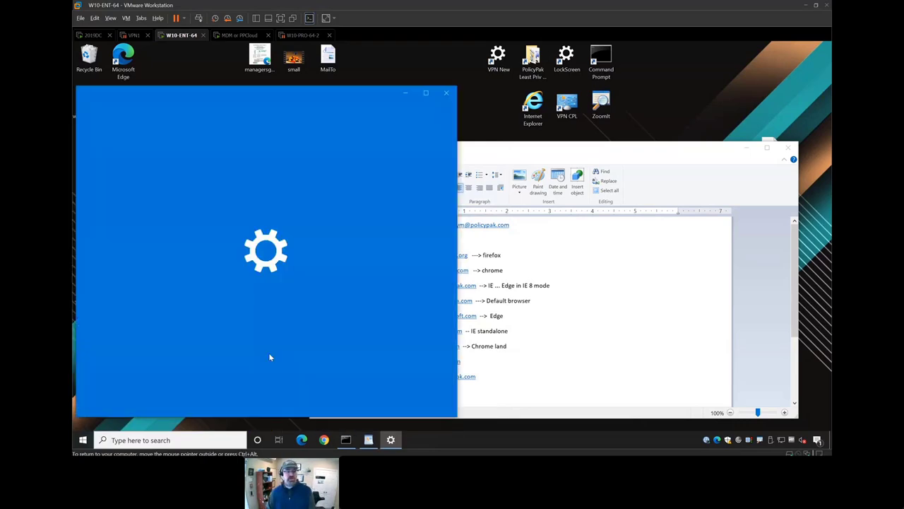
pyautogui.scroll(-3, 298, 343)
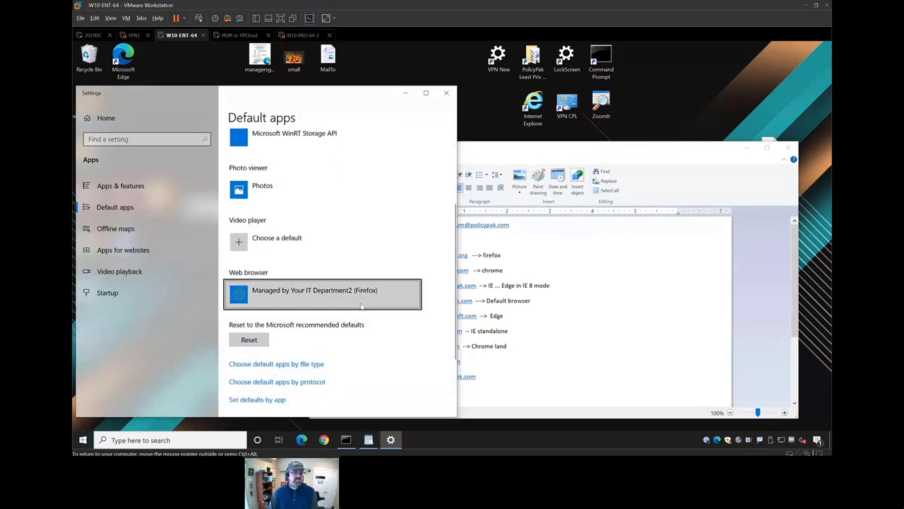
# - On 2019DC, change the Browser Router Default browser rule's target browser and save it
pyautogui.click(90, 34)
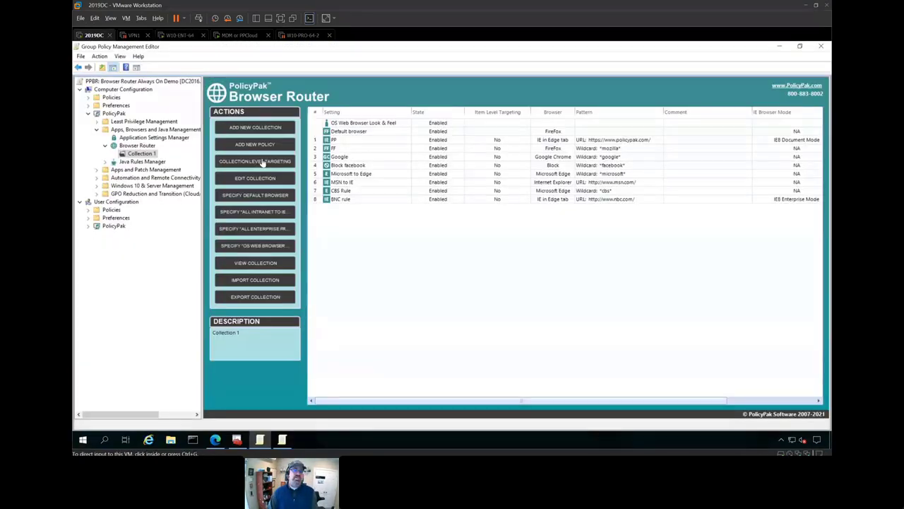
pyautogui.click(347, 133)
pyautogui.doubleClick(347, 133)
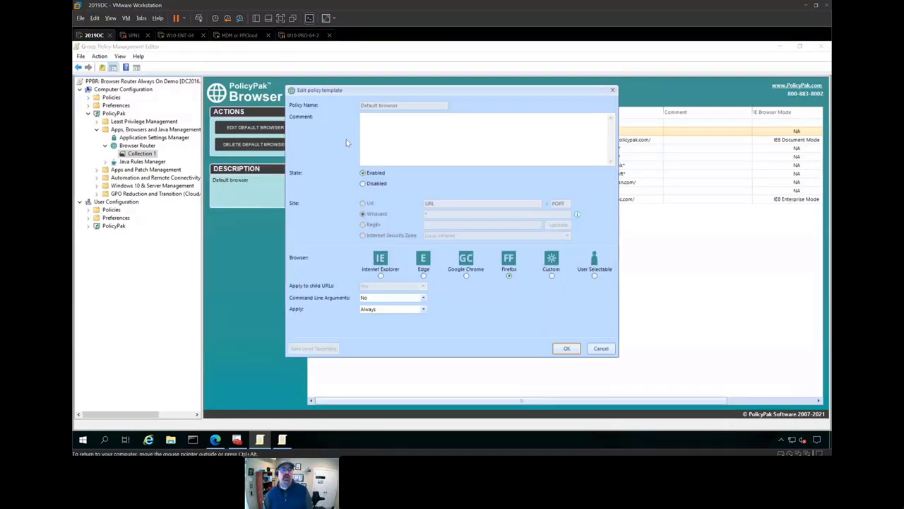
pyautogui.click(510, 276)
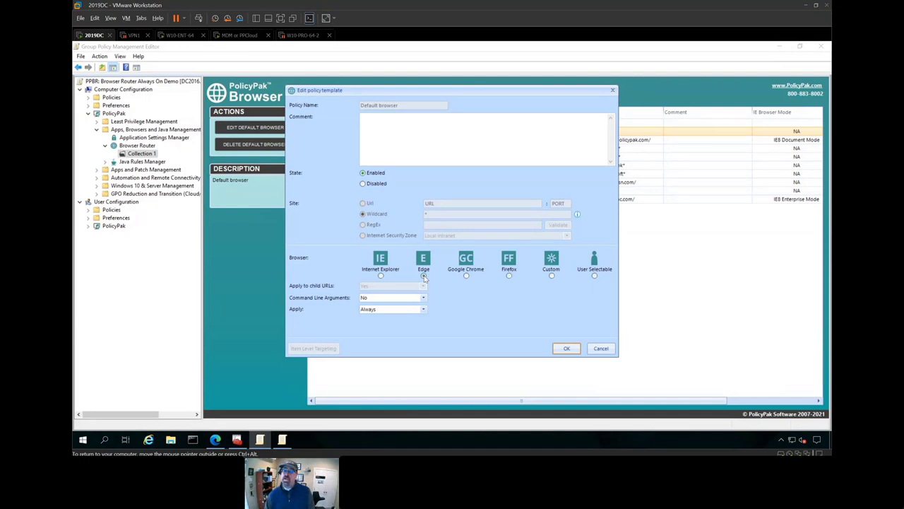
pyautogui.click(566, 348)
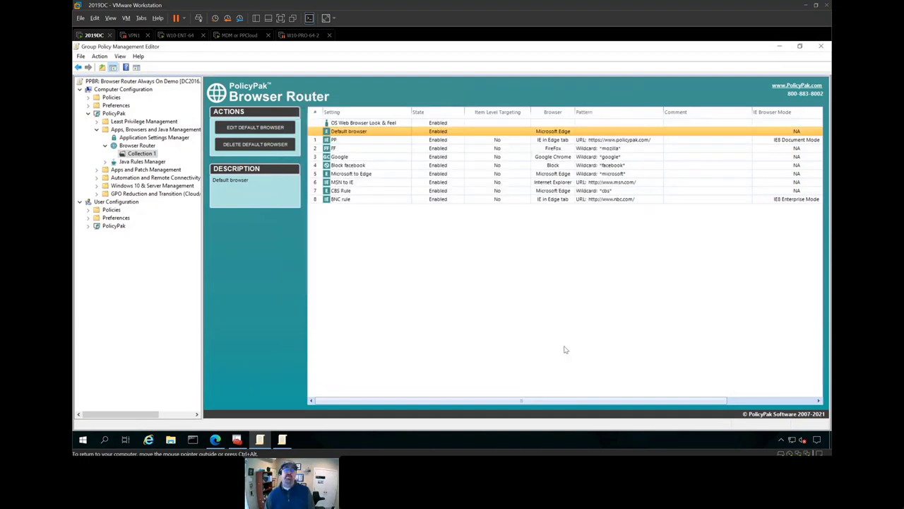
pyautogui.rightClick(142, 153)
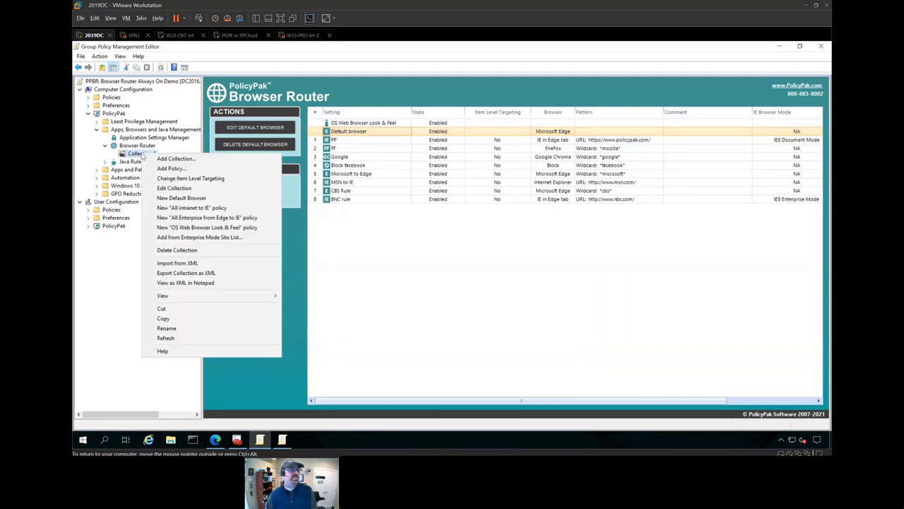
pyautogui.click(188, 179)
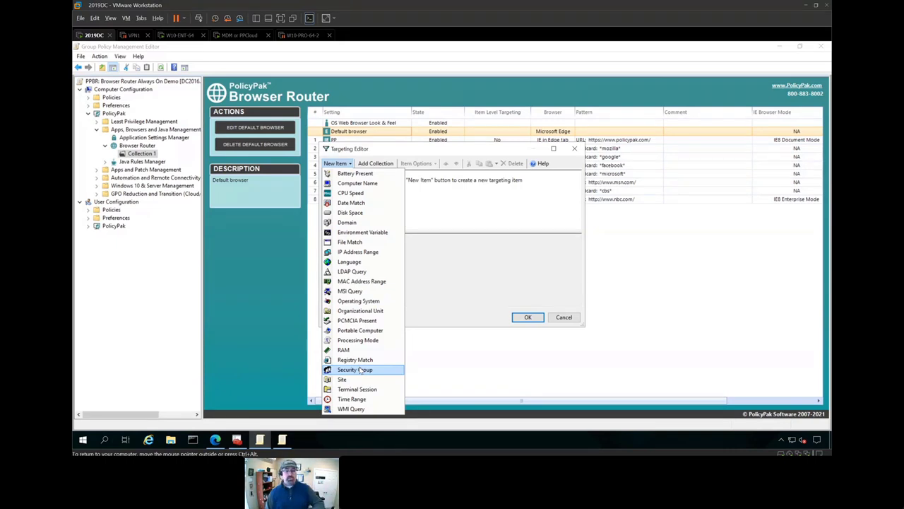
pyautogui.click(448, 272)
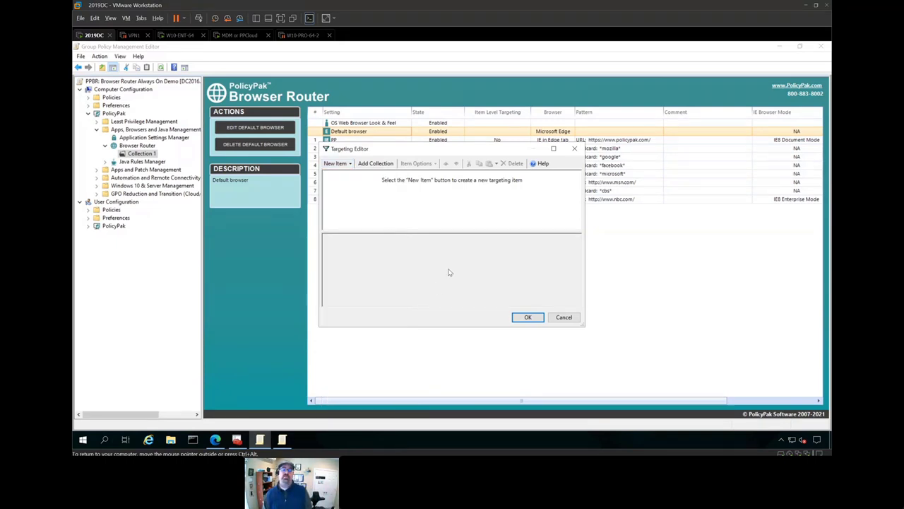
pyautogui.press('Escape')
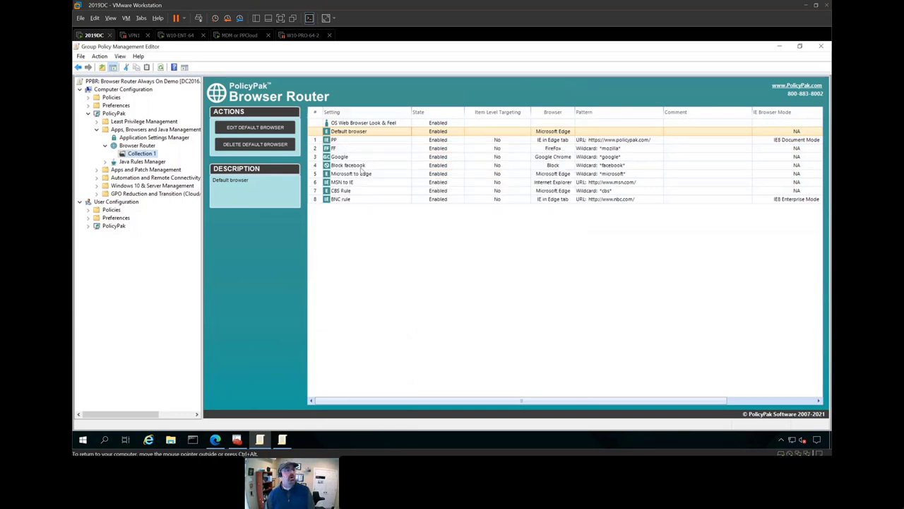
# - On 2019DC, edit the OS Web Browser Look & Feel Display Name to 'Managed by Browser Summit'
pyautogui.click(182, 35)
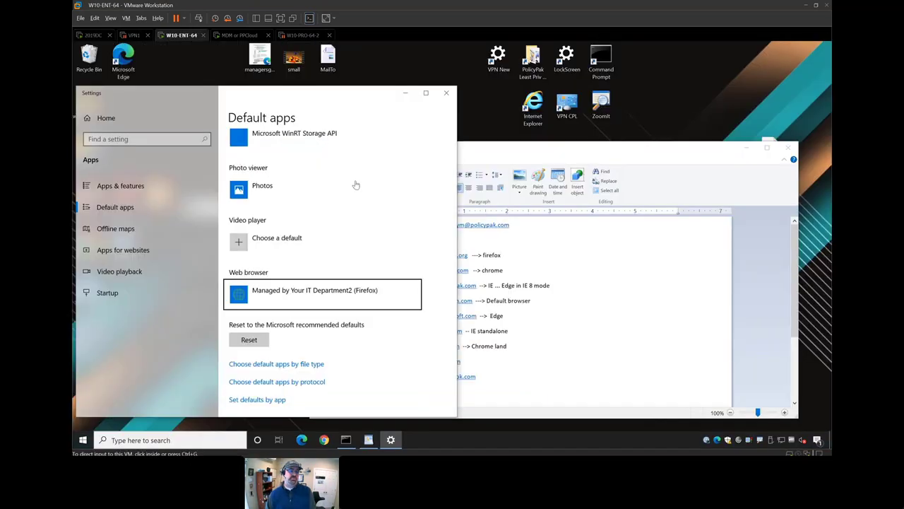
pyautogui.click(88, 35)
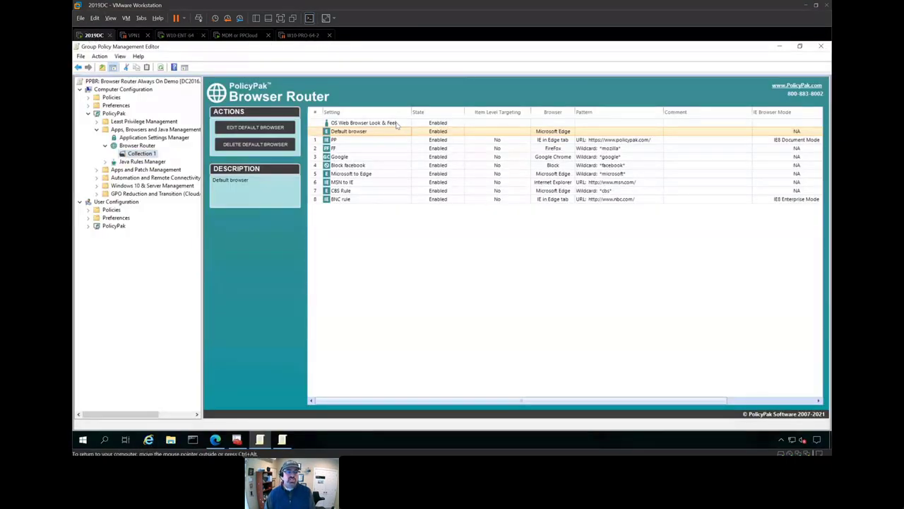
pyautogui.doubleClick(396, 123)
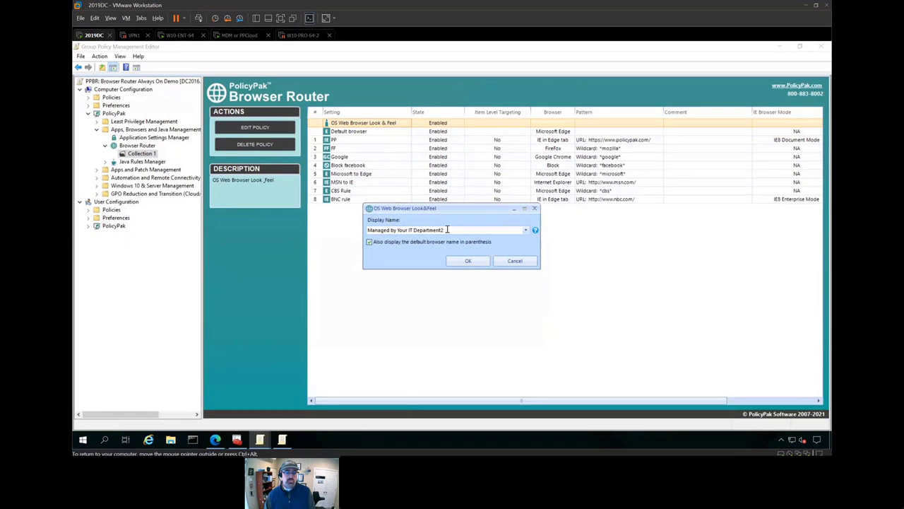
pyautogui.moveTo(445, 230); pyautogui.dragTo(368, 230)
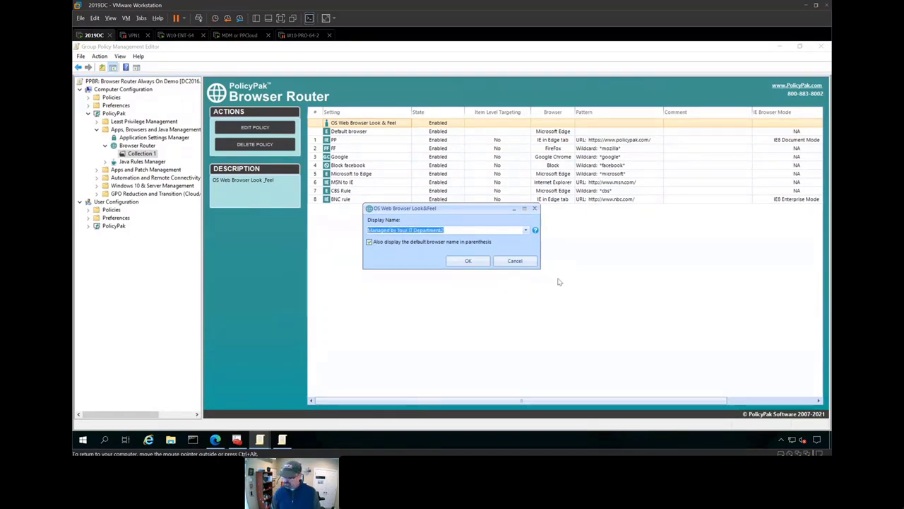
pyautogui.write('Browser')
pyautogui.write('m')
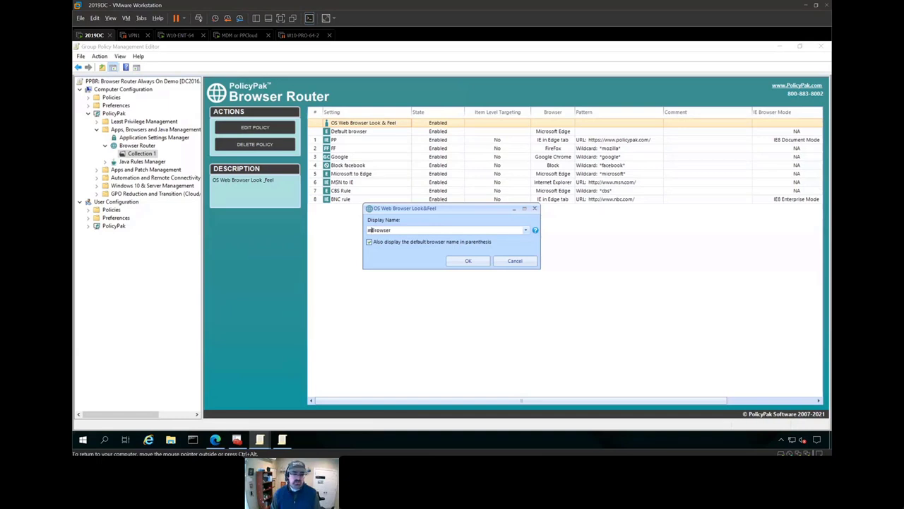
pyautogui.write('anaged by ')
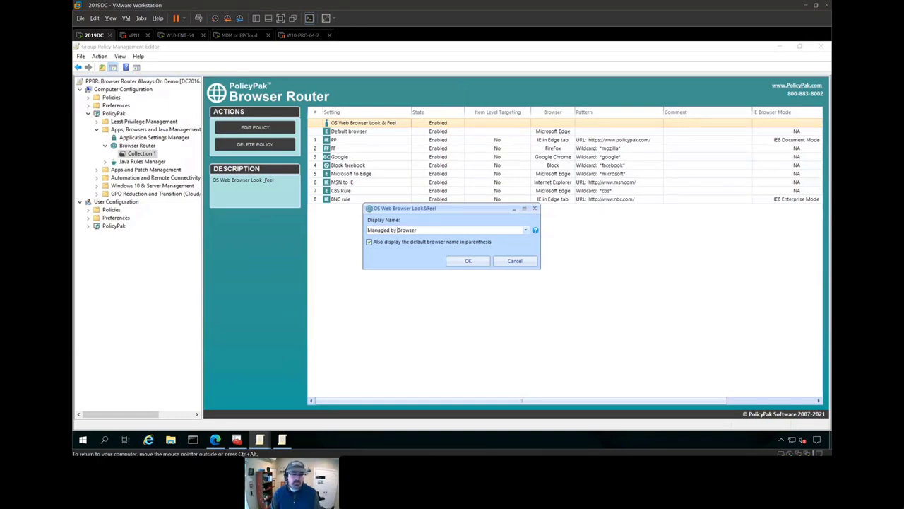
pyautogui.write(' Summit')
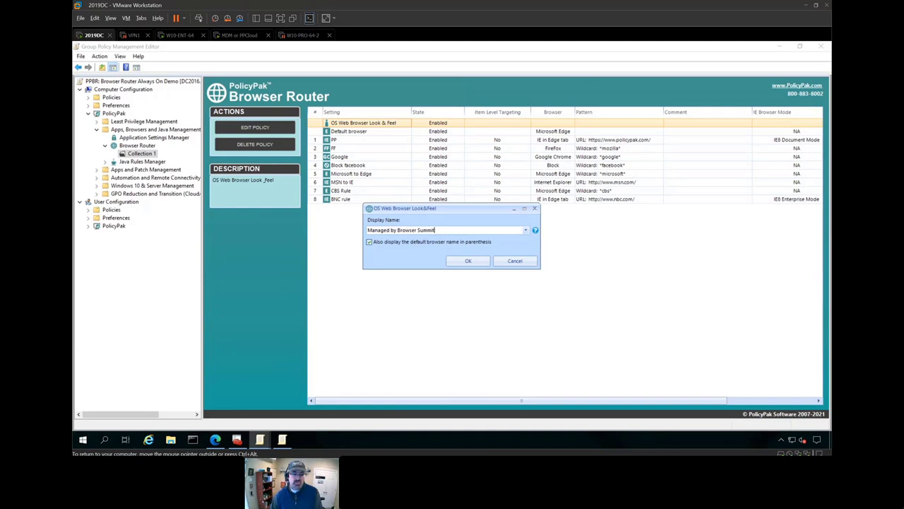
pyautogui.click(472, 263)
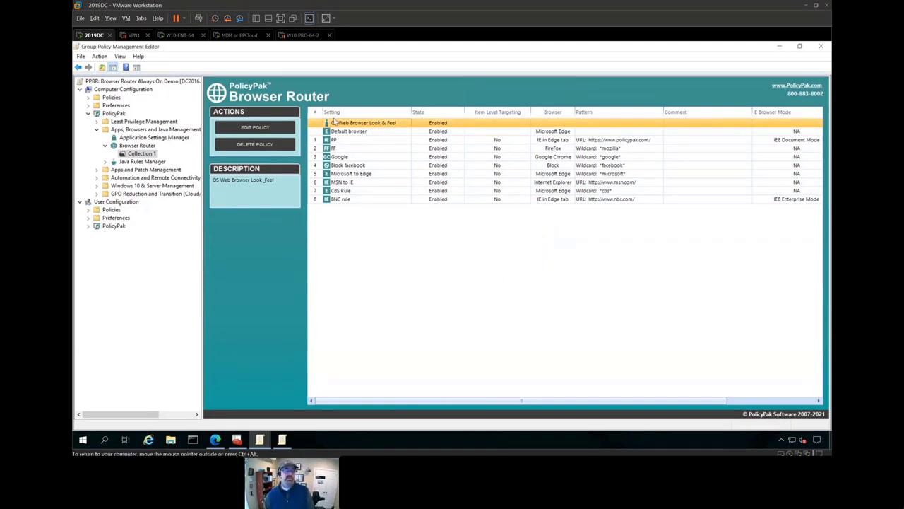
# - On the Windows 10 client, close Default apps, check Command Prompt, and bring the WordPad link list forward
pyautogui.click(179, 35)
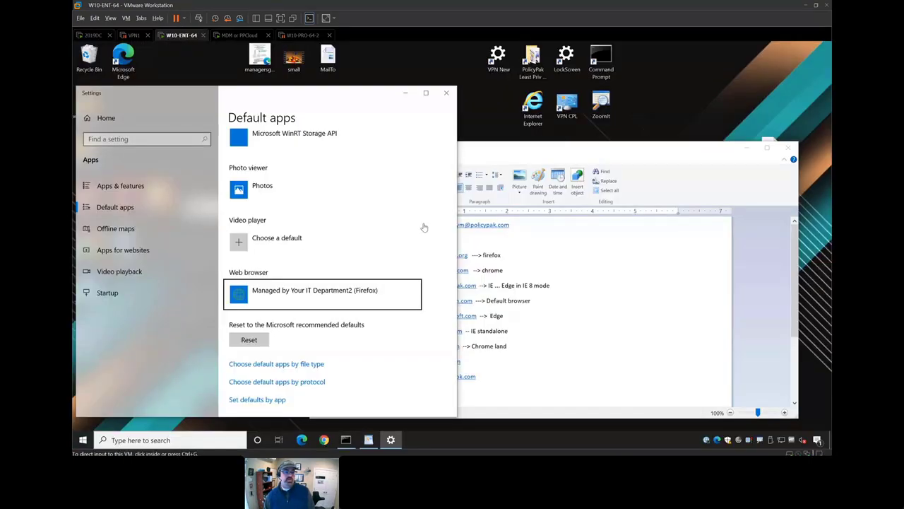
pyautogui.click(446, 93)
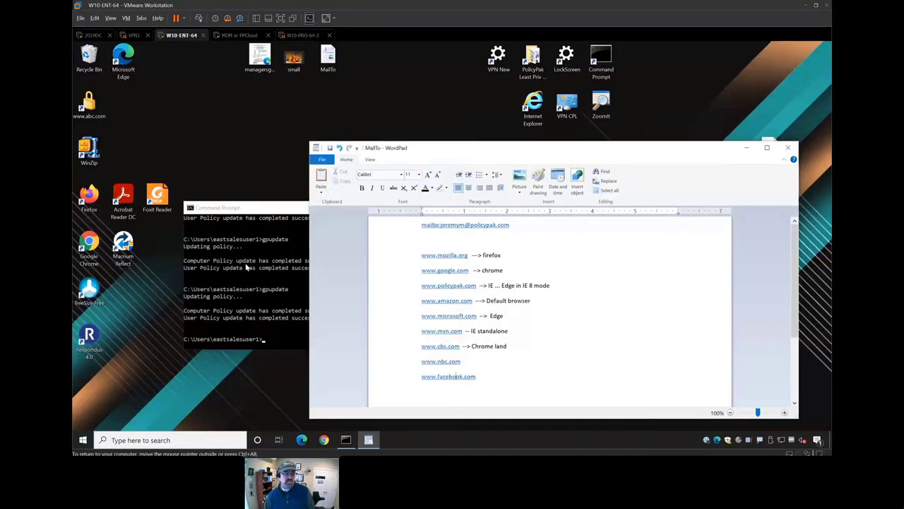
pyautogui.click(246, 266)
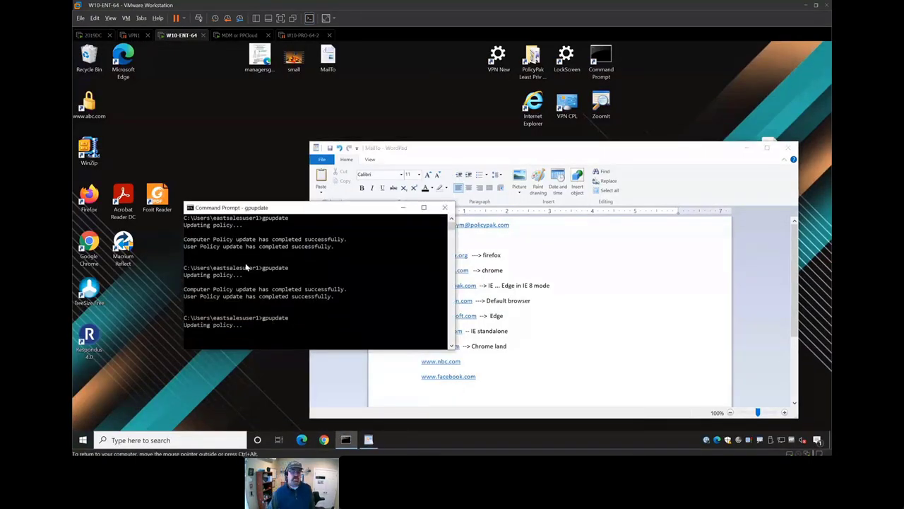
pyautogui.scroll(1, 288, 276)
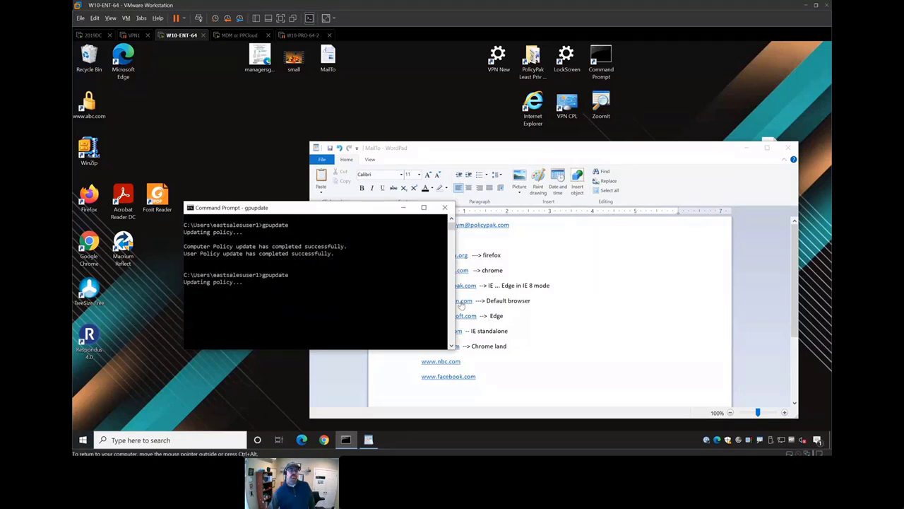
pyautogui.click(581, 315)
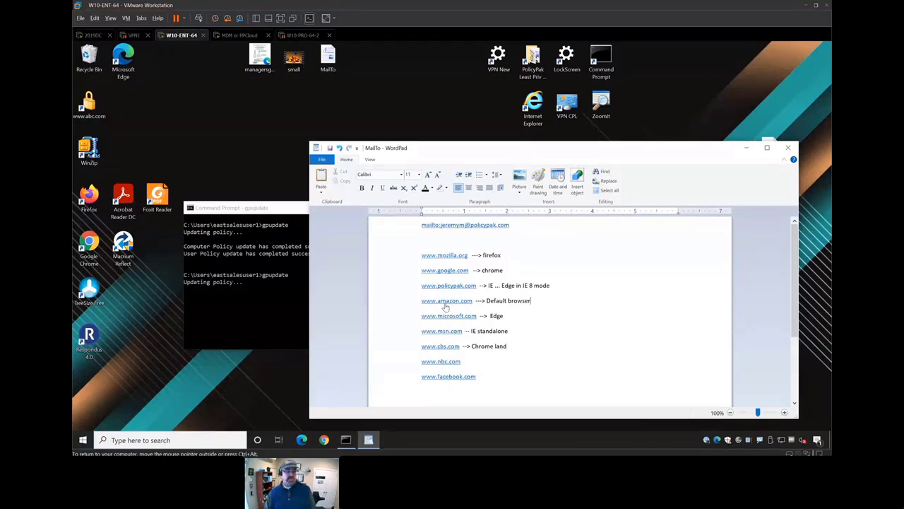
# - Open the default web browser settings to confirm Microsoft Edge is managed by Browser Summit
pyautogui.press('super')
pyautogui.write('defaul')
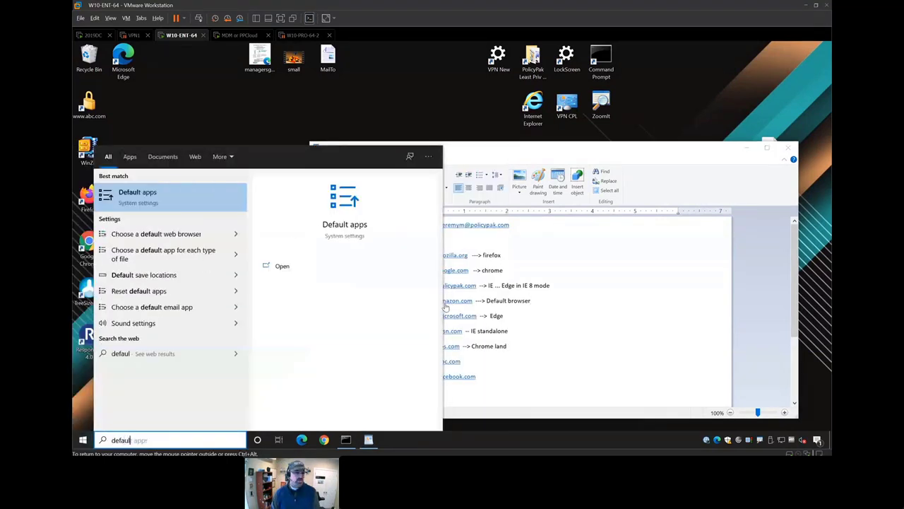
pyautogui.press('Down')
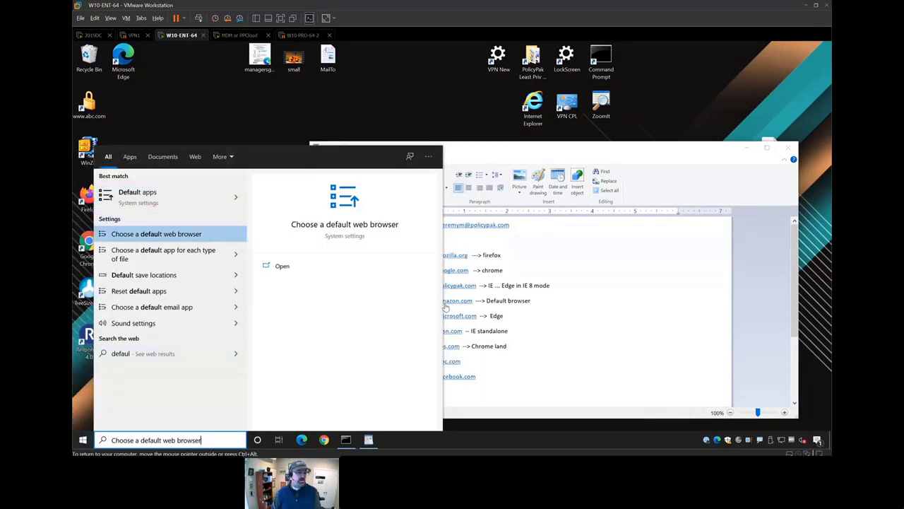
pyautogui.press('Return')
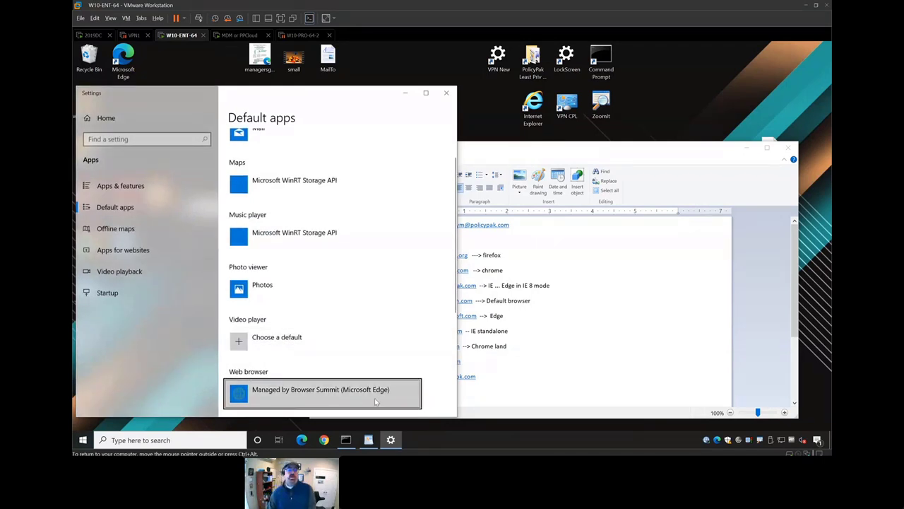
pyautogui.click(515, 336)
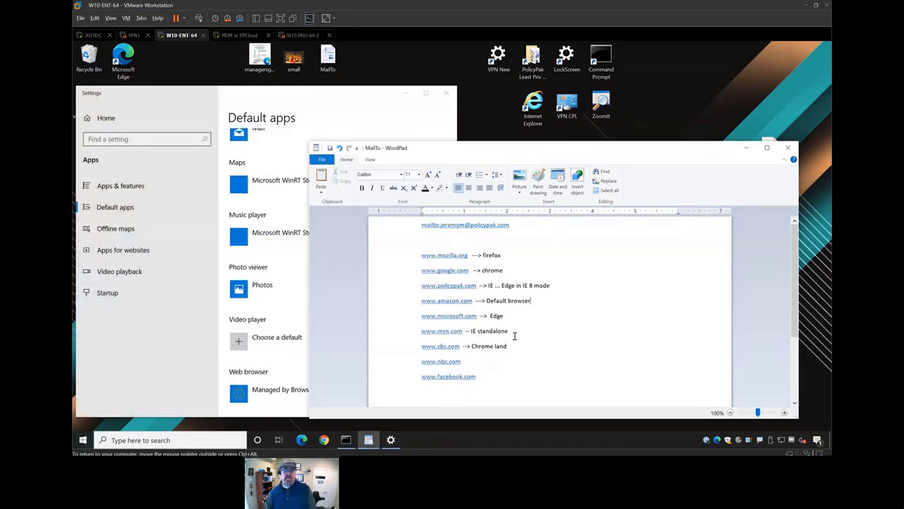
pyautogui.click(445, 304)
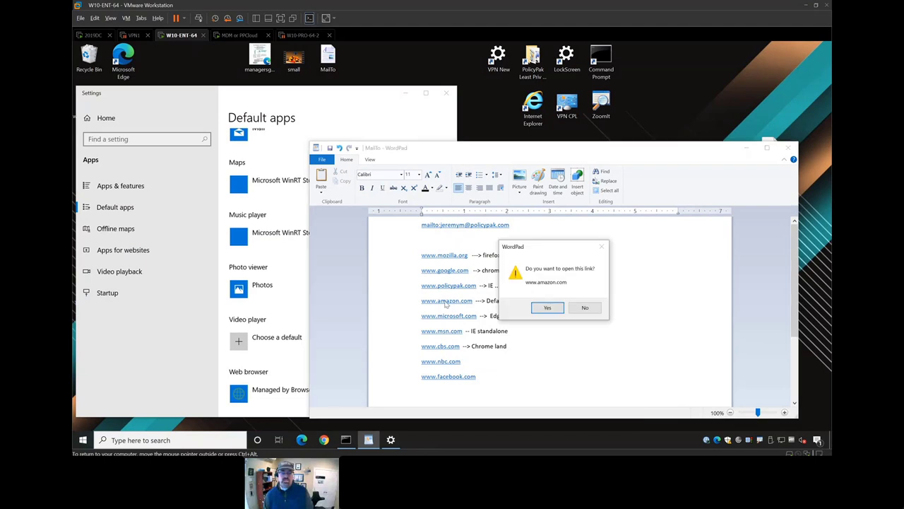
pyautogui.click(548, 308)
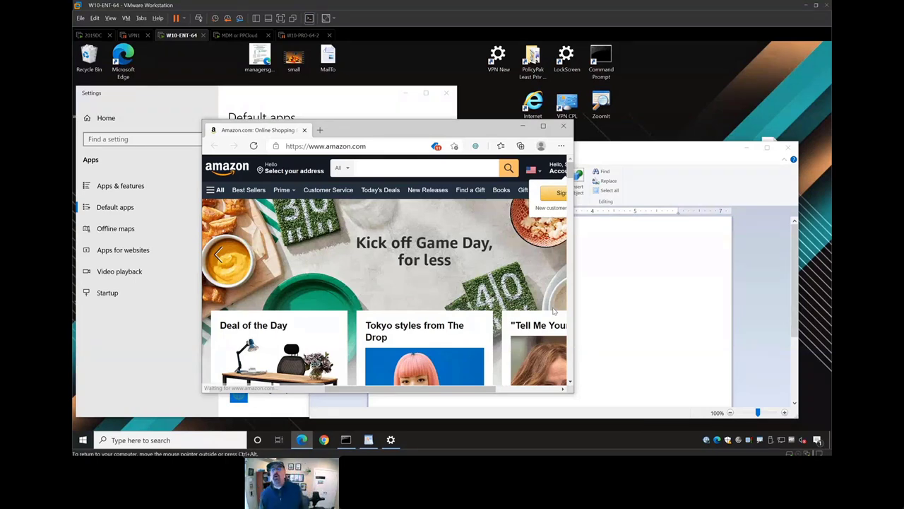
pyautogui.click(563, 126)
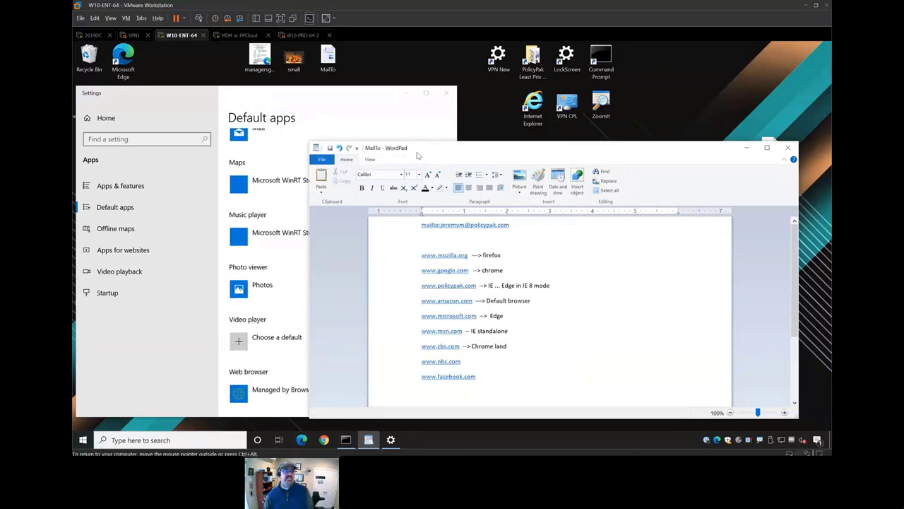
pyautogui.click(446, 93)
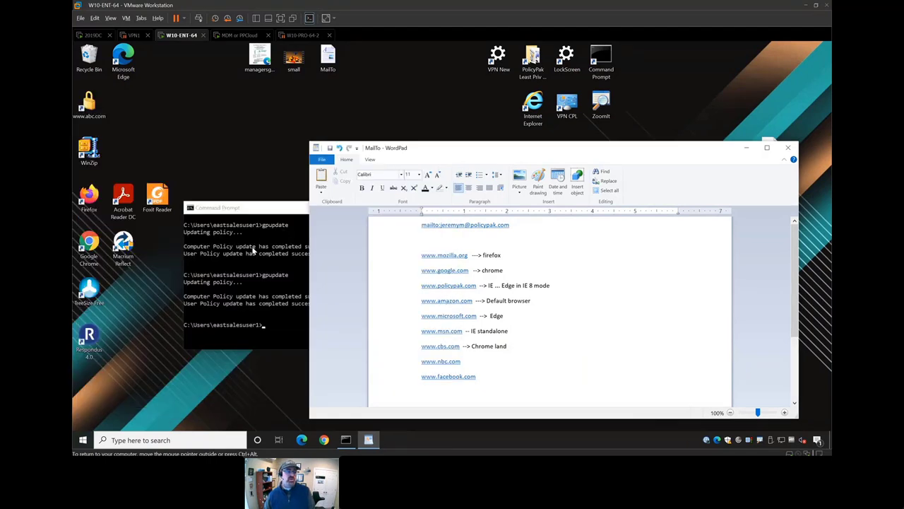
# - Launch Internet Explorer and open its Internet Options
pyautogui.click(253, 251)
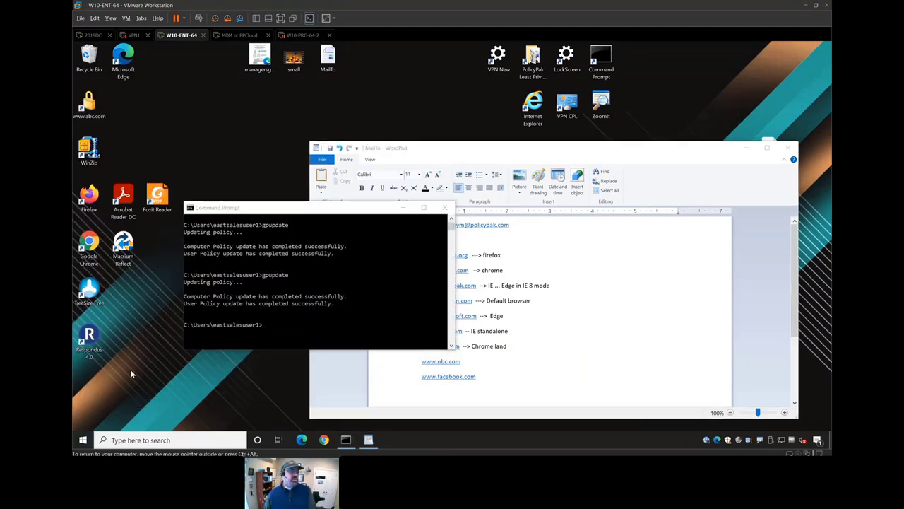
pyautogui.press('super')
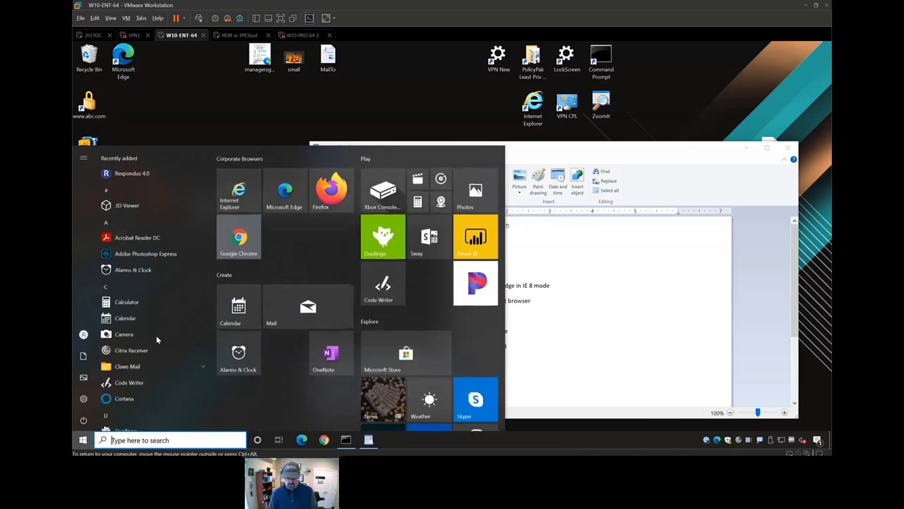
pyautogui.write('int')
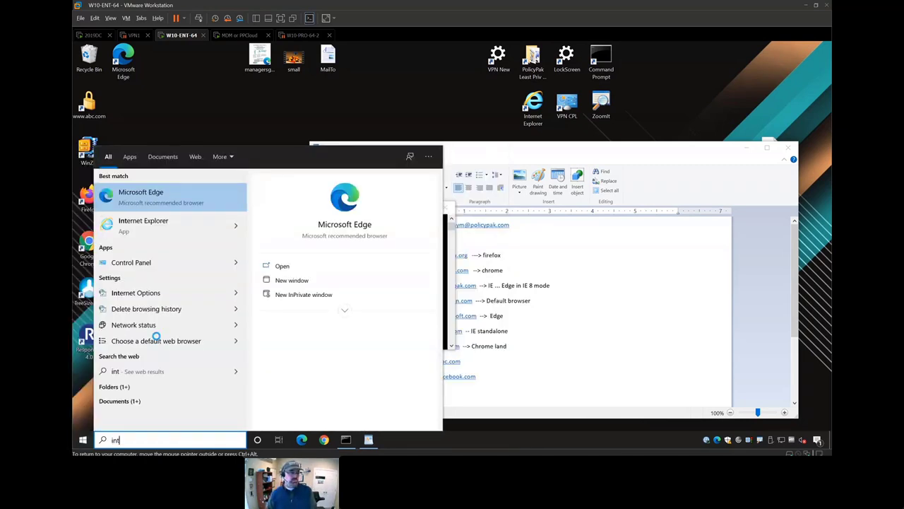
pyautogui.press('Down')
pyautogui.press('Return')
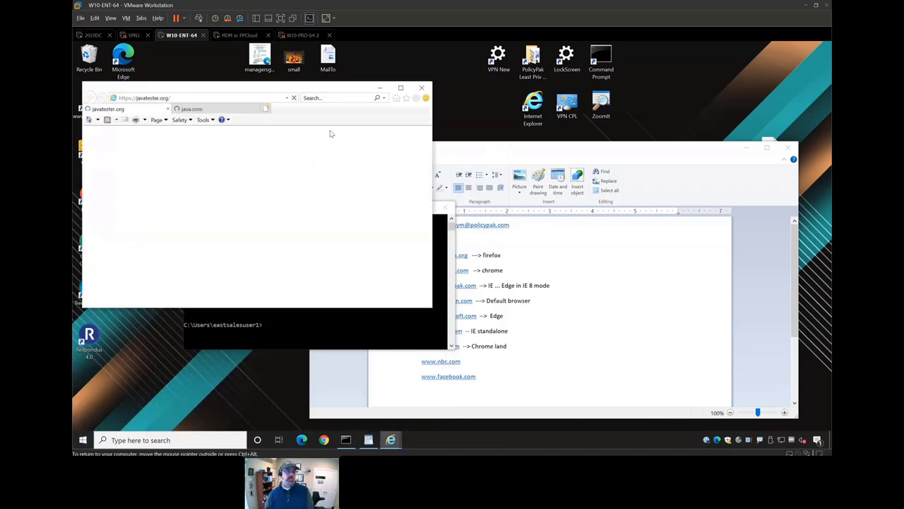
pyautogui.click(416, 99)
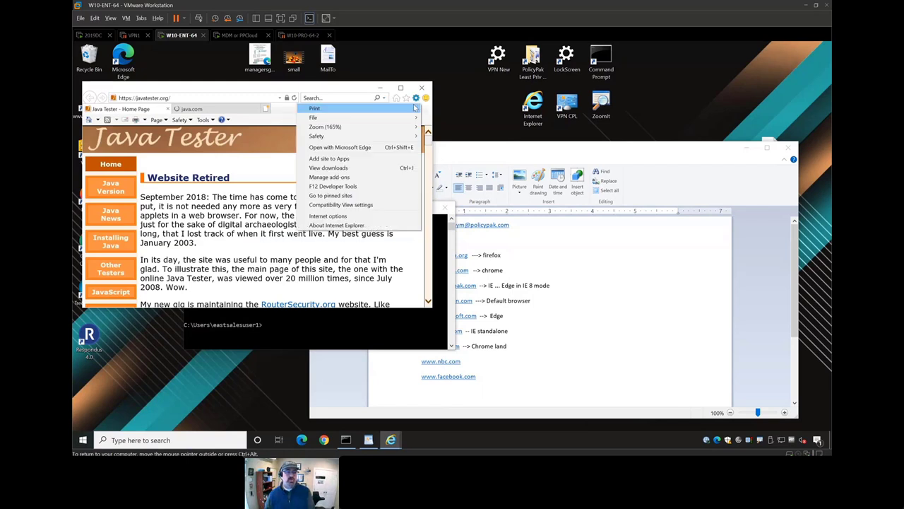
pyautogui.click(360, 219)
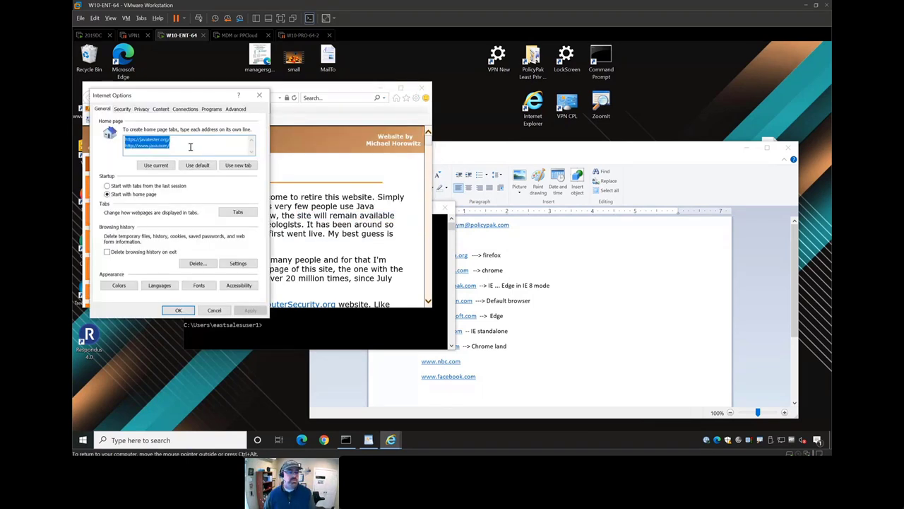
# - Set policypak.com/java1 and policypak.com/java2 as home pages, then close Internet Explorer
pyautogui.write('policypak.com/java1')
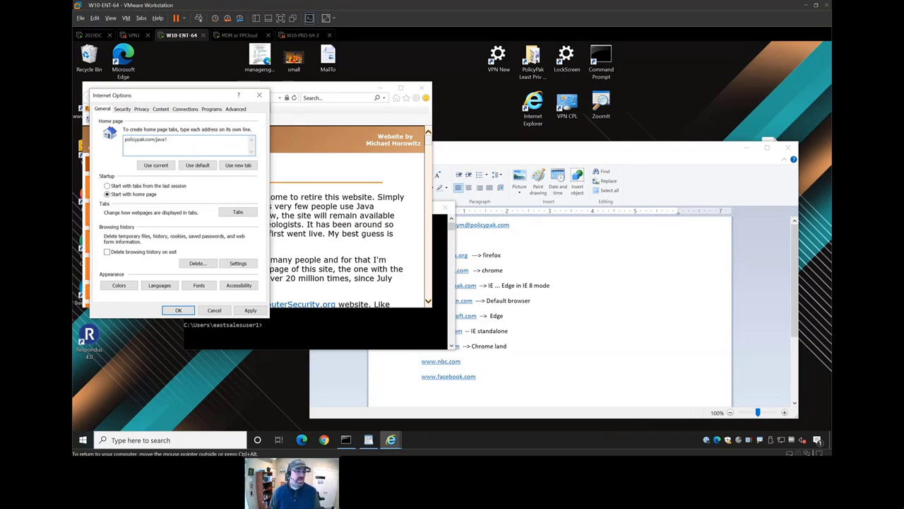
pyautogui.hotkey('ctrl', 'a')
pyautogui.hotkey('ctrl', 'c')
pyautogui.press('End')
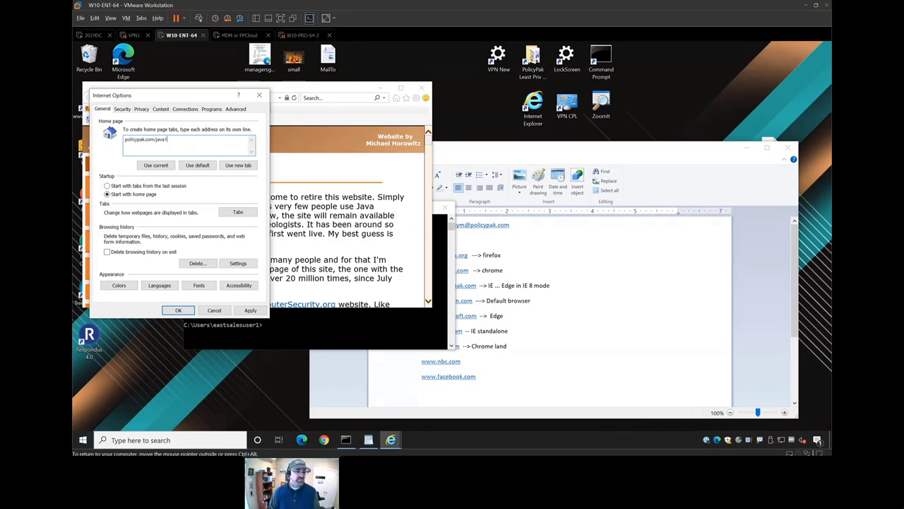
pyautogui.press('Return')
pyautogui.hotkey('ctrl', 'v')
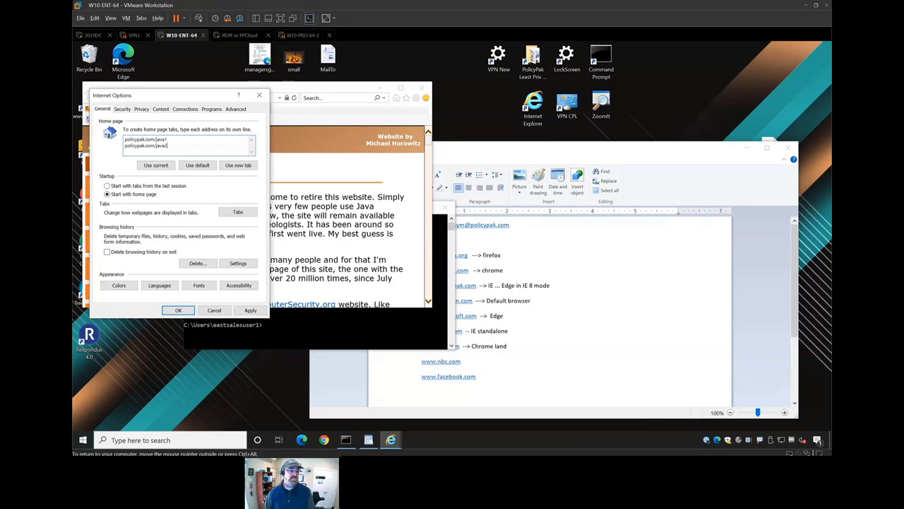
pyautogui.click(178, 310)
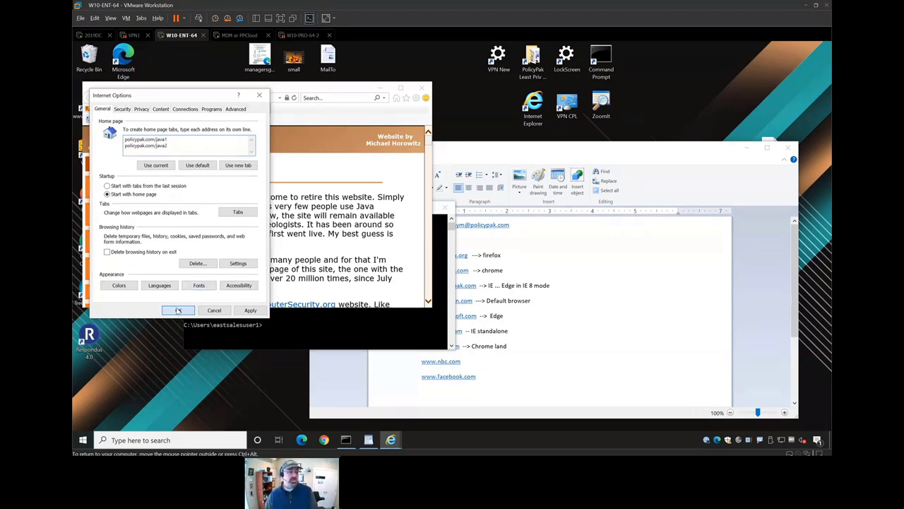
pyautogui.click(421, 89)
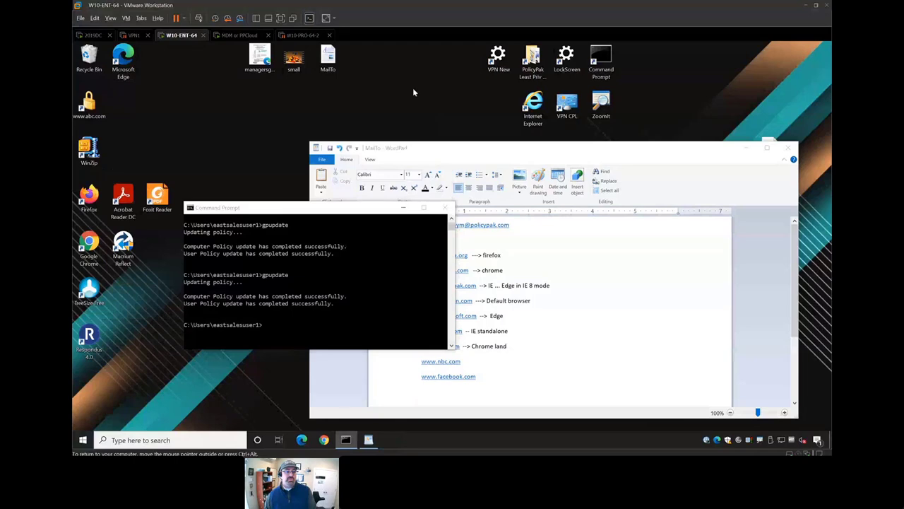
pyautogui.press('super')
pyautogui.write('edge')
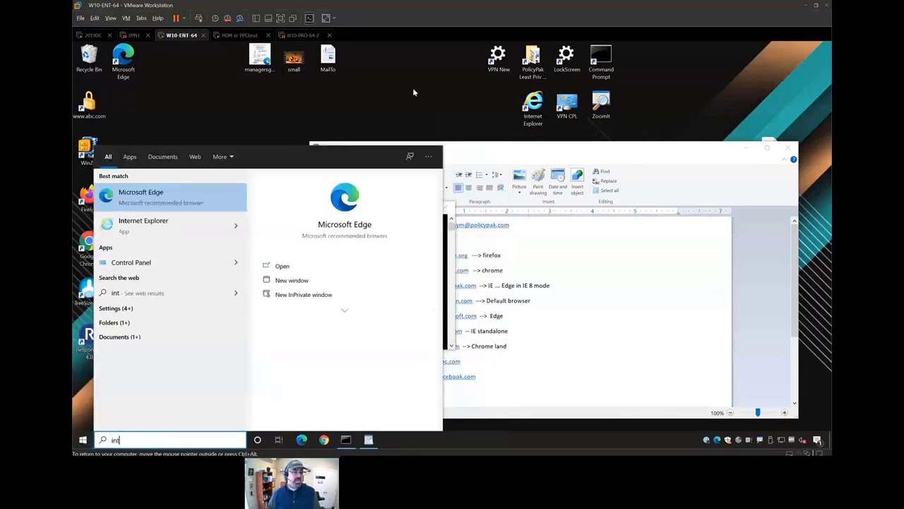
pyautogui.press('Return')
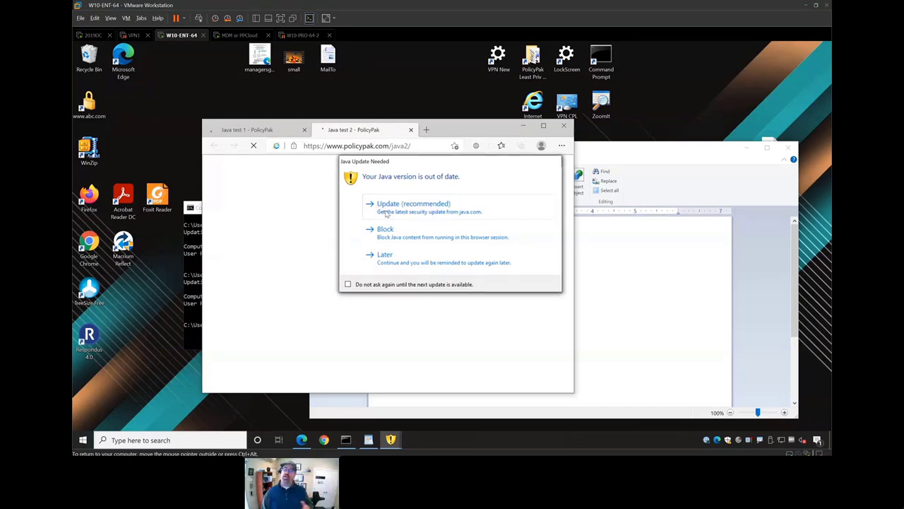
pyautogui.click(401, 258)
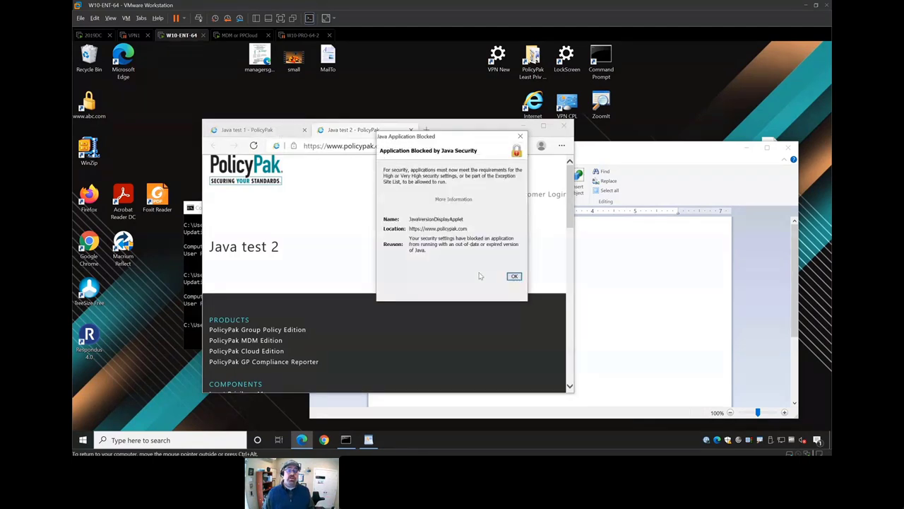
pyautogui.click(515, 277)
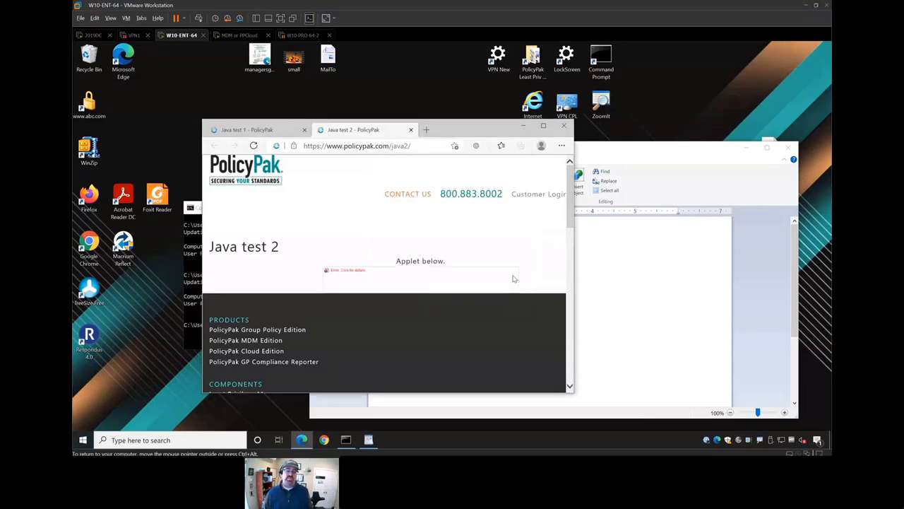
pyautogui.hotkey('ctrl', 'Tab')
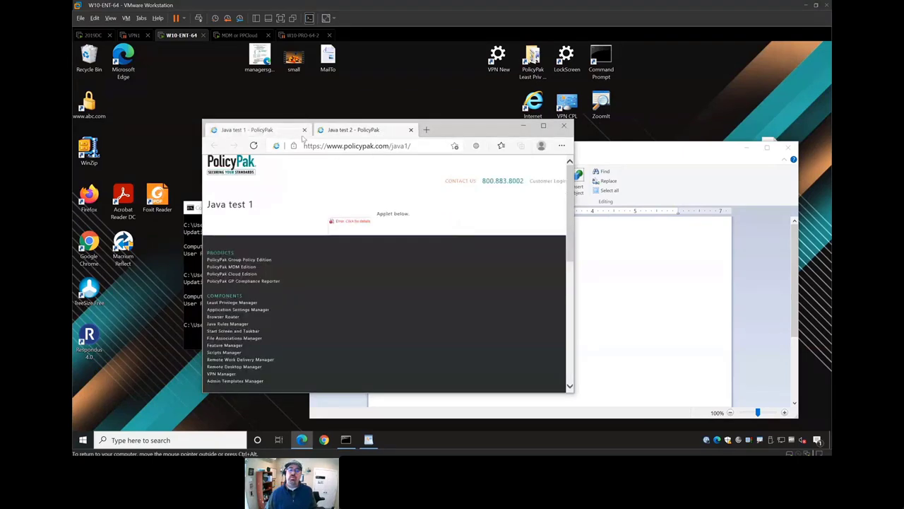
pyautogui.click(565, 127)
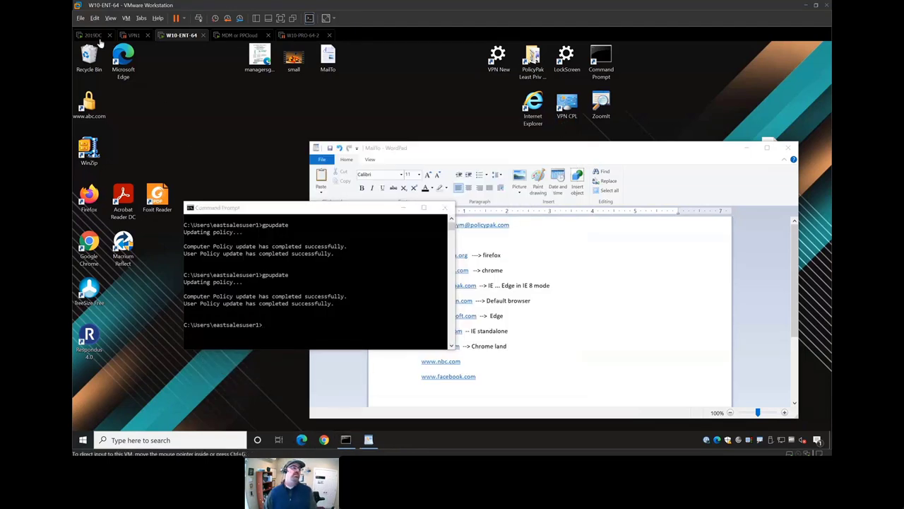
pyautogui.click(95, 35)
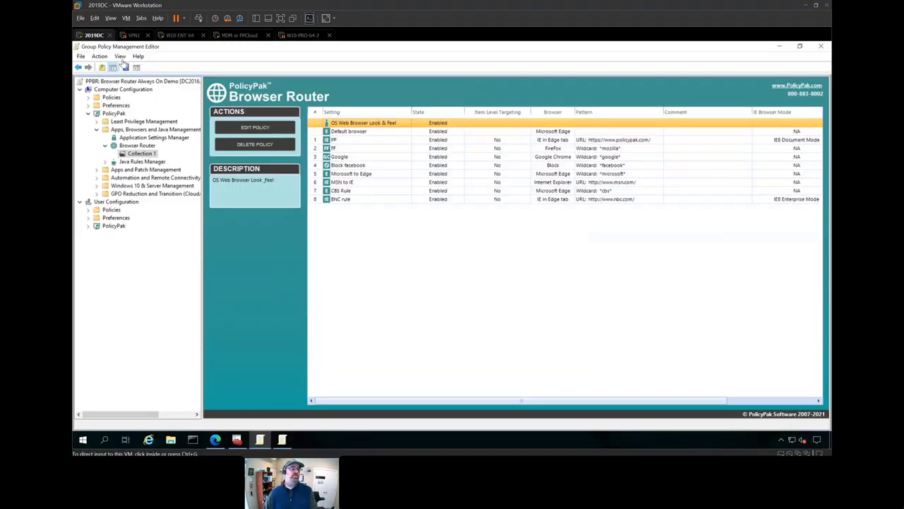
pyautogui.click(142, 162)
pyautogui.rightClick(327, 145)
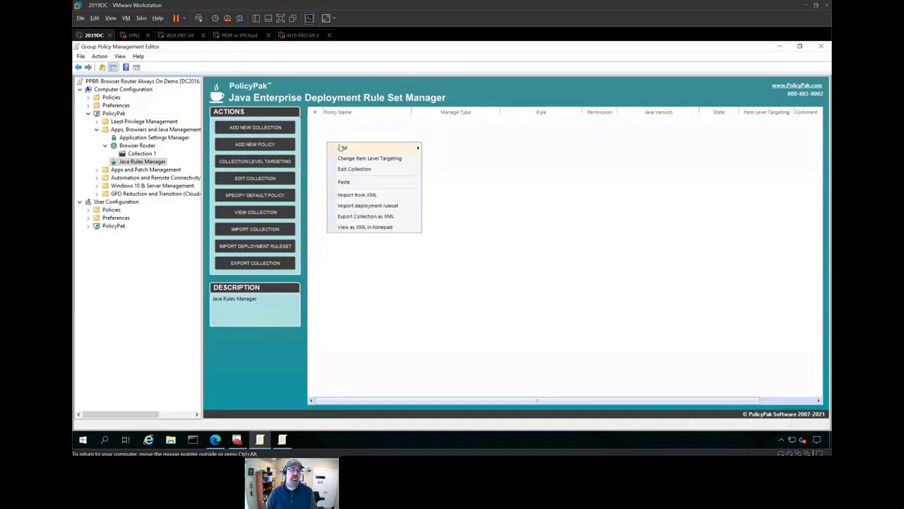
pyautogui.click(436, 162)
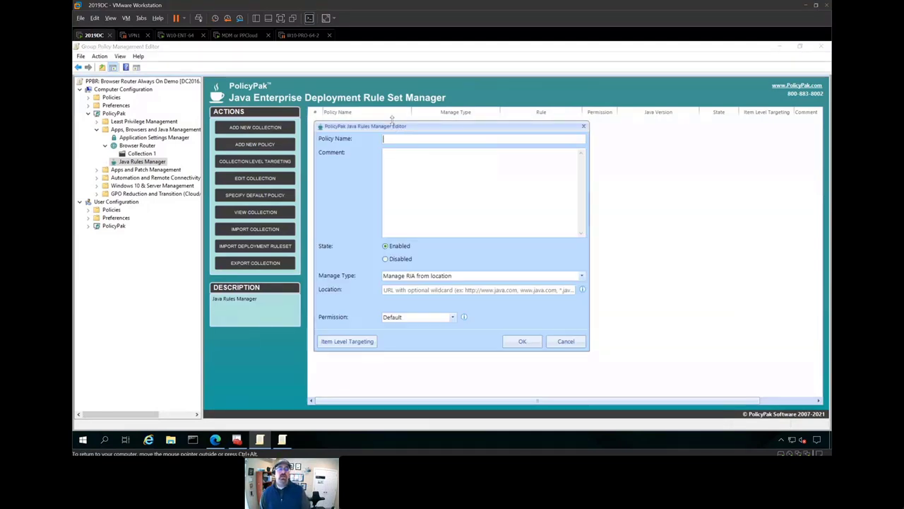
pyautogui.write('RUle 1')
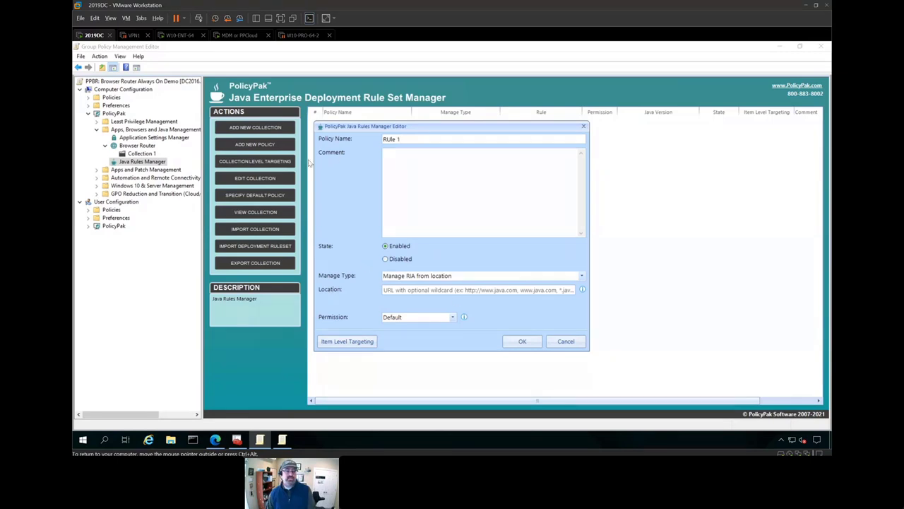
pyautogui.click(179, 35)
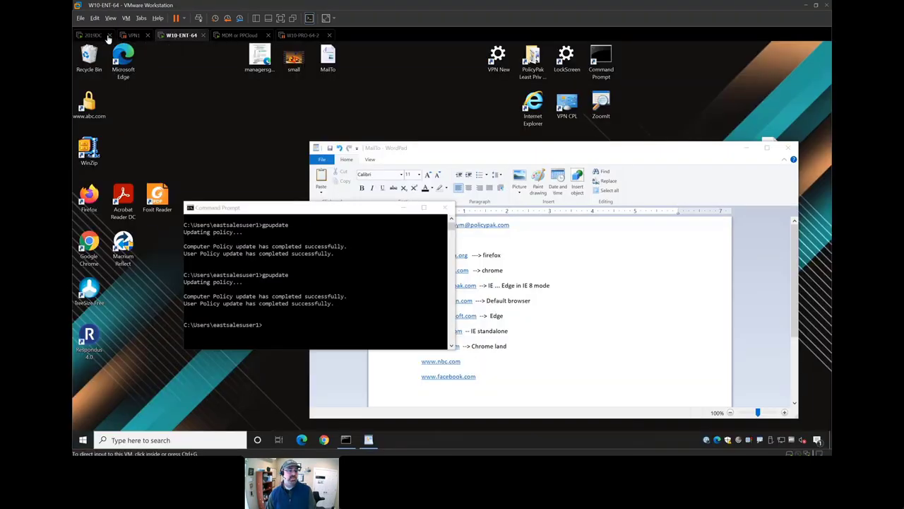
pyautogui.click(102, 35)
pyautogui.click(424, 289)
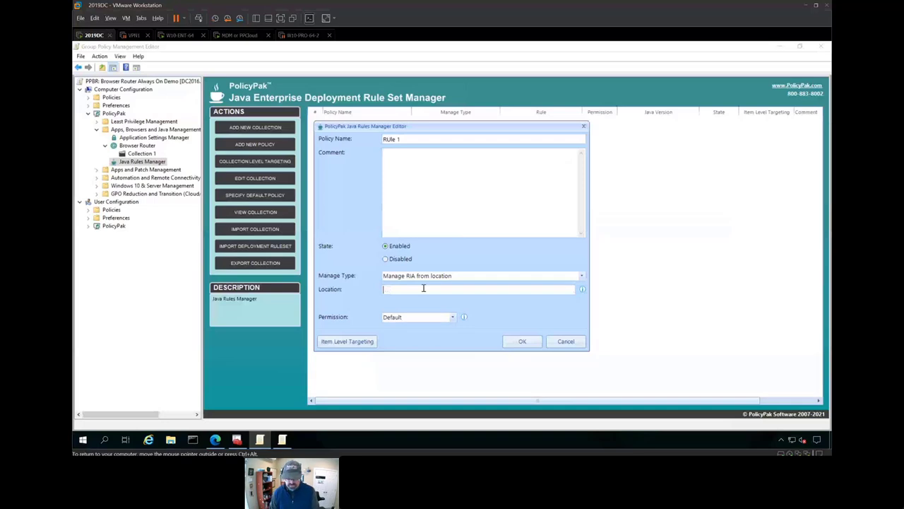
pyautogui.write('https://')
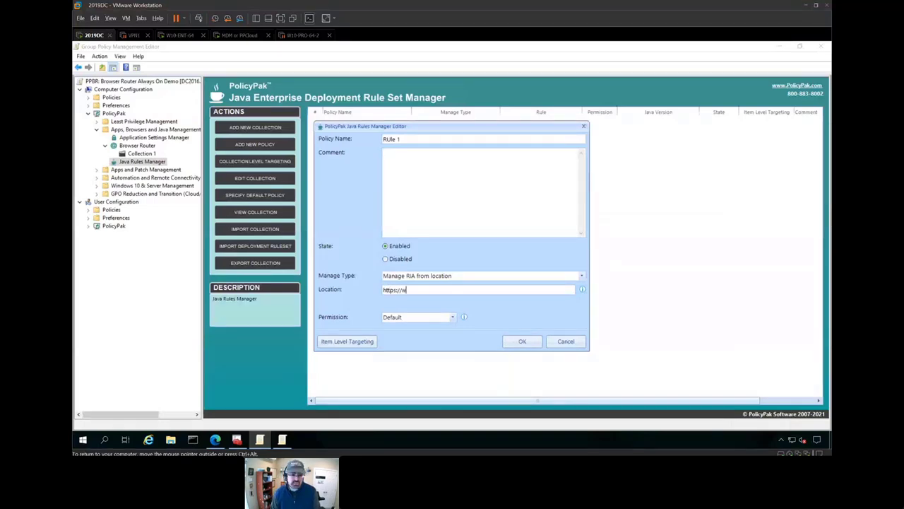
pyautogui.write('www.policy')
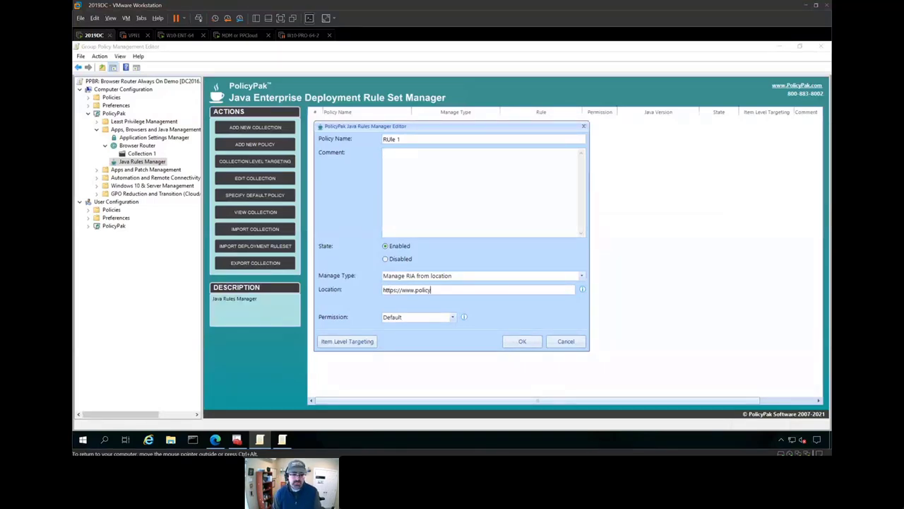
pyautogui.write('pak.com/java1')
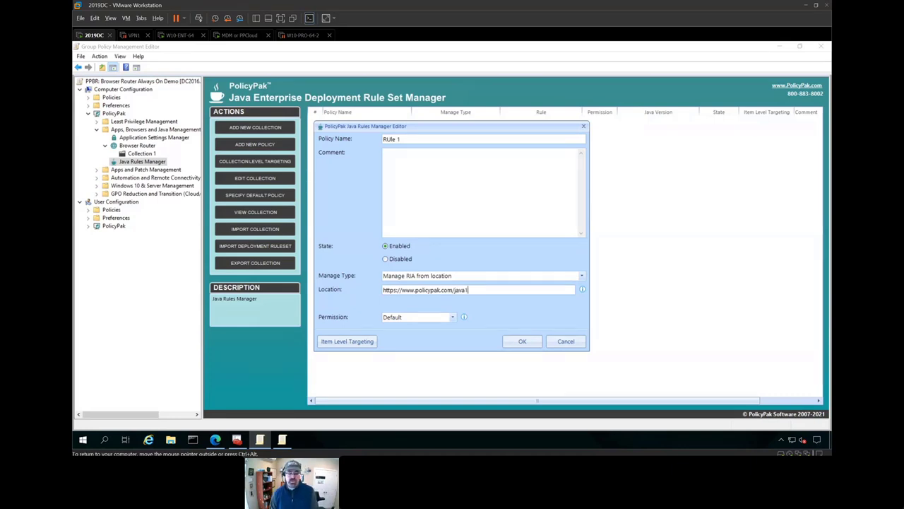
# - Give RUle 1 Run permission with exactly Java SE 7 Update 51, copy its URL, and save it
pyautogui.press('Tab')
pyautogui.press('Down')
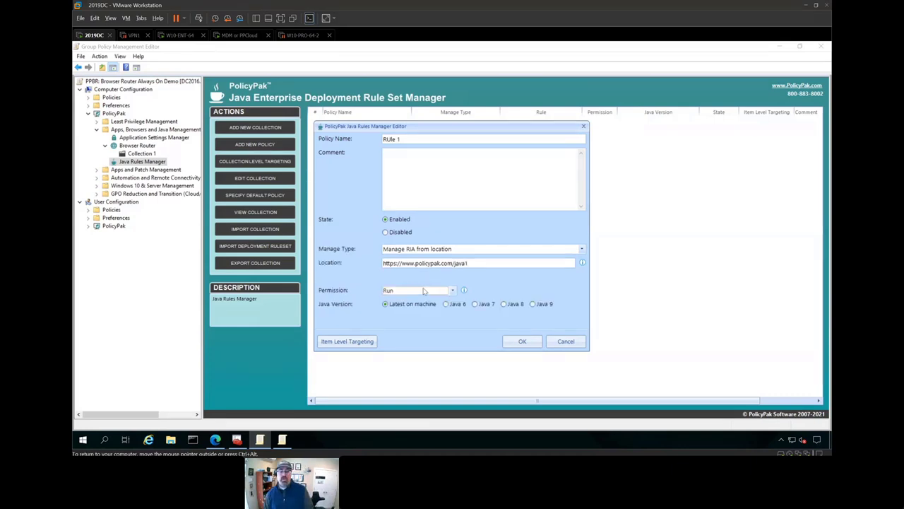
pyautogui.click(482, 304)
pyautogui.click(431, 320)
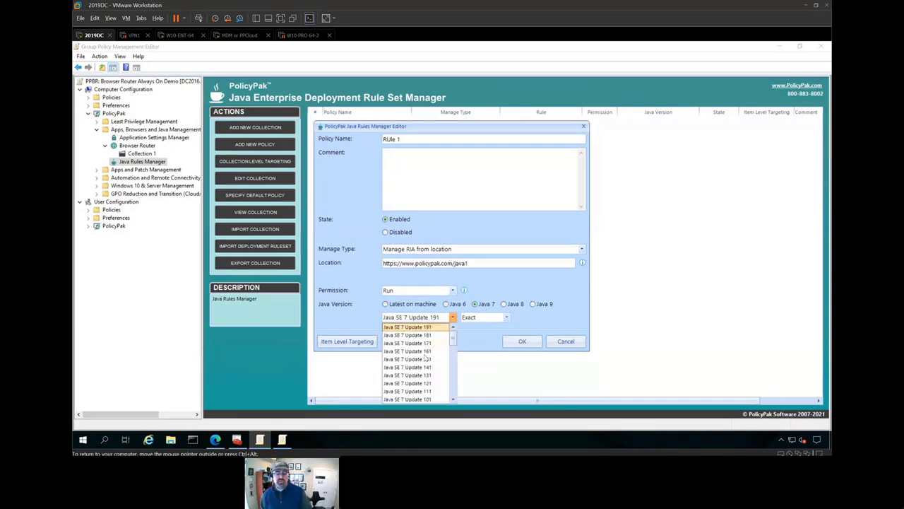
pyautogui.scroll(-4, 426, 359)
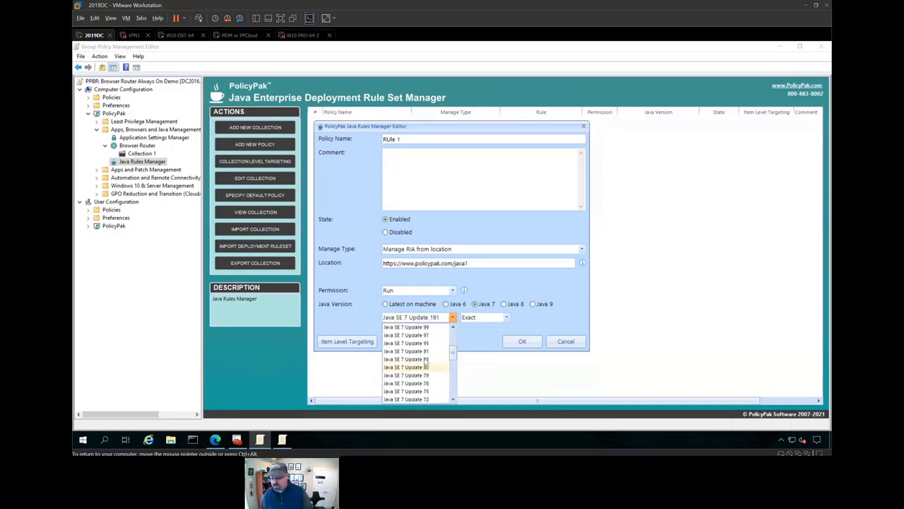
pyautogui.scroll(-3, 425, 360)
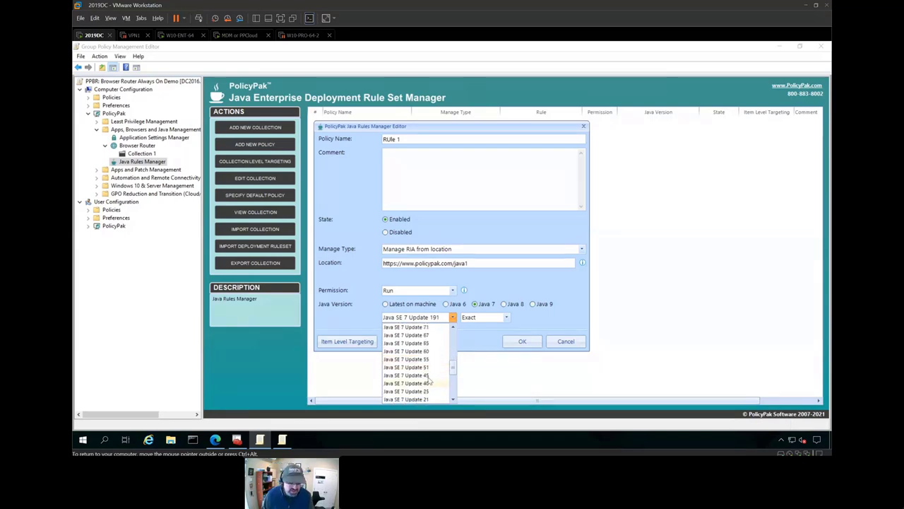
pyautogui.click(435, 366)
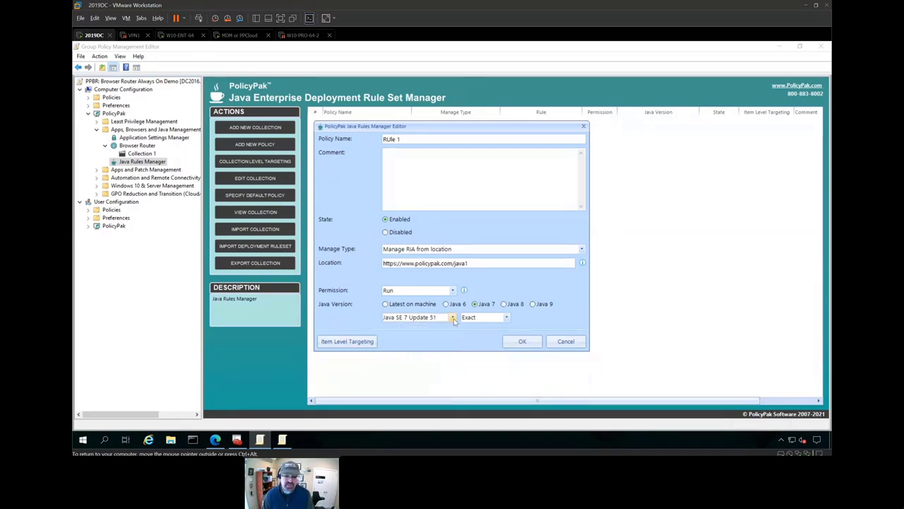
pyautogui.click(472, 263)
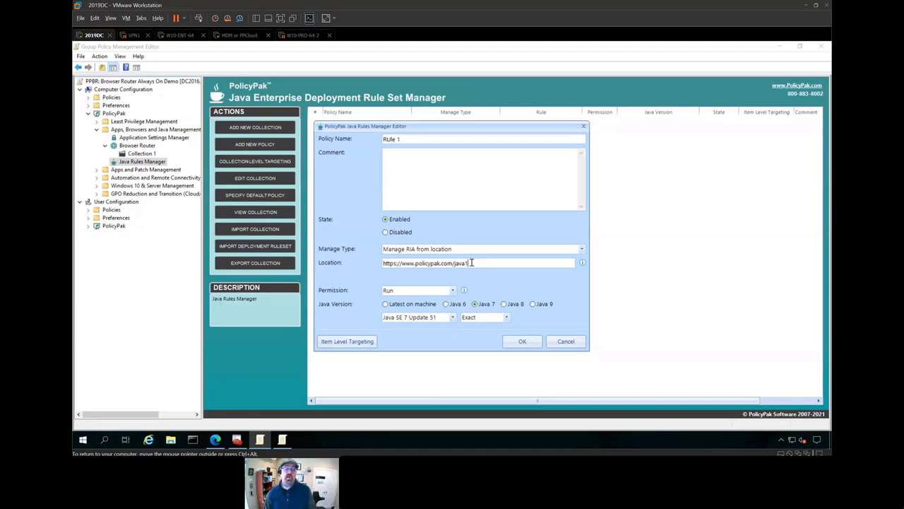
pyautogui.moveTo(471, 263); pyautogui.dragTo(380, 261)
pyautogui.hotkey('ctrl', 'c')
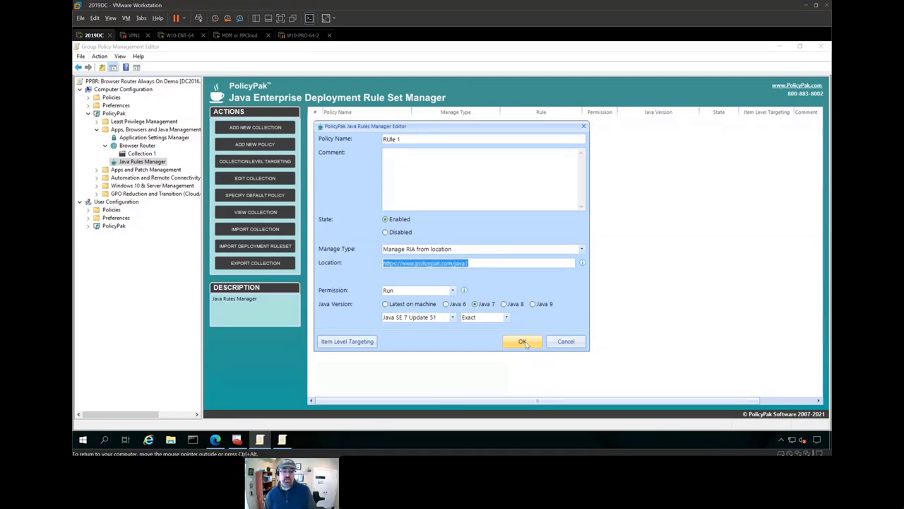
pyautogui.click(526, 342)
pyautogui.rightClick(347, 155)
# - Create a second Java rule named 'RUle 2', pasting the copied URL as its location
pyautogui.moveTo(359, 156)
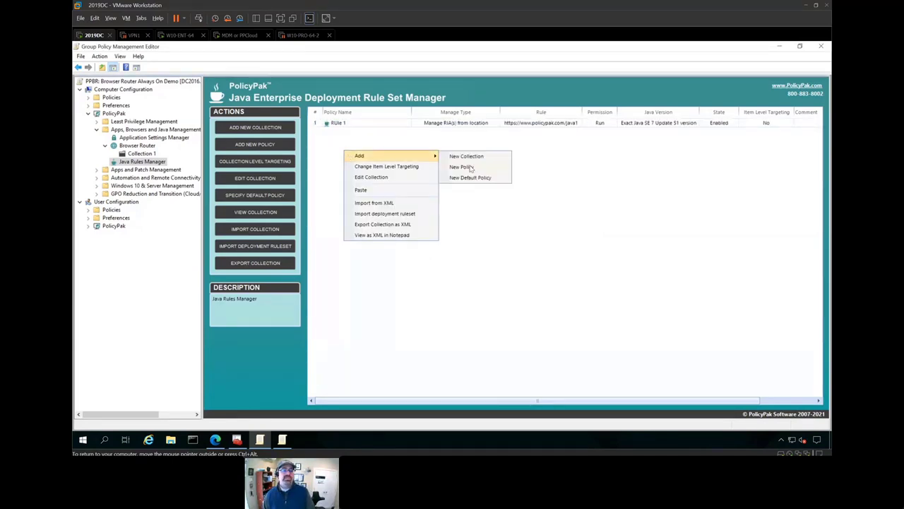
pyautogui.click(456, 165)
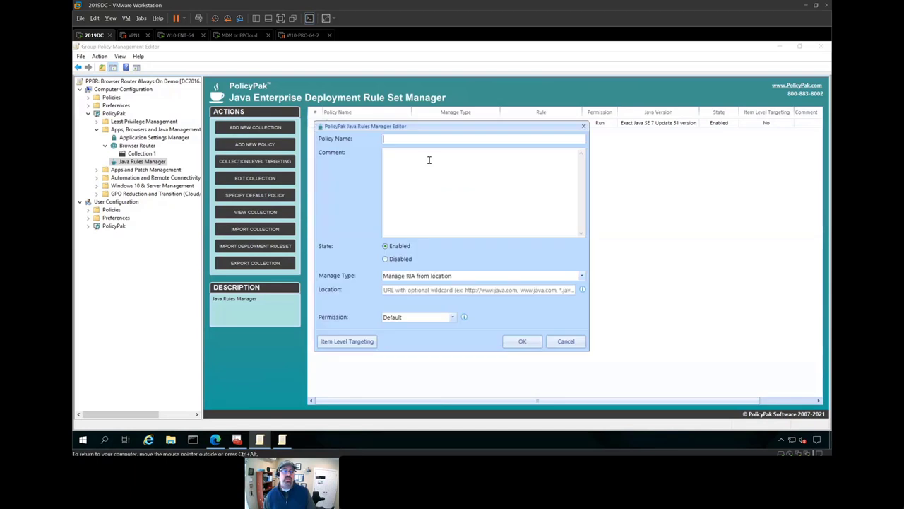
pyautogui.click(435, 290)
pyautogui.hotkey('ctrl', 'v')
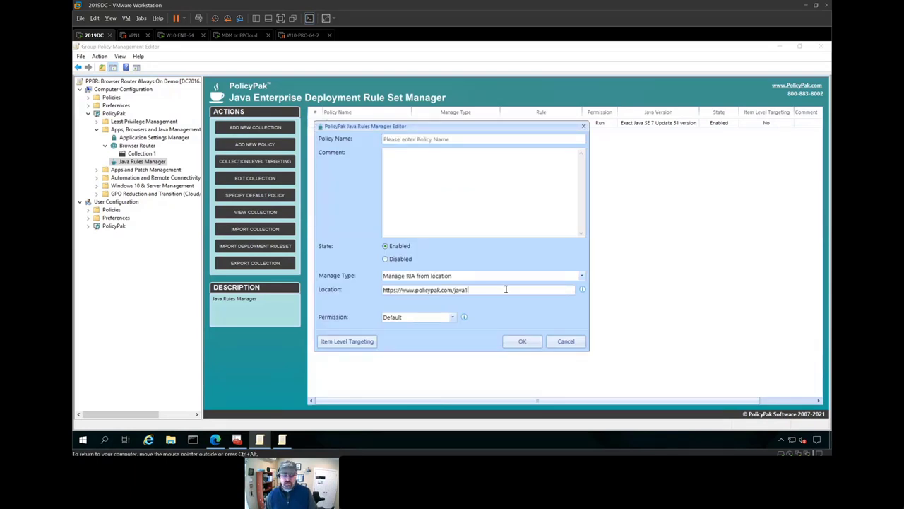
pyautogui.click(480, 140)
pyautogui.write('RUle 2')
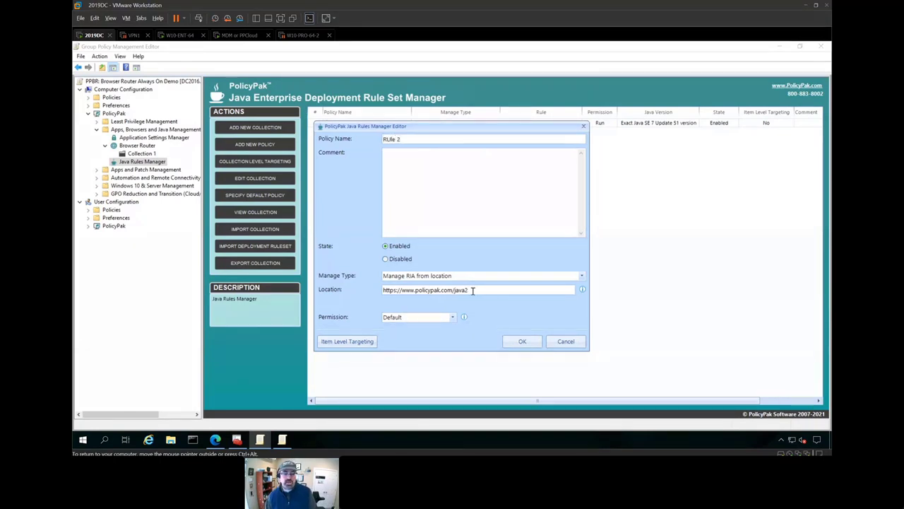
# - Give RUle 2 Run permission with exactly Java SE 8 Update 25 and save it
pyautogui.click(409, 317)
pyautogui.click(407, 335)
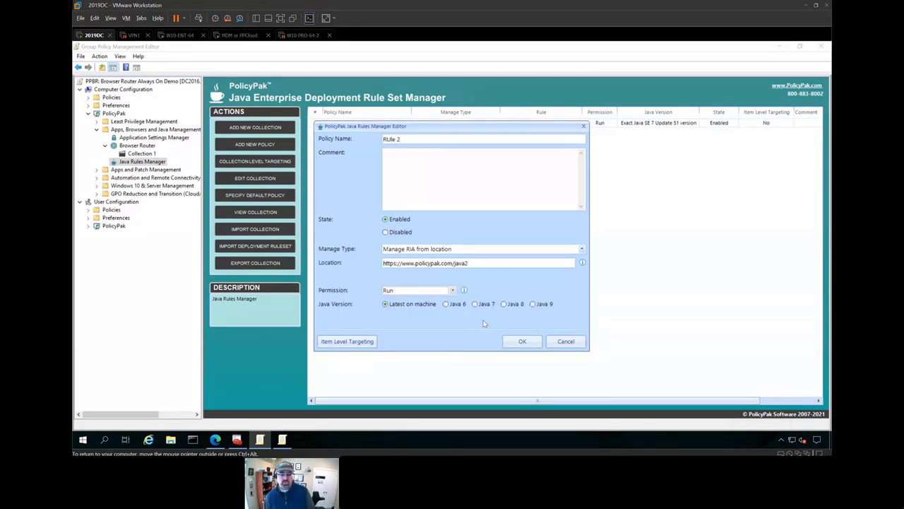
pyautogui.click(504, 304)
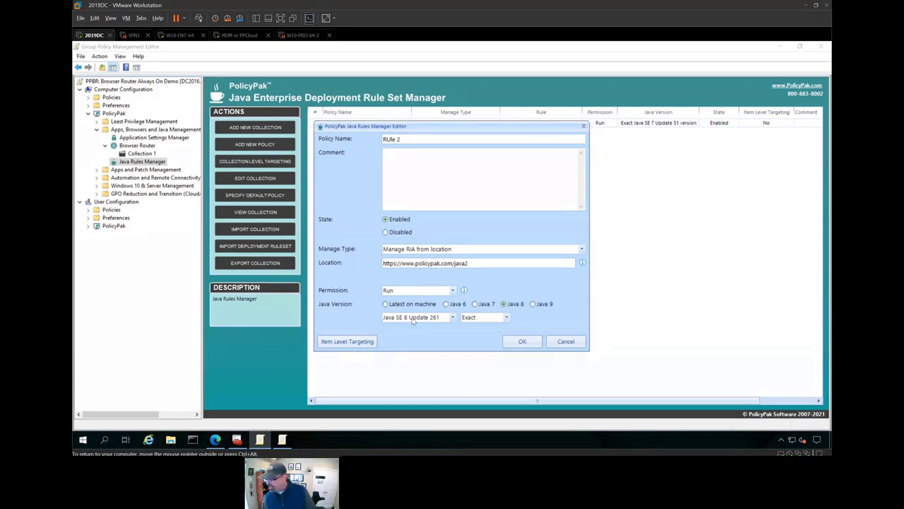
pyautogui.click(413, 318)
pyautogui.scroll(-7, 419, 376)
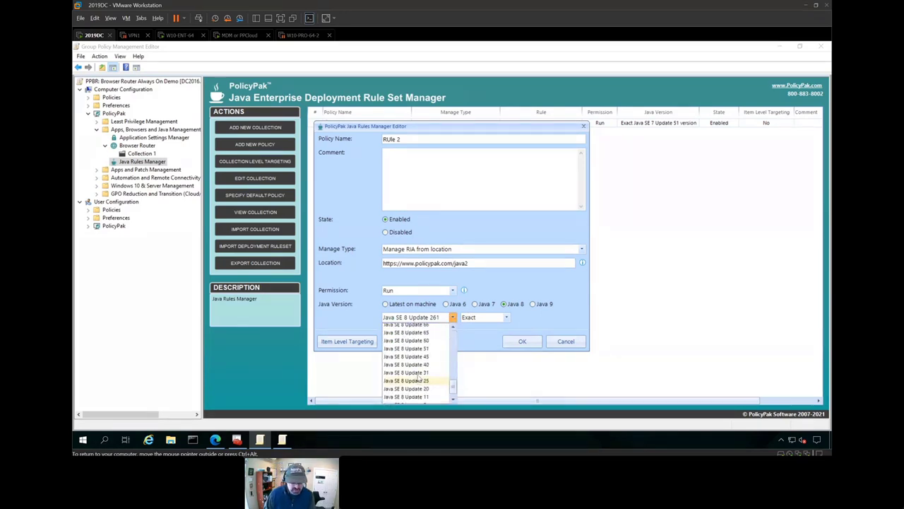
pyautogui.click(523, 341)
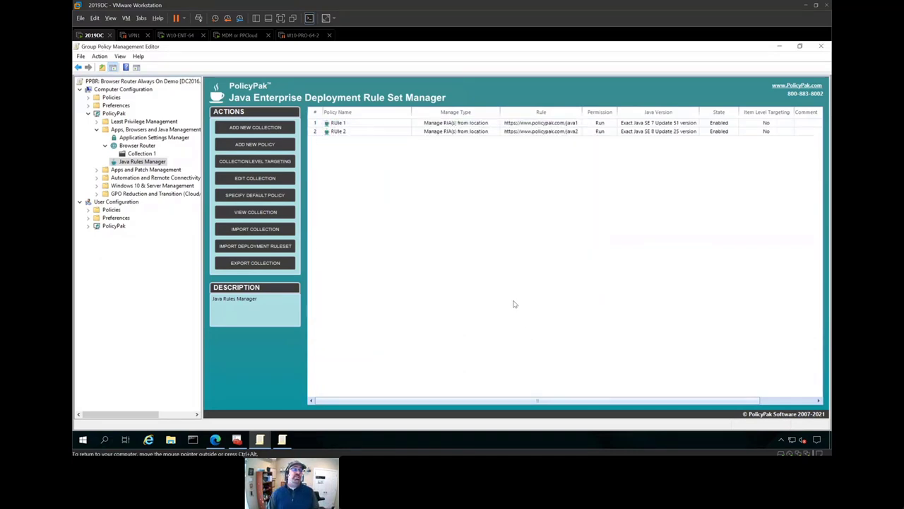
pyautogui.click(177, 35)
# - Rerun gpupdate in the client's Command Prompt and, once it finishes, open Windows search
pyautogui.click(288, 277)
pyautogui.press('Up')
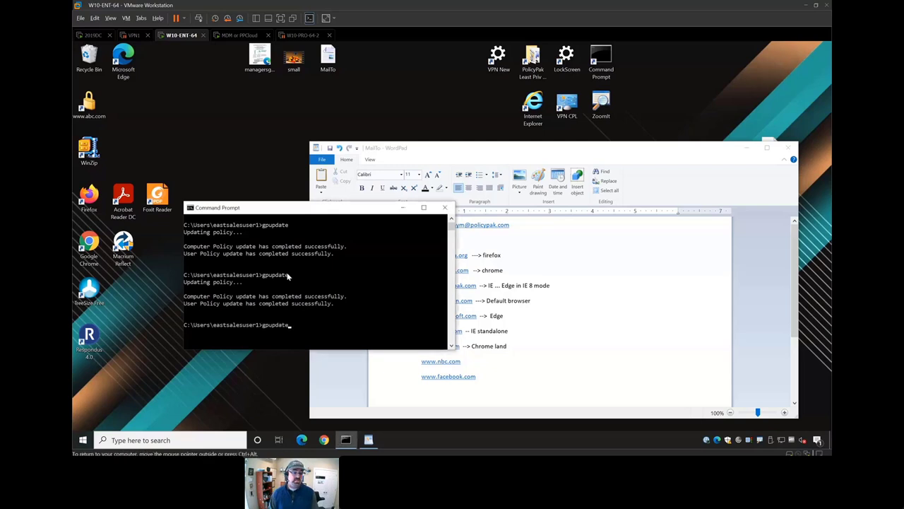
pyautogui.press('Return')
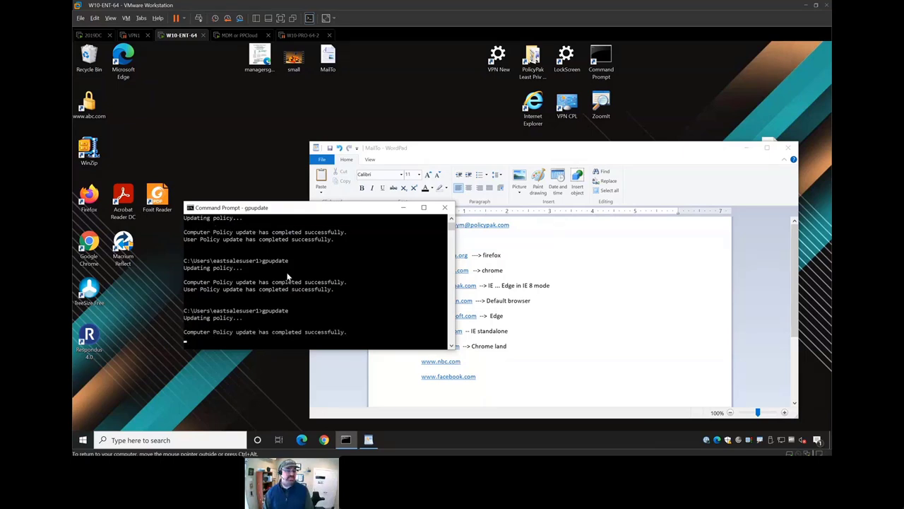
pyautogui.press('super')
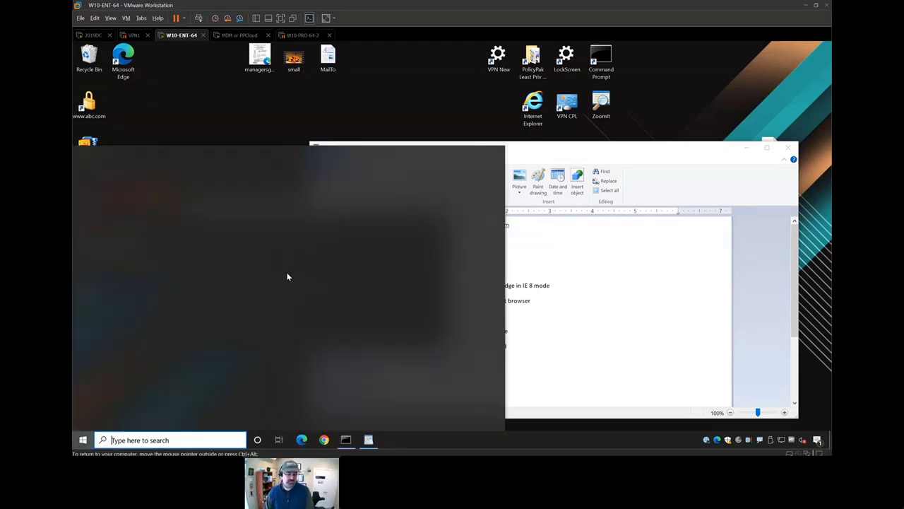
# - Launch Internet Explorer and confirm with ZoomIt that the java1 page runs Java 1.7.0_51
pyautogui.write('internet explorer')
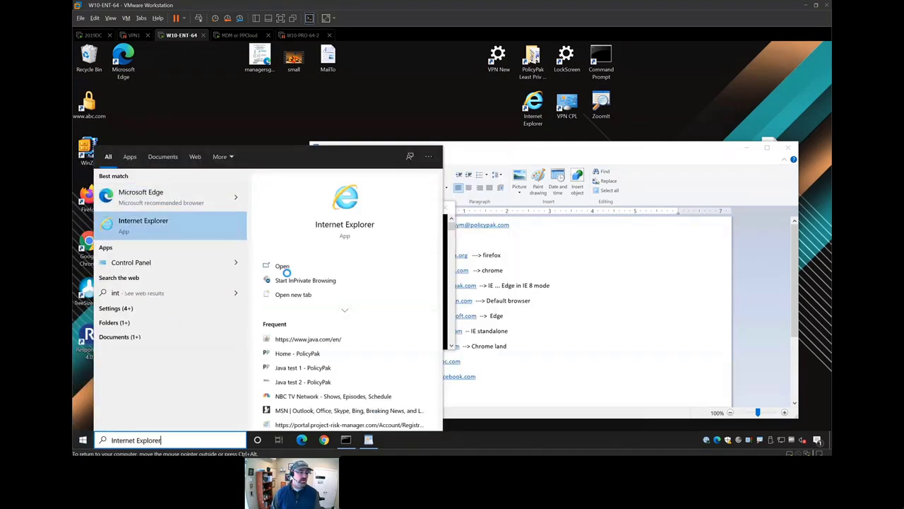
pyautogui.click(283, 267)
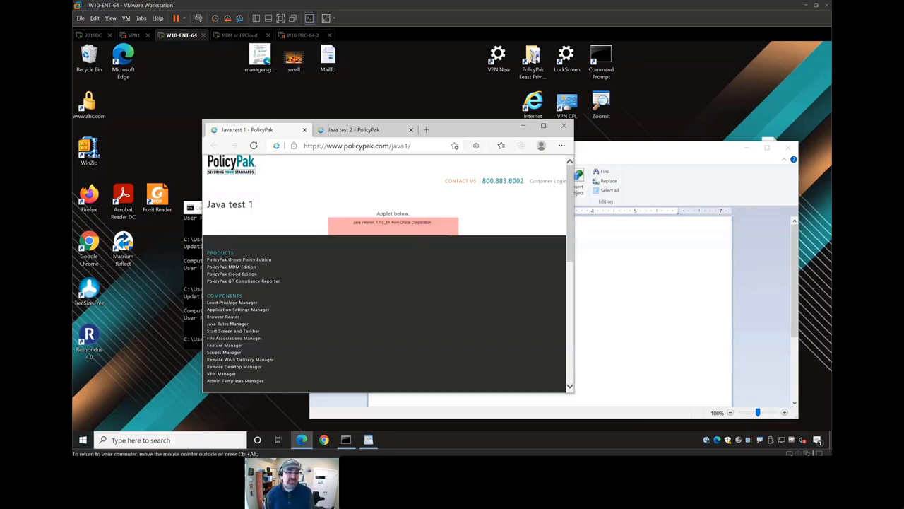
pyautogui.hotkey('ctrl', '1')
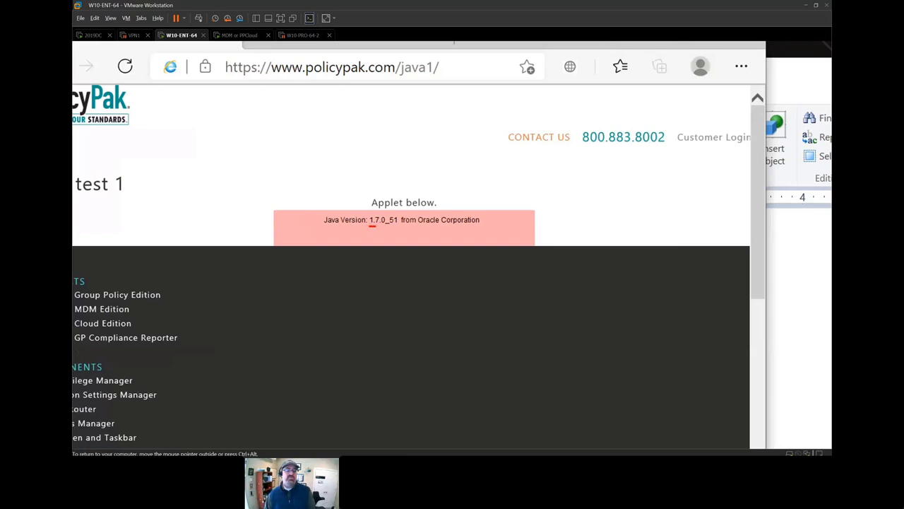
pyautogui.moveTo(393, 230); pyautogui.dragTo(411, 231)
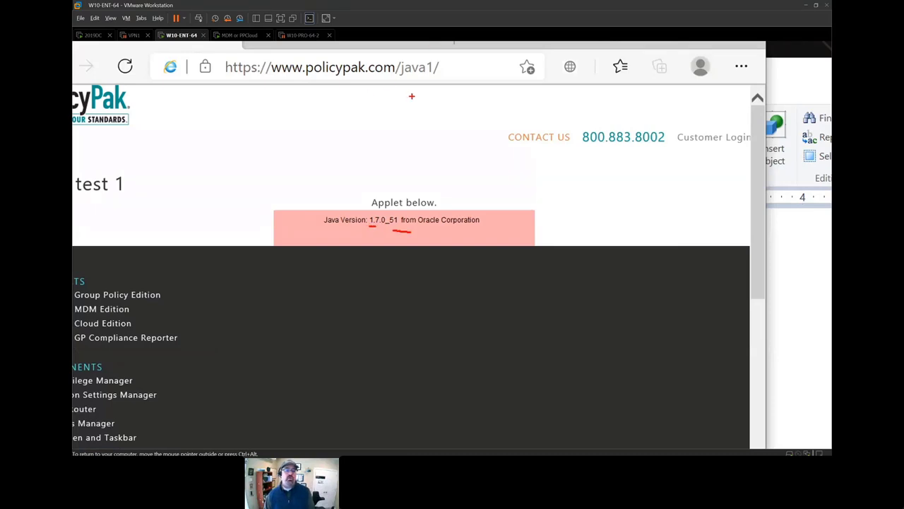
pyautogui.moveTo(390, 79); pyautogui.dragTo(444, 85)
pyautogui.press('Escape')
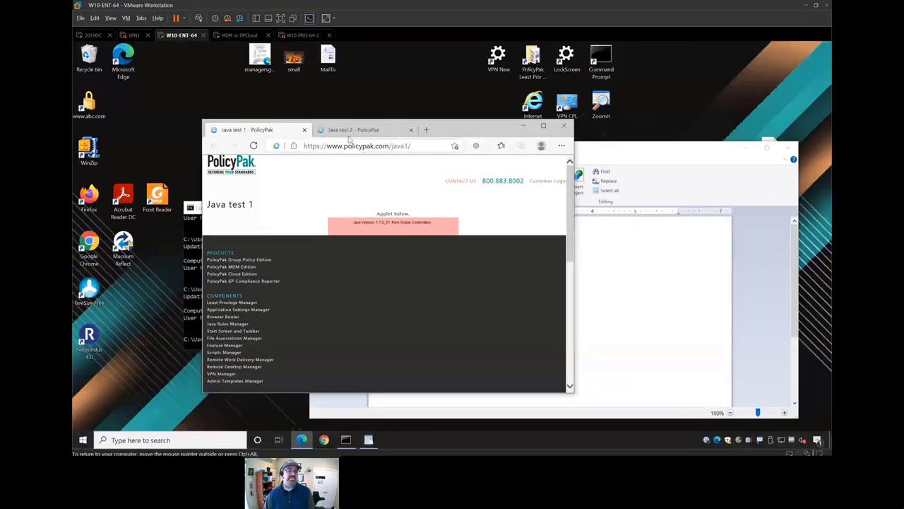
# - Confirm with ZoomIt that the Java test 2 page (java2) runs Java 1.8.0_25
pyautogui.click(354, 130)
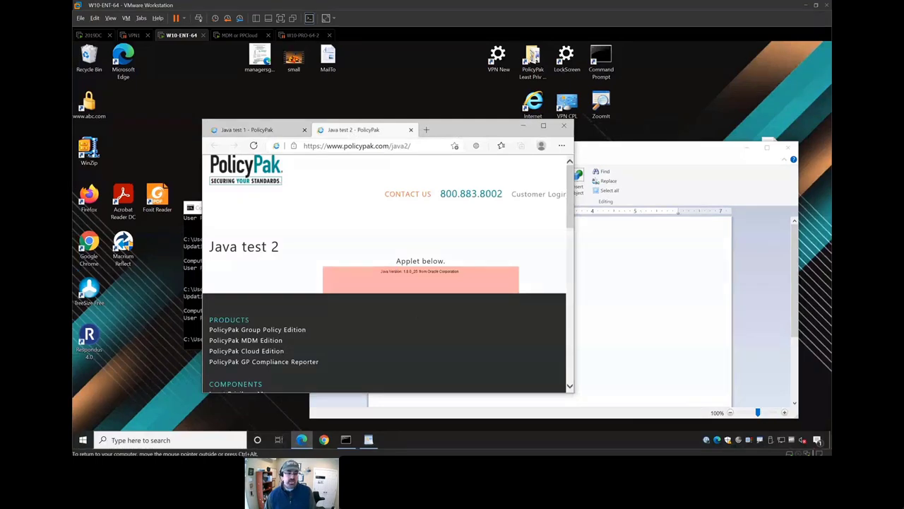
pyautogui.hotkey('ctrl', '1')
pyautogui.moveTo(385, 264); pyautogui.dragTo(404, 266)
pyautogui.moveTo(413, 263); pyautogui.dragTo(439, 269)
pyautogui.press('Escape')
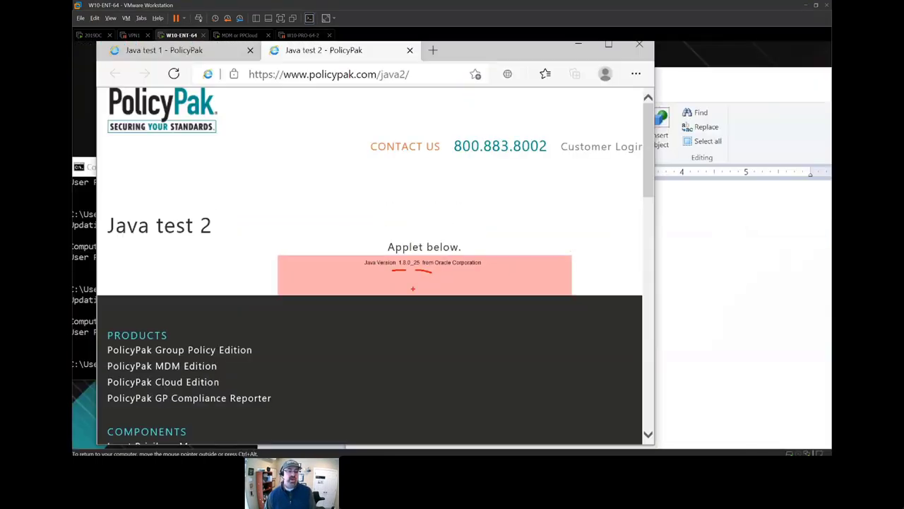
pyautogui.moveTo(364, 89); pyautogui.dragTo(414, 92)
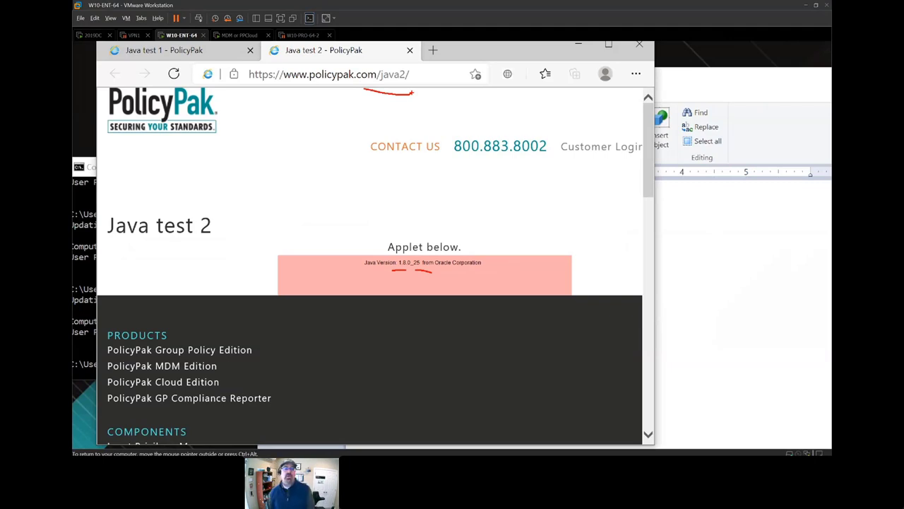
pyautogui.press('Escape')
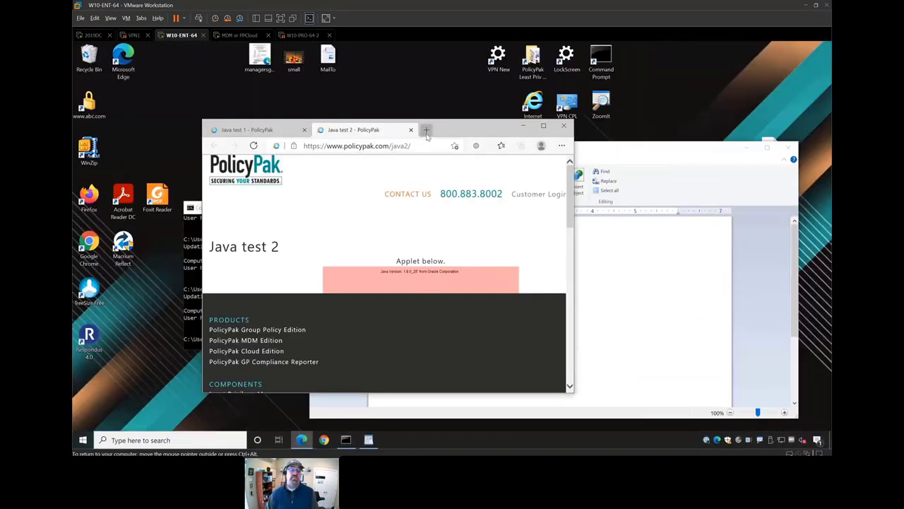
# - Load policypak.com/java3 in a new tab and dismiss the Java blocked warning
pyautogui.click(426, 130)
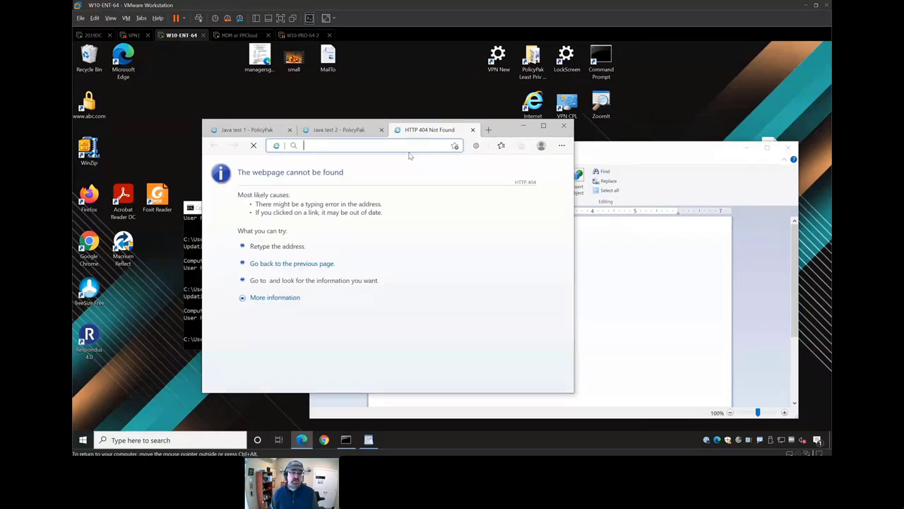
pyautogui.write('policypak.')
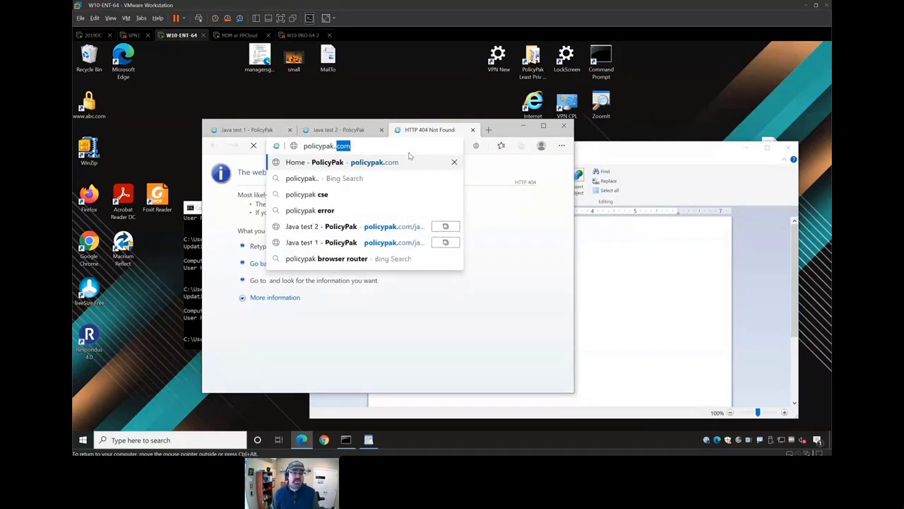
pyautogui.write('com')
pyautogui.press('BackSpace')
pyautogui.press('BackSpace')
pyautogui.press('BackSpace')
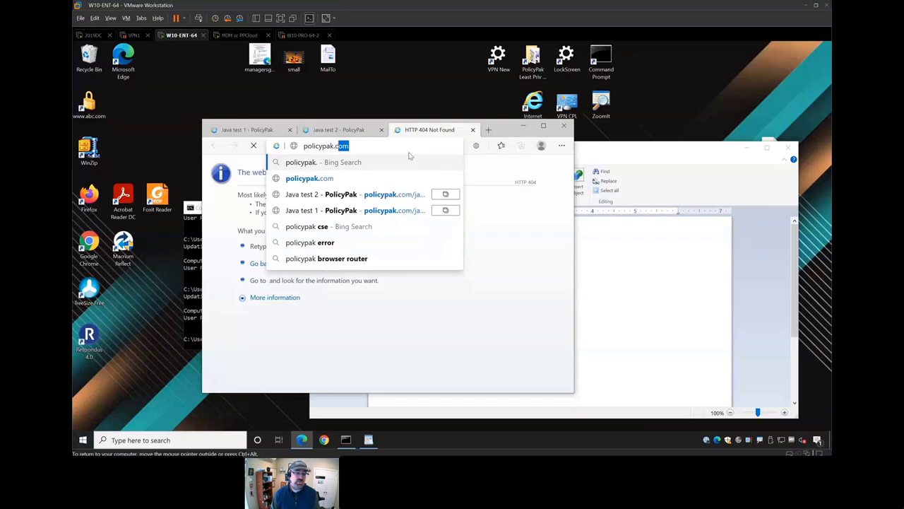
pyautogui.write('com/java3')
pyautogui.press('Return')
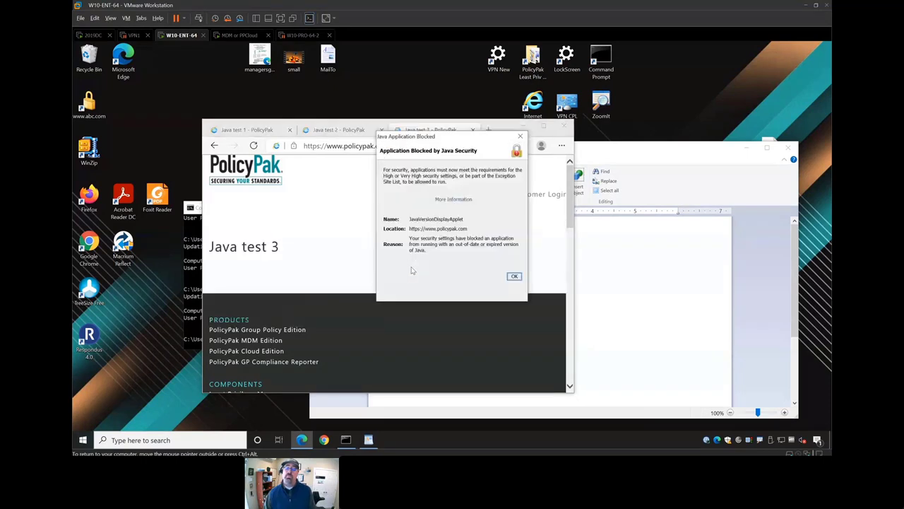
pyautogui.click(515, 276)
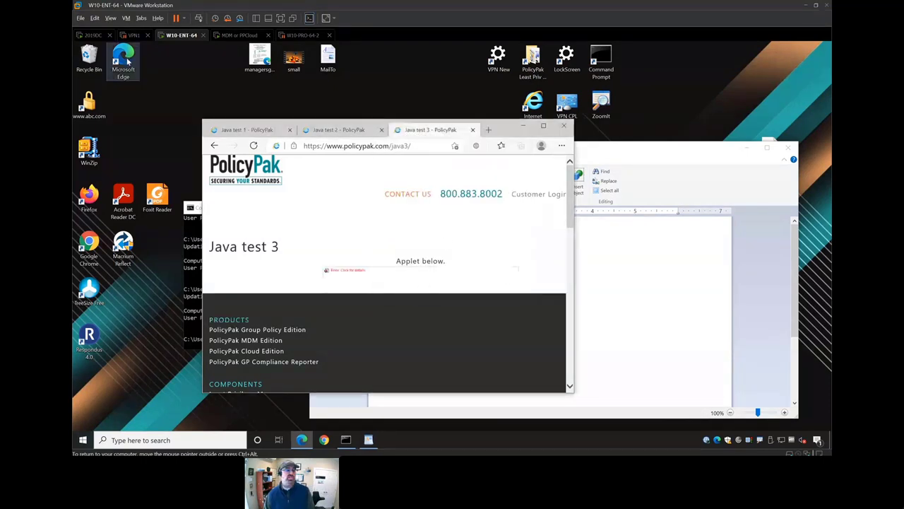
pyautogui.click(94, 35)
# - Add an enabled default Java policy set to Block with message 'Gotta call IT and get permission.'
pyautogui.rightClick(327, 165)
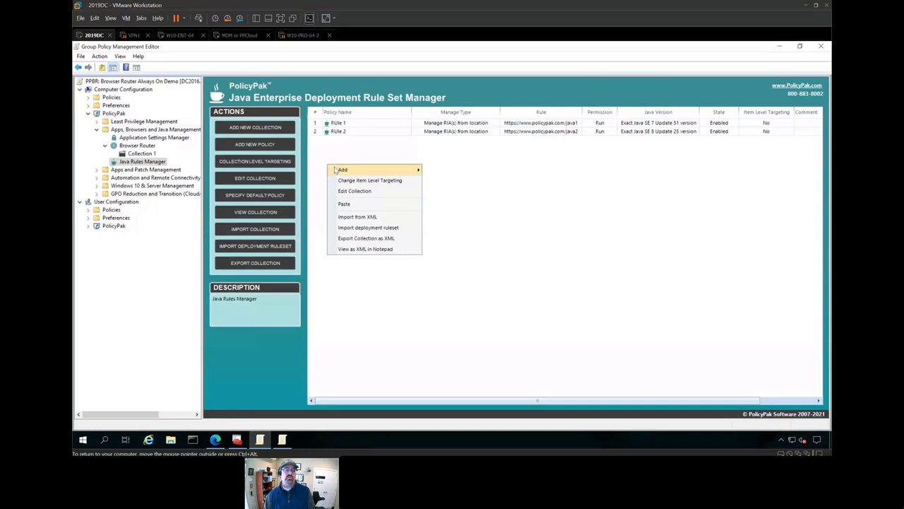
pyautogui.moveTo(388, 171)
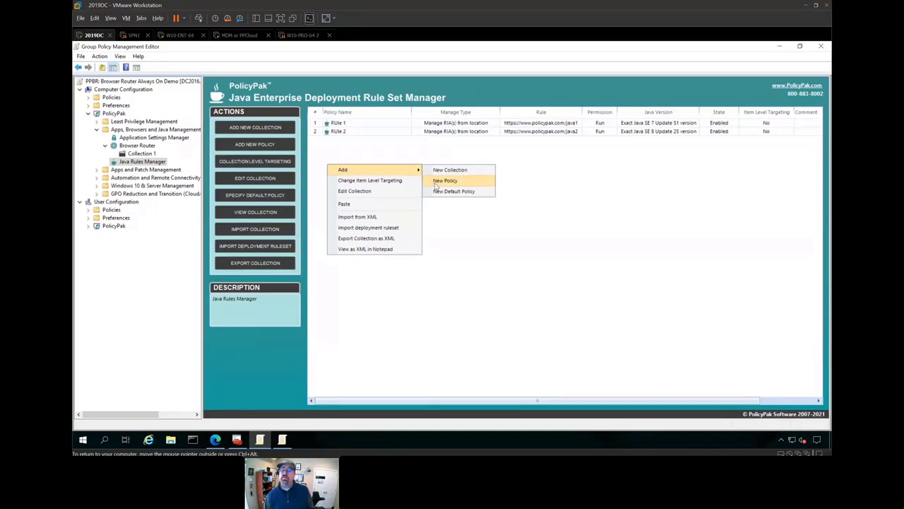
pyautogui.click(442, 192)
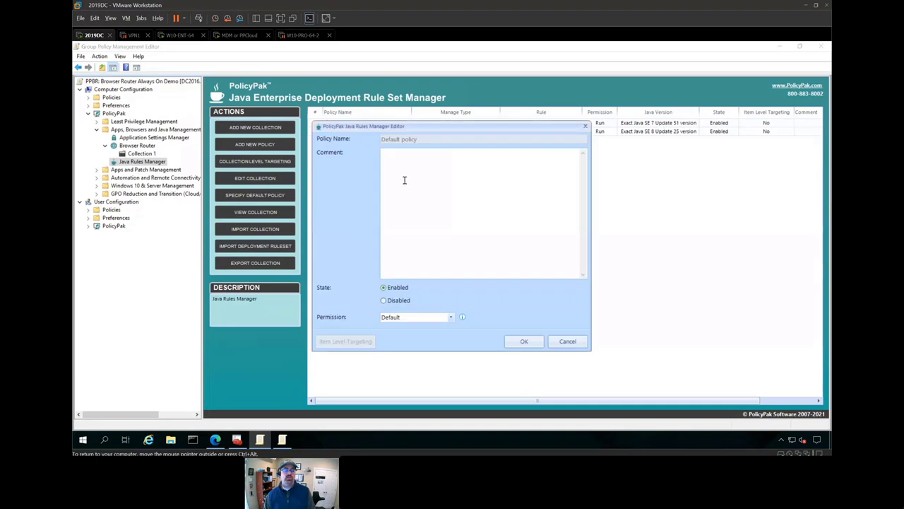
pyautogui.click(398, 300)
pyautogui.click(409, 317)
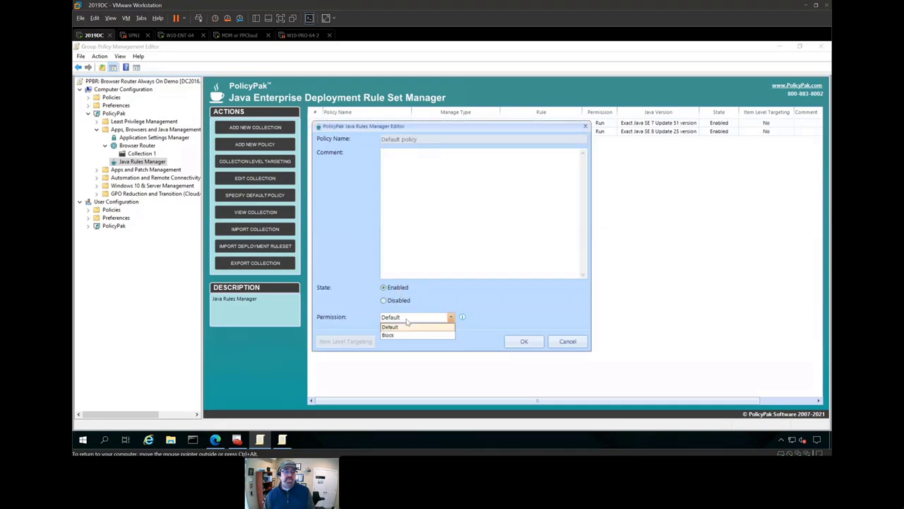
pyautogui.click(415, 336)
pyautogui.click(432, 307)
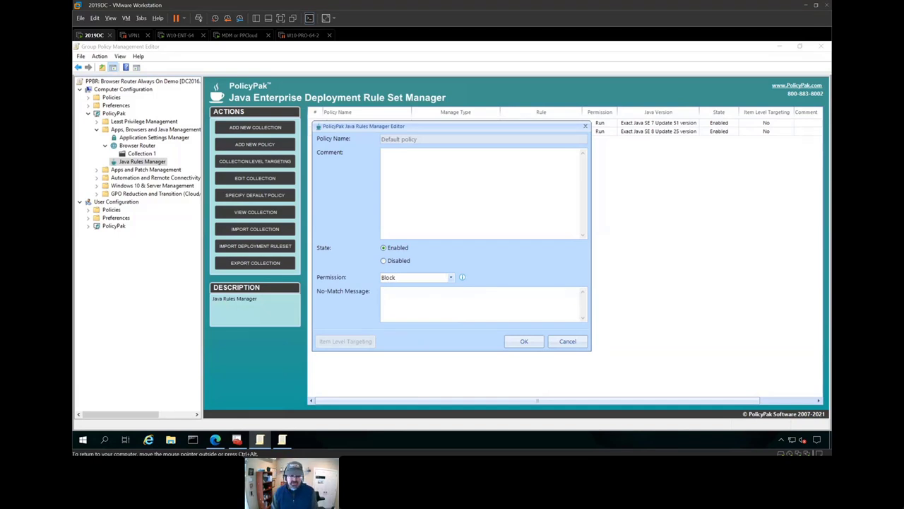
pyautogui.write('Gotta gcall')
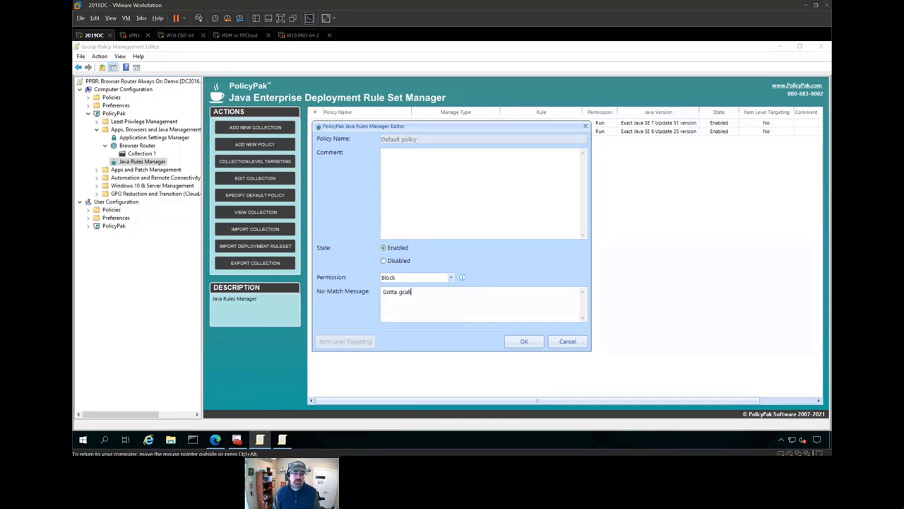
pyautogui.press('BackSpace')
pyautogui.press('BackSpace')
pyautogui.press('BackSpace')
pyautogui.press('BackSpace')
pyautogui.press('BackSpace')
pyautogui.write('call IT ')
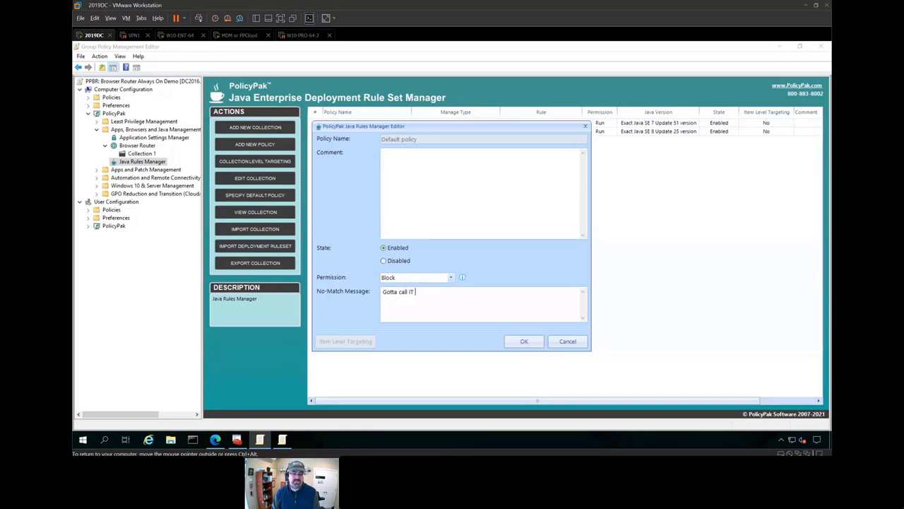
pyautogui.write('and get permissio')
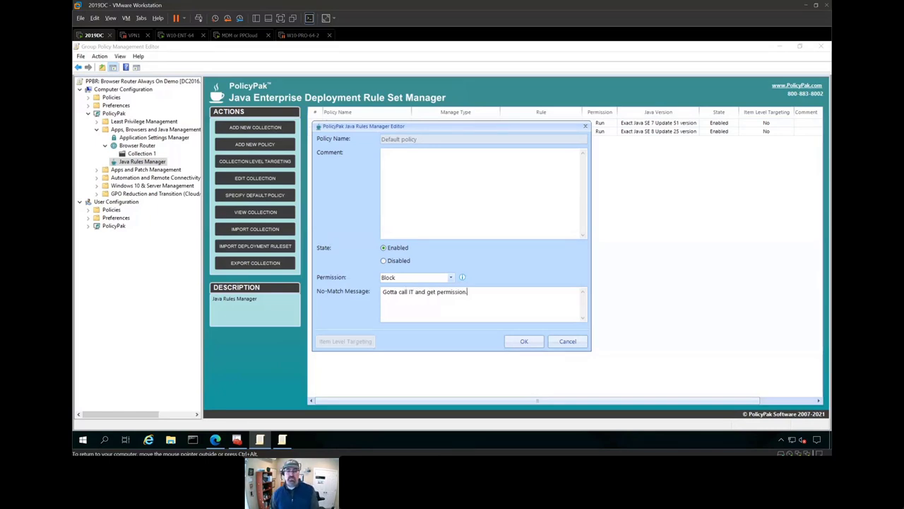
pyautogui.write('n.')
pyautogui.click(524, 342)
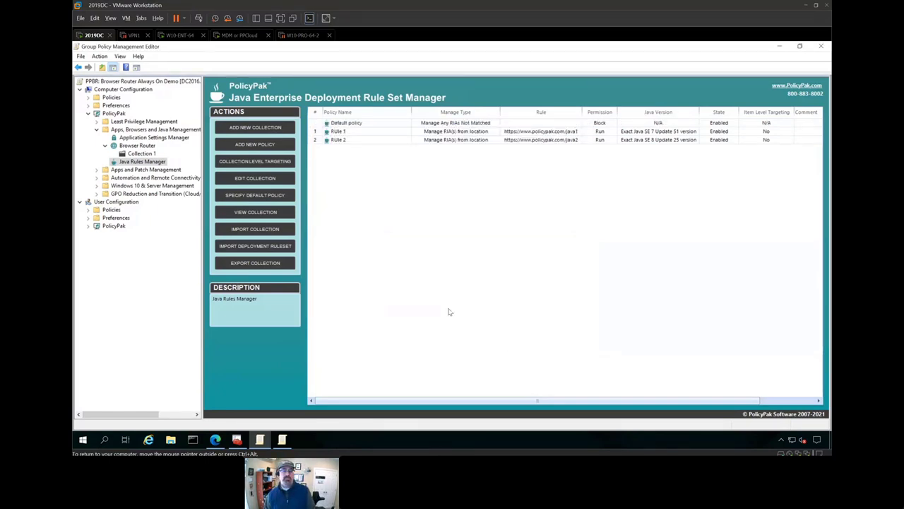
# - Rerun gpupdate on the W10-ENT-64 client
pyautogui.click(180, 36)
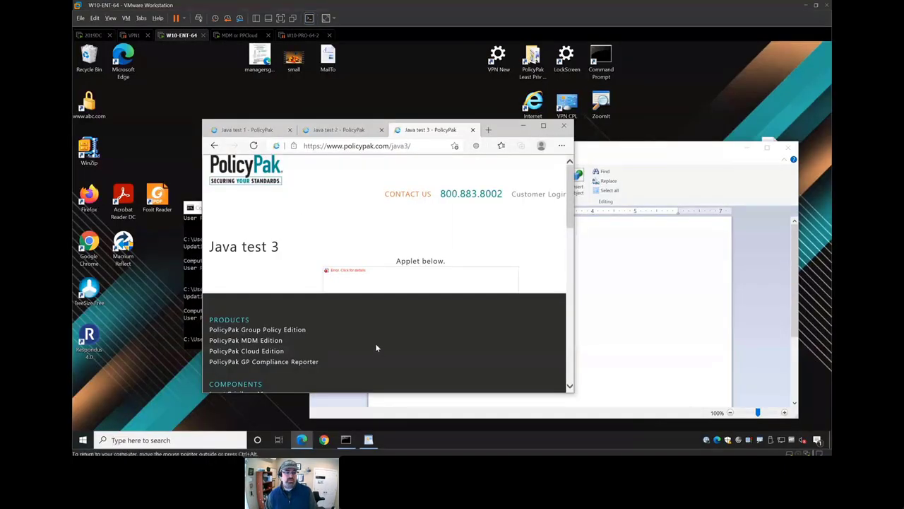
pyautogui.press('Up')
pyautogui.press('Return')
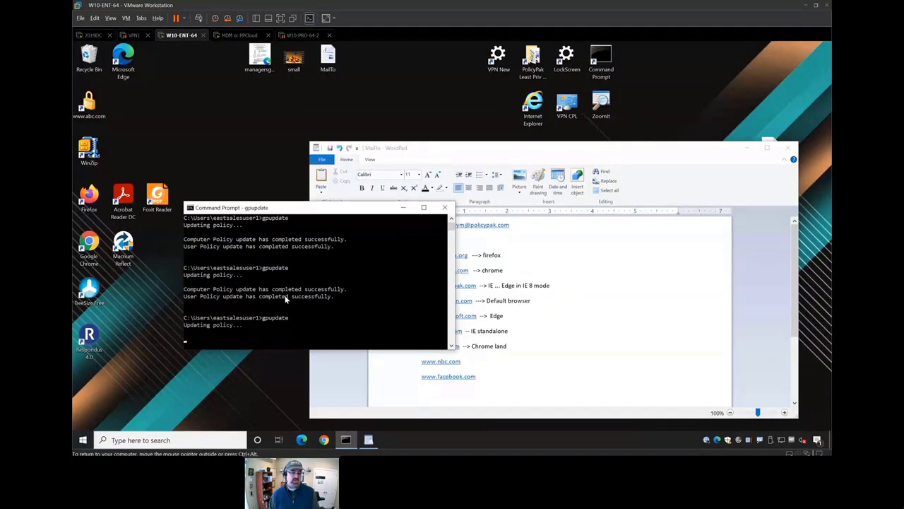
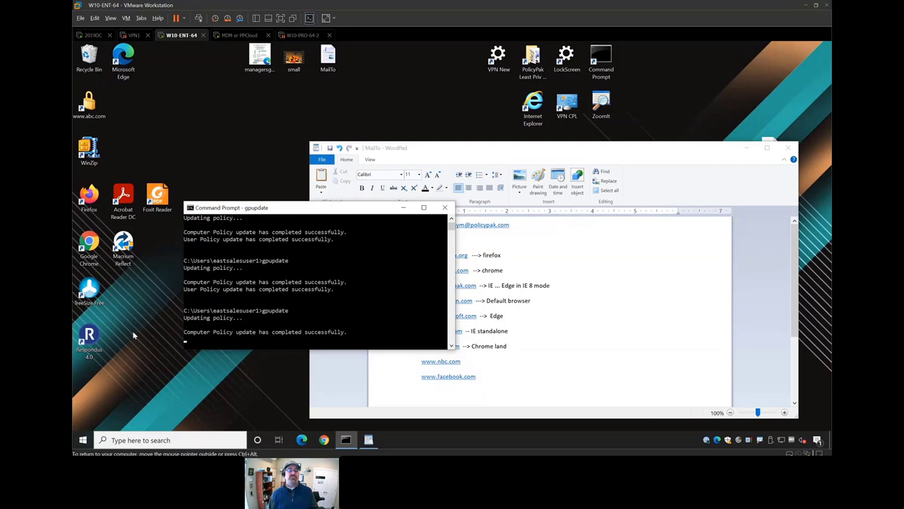
# - Launch Internet Explorer from a Start menu search for 'int'
pyautogui.click(82, 441)
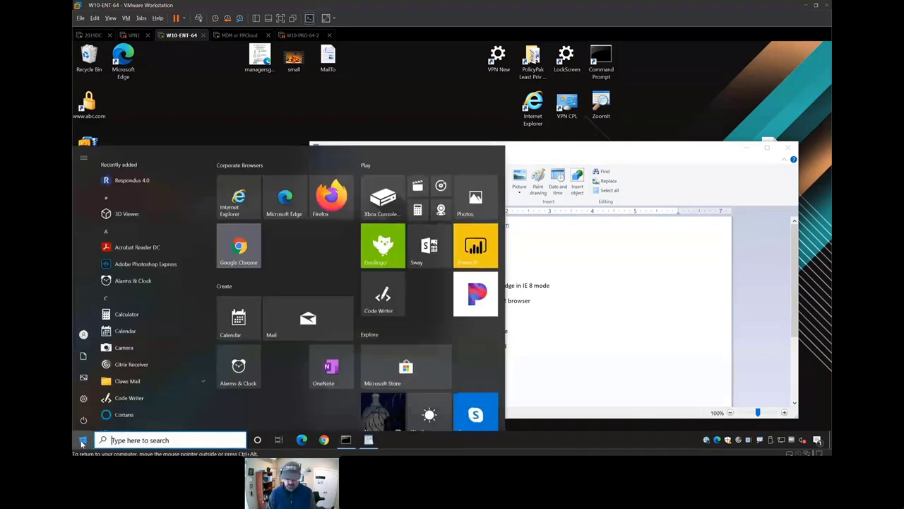
pyautogui.write('int')
pyautogui.press('Down')
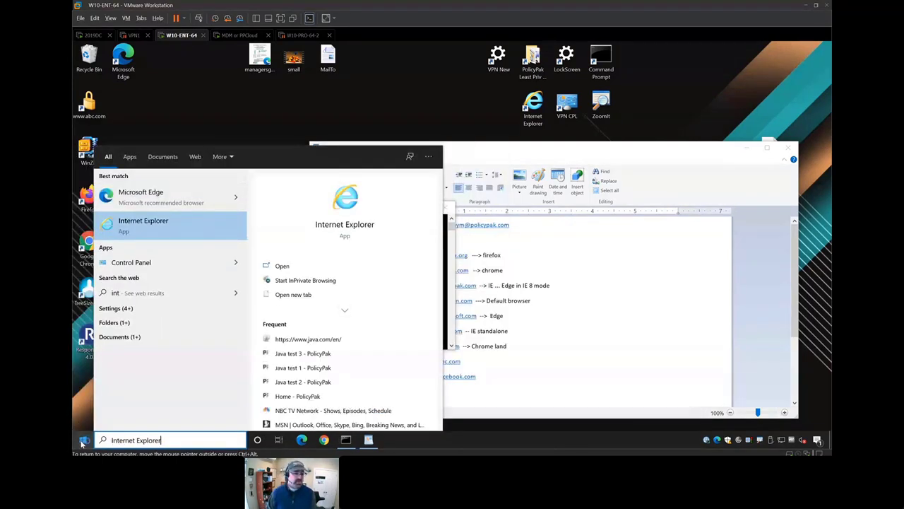
pyautogui.press('Return')
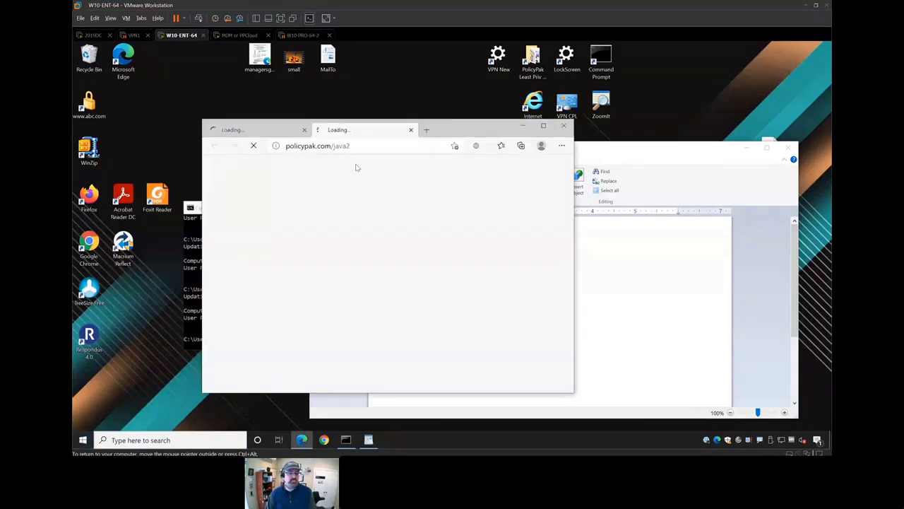
# - Load the Java test 3 page in a new tab by changing the copied java2 address to java3
pyautogui.click(399, 146)
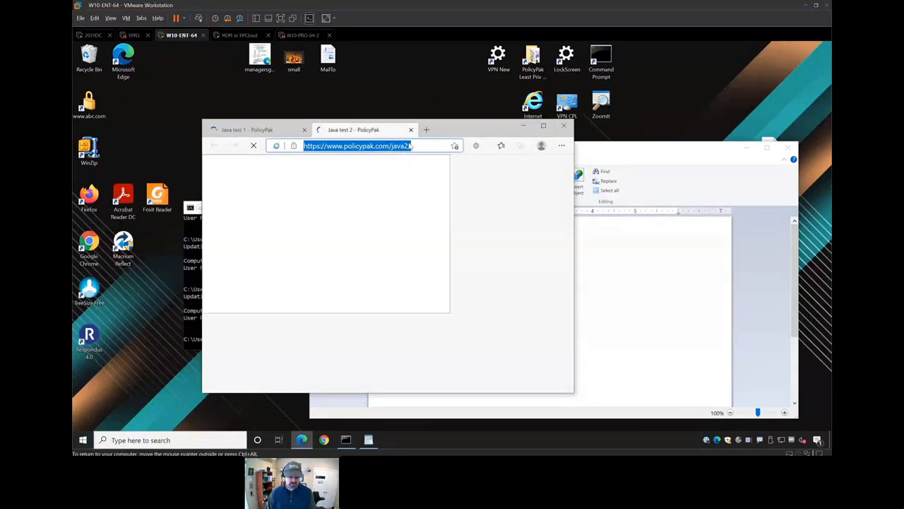
pyautogui.hotkey('ctrl', 'c')
pyautogui.click(426, 129)
pyautogui.hotkey('ctrl', 'v')
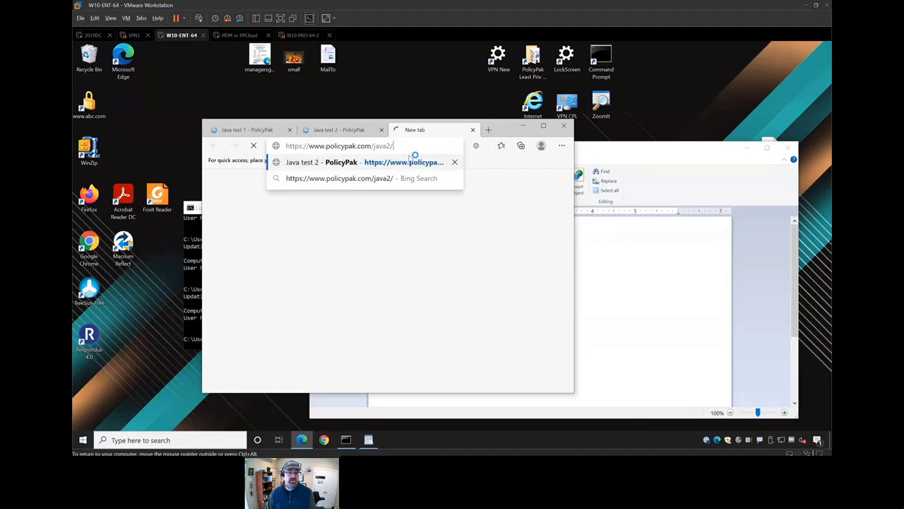
pyautogui.press('Return')
pyautogui.press('BackSpace')
pyautogui.press('BackSpace')
pyautogui.write('3')
pyautogui.press('Return')
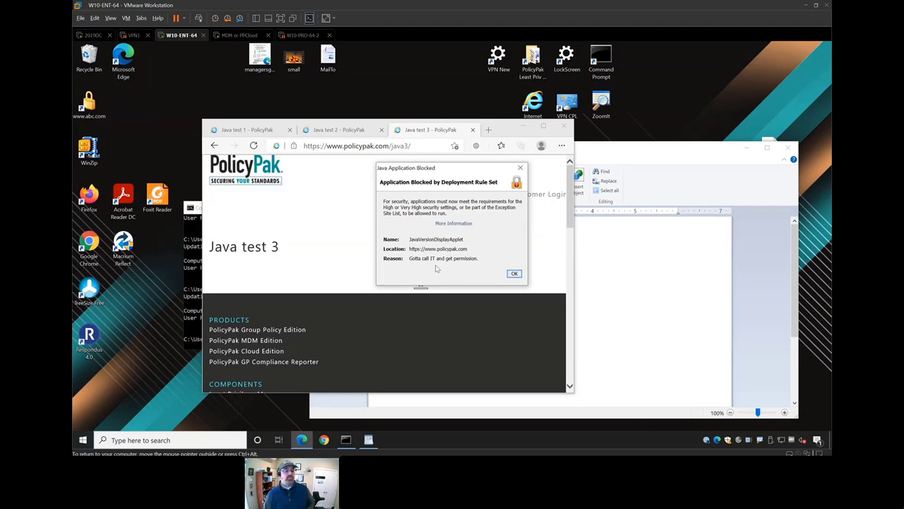
# - Dismiss the Java application blocked warning, close Edge and bring WordPad forward
pyautogui.click(514, 274)
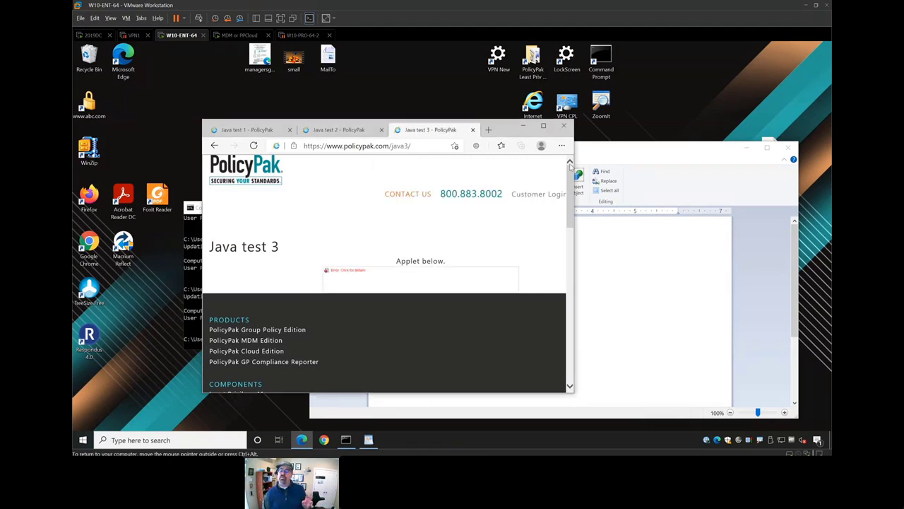
pyautogui.click(563, 125)
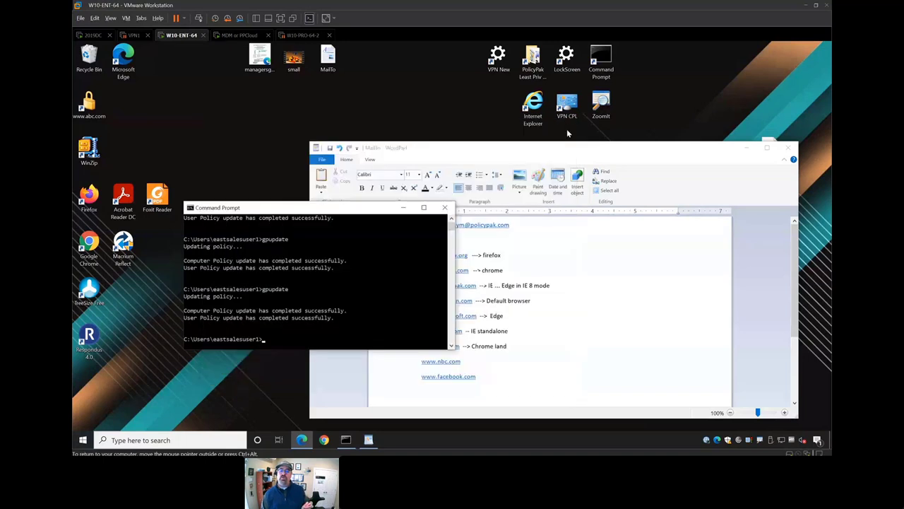
pyautogui.click(606, 336)
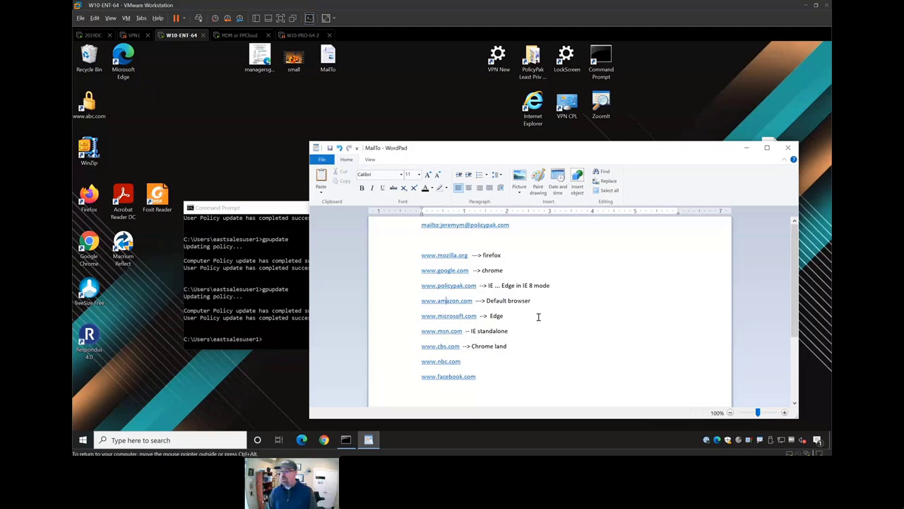
# - Minimize WordPad and start Firefox from its desktop icon
pyautogui.click(747, 148)
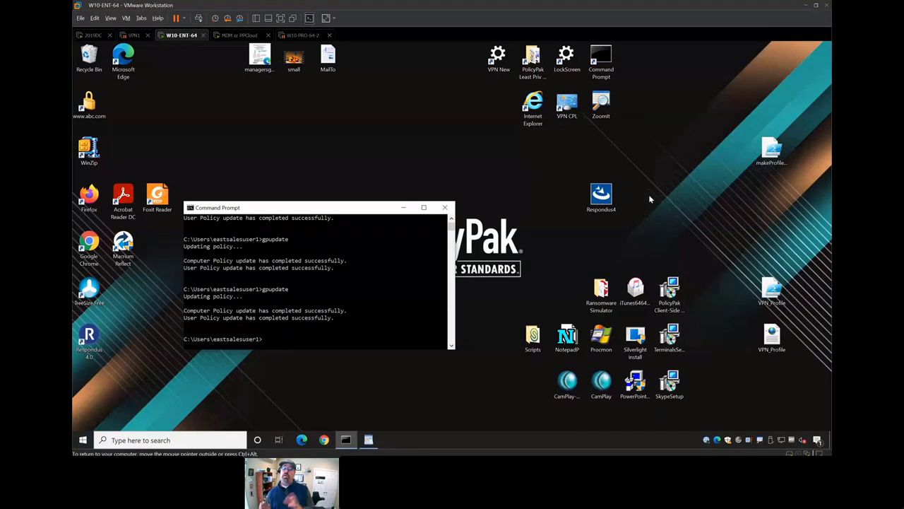
pyautogui.click(275, 149)
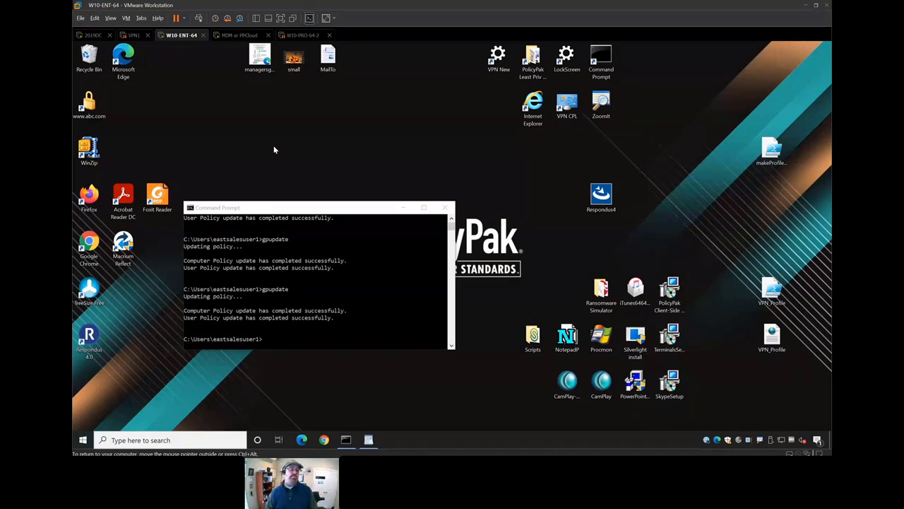
pyautogui.doubleClick(89, 198)
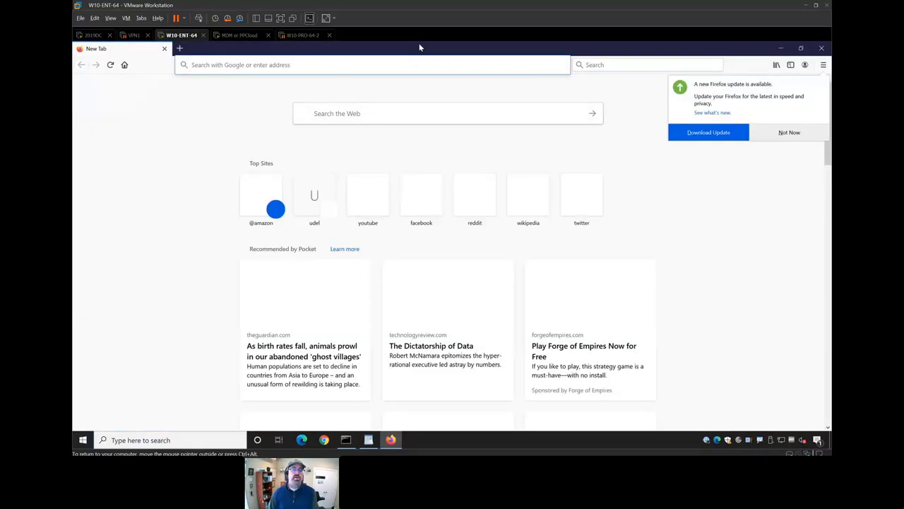
# - Open about:config, accept the risk warning and filter the preferences for 'uris'
pyautogui.click(321, 65)
pyautogui.write('about:config')
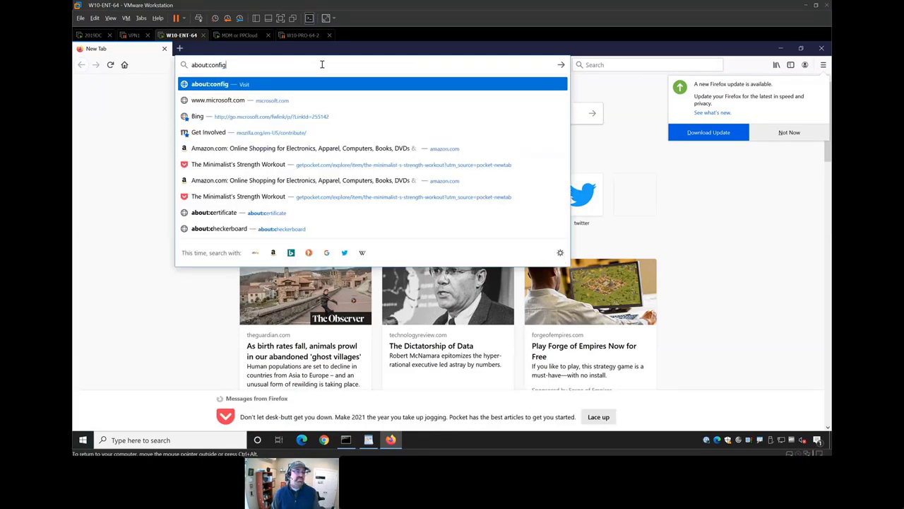
pyautogui.press('Return')
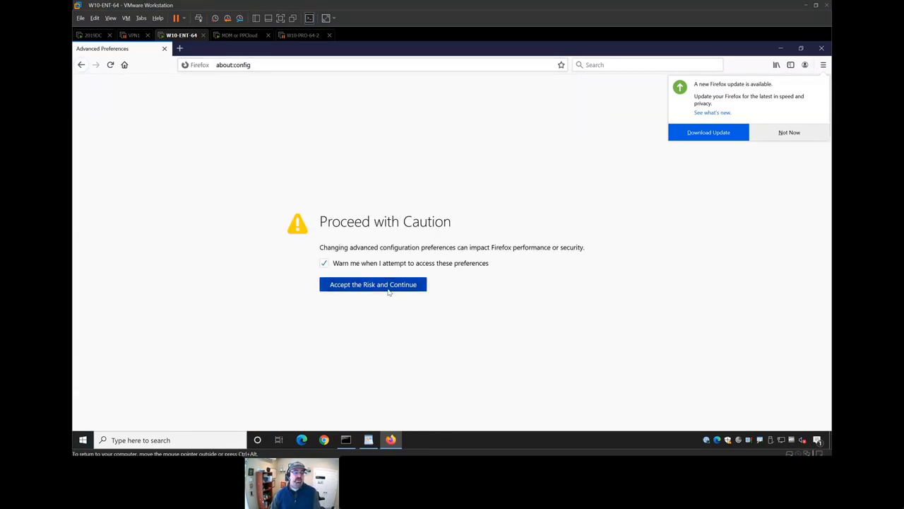
pyautogui.click(388, 287)
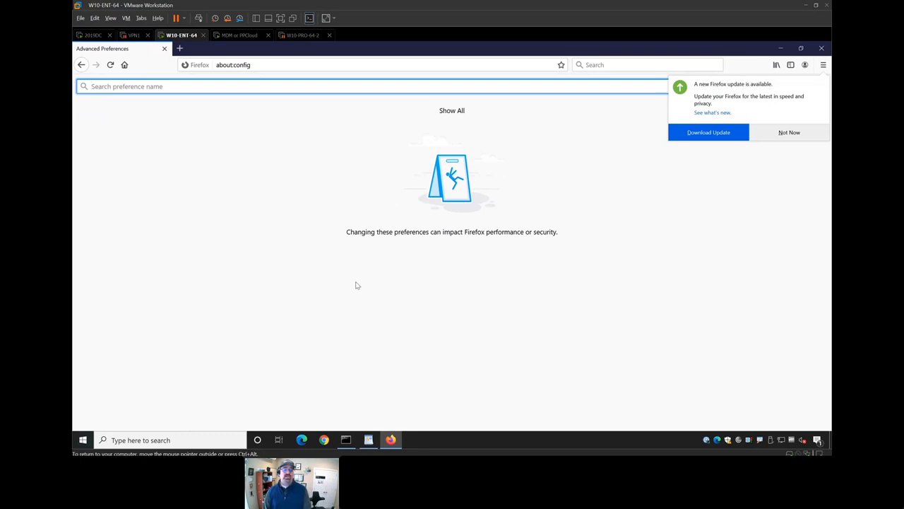
pyautogui.click(789, 132)
pyautogui.click(276, 65)
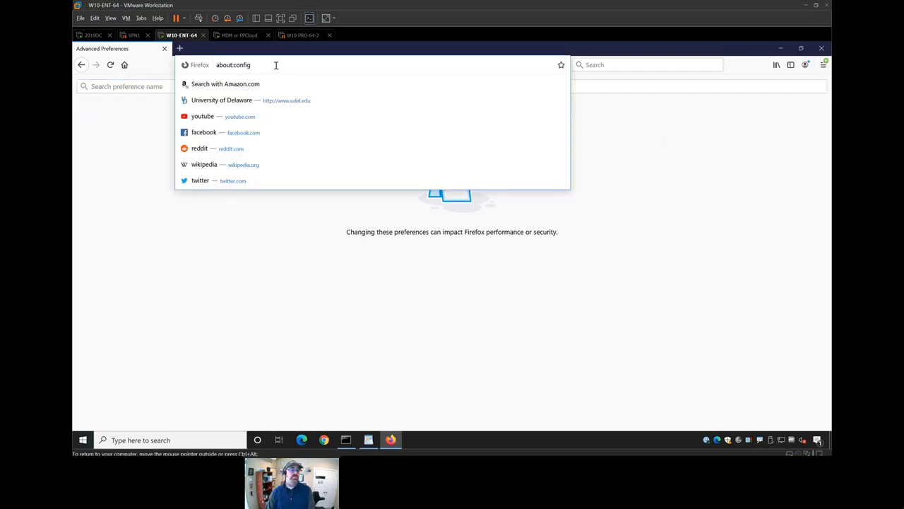
pyautogui.press('Return')
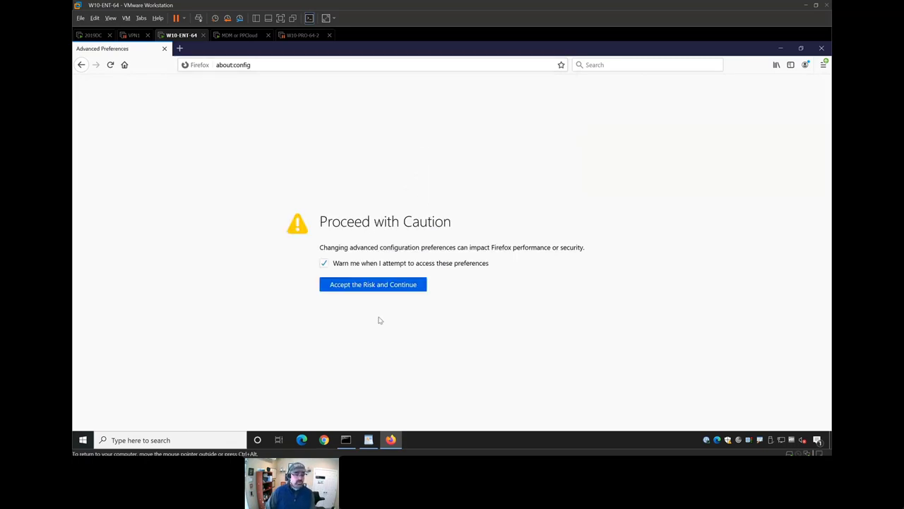
pyautogui.click(366, 289)
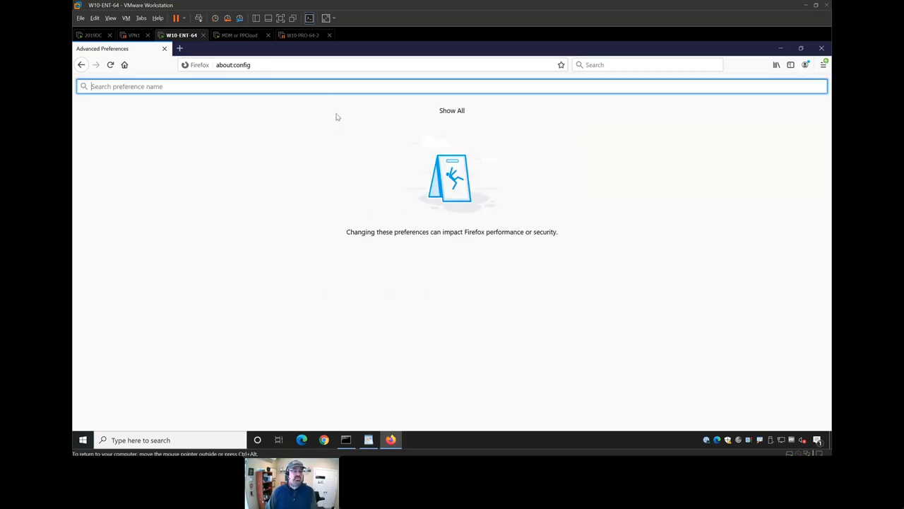
pyautogui.write('uris')
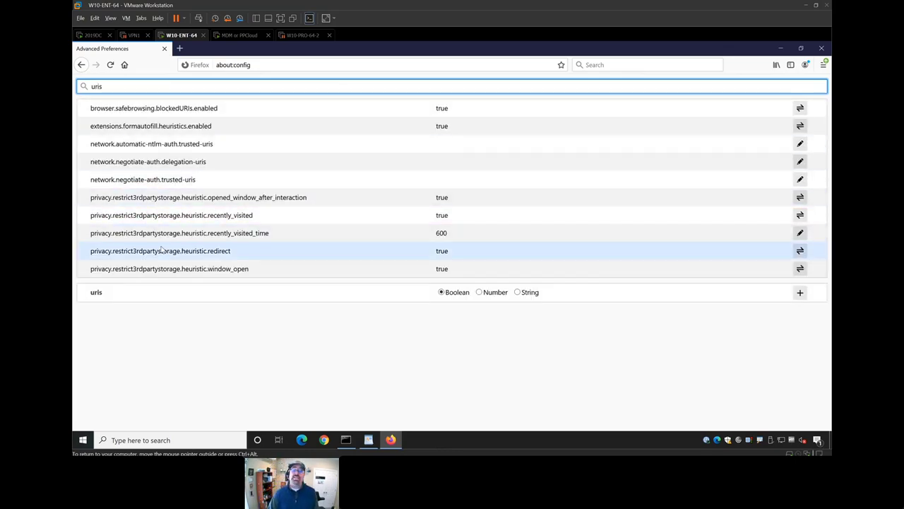
# - Review the Privacy & Security options, then close Firefox and both tabs
pyautogui.click(824, 65)
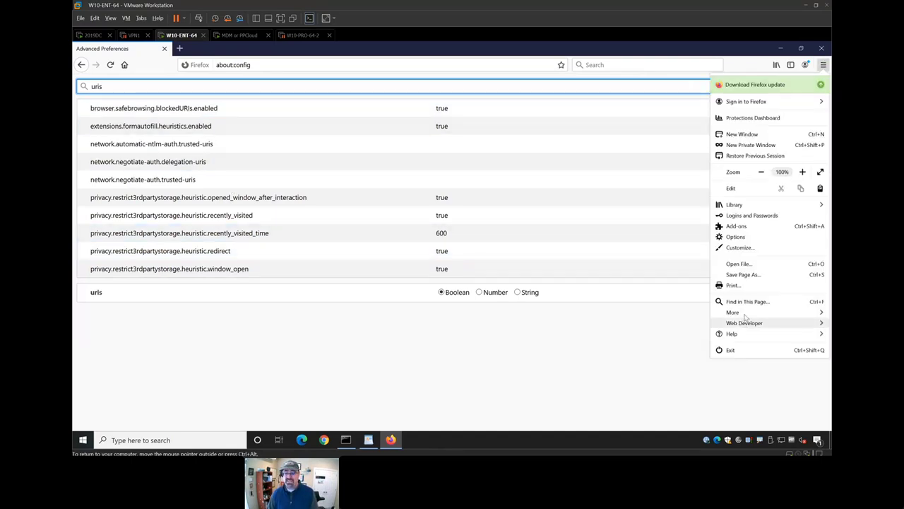
pyautogui.click(746, 240)
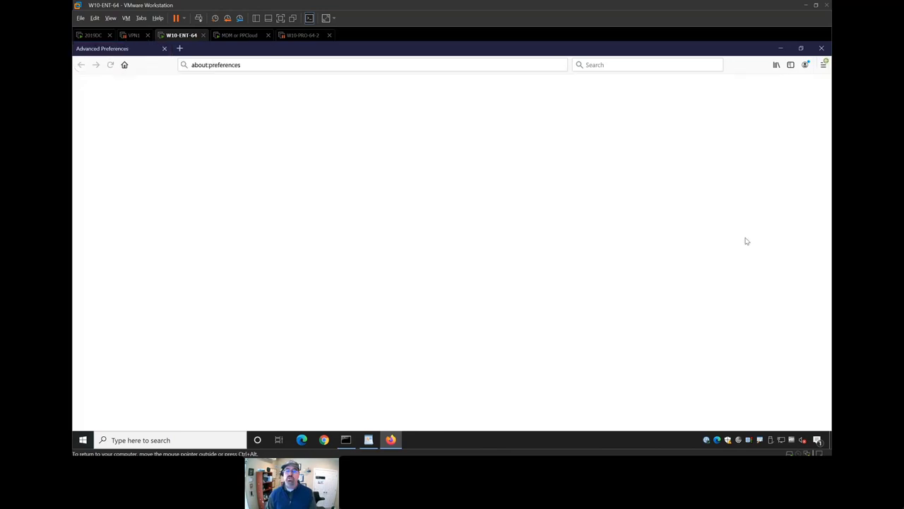
pyautogui.click(123, 182)
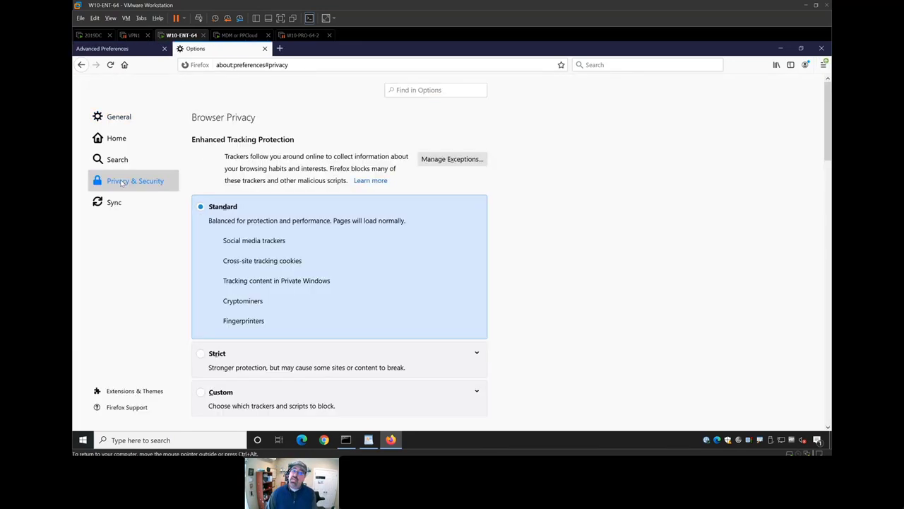
pyautogui.scroll(-5, 325, 275)
pyautogui.scroll(-3, 335, 288)
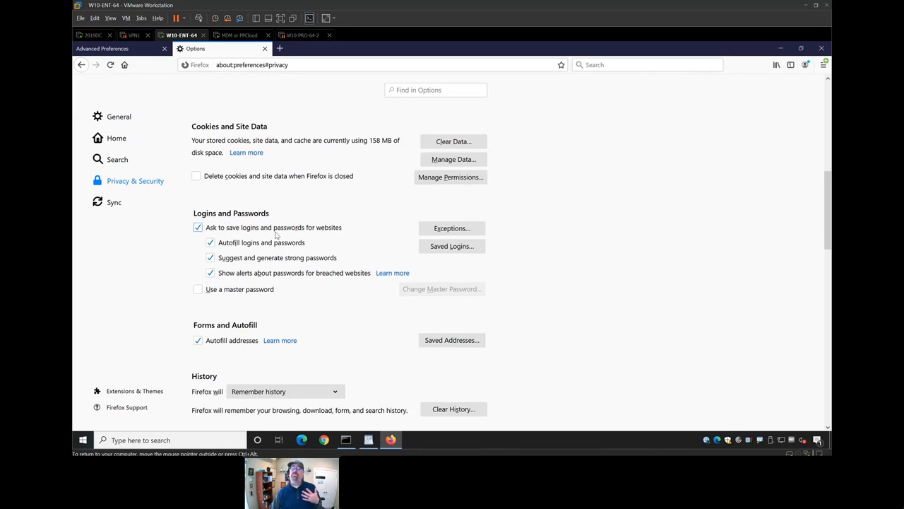
pyautogui.click(822, 49)
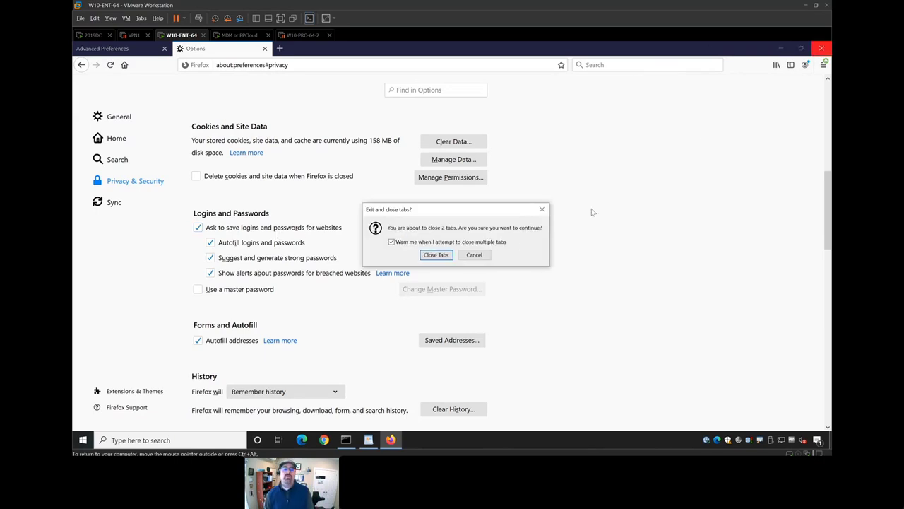
pyautogui.click(437, 255)
# - Launch Configure Java from a Start search for 'java'
pyautogui.press('super')
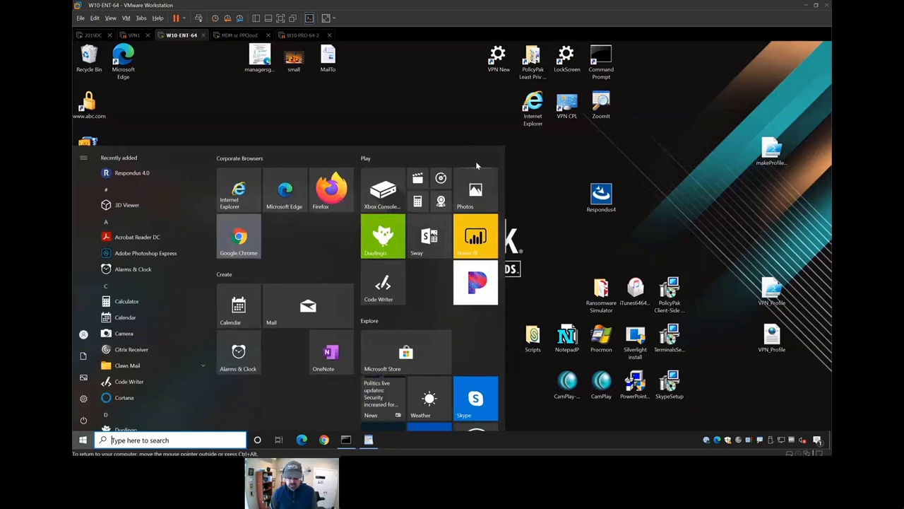
pyautogui.write('java')
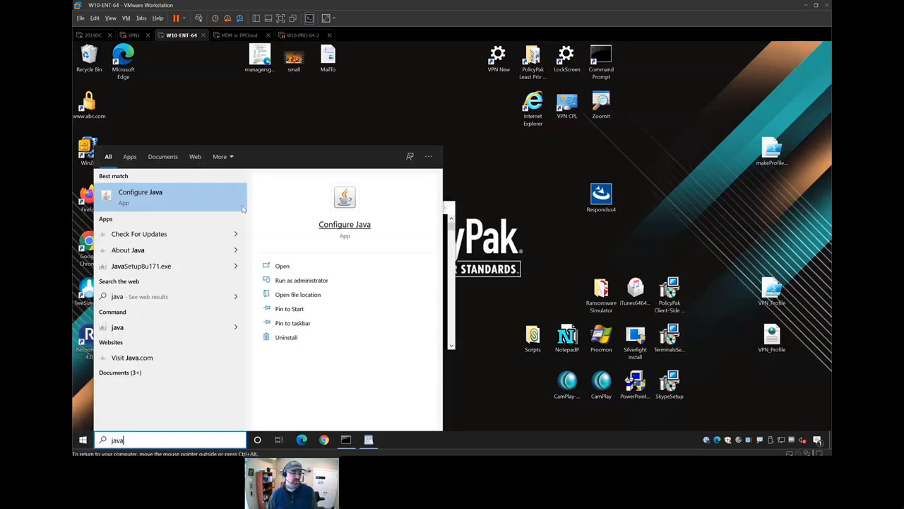
pyautogui.press('Escape')
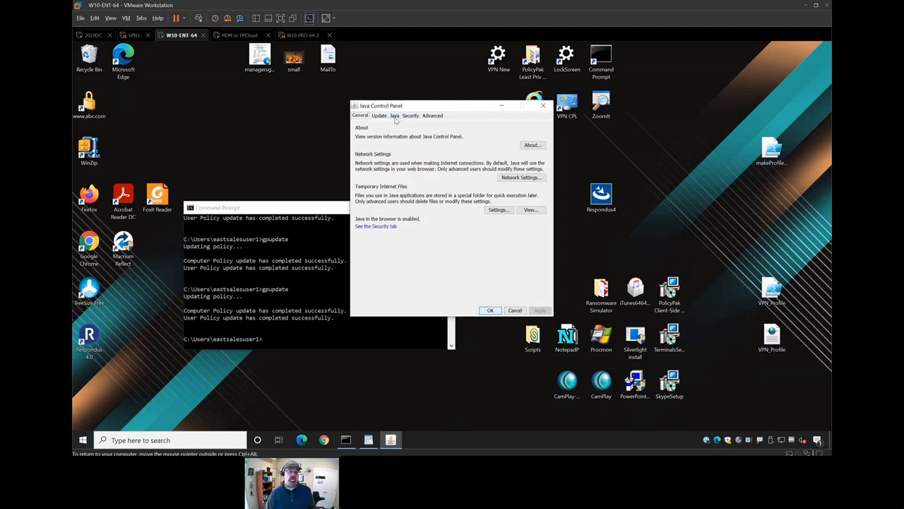
pyautogui.click(380, 116)
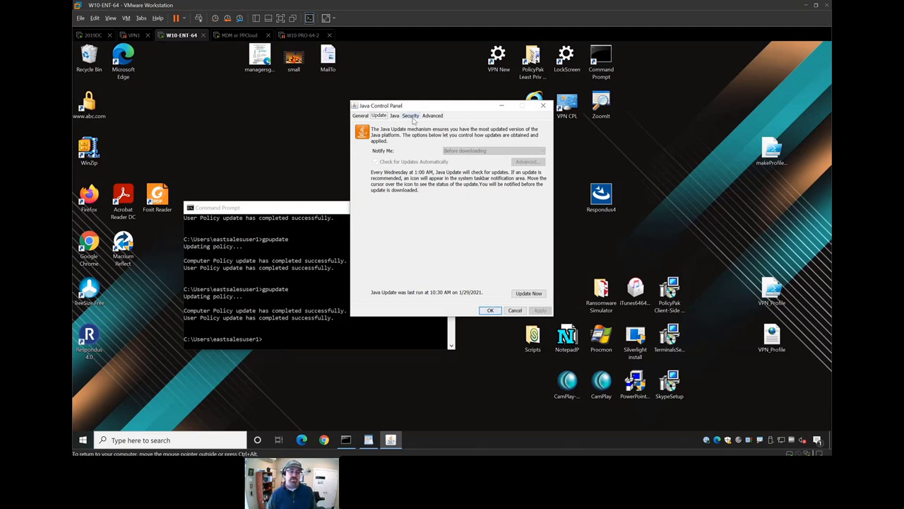
# - Review the SSL 2.0 and TLS 1.0/1.1 options on the Advanced tab, then close the panel
pyautogui.click(410, 117)
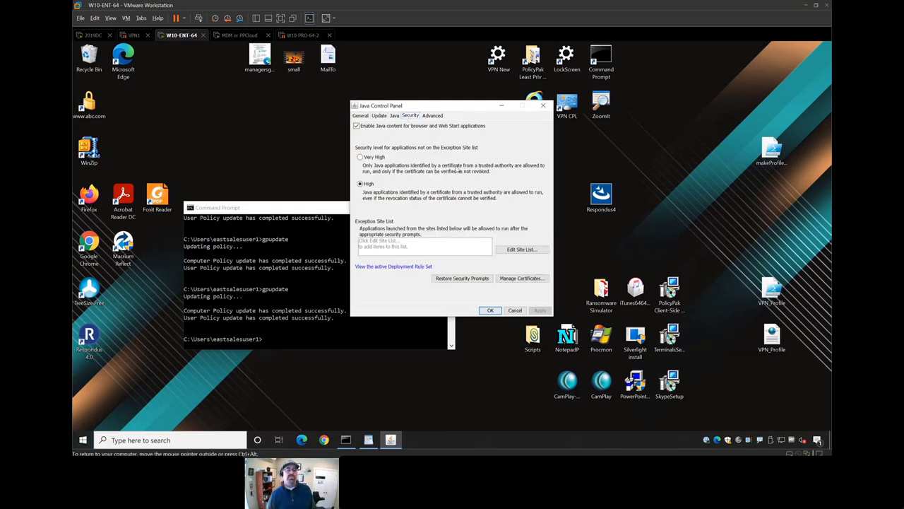
pyautogui.click(434, 116)
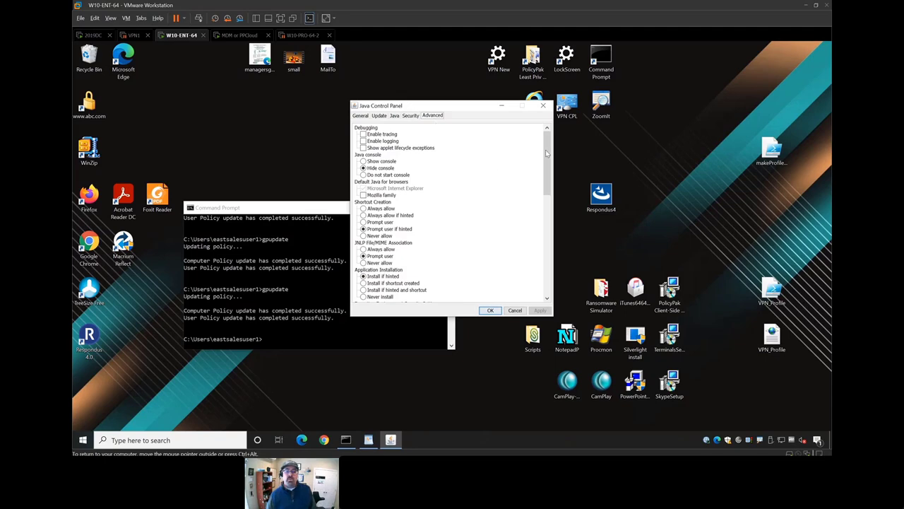
pyautogui.moveTo(547, 158); pyautogui.dragTo(536, 255)
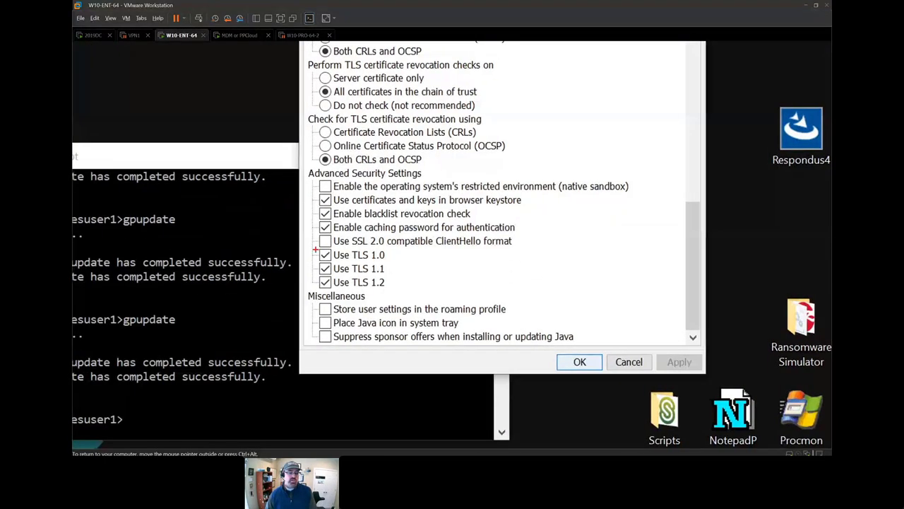
pyautogui.moveTo(320, 240); pyautogui.dragTo(352, 239)
pyautogui.moveTo(332, 269); pyautogui.dragTo(357, 258)
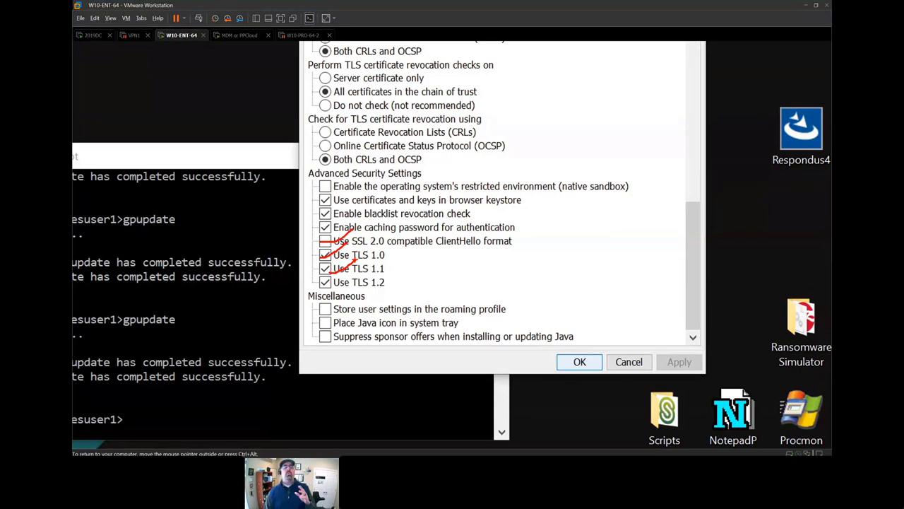
pyautogui.press('Escape')
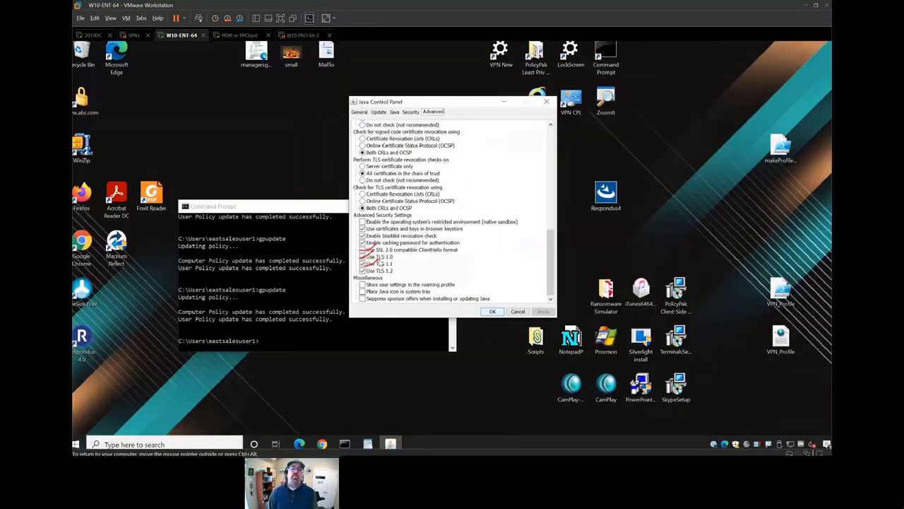
pyautogui.click(545, 103)
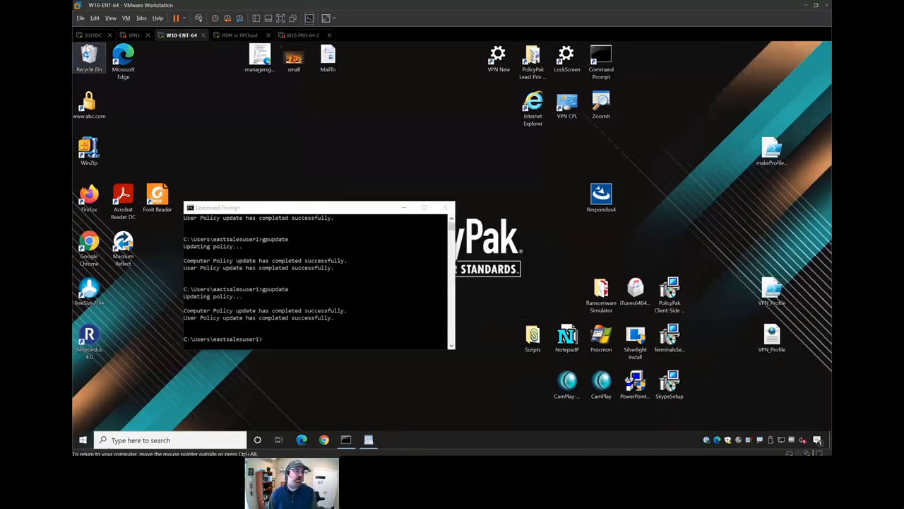
pyautogui.click(89, 34)
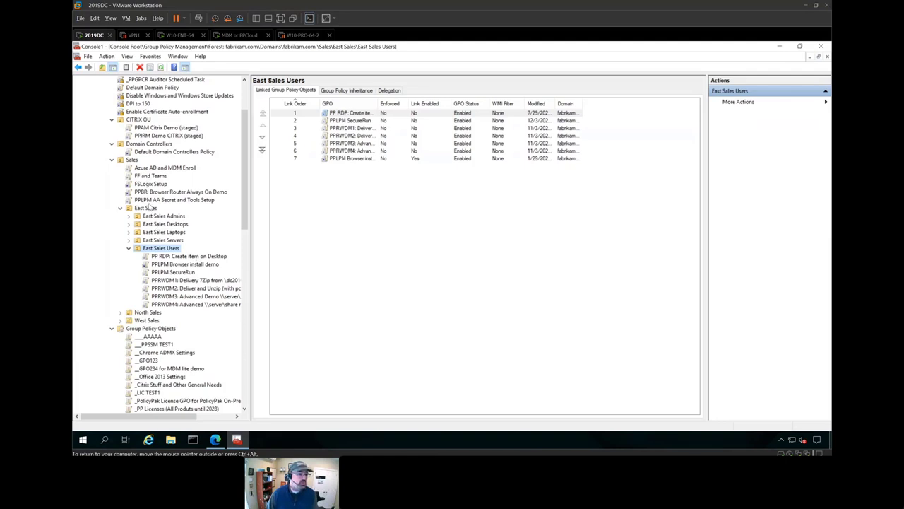
# - Create a GPO named 'PPAM Demo 1' linked to the Sales OU
pyautogui.rightClick(132, 162)
pyautogui.click(176, 169)
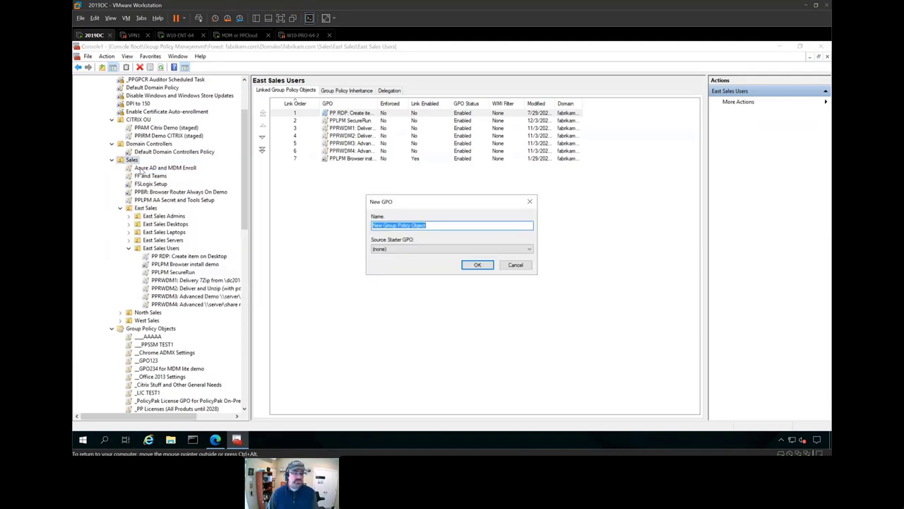
pyautogui.write('PPAM Demo 1')
pyautogui.press('Return')
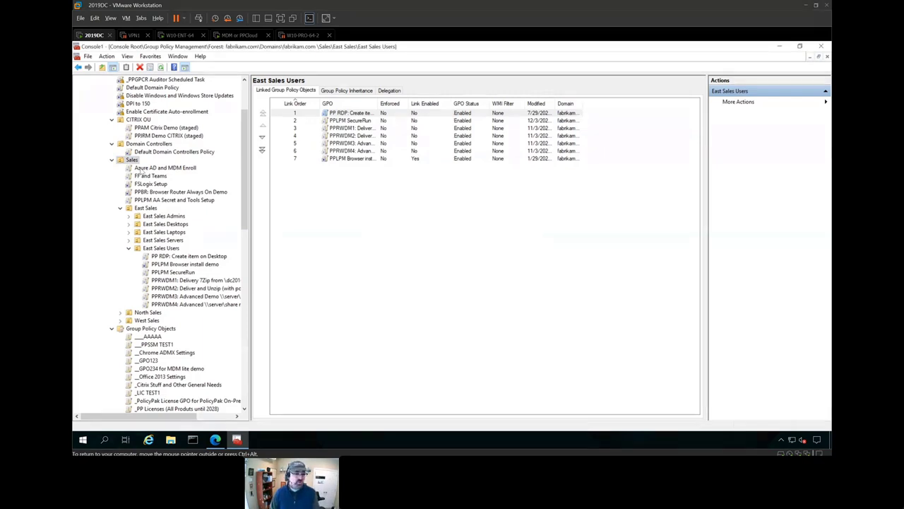
# - Edit PPAM Demo 1 and open PolicyPak > Apps, Browsers > Application Settings Manager
pyautogui.rightClick(141, 192)
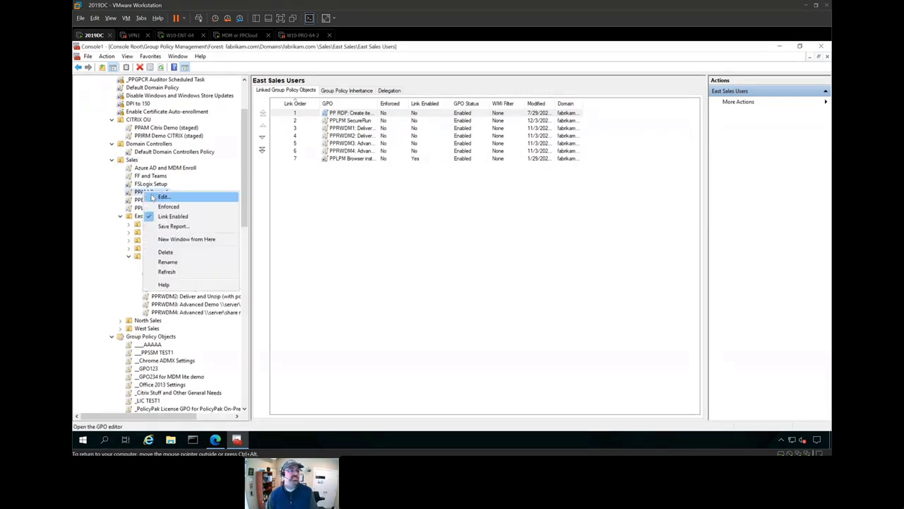
pyautogui.click(151, 198)
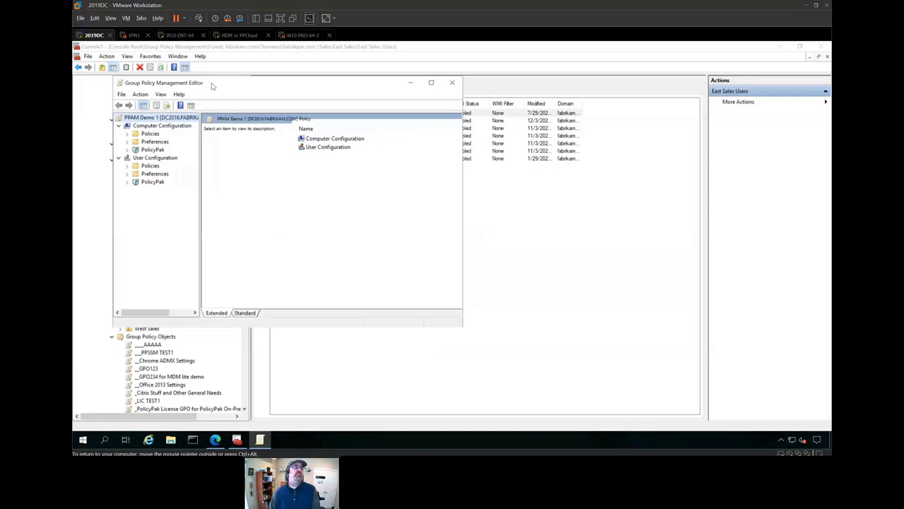
pyautogui.doubleClick(214, 79)
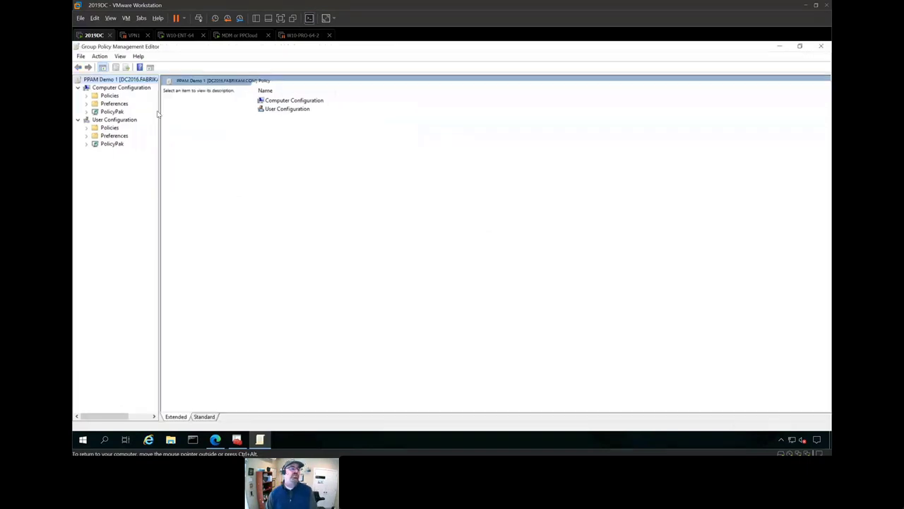
pyautogui.click(86, 112)
pyautogui.doubleClick(131, 127)
pyautogui.click(115, 135)
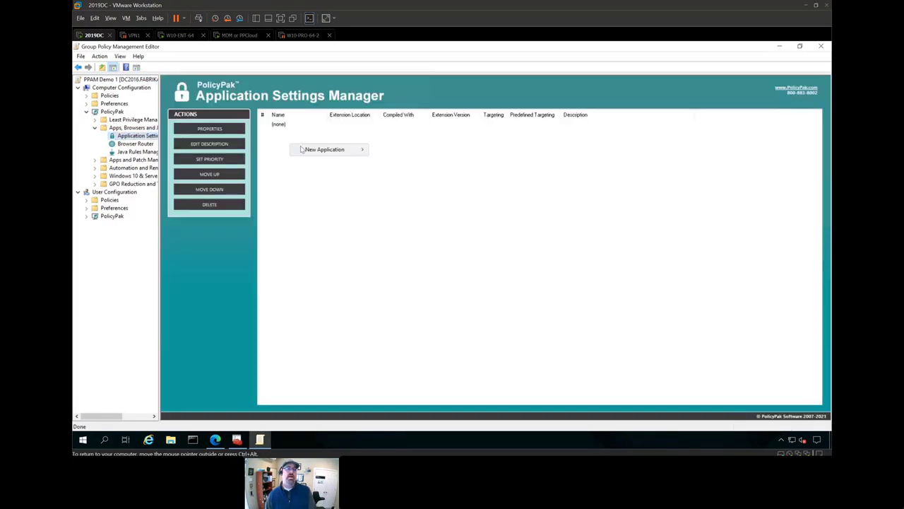
pyautogui.click(305, 149)
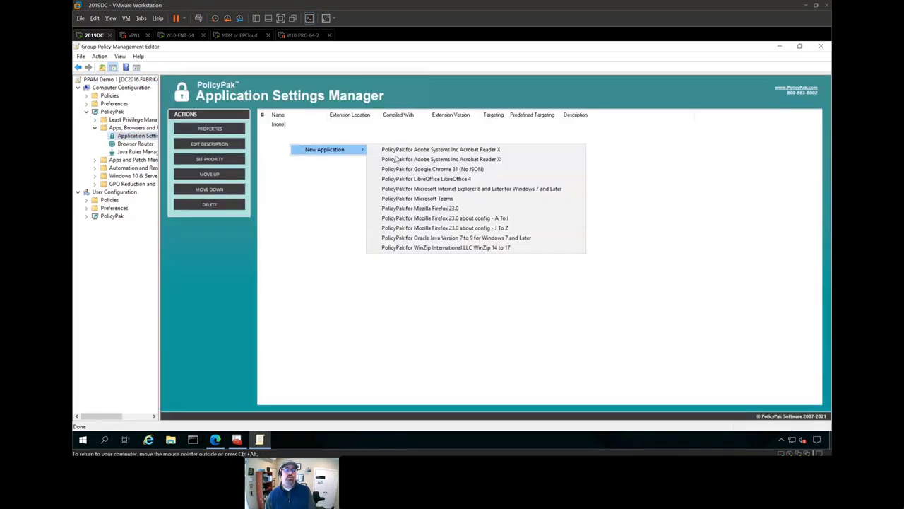
# - Add a Mozilla Firefox 23.0 entry with 'Ask to save logins and passwords' unchecked and locked down
pyautogui.click(432, 211)
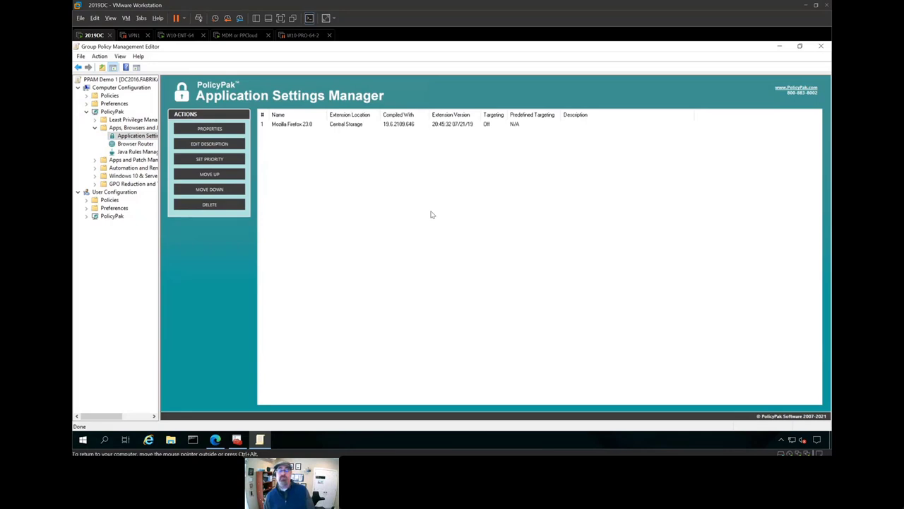
pyautogui.click(304, 125)
pyautogui.doubleClick(304, 125)
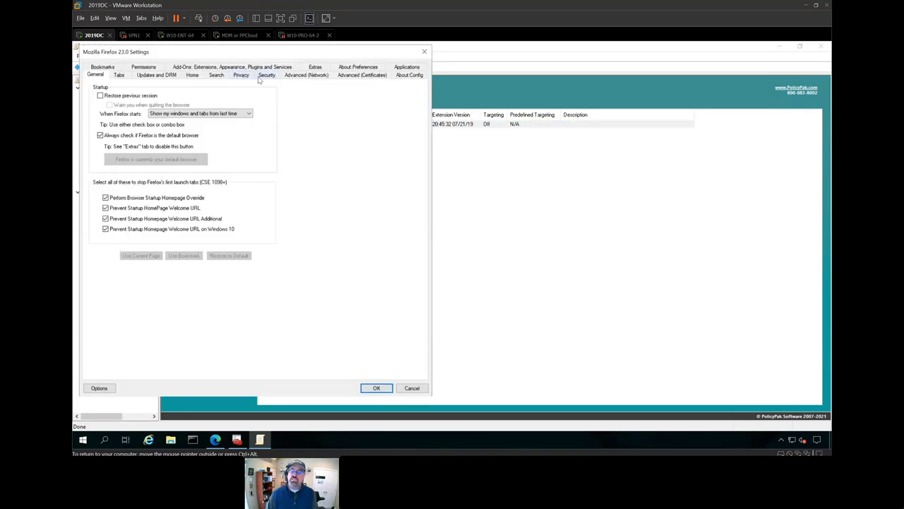
pyautogui.click(241, 75)
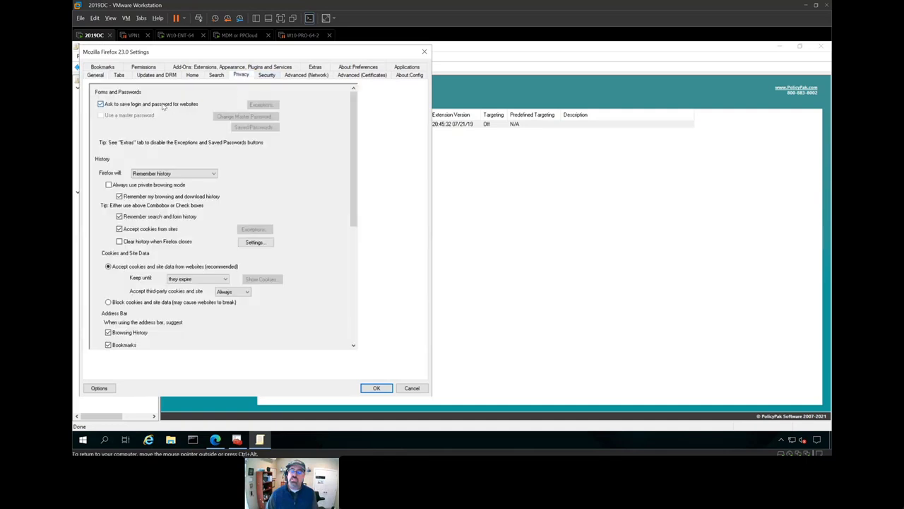
pyautogui.click(163, 106)
pyautogui.rightClick(163, 106)
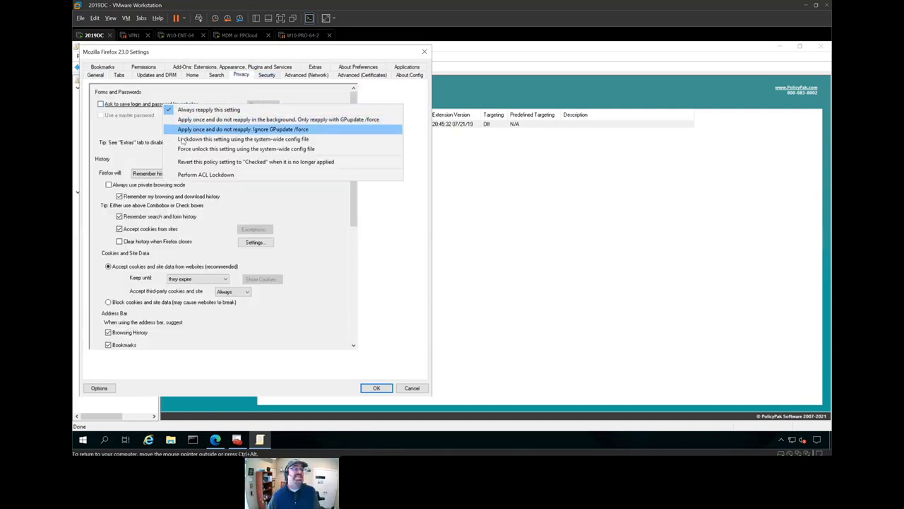
pyautogui.click(181, 140)
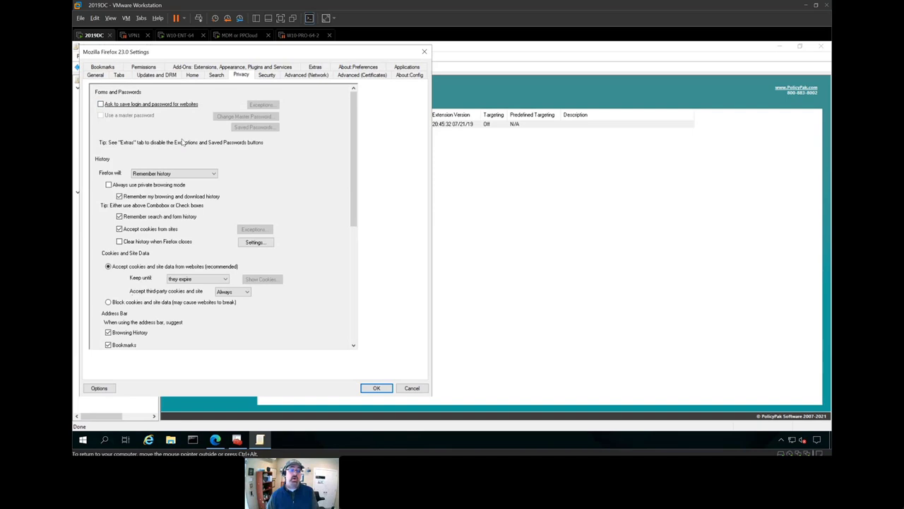
pyautogui.click(365, 387)
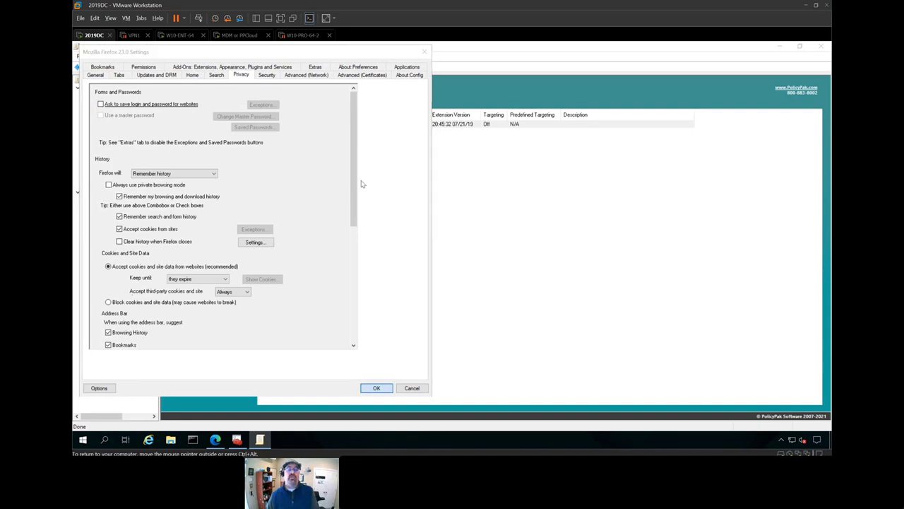
pyautogui.rightClick(281, 162)
pyautogui.moveTo(332, 164)
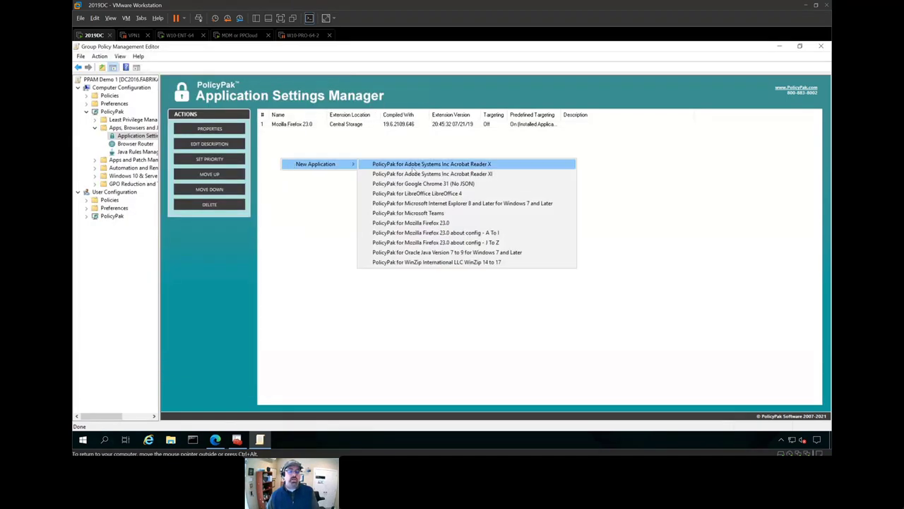
# - Add an Oracle Java 7 to 9 entry, turn off update checks and set SSL/TLS options for TLS 1.2 only
pyautogui.click(450, 253)
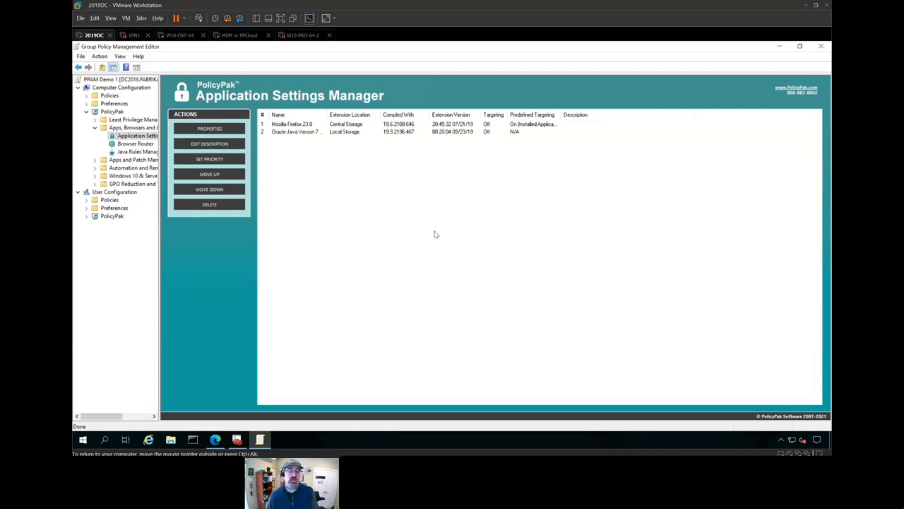
pyautogui.doubleClick(315, 133)
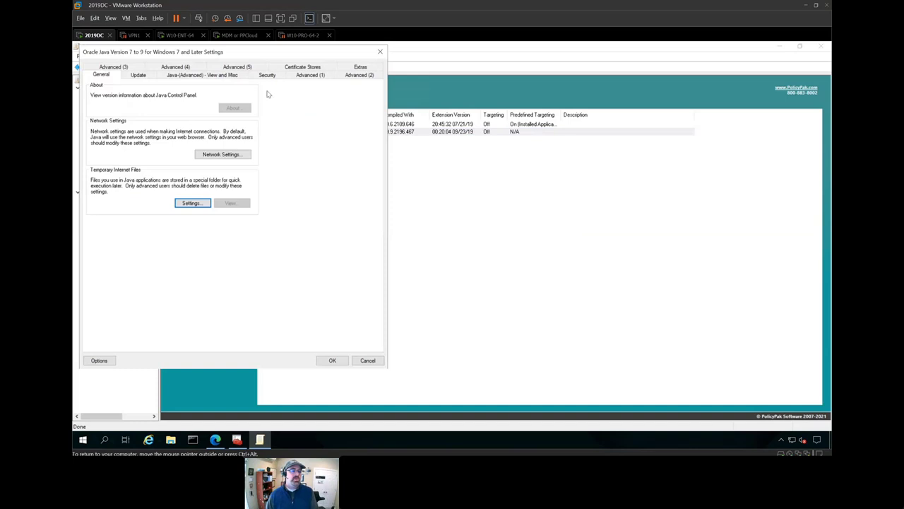
pyautogui.click(141, 75)
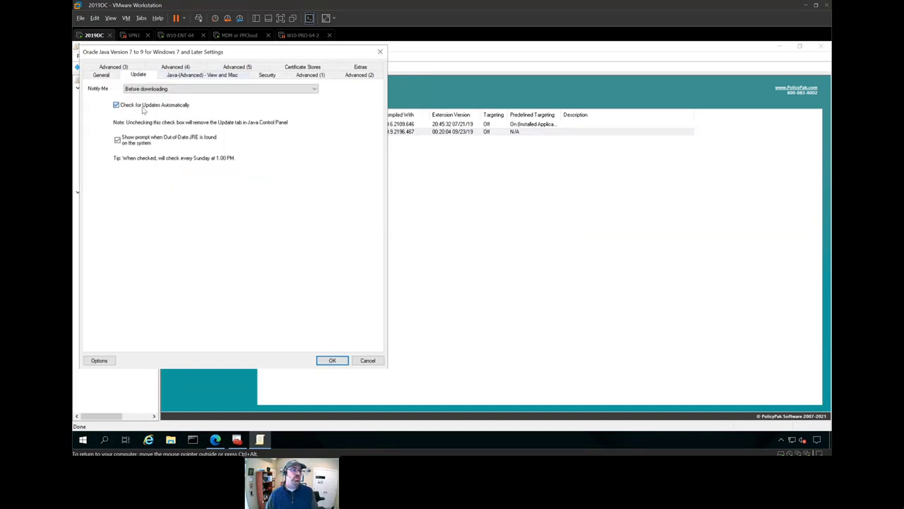
pyautogui.click(143, 106)
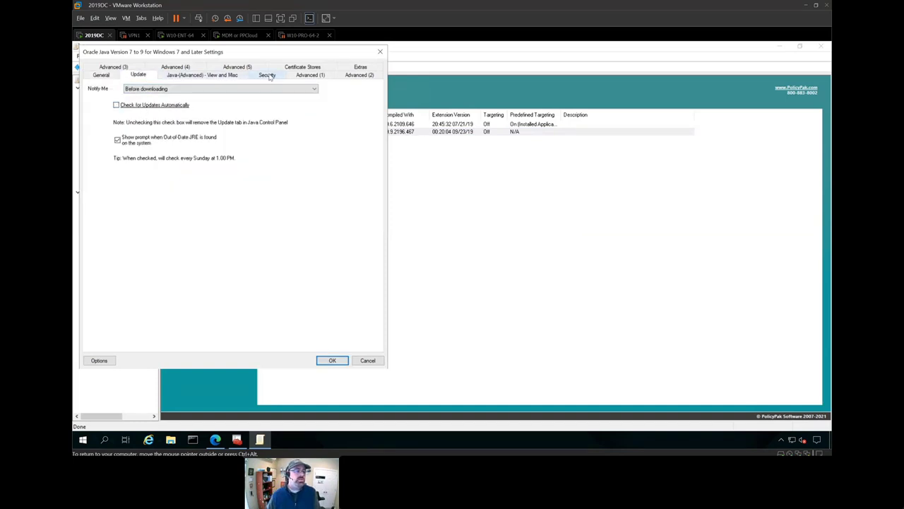
pyautogui.click(175, 67)
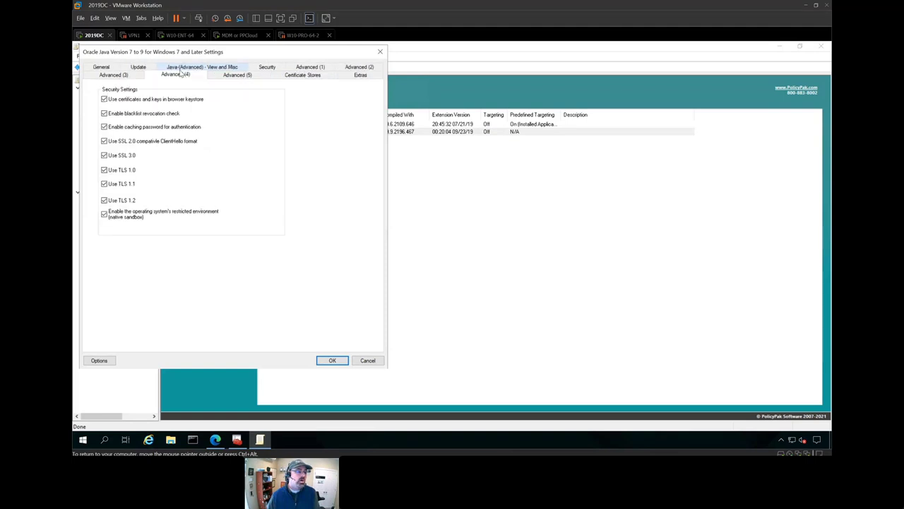
pyautogui.click(127, 142)
pyautogui.click(121, 156)
pyautogui.click(119, 171)
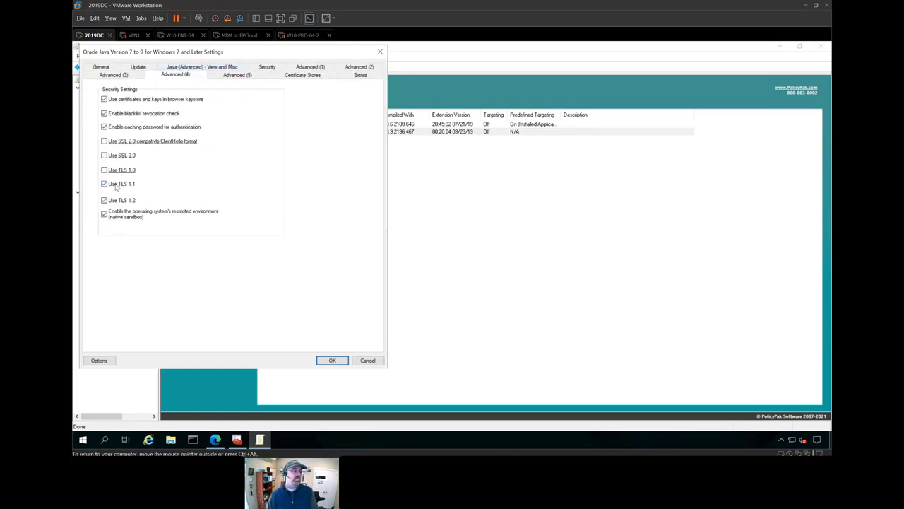
pyautogui.click(118, 185)
pyautogui.click(117, 201)
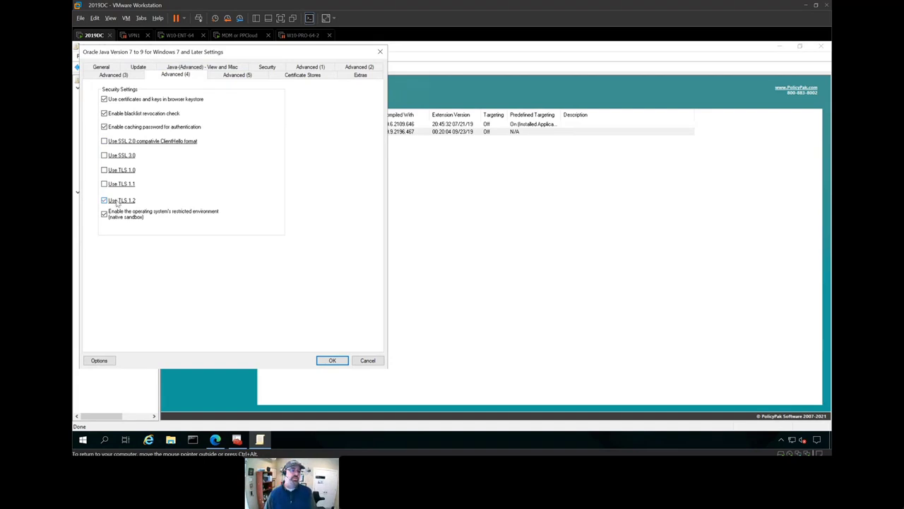
# - Lock down SSL 2.0, SSL 3.0, TLS 1.0, 1.1 and 1.2 via the system-wide config file and save
pyautogui.rightClick(174, 146)
pyautogui.click(191, 179)
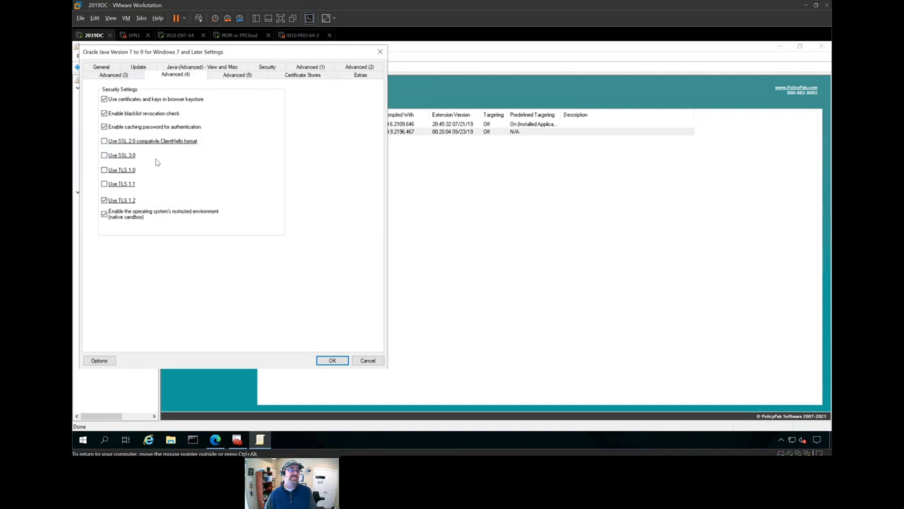
pyautogui.rightClick(130, 157)
pyautogui.click(142, 188)
pyautogui.rightClick(133, 174)
pyautogui.click(154, 209)
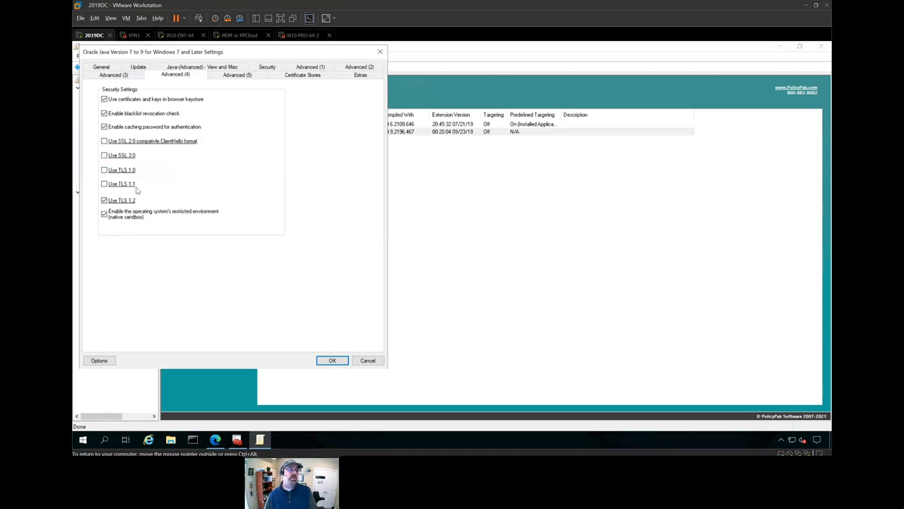
pyautogui.rightClick(131, 187)
pyautogui.click(151, 221)
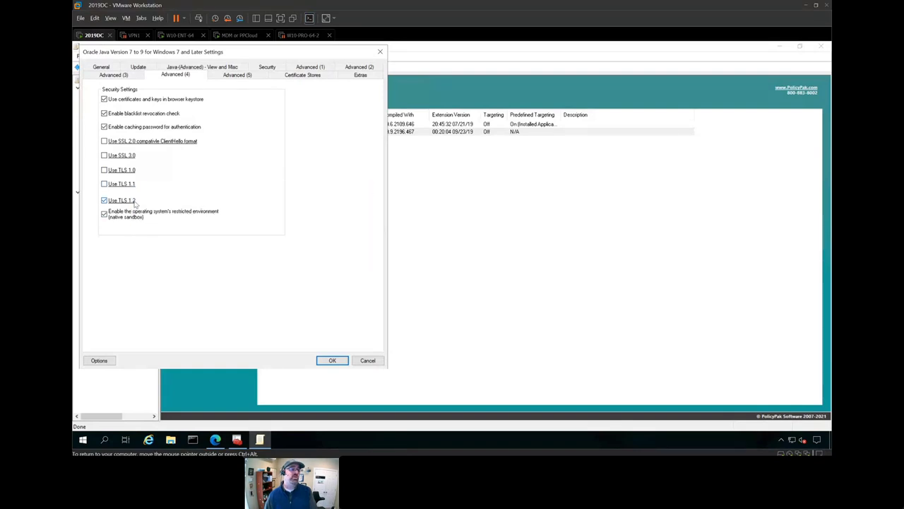
pyautogui.rightClick(134, 202)
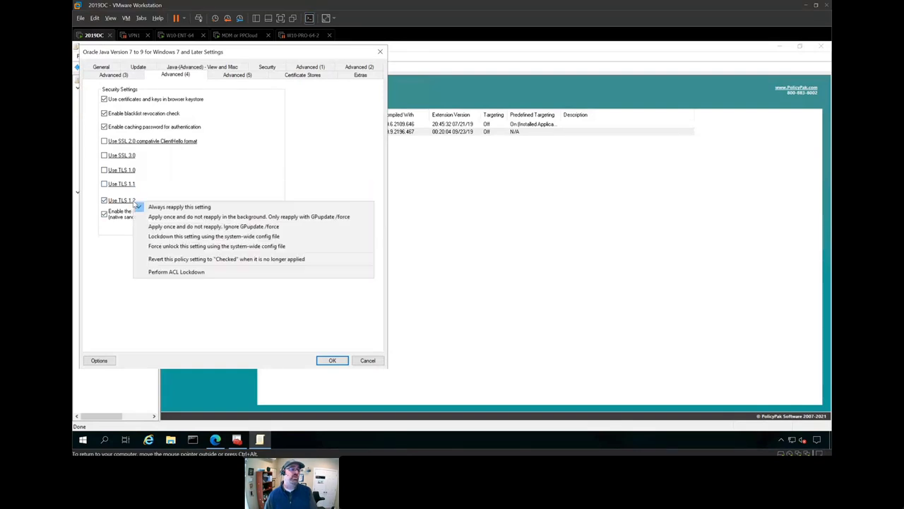
pyautogui.click(149, 239)
pyautogui.click(416, 274)
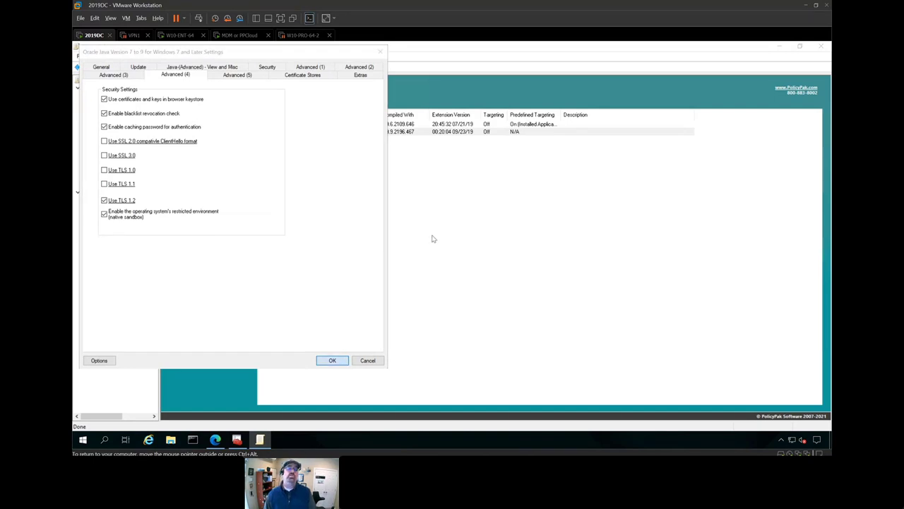
# - Rerun gpupdate on the W10-ENT-64 client to refresh policy
pyautogui.click(176, 36)
pyautogui.press('Up')
pyautogui.press('Return')
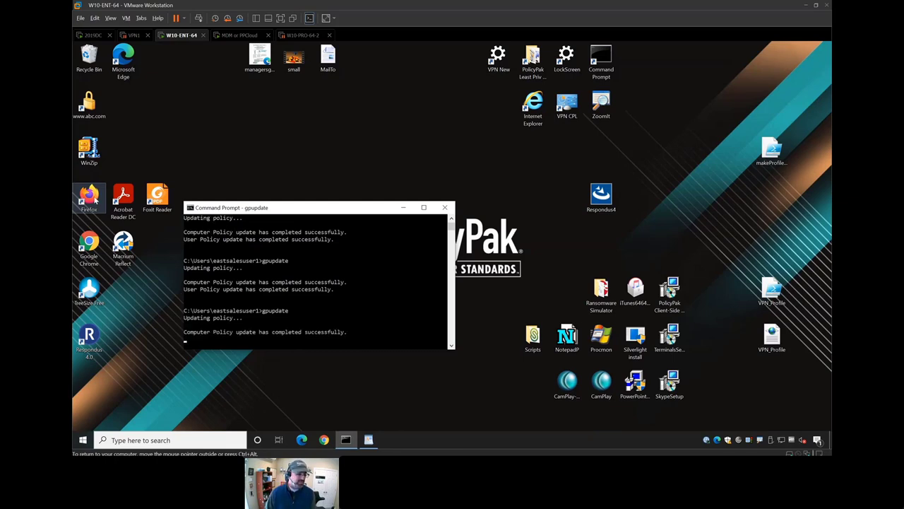
# - Check Firefox's Privacy & Security logins option is unchecked and locked, then quit closing three tabs
pyautogui.doubleClick(89, 198)
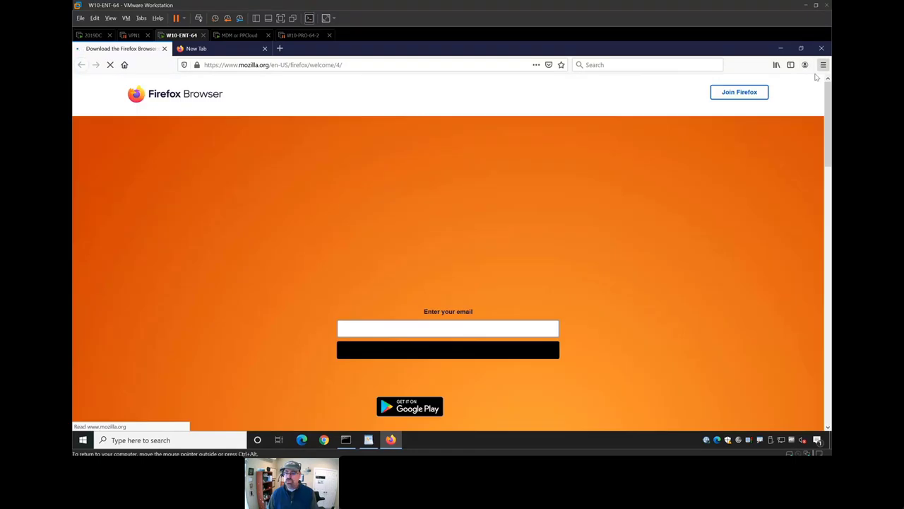
pyautogui.click(823, 65)
pyautogui.click(735, 236)
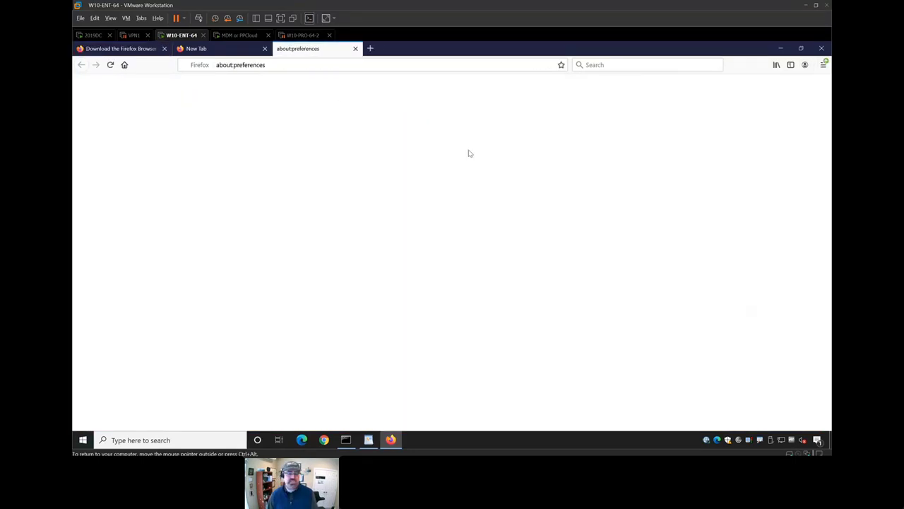
pyautogui.click(132, 182)
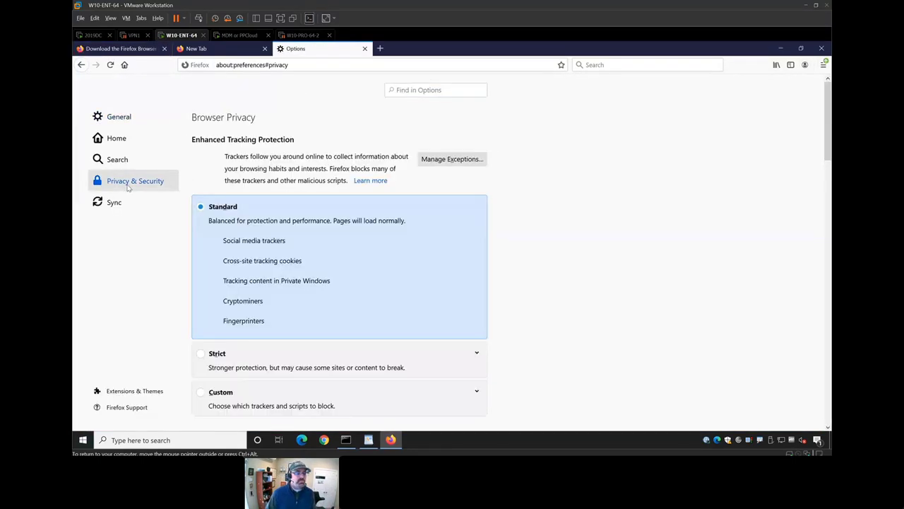
pyautogui.scroll(-5, 365, 269)
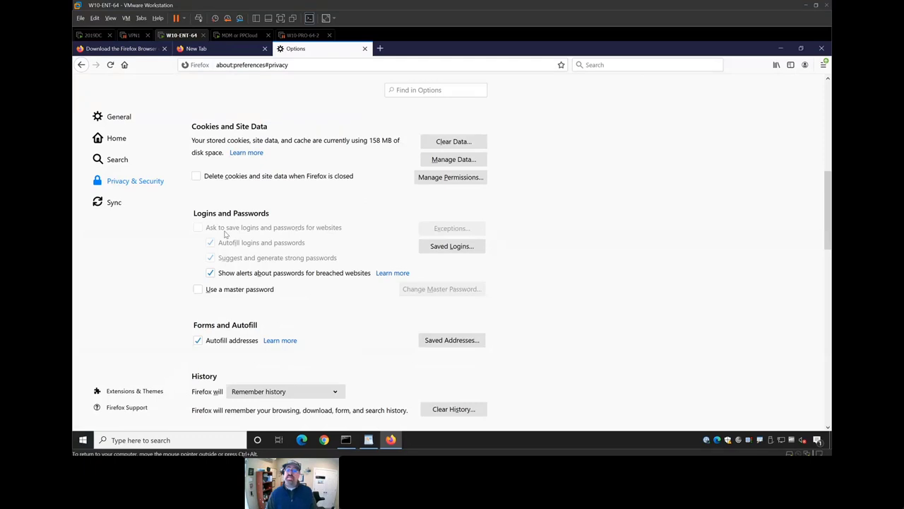
pyautogui.click(822, 48)
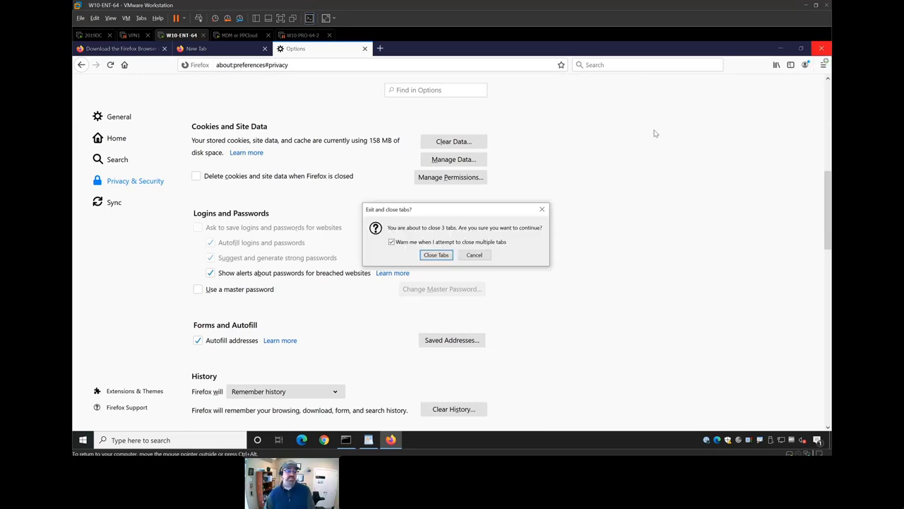
pyautogui.click(436, 256)
# - Open Configure Java and confirm SSL 2.0, TLS 1.0 and 1.1 are disabled and locked on the Advanced tab
pyautogui.press('super')
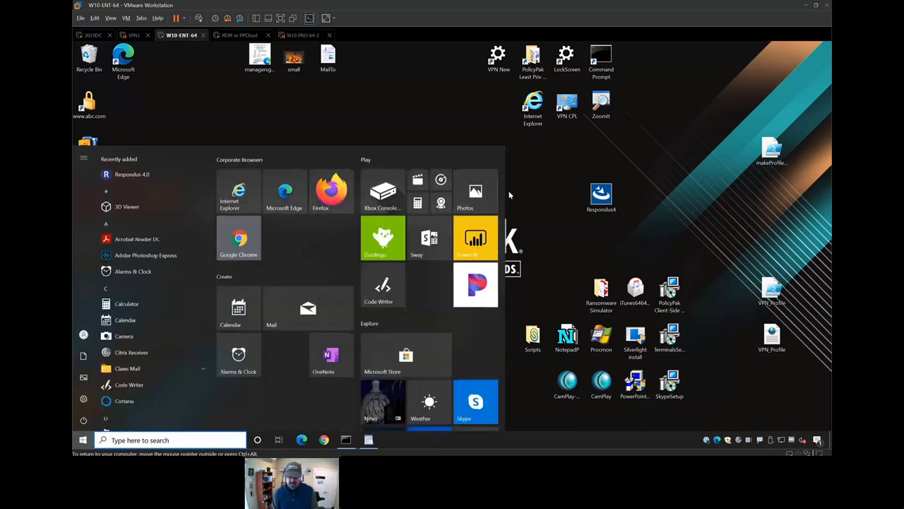
pyautogui.write('iava')
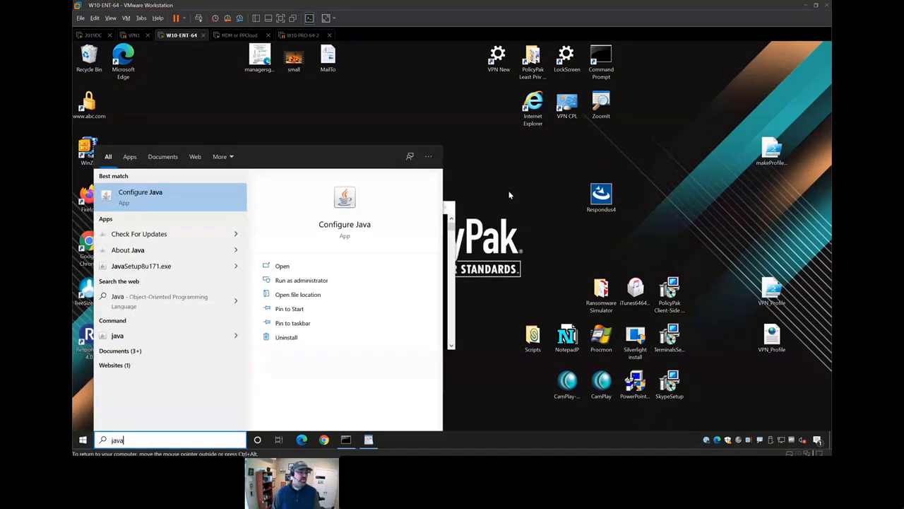
pyautogui.press('Return')
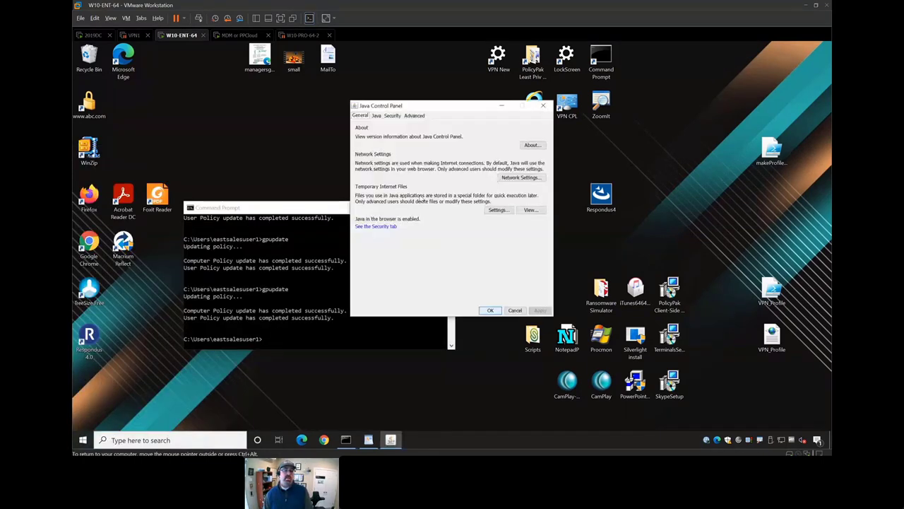
pyautogui.click(393, 115)
pyautogui.click(415, 116)
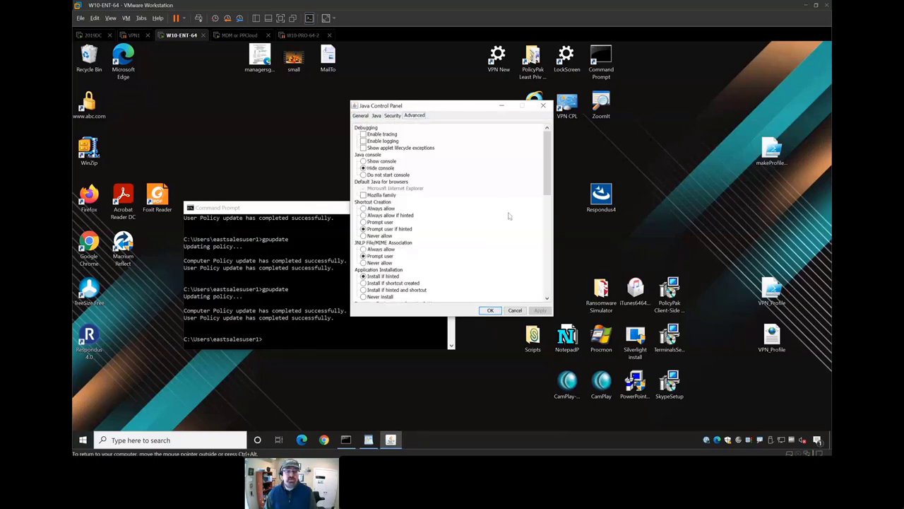
pyautogui.moveTo(547, 169); pyautogui.dragTo(548, 272)
pyautogui.hotkey('ctrl', '1')
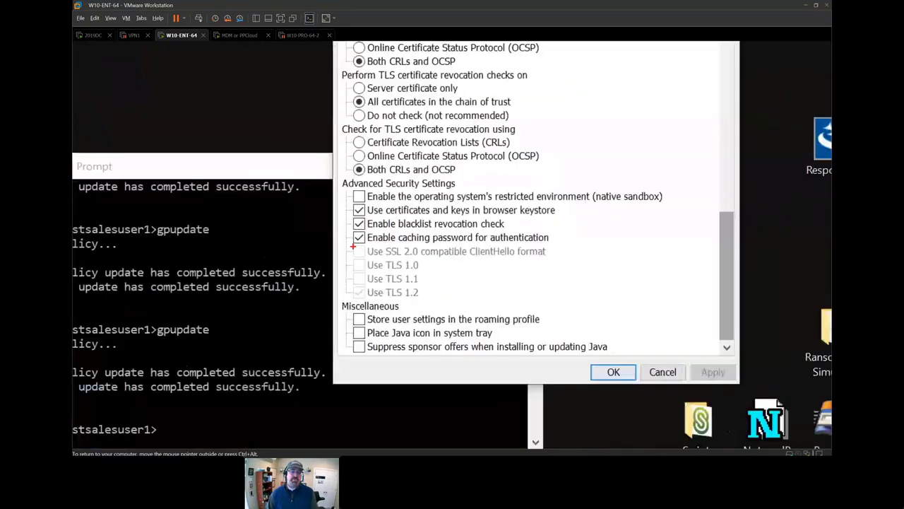
pyautogui.moveTo(341, 236)
pyautogui.mouseDown()
pyautogui.moveTo(657, 343)
pyautogui.moveTo(653, 306)
pyautogui.mouseUp()
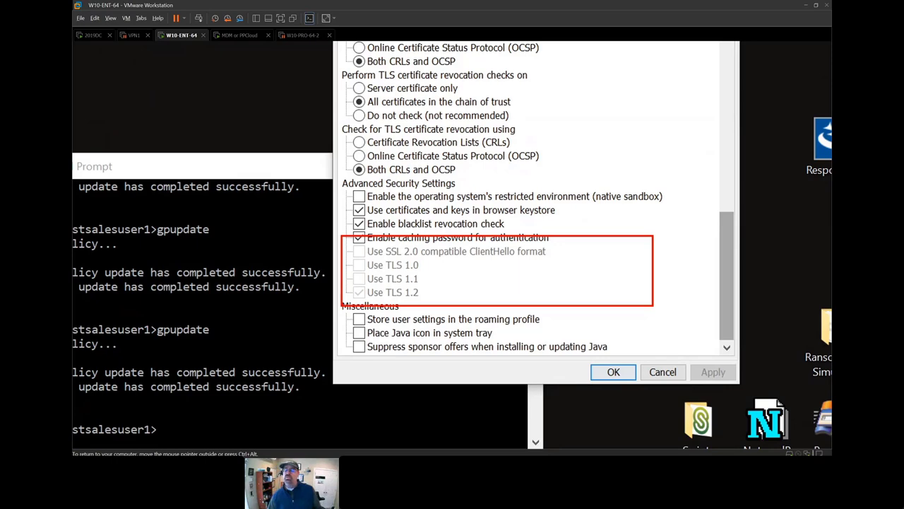
pyautogui.press('Escape')
pyautogui.click(512, 310)
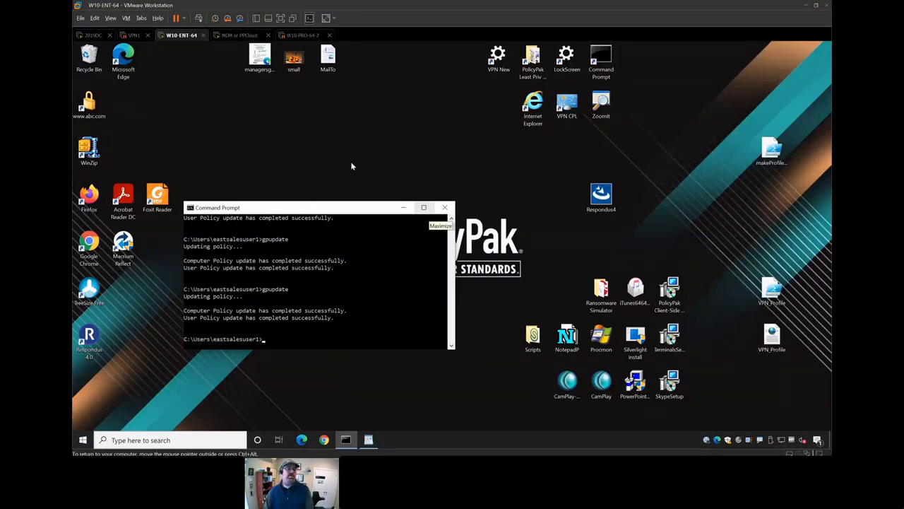
pyautogui.click(236, 36)
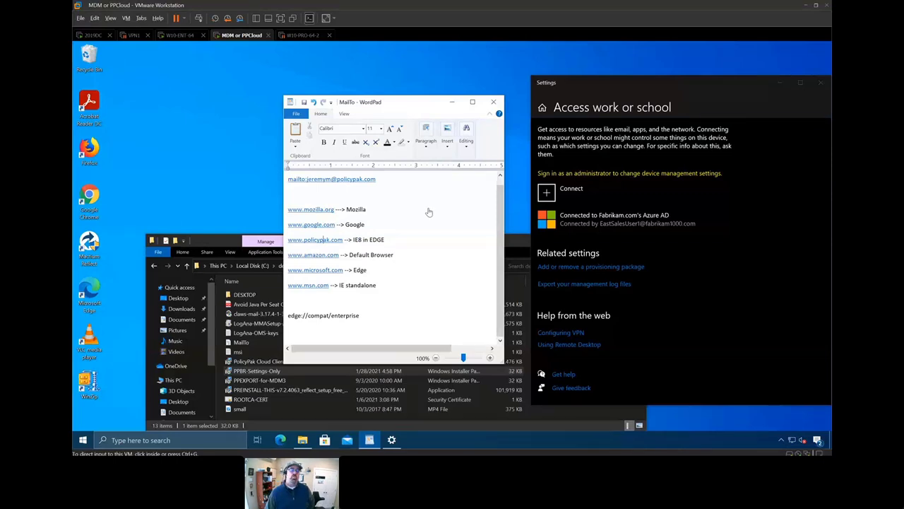
pyautogui.click(392, 205)
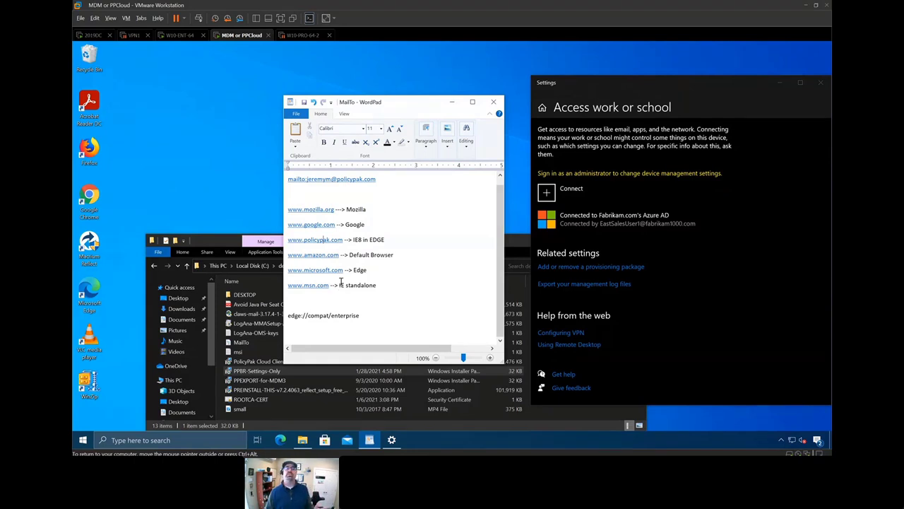
pyautogui.click(313, 209)
pyautogui.click(378, 259)
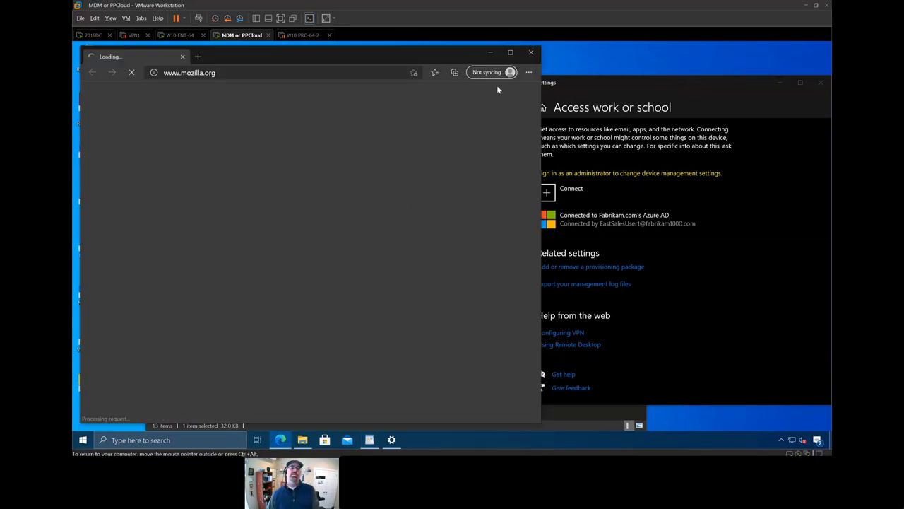
pyautogui.click(532, 56)
pyautogui.click(325, 225)
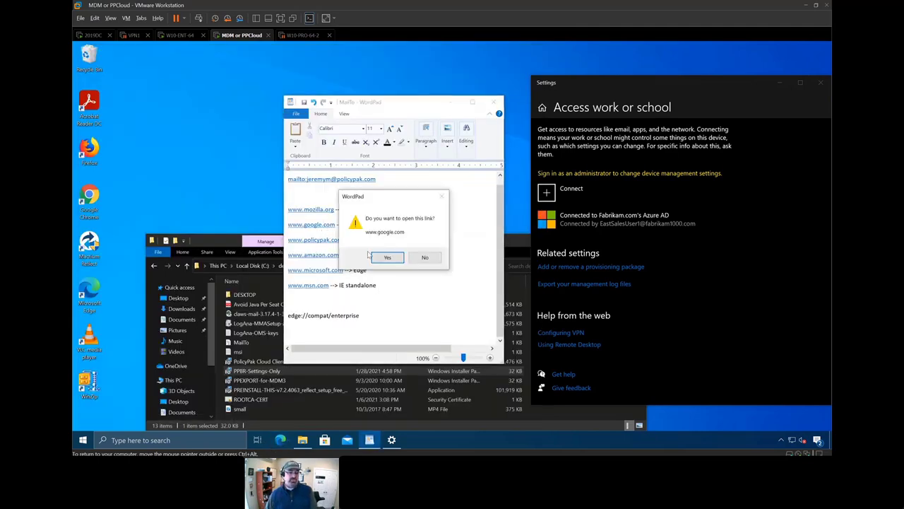
pyautogui.click(387, 257)
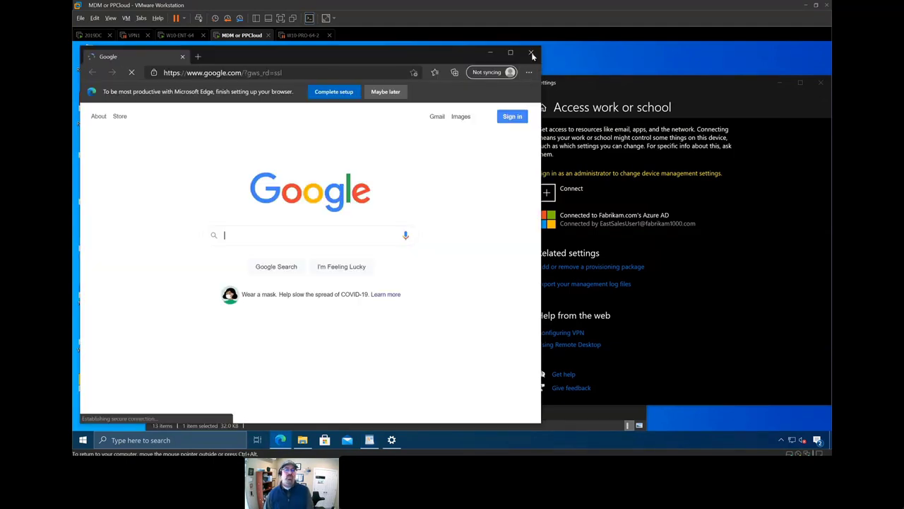
pyautogui.click(531, 52)
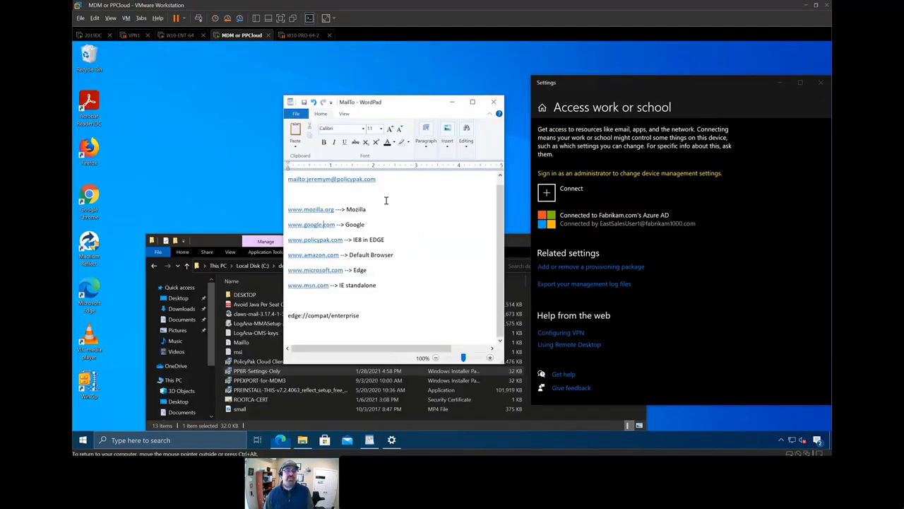
pyautogui.click(325, 241)
pyautogui.click(382, 258)
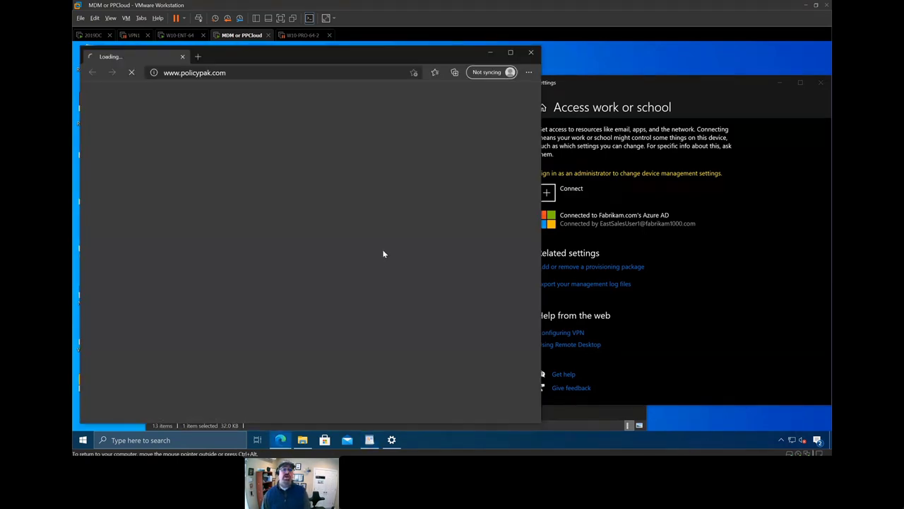
pyautogui.click(531, 52)
pyautogui.click(91, 36)
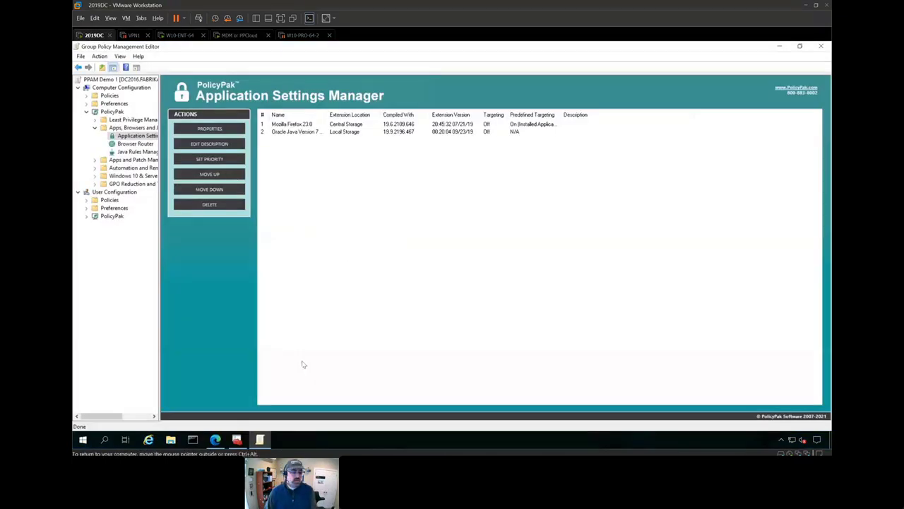
# - Edit the PPBR Browser Router GPO and expand PolicyPak's Browser Router settings to show Collection 1
pyautogui.click(237, 439)
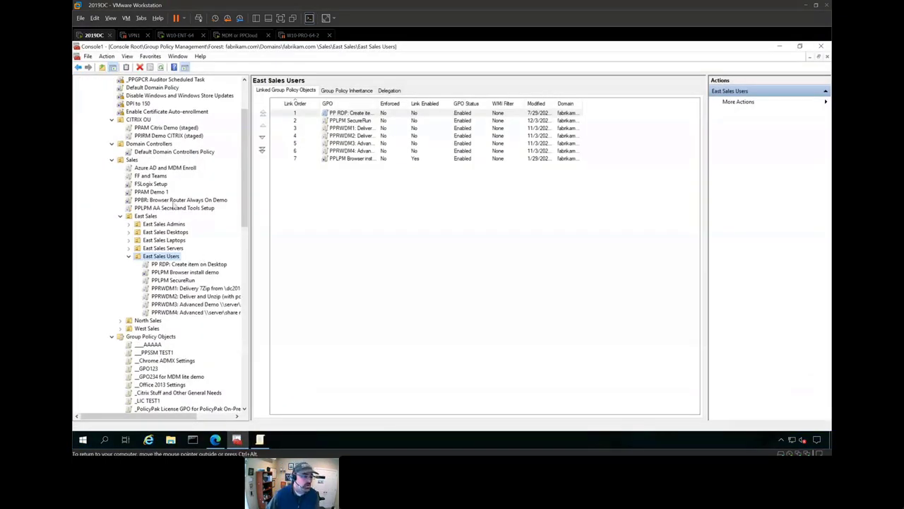
pyautogui.rightClick(176, 201)
pyautogui.click(190, 206)
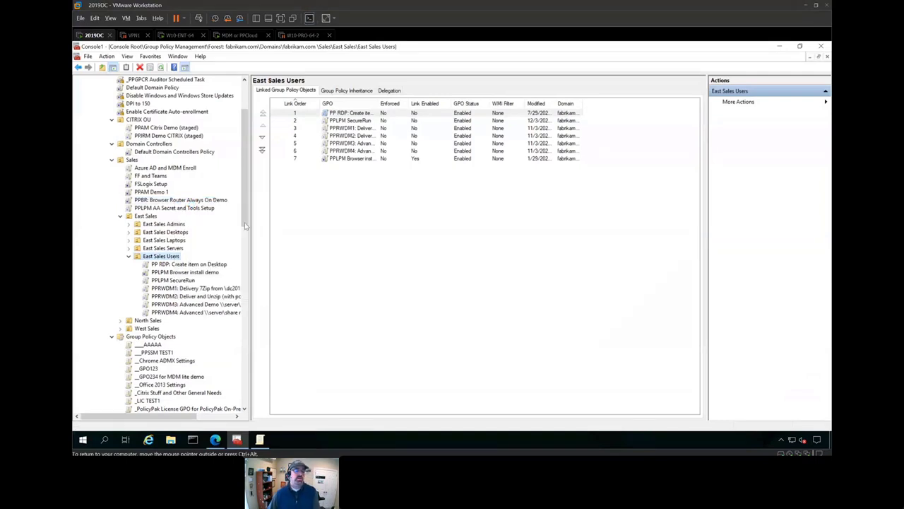
pyautogui.doubleClick(242, 84)
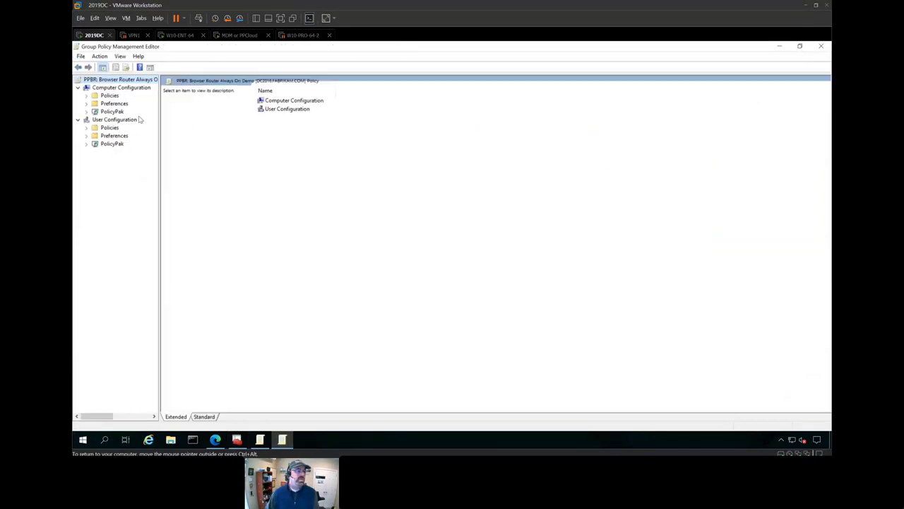
pyautogui.click(86, 112)
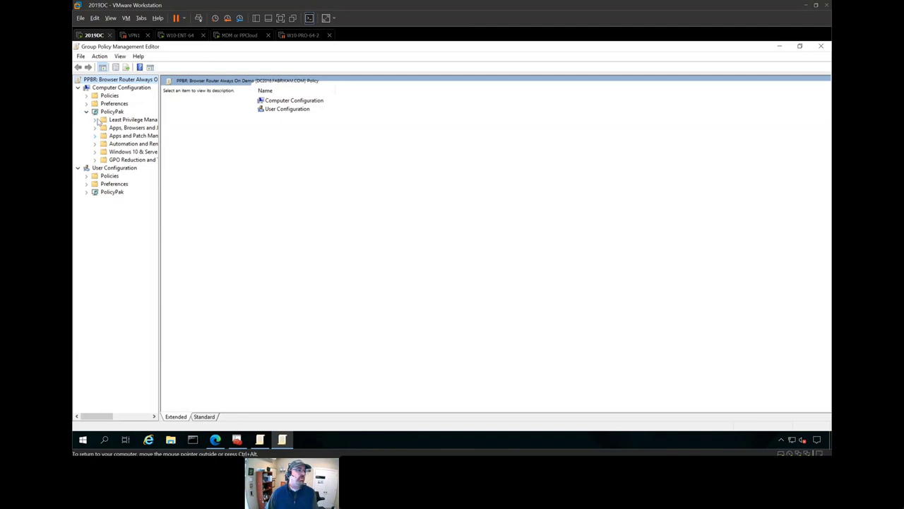
pyautogui.click(94, 120)
pyautogui.click(95, 136)
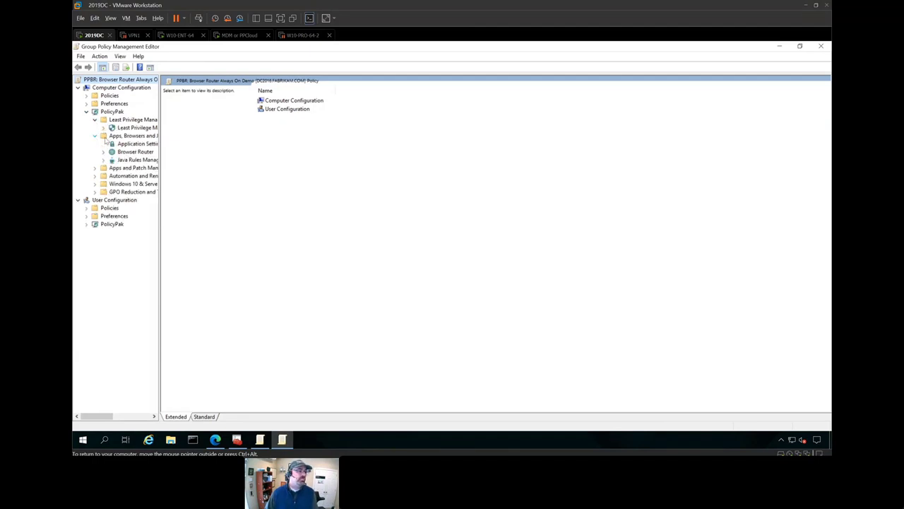
pyautogui.click(131, 151)
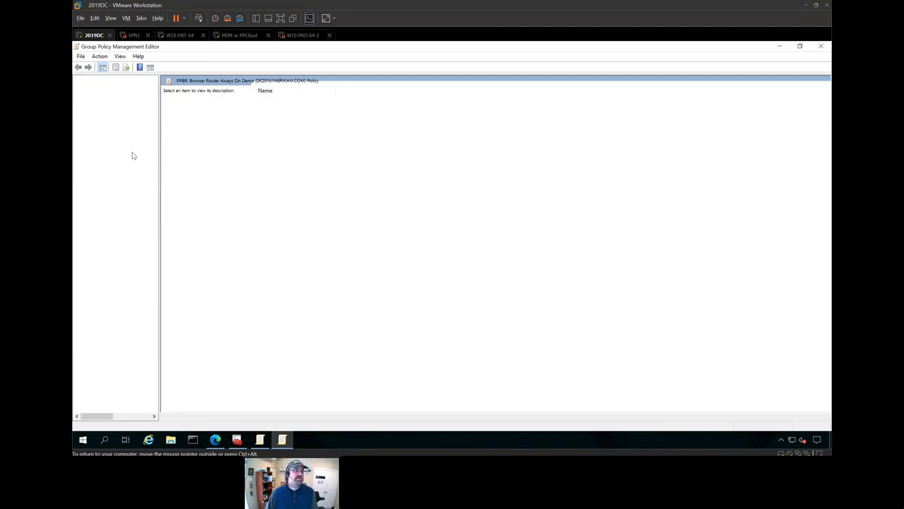
pyautogui.doubleClick(311, 123)
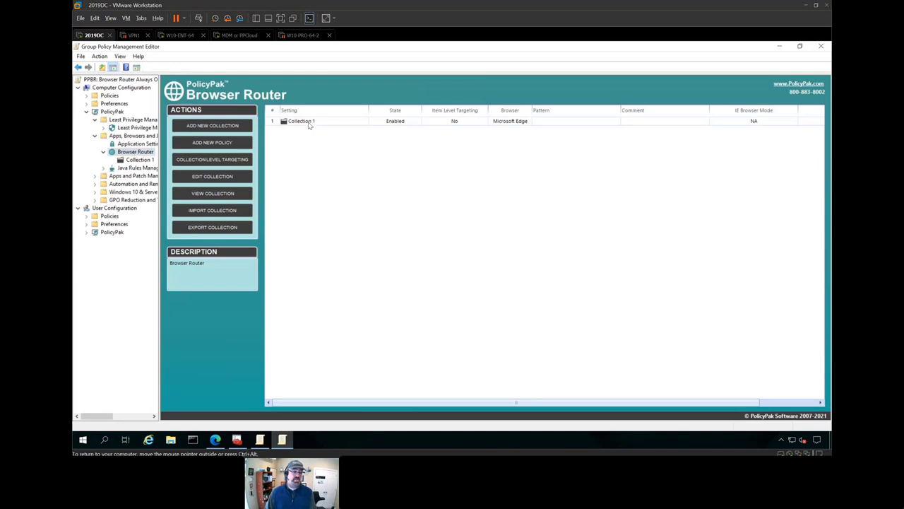
# - Export Collection 1 as PPBR-SUMMIT2.xml into the Desktop's XMLs and MSI and licenses folder
pyautogui.rightClick(135, 163)
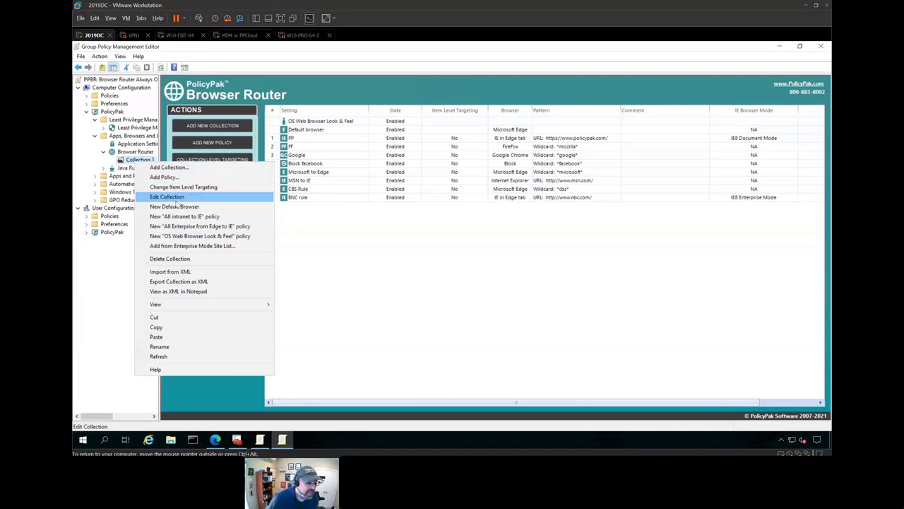
pyautogui.click(185, 281)
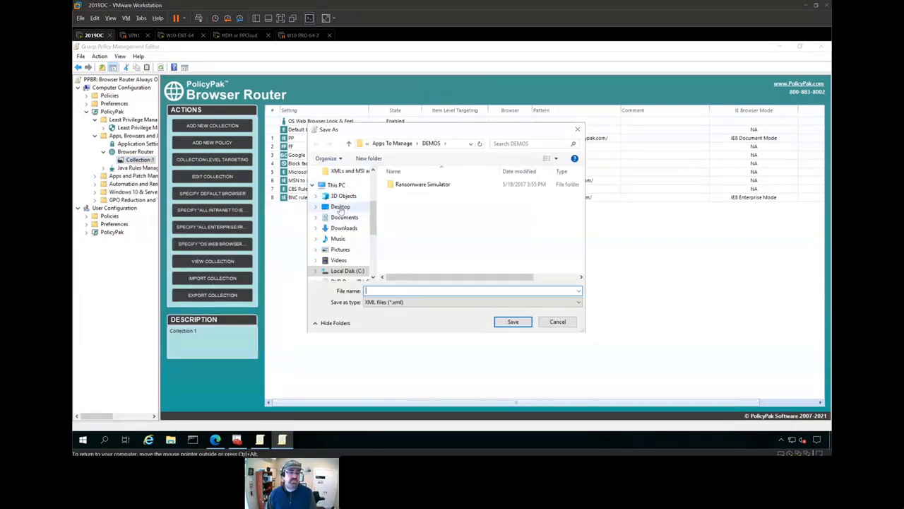
pyautogui.click(341, 206)
pyautogui.scroll(-2, 438, 233)
pyautogui.click(438, 230)
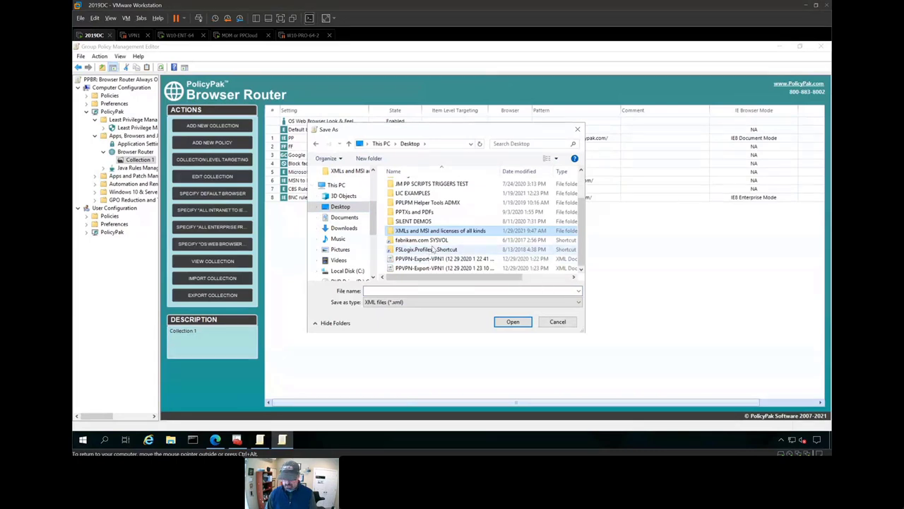
pyautogui.press('Return')
pyautogui.click(407, 290)
pyautogui.write('P')
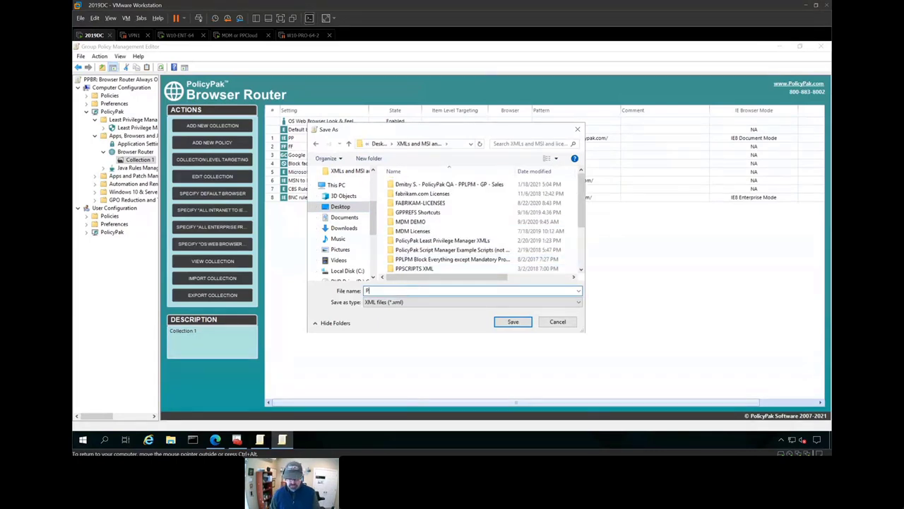
pyautogui.write('PBR-SUMMIT')
pyautogui.press('Down')
pyautogui.press('Return')
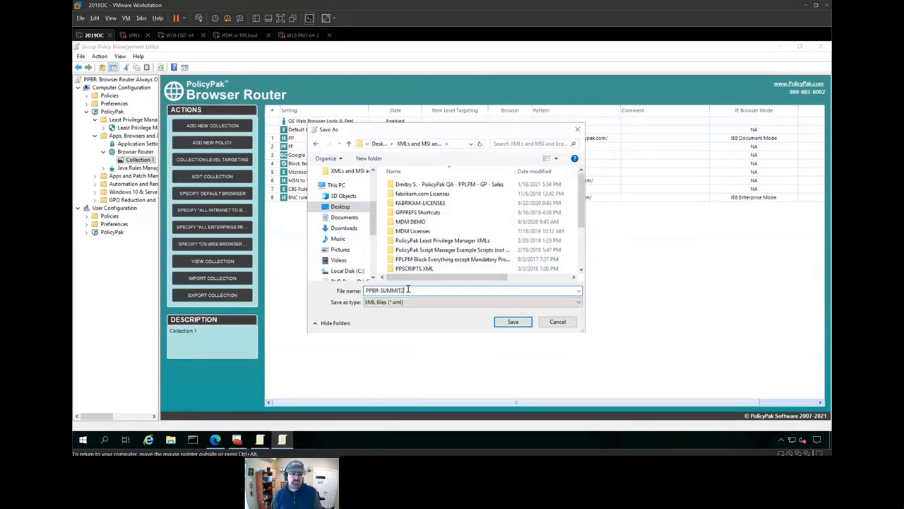
pyautogui.press('Return')
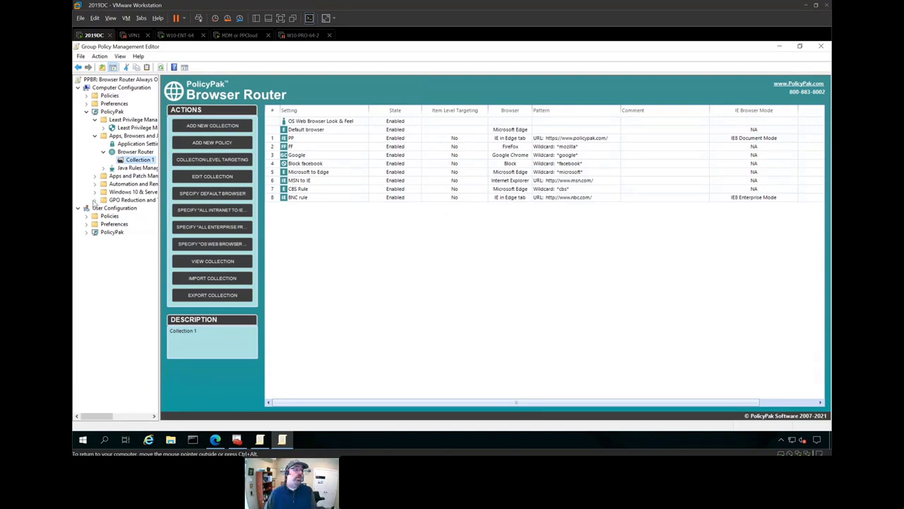
# - Close the Group Policy Management Editor window
pyautogui.click(94, 200)
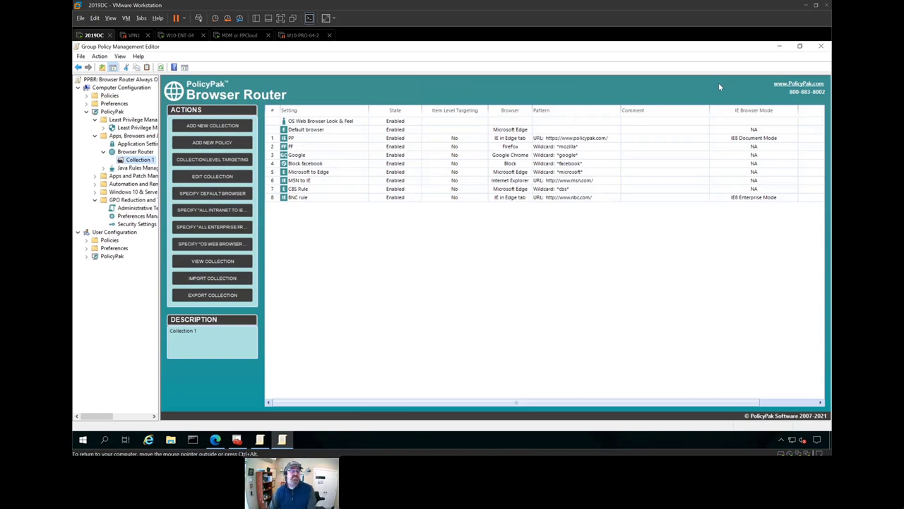
pyautogui.click(781, 48)
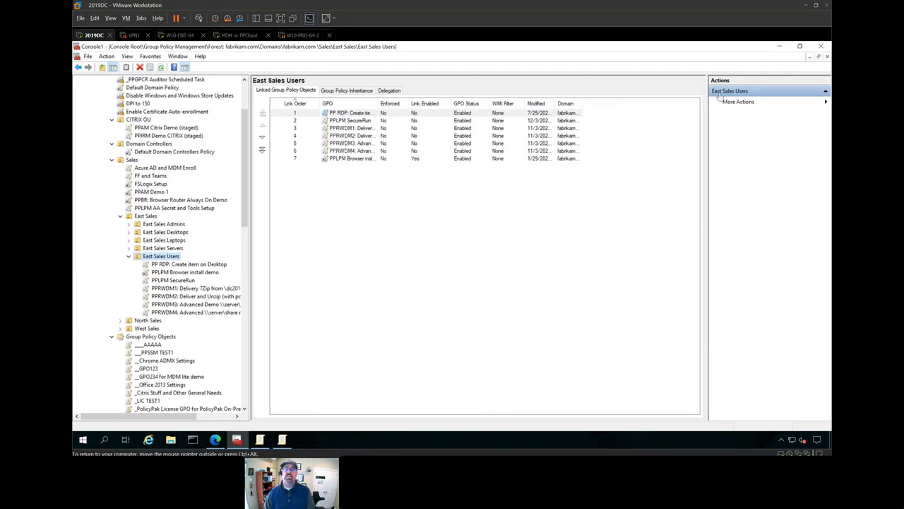
pyautogui.hotkey('alt', 'Tab')
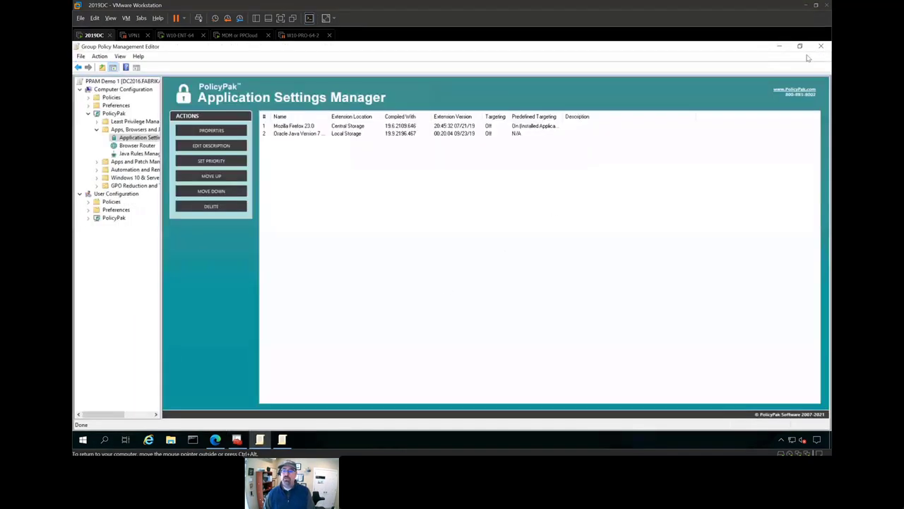
pyautogui.click(820, 47)
# - Launch PolicyPak Exporter Tool, create a new MSI installer and add PPBR-SUMMIT2.xml to it
pyautogui.press('super')
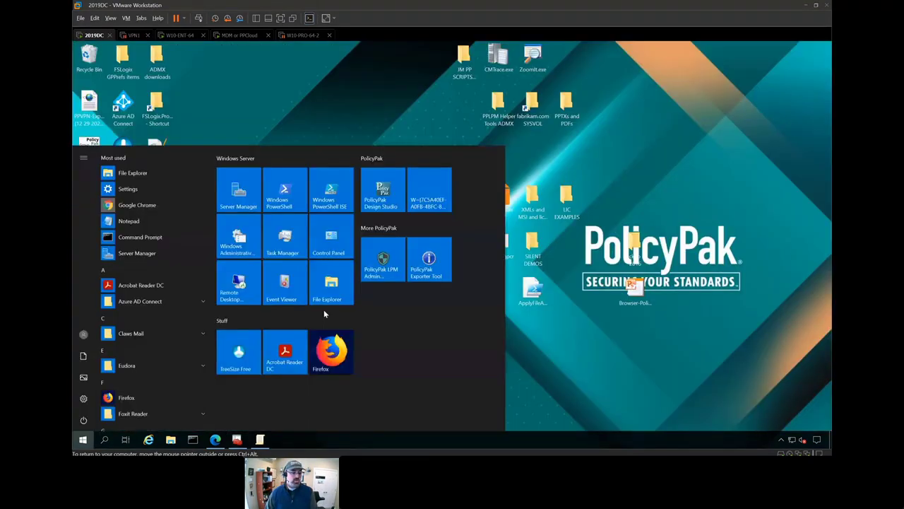
pyautogui.click(431, 262)
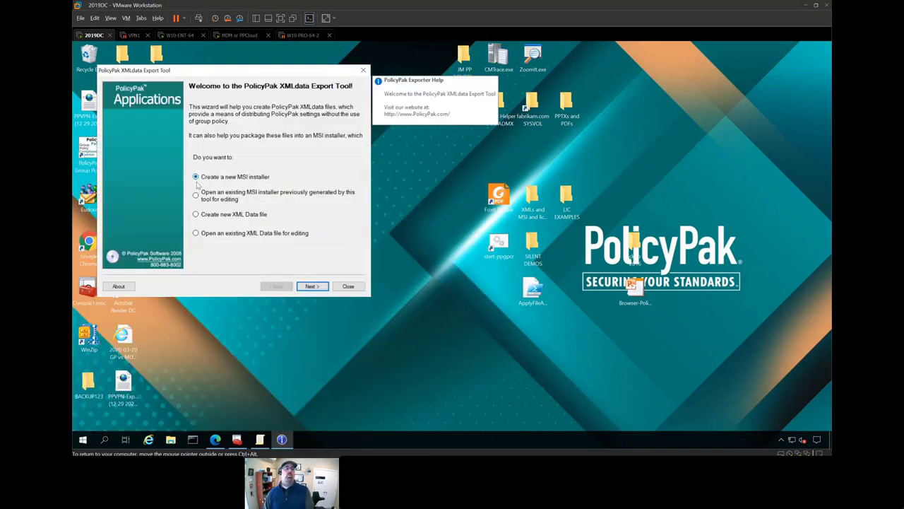
pyautogui.press('Return')
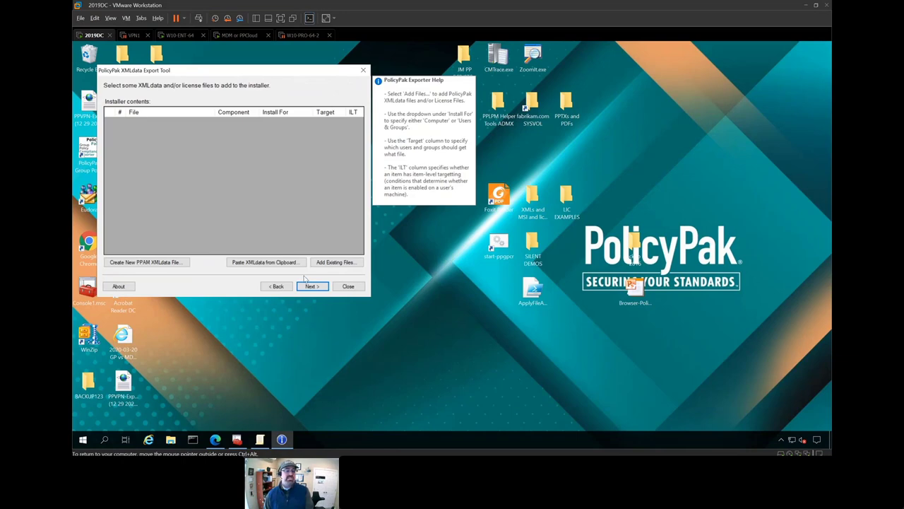
pyautogui.click(329, 263)
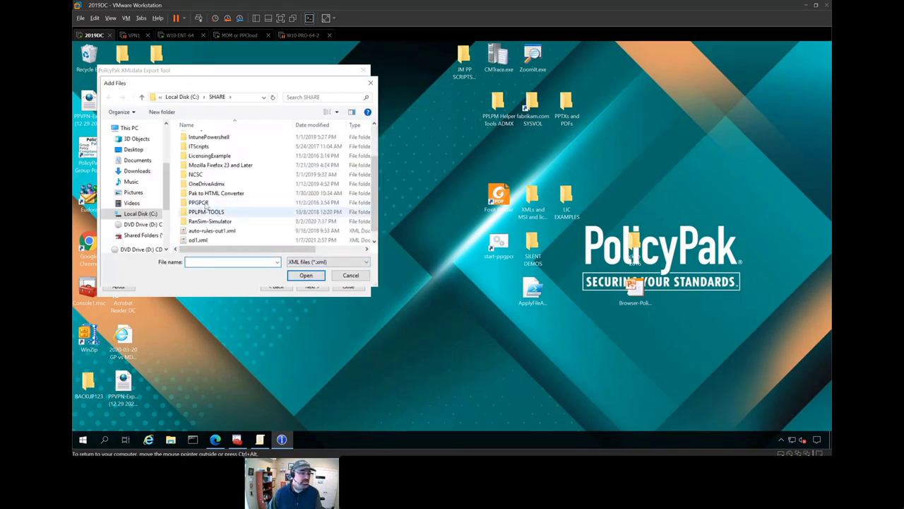
pyautogui.click(134, 149)
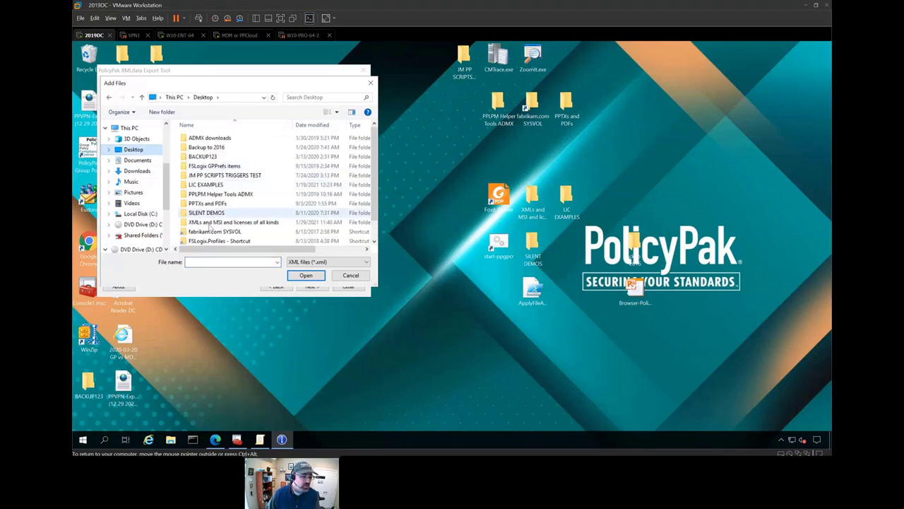
pyautogui.doubleClick(230, 222)
pyautogui.scroll(-2, 233, 203)
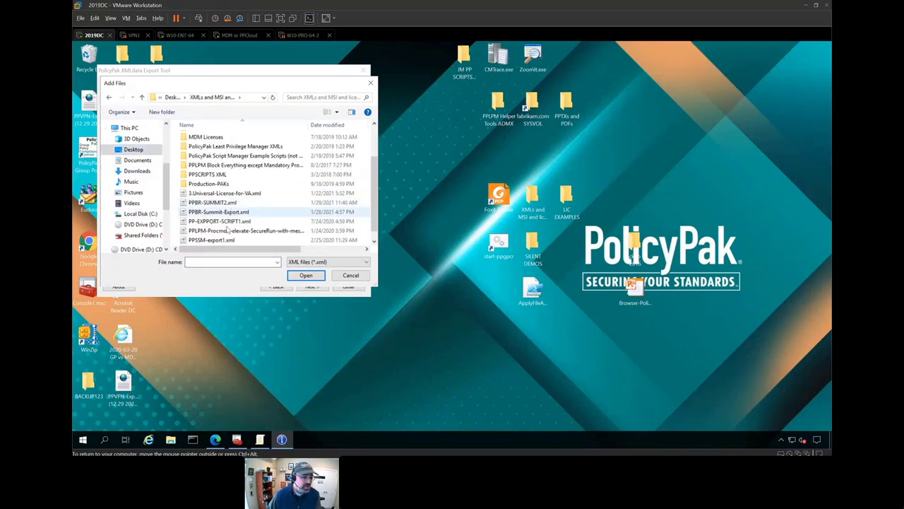
pyautogui.doubleClick(223, 203)
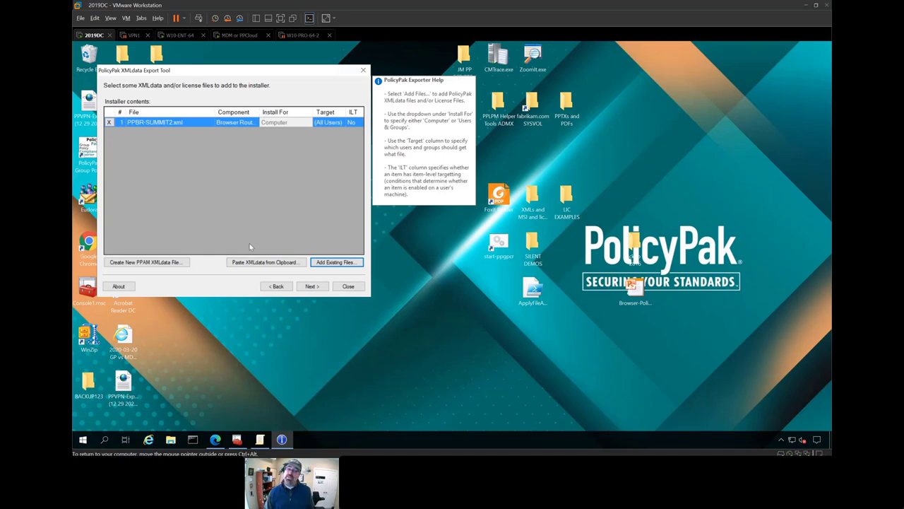
# - Keep the default installer properties and save the MSI to the Desktop as _SUMMIT123.msi
pyautogui.click(309, 286)
pyautogui.click(308, 287)
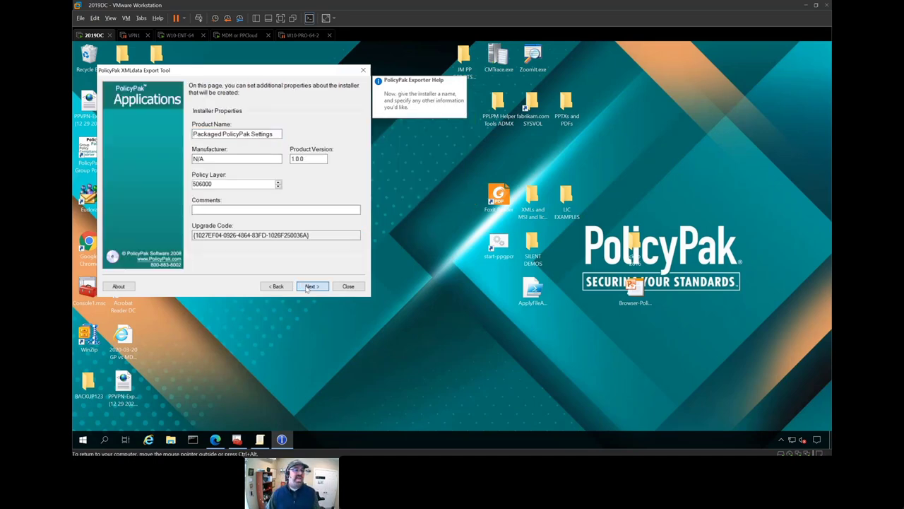
pyautogui.click(309, 287)
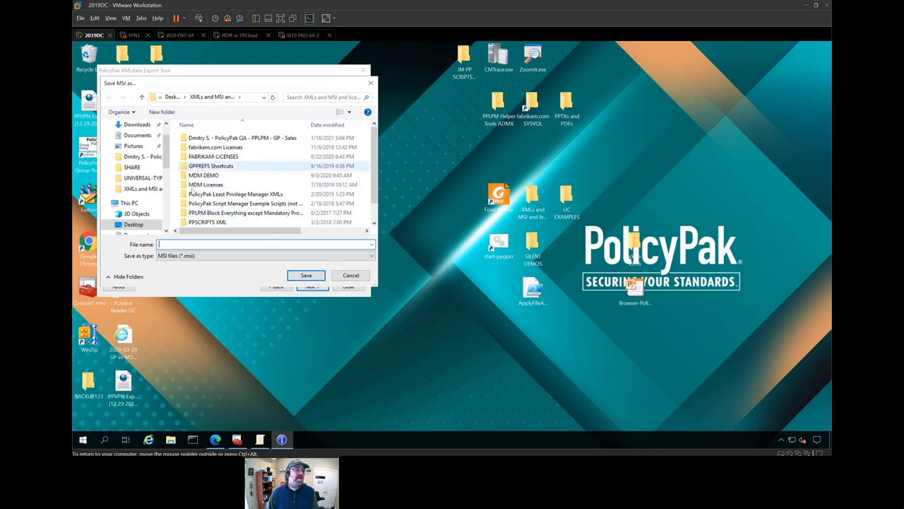
pyautogui.click(132, 224)
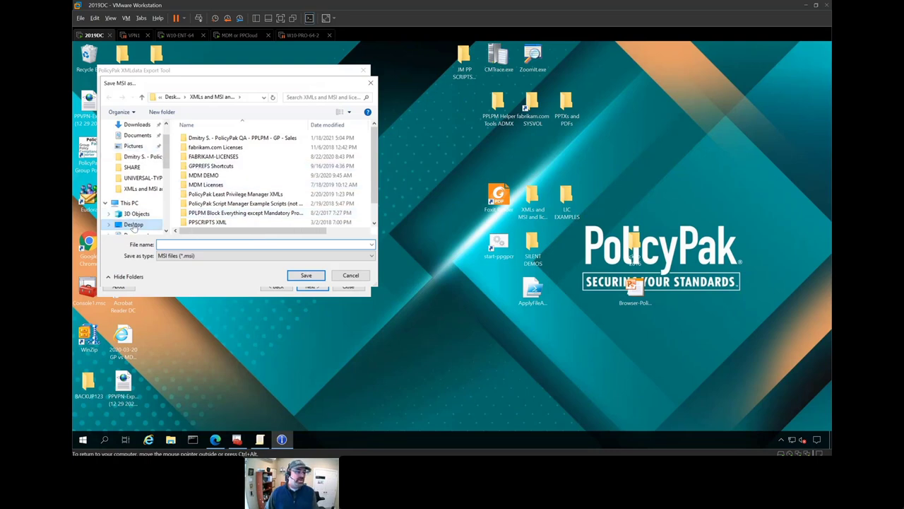
pyautogui.click(168, 243)
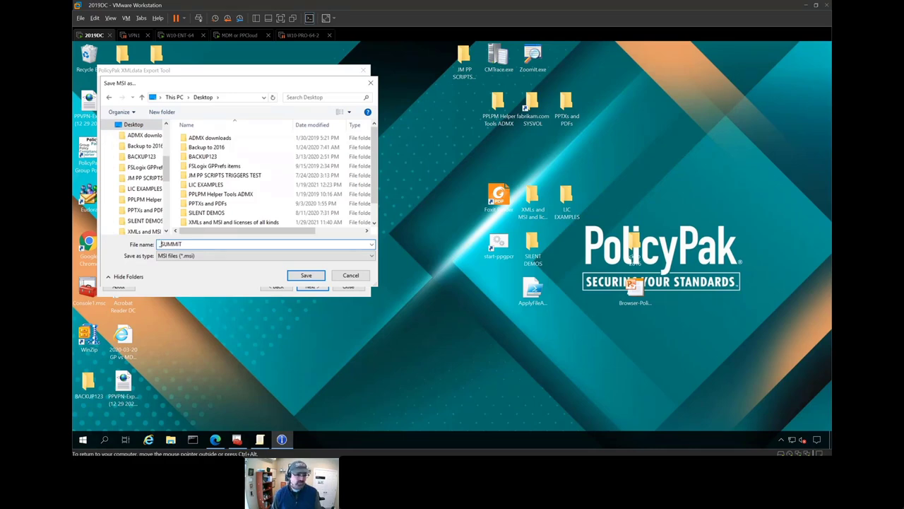
pyautogui.press('Return')
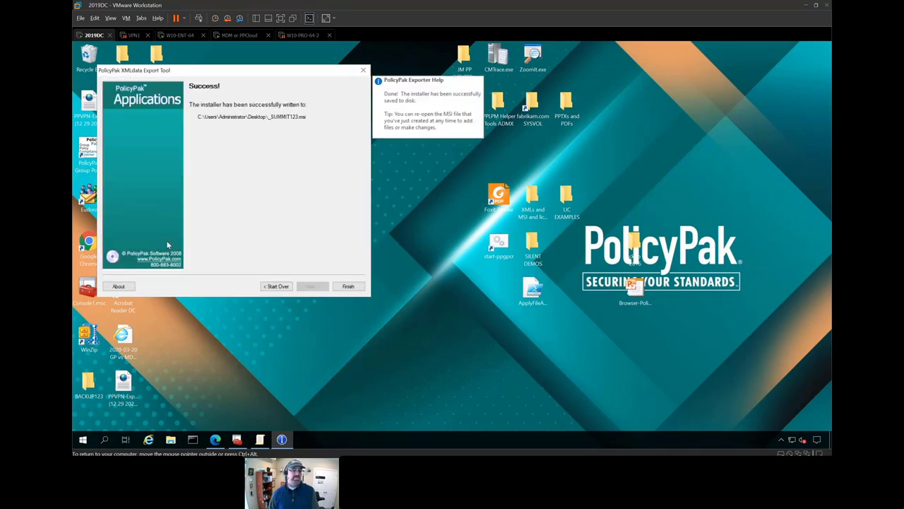
pyautogui.click(348, 287)
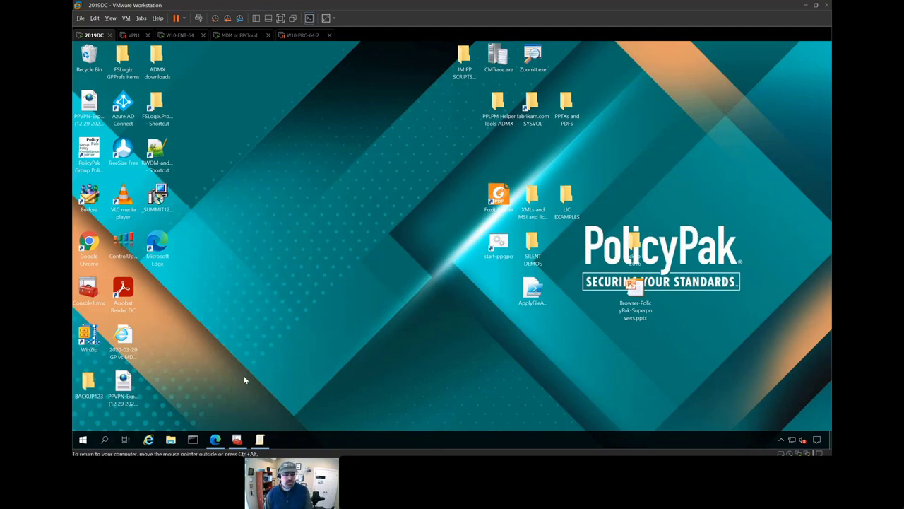
pyautogui.click(215, 440)
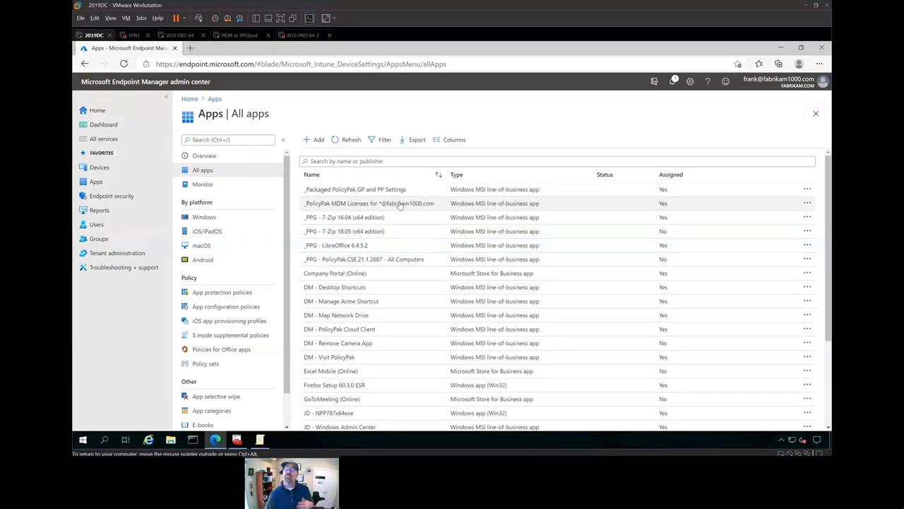
pyautogui.click(399, 205)
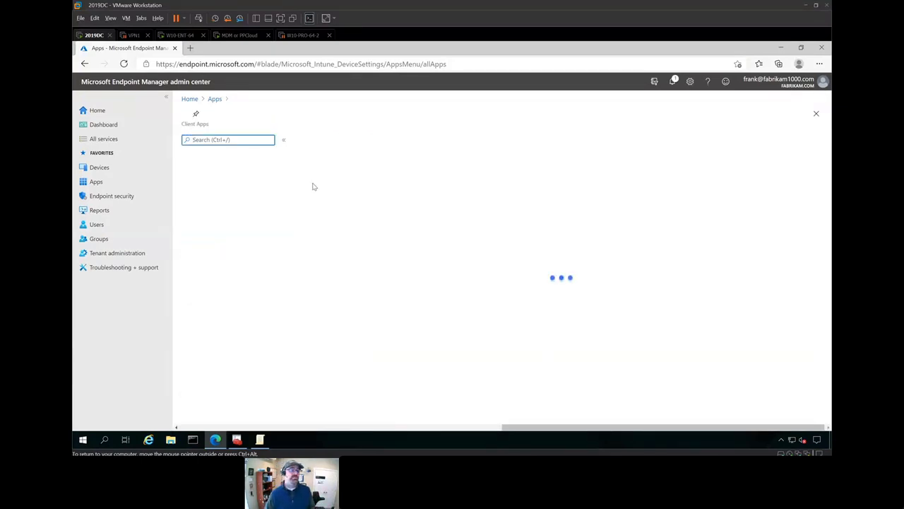
pyautogui.click(214, 99)
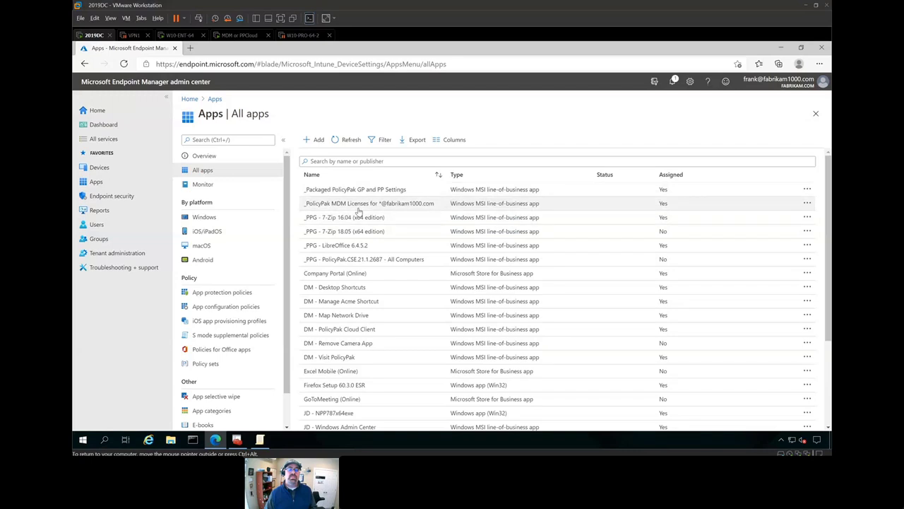
# - Start adding a new app of type Line-of-business app
pyautogui.click(317, 141)
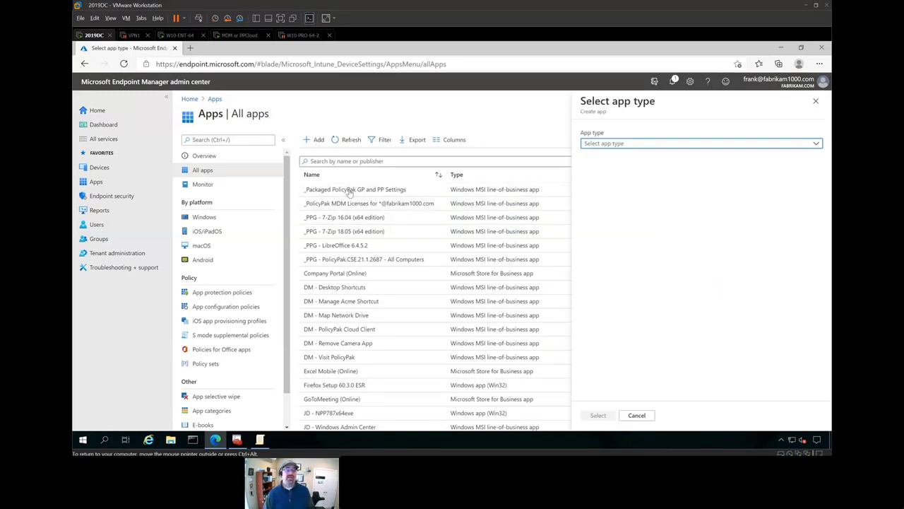
pyautogui.click(743, 150)
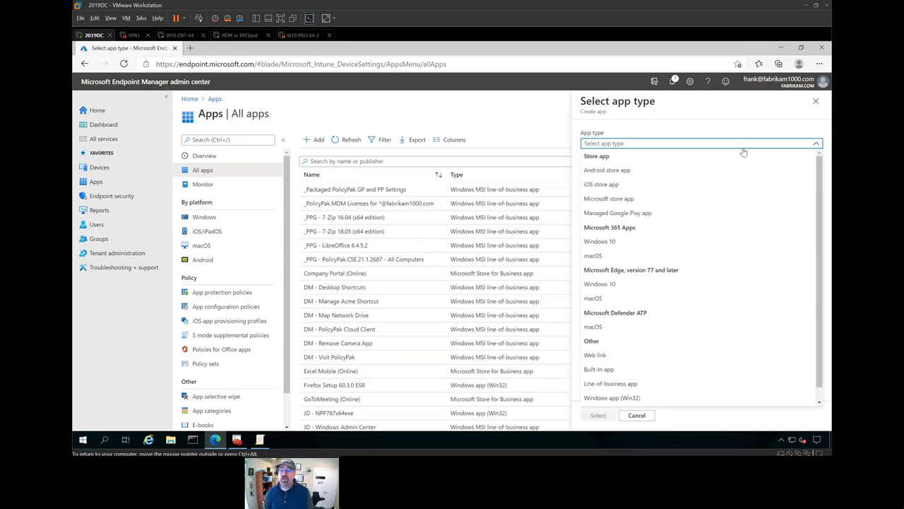
pyautogui.click(619, 384)
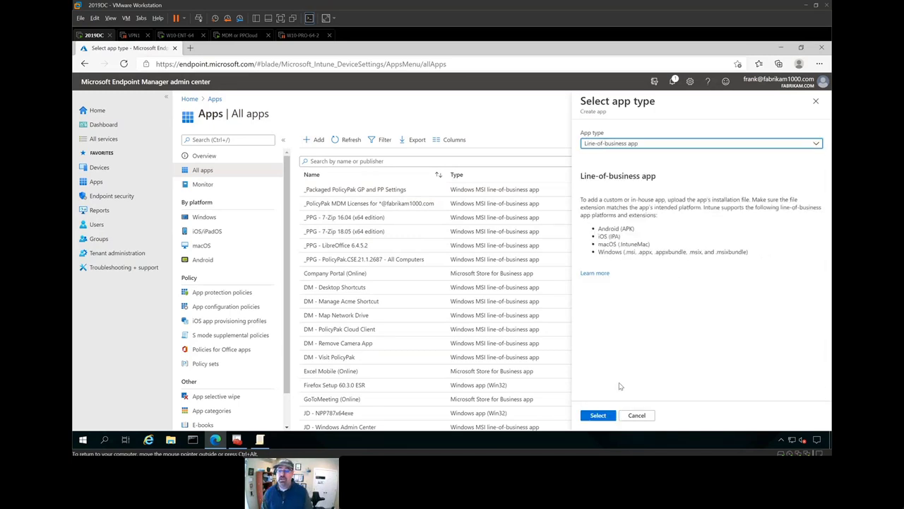
pyautogui.click(596, 416)
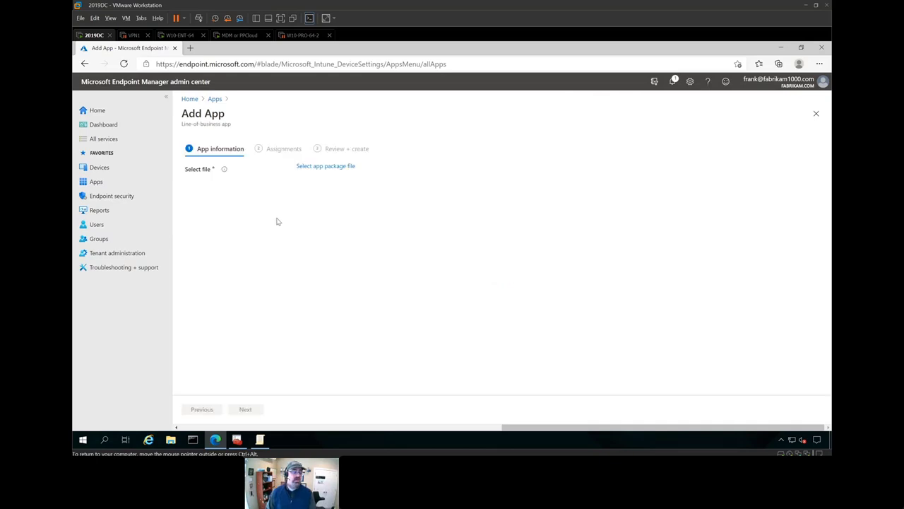
# - Select _SUMMIT123.msi from the Desktop as the app package file
pyautogui.click(334, 167)
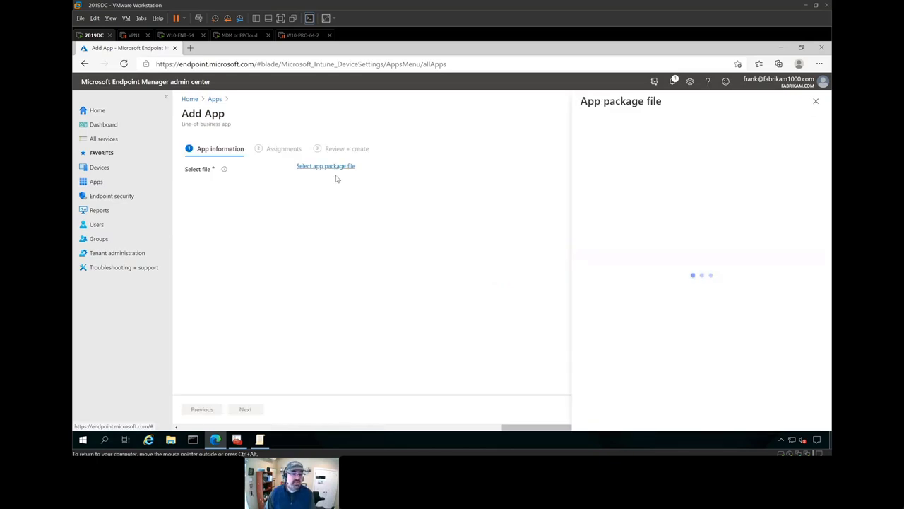
pyautogui.click(817, 138)
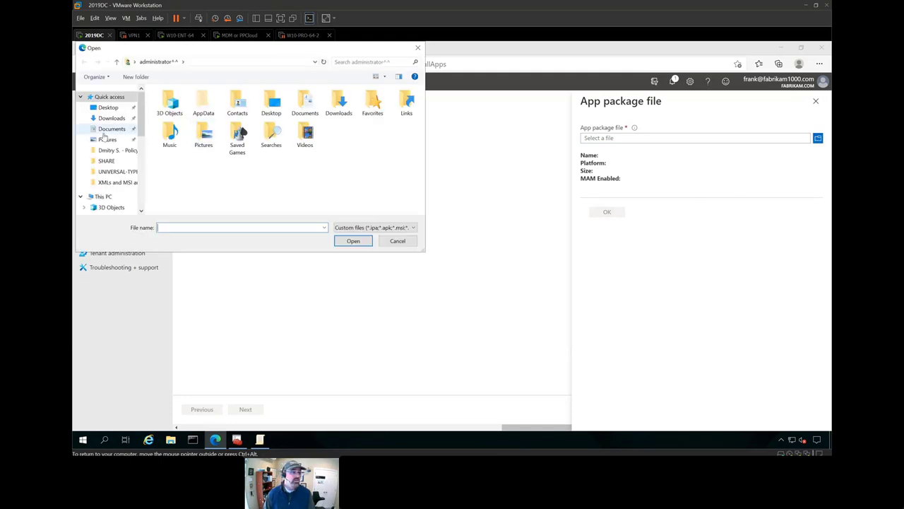
pyautogui.click(112, 110)
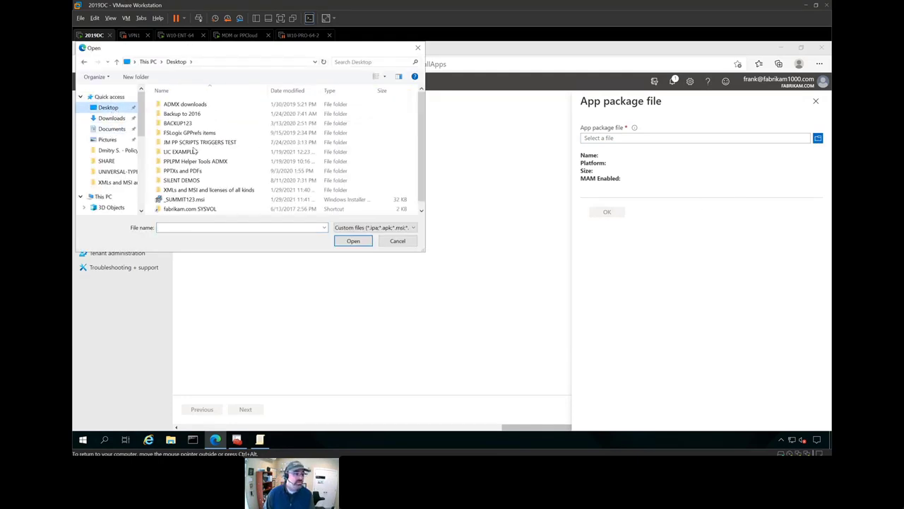
pyautogui.scroll(-2, 188, 196)
pyautogui.doubleClick(187, 193)
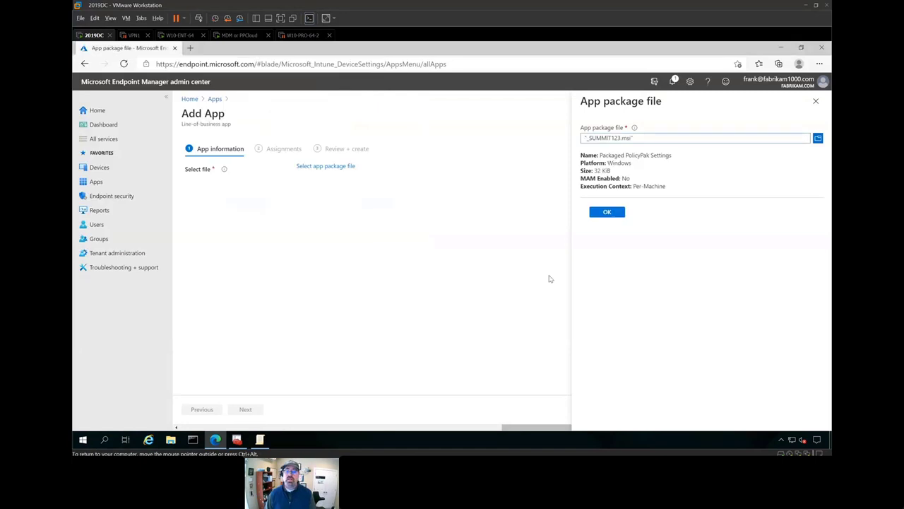
pyautogui.click(606, 212)
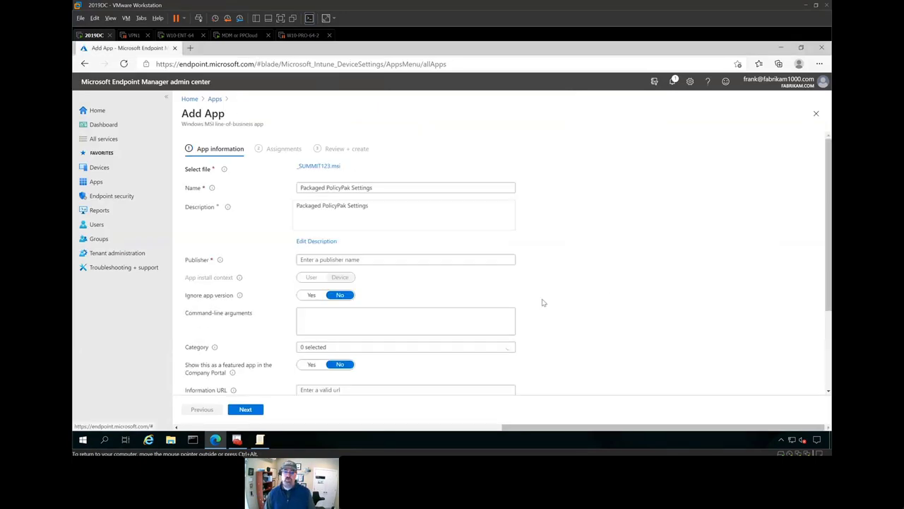
# - Enter PP as the publisher and continue to Assignments
pyautogui.click(365, 258)
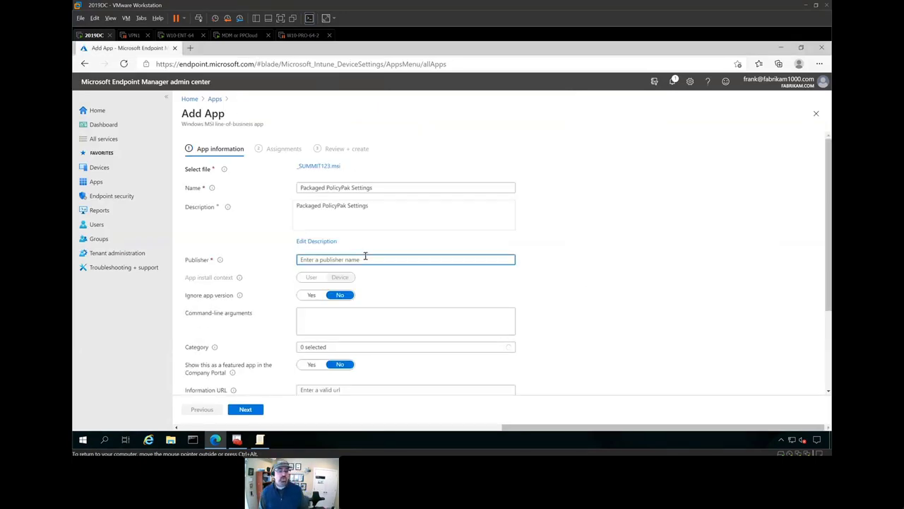
pyautogui.write('PP')
pyautogui.scroll(-1, 555, 304)
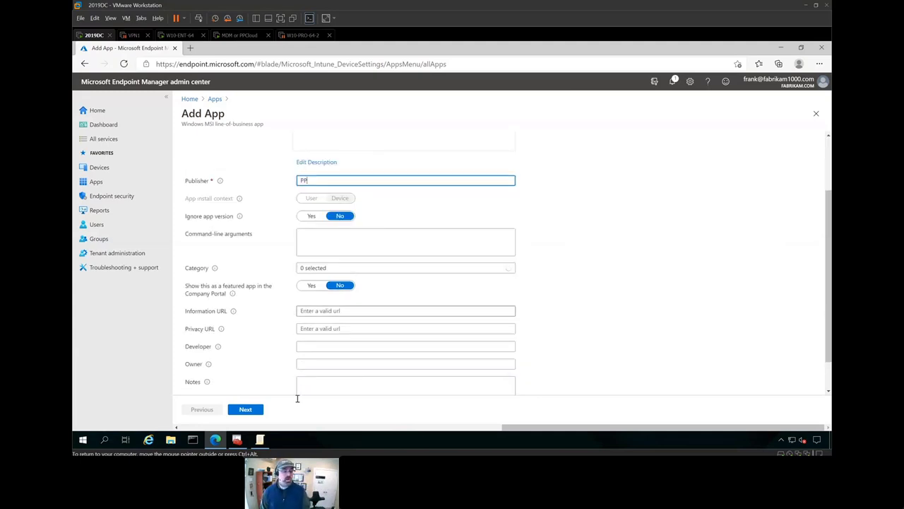
pyautogui.click(247, 413)
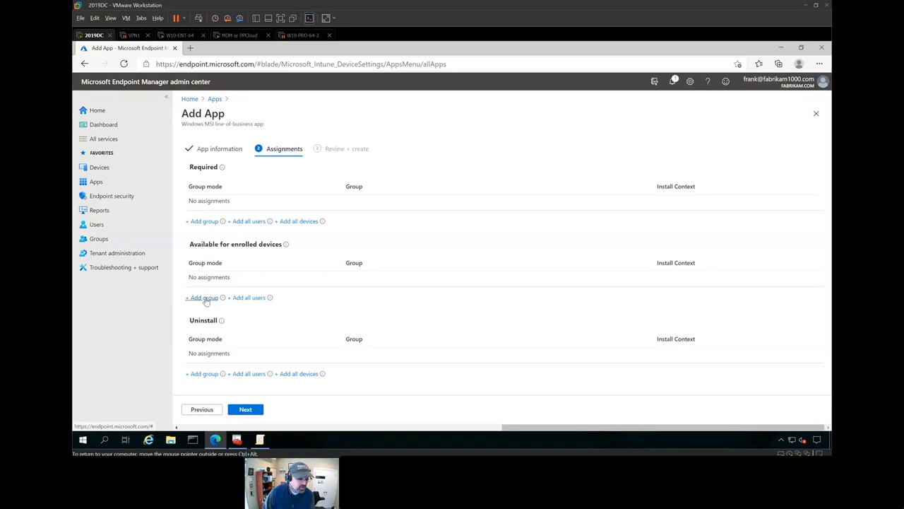
# - Make the app available for enrolled devices to the Computers with 'Computer' in the Name group
pyautogui.click(203, 297)
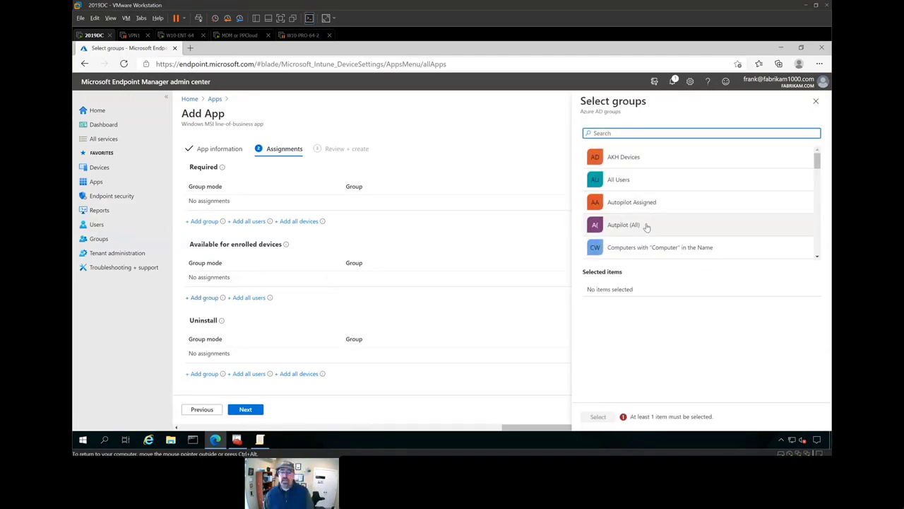
pyautogui.scroll(-1, 646, 227)
pyautogui.click(665, 300)
pyautogui.click(598, 416)
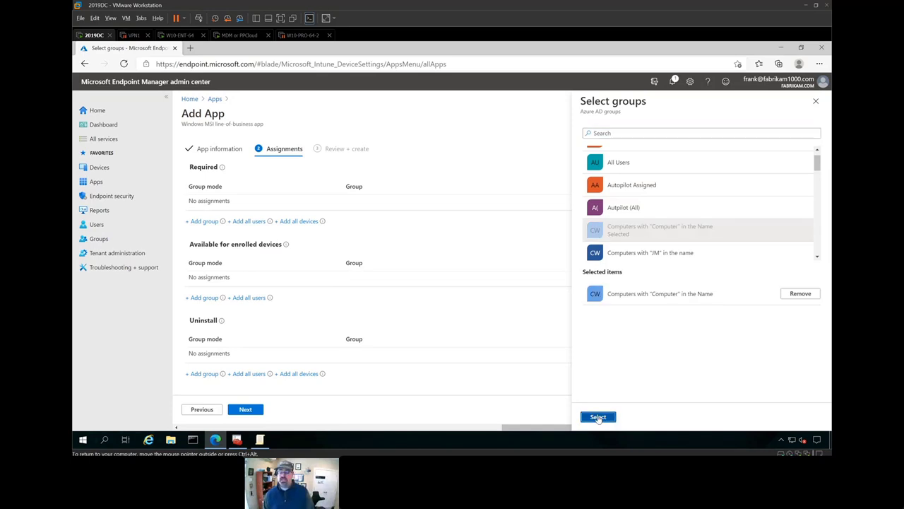
# - Review and create the app, then switch to the MDM or PPCloud VM
pyautogui.click(244, 410)
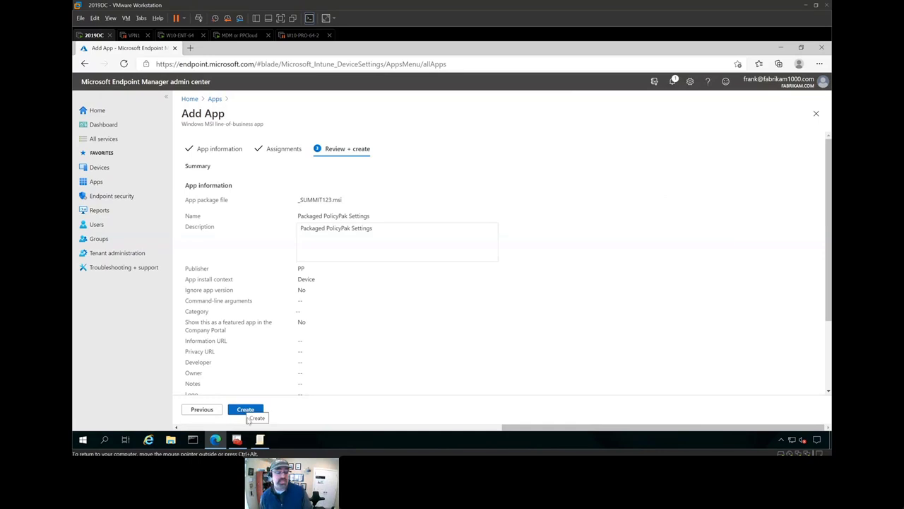
pyautogui.click(246, 410)
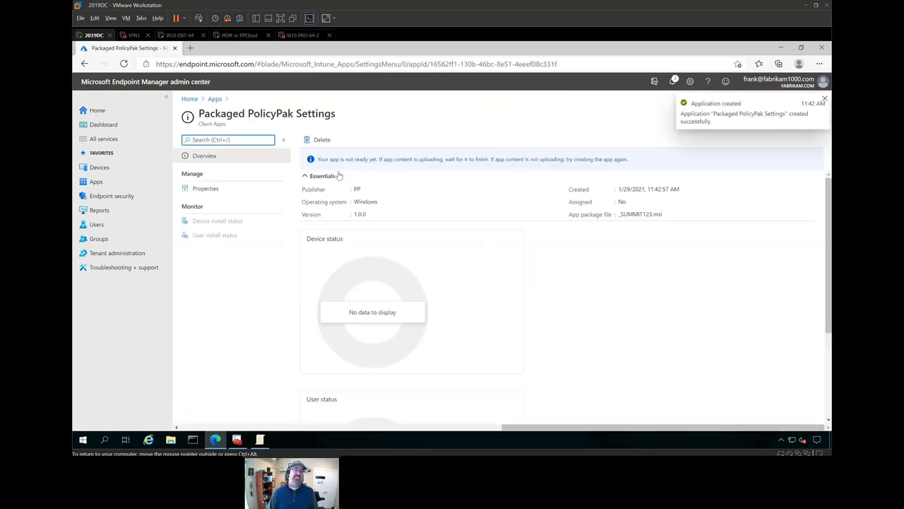
pyautogui.click(239, 35)
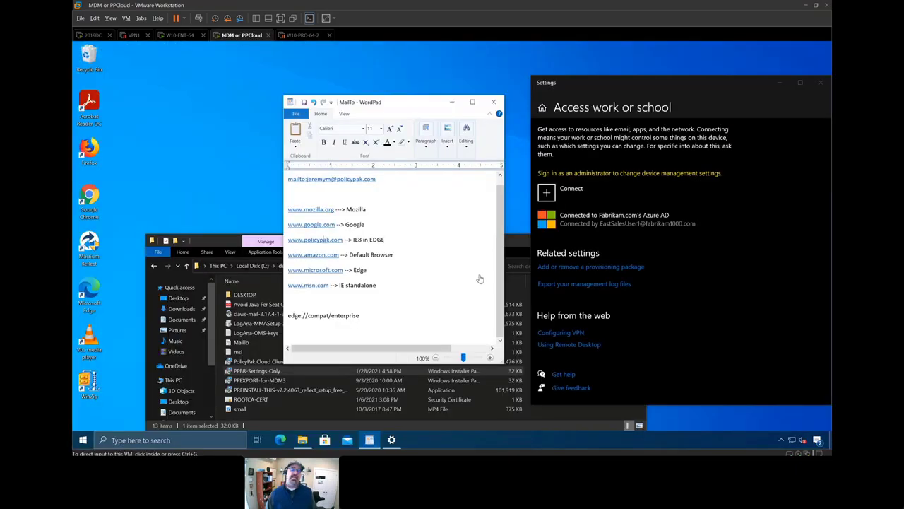
# - Inspect which areas the Fabrikam.com work or school connection manages, then go back
pyautogui.click(615, 220)
pyautogui.click(666, 256)
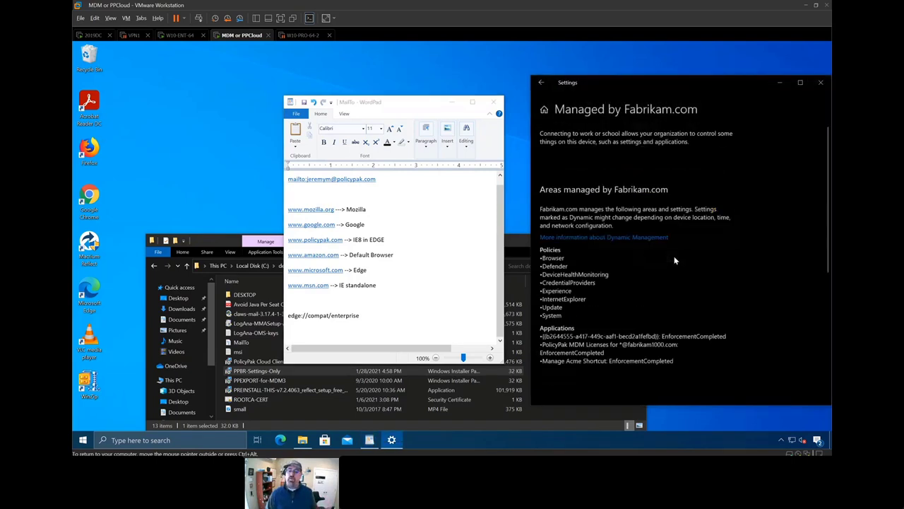
pyautogui.click(541, 82)
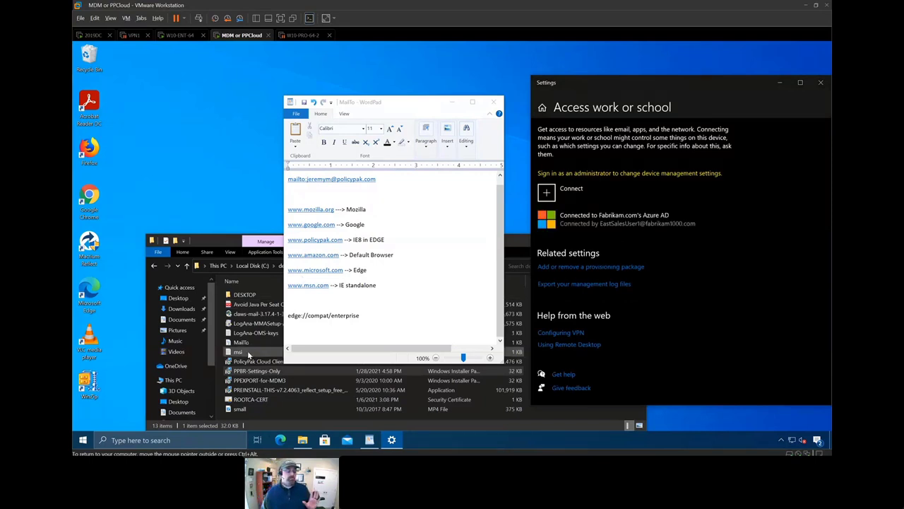
# - Run PPBR-Settings-Only.msi from the demos1 folder and elevate it with the local administrator credentials
pyautogui.click(251, 369)
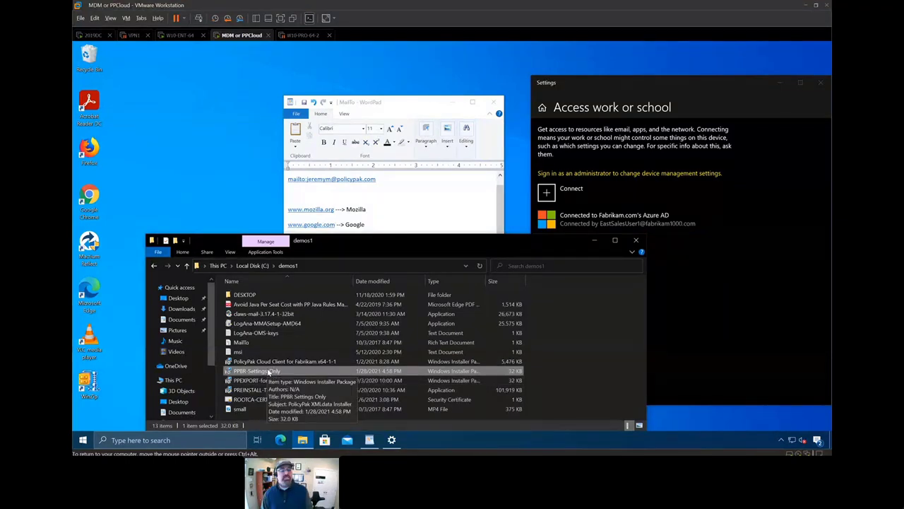
pyautogui.doubleClick(269, 372)
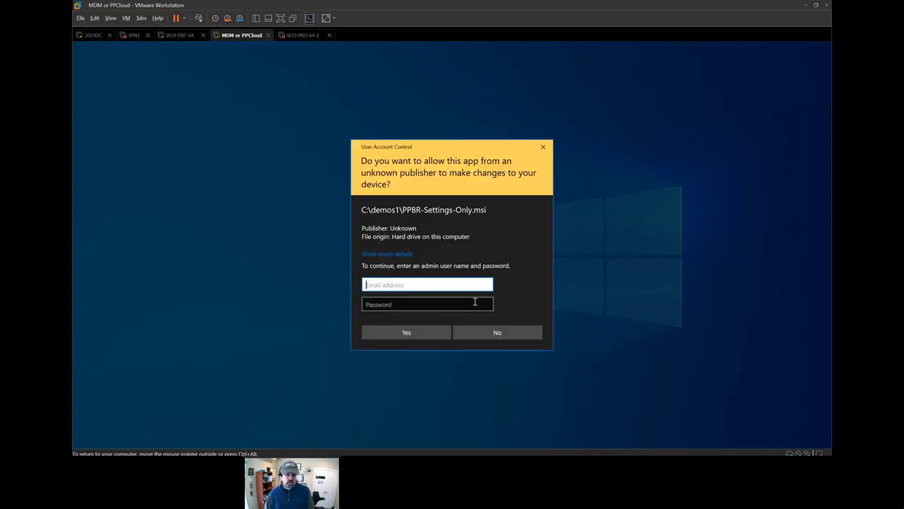
pyautogui.write('.\\admin')
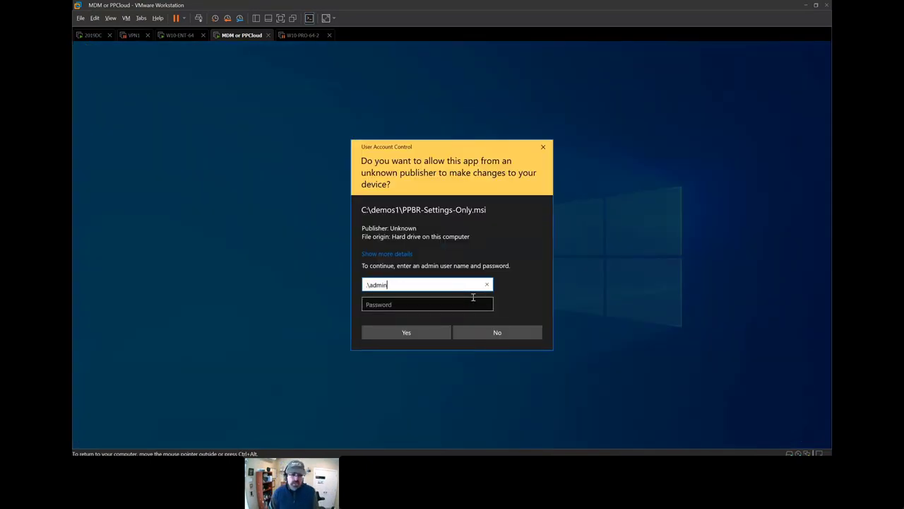
pyautogui.press('Tab')
pyautogui.write('********')
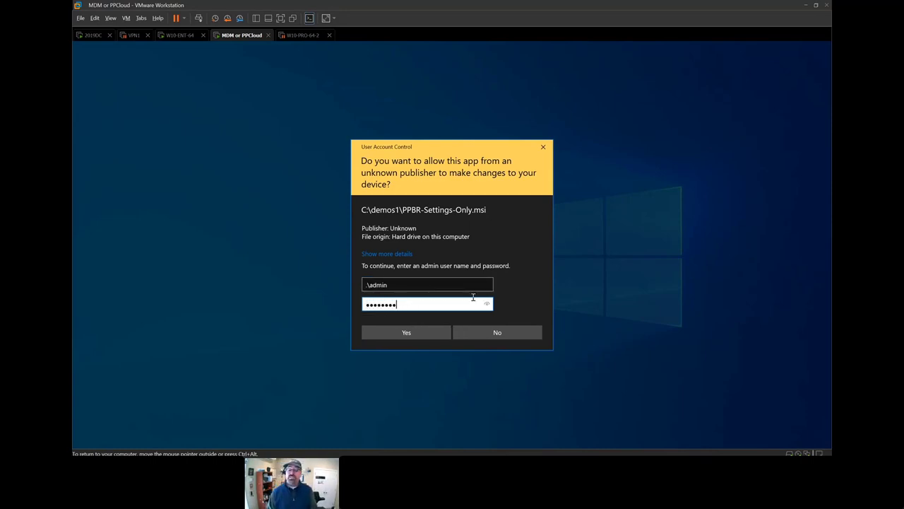
pyautogui.press('Return')
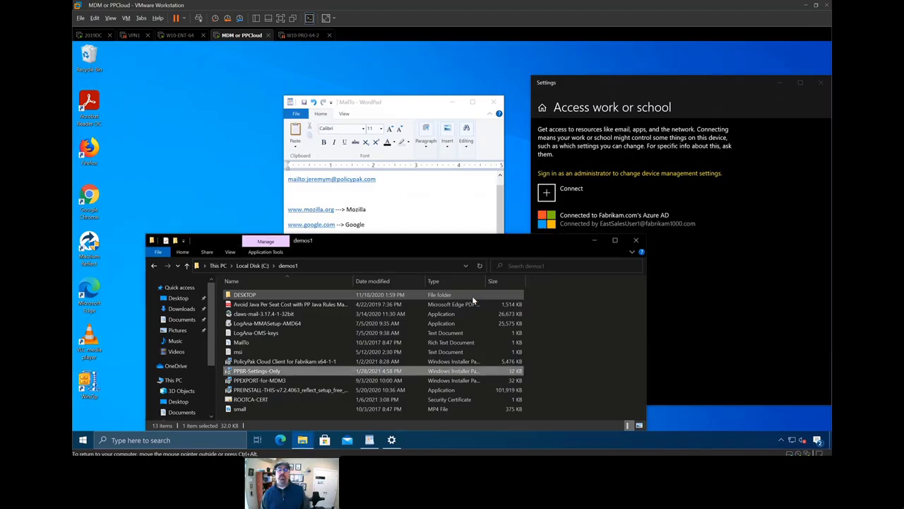
pyautogui.click(409, 107)
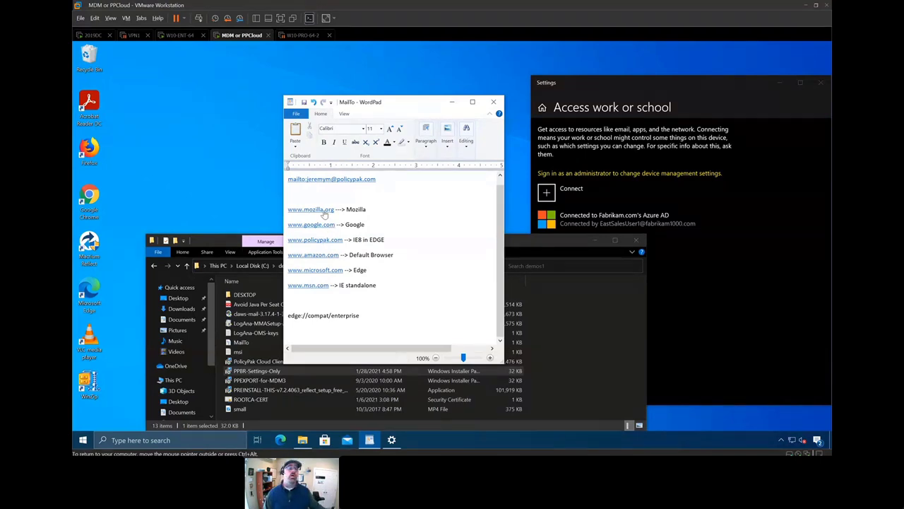
pyautogui.click(324, 211)
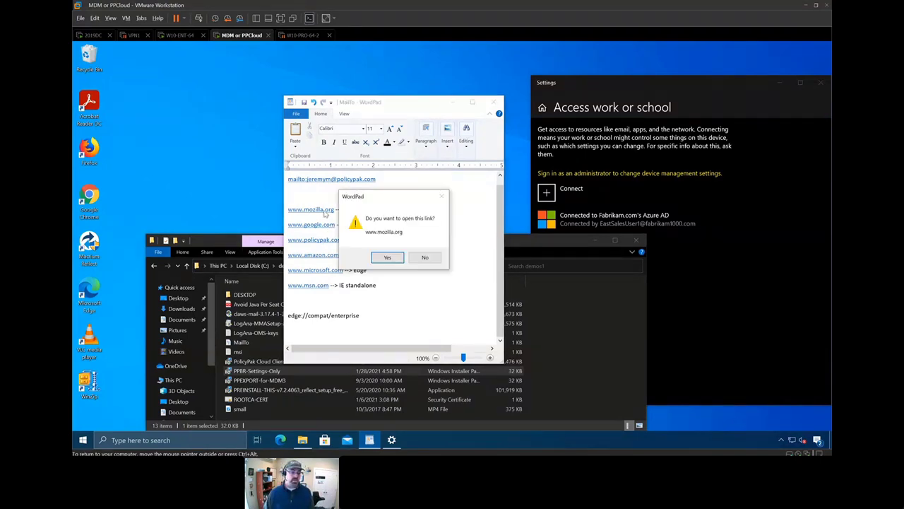
pyautogui.click(387, 258)
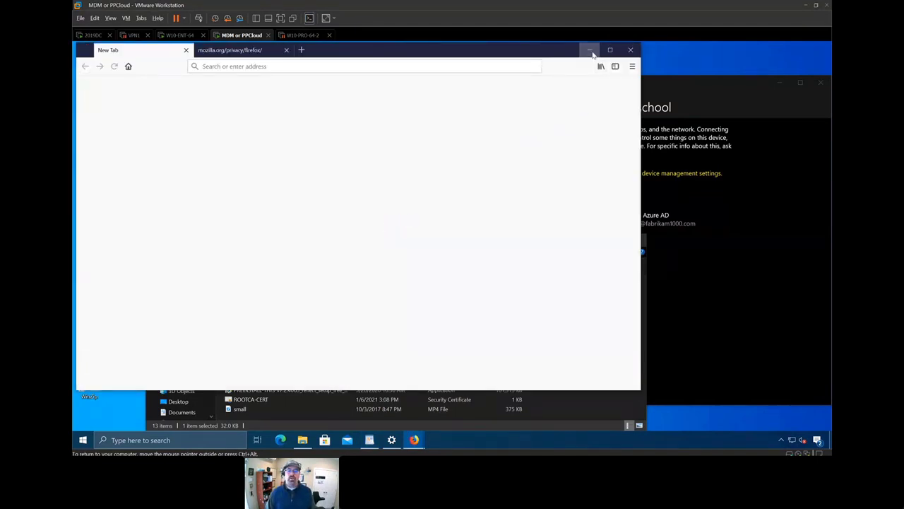
pyautogui.click(591, 51)
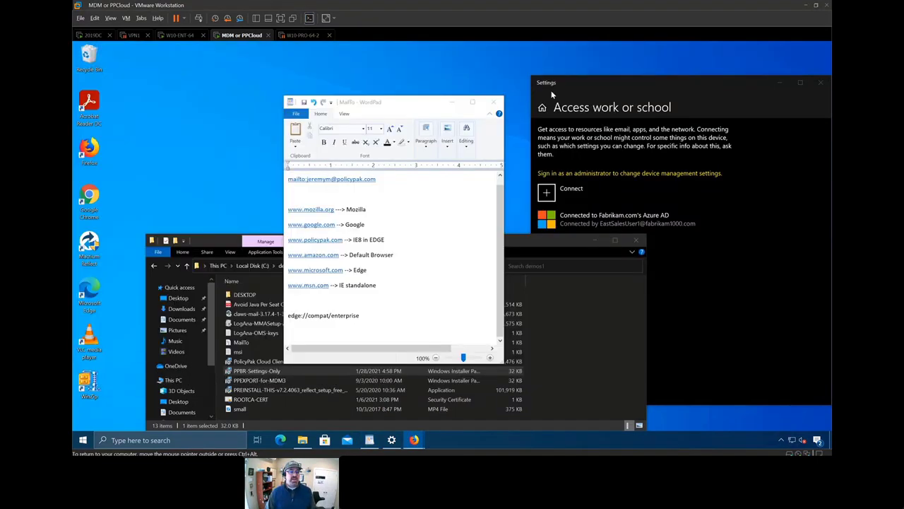
pyautogui.click(323, 224)
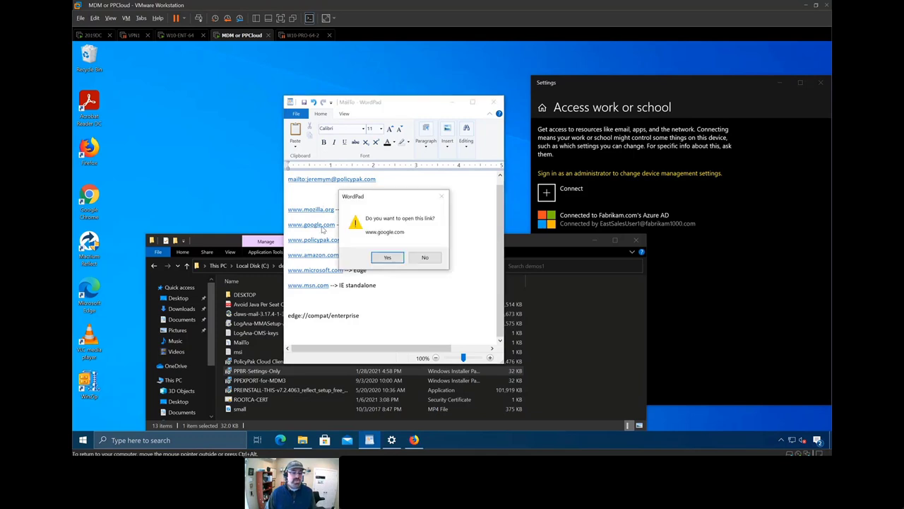
pyautogui.click(385, 258)
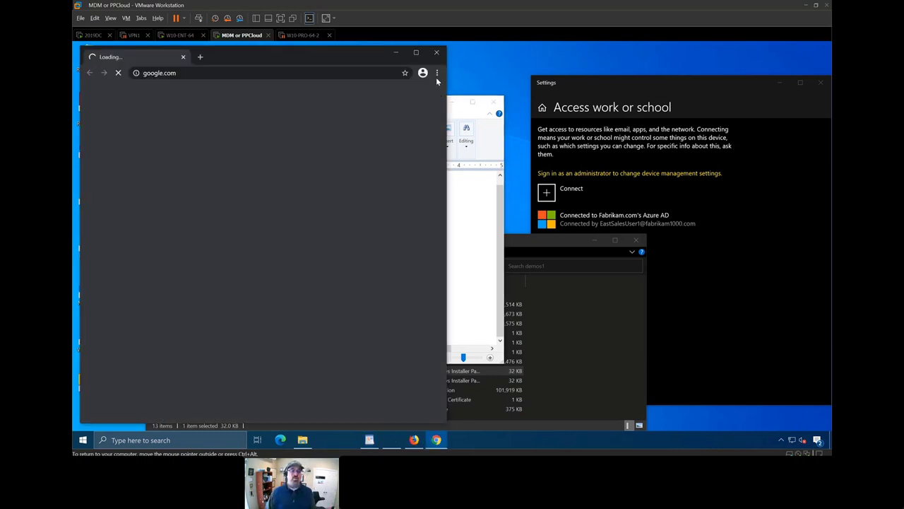
pyautogui.click(436, 73)
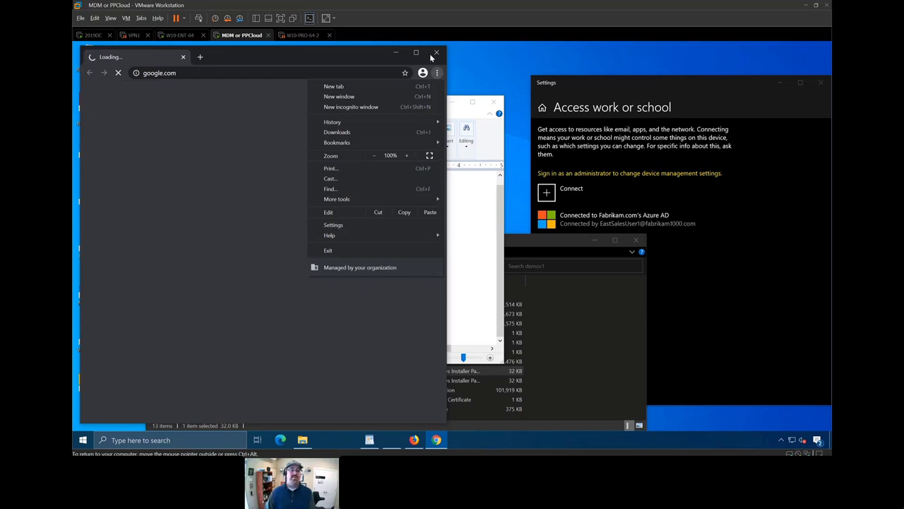
pyautogui.click(328, 250)
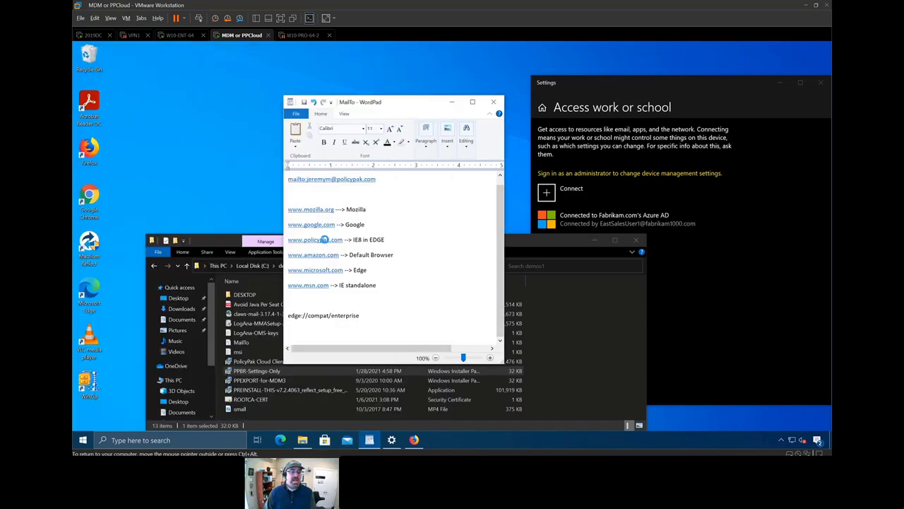
pyautogui.click(324, 240)
pyautogui.click(399, 263)
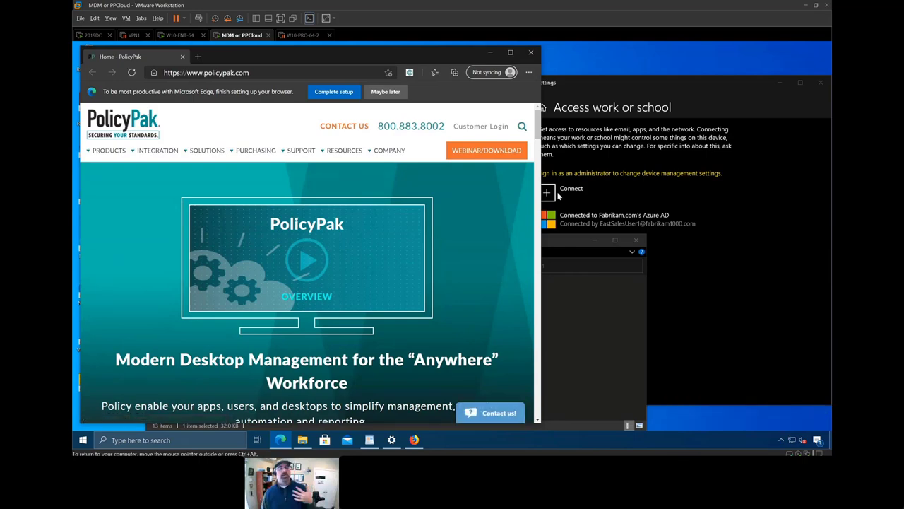
# - Load edge://compat/enterprise in Edge, force a site list update, and close Edge
pyautogui.moveTo(424, 55); pyautogui.dragTo(409, 303)
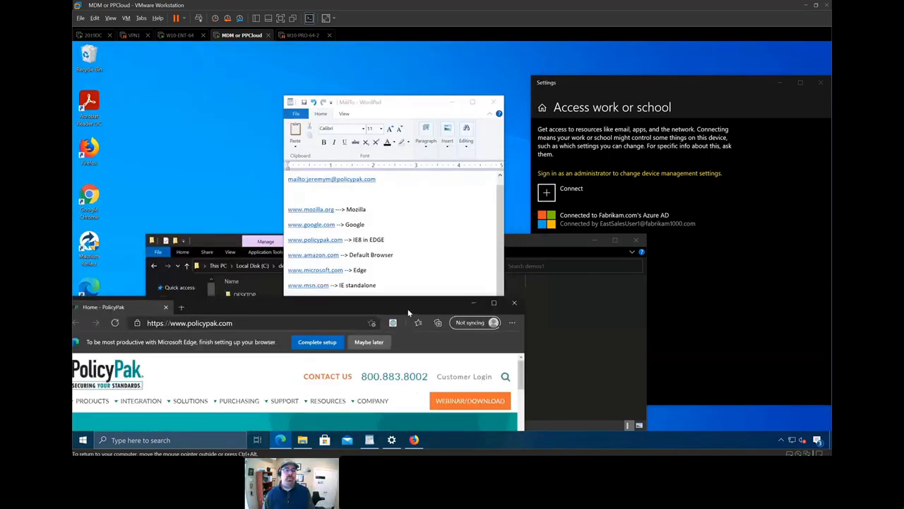
pyautogui.click(438, 247)
pyautogui.tripleClick(291, 316)
pyautogui.hotkey('ctrl', 'c')
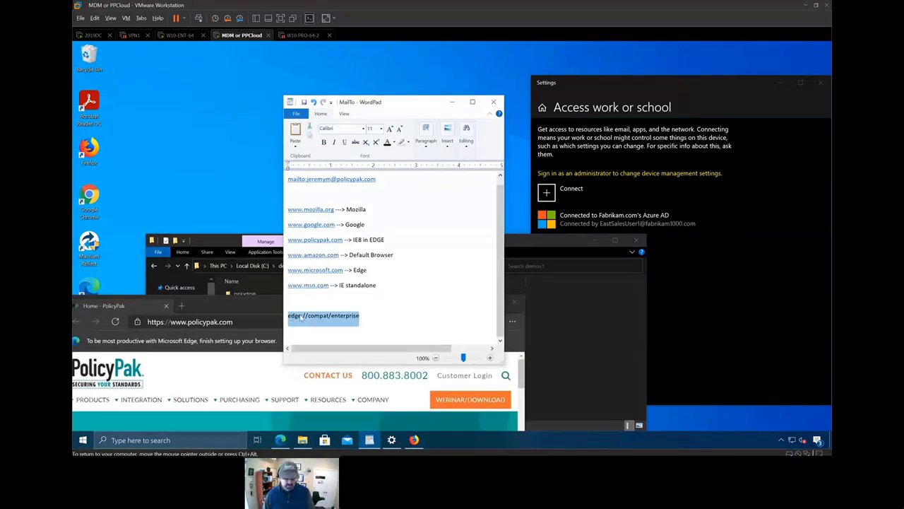
pyautogui.doubleClick(244, 308)
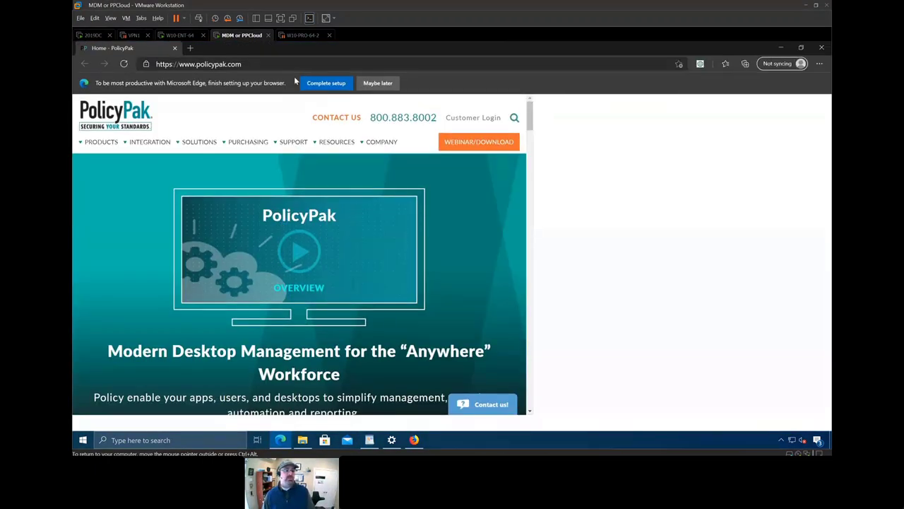
pyautogui.click(300, 65)
pyautogui.hotkey('ctrl', 'v')
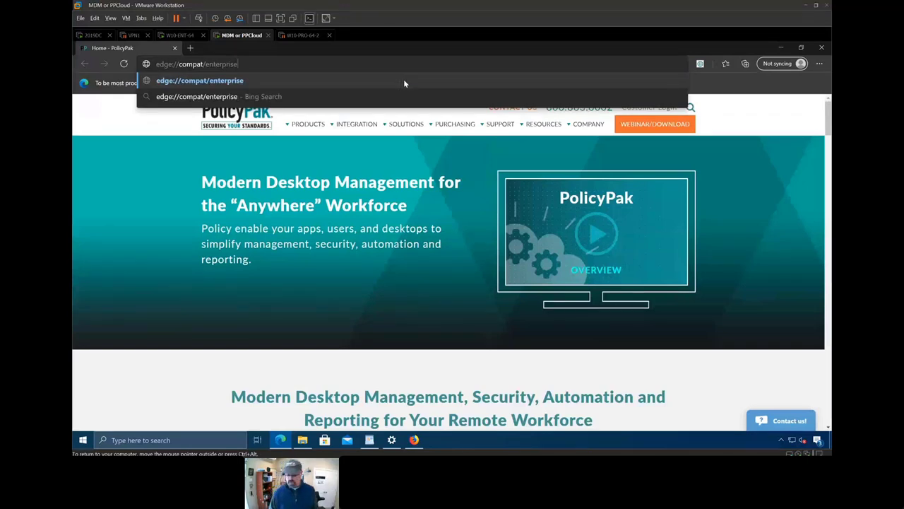
pyautogui.click(404, 83)
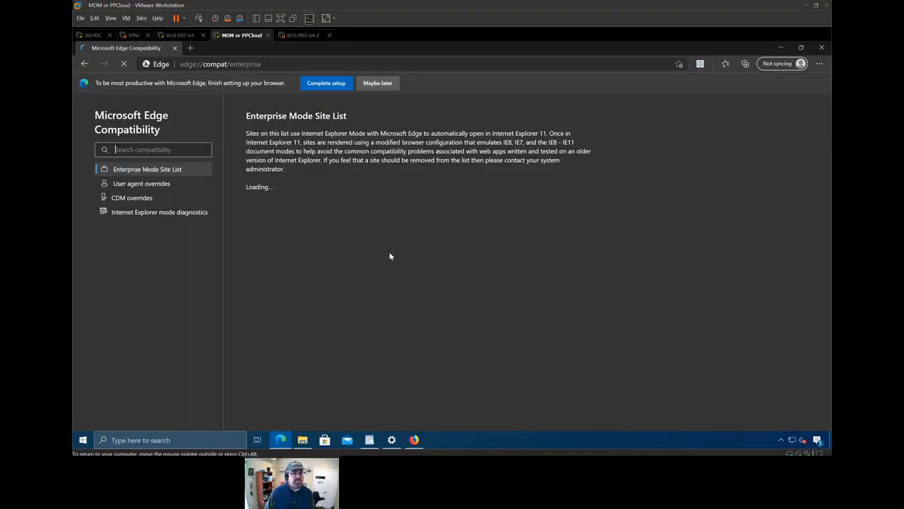
pyautogui.click(577, 200)
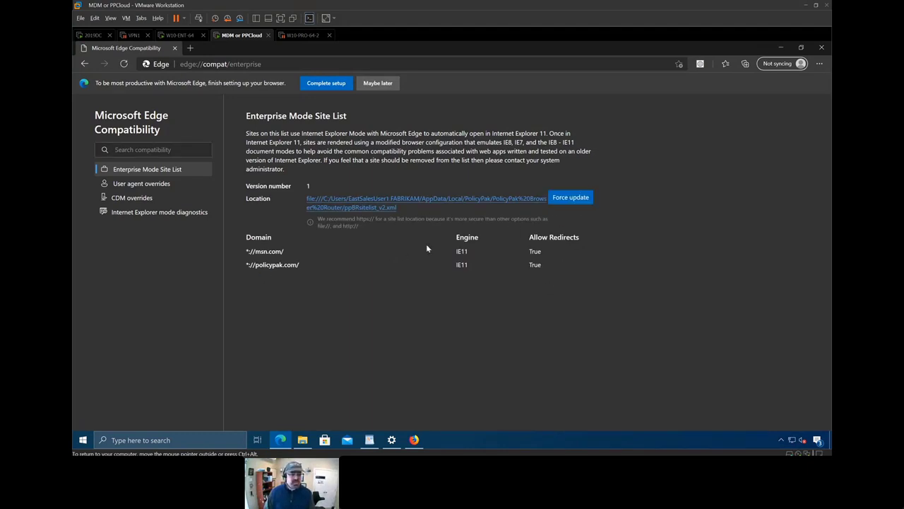
pyautogui.click(821, 48)
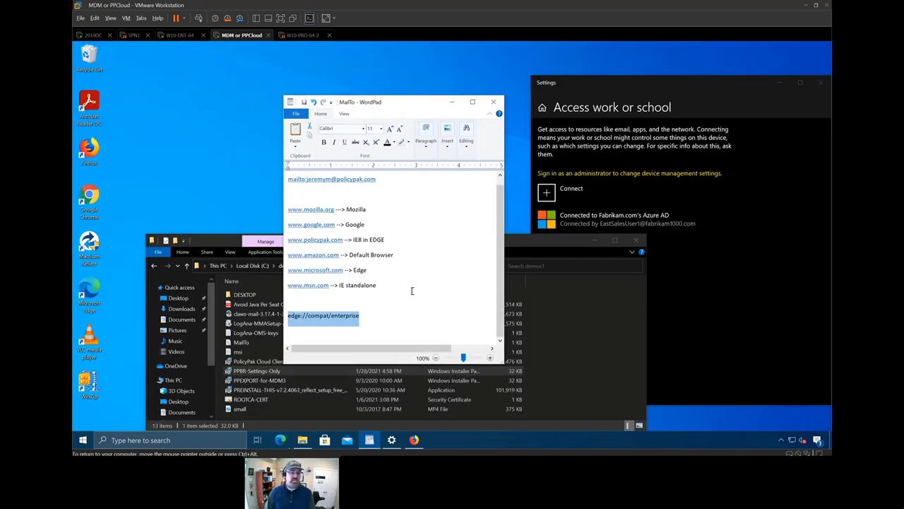
pyautogui.click(314, 241)
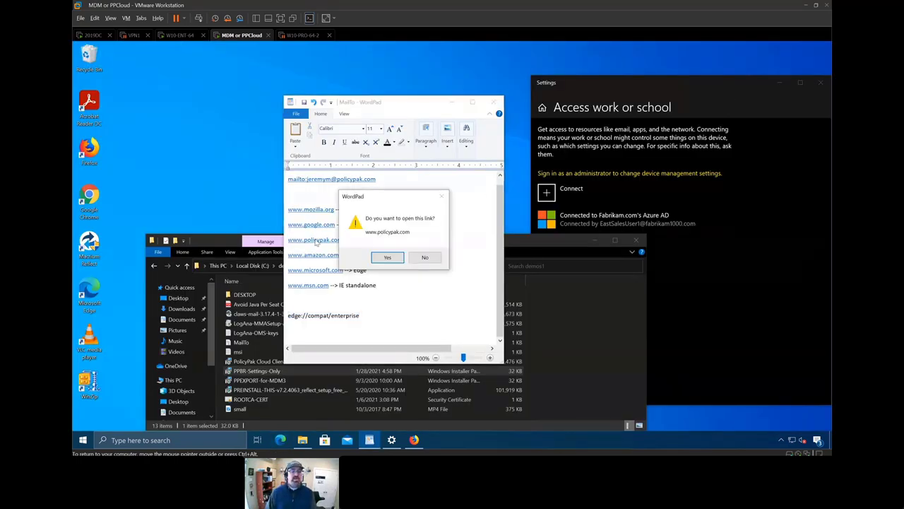
pyautogui.click(391, 258)
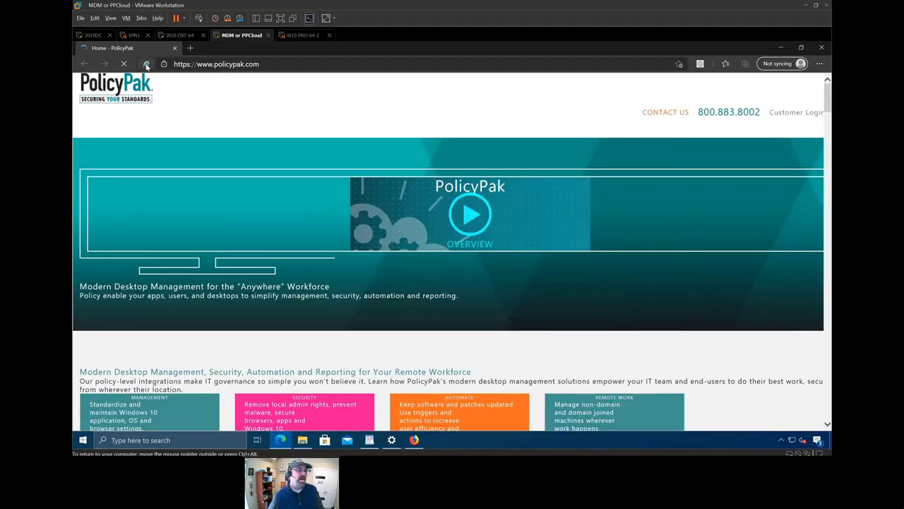
pyautogui.click(145, 64)
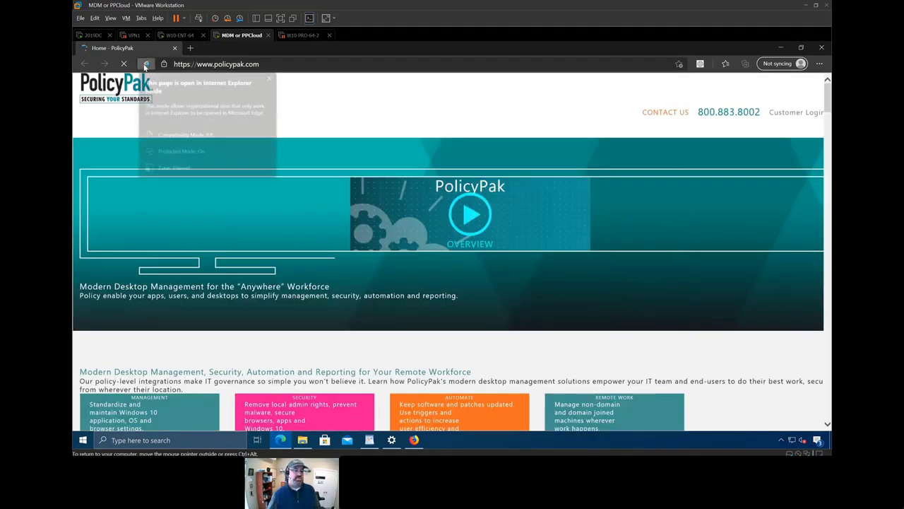
pyautogui.click(596, 101)
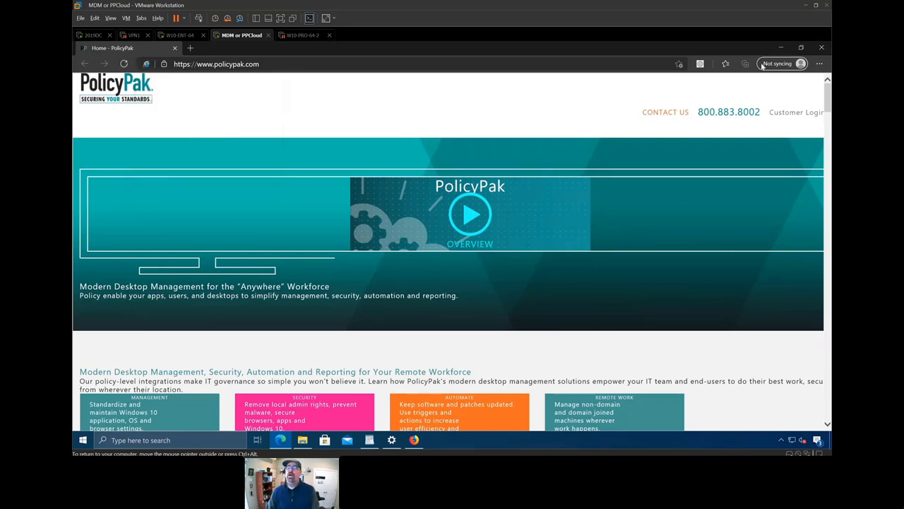
pyautogui.click(781, 47)
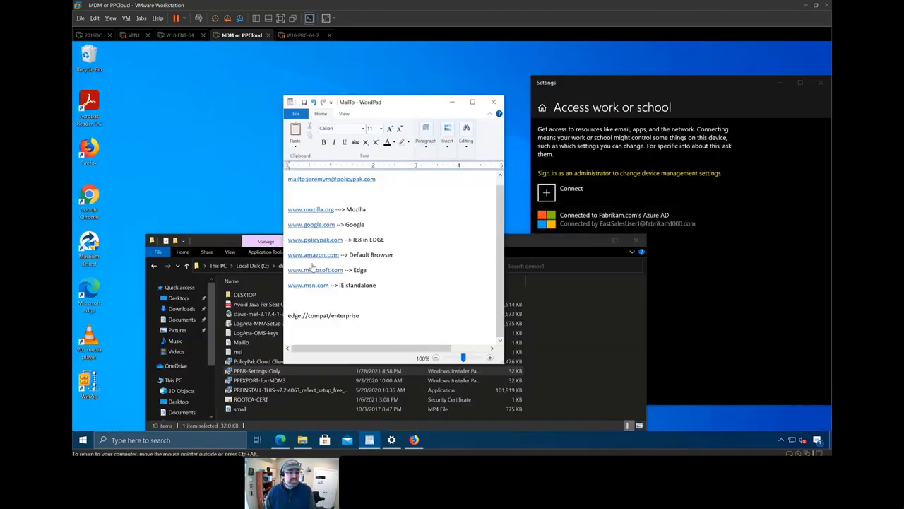
pyautogui.click(320, 256)
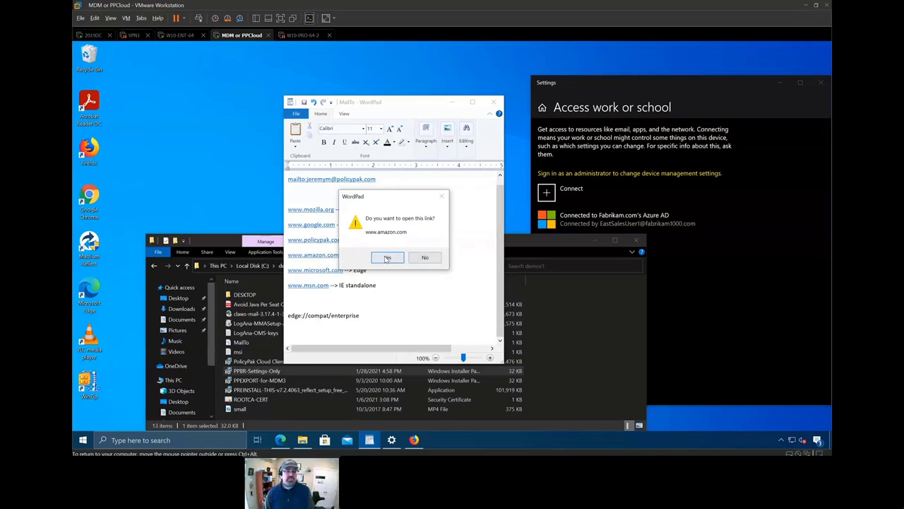
pyautogui.click(387, 258)
pyautogui.click(325, 271)
pyautogui.click(400, 260)
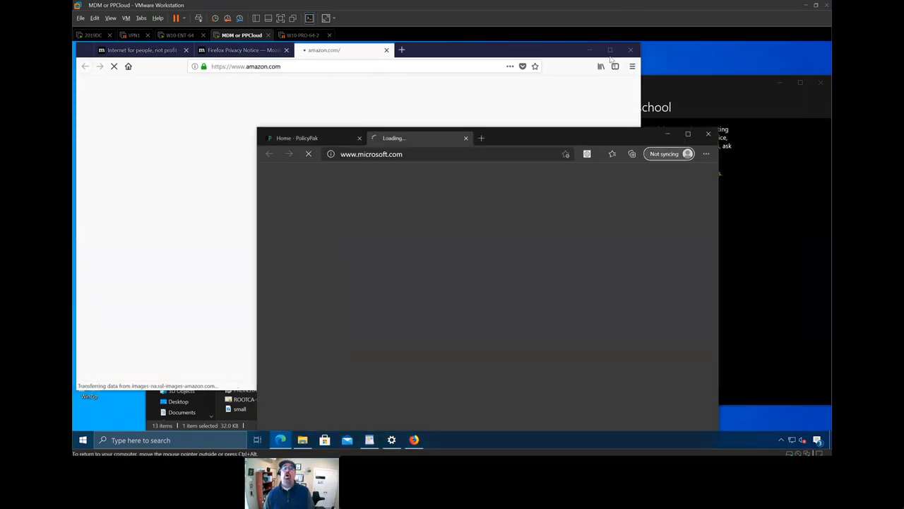
# - Minimize Firefox, bring WordPad forward and select the e-mail address in the mailto link
pyautogui.click(589, 49)
pyautogui.moveTo(490, 141); pyautogui.dragTo(712, 189)
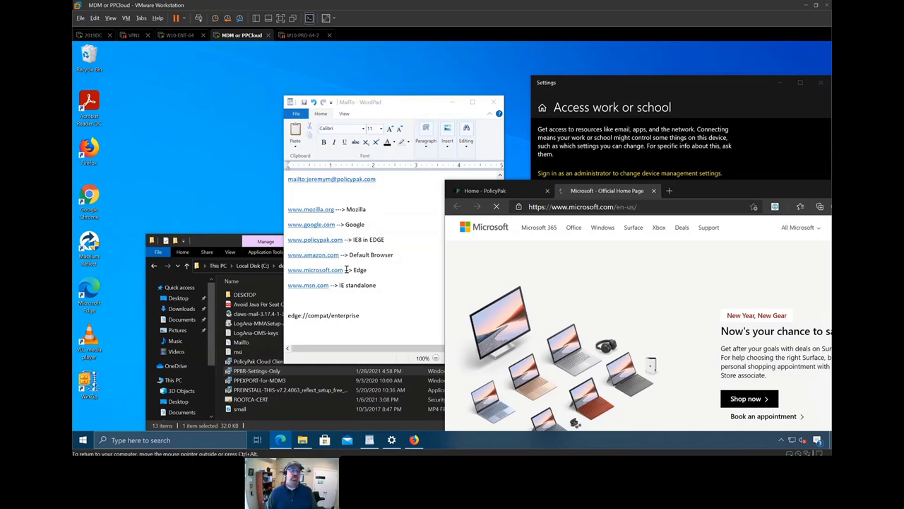
pyautogui.click(387, 185)
pyautogui.moveTo(381, 180); pyautogui.dragTo(308, 180)
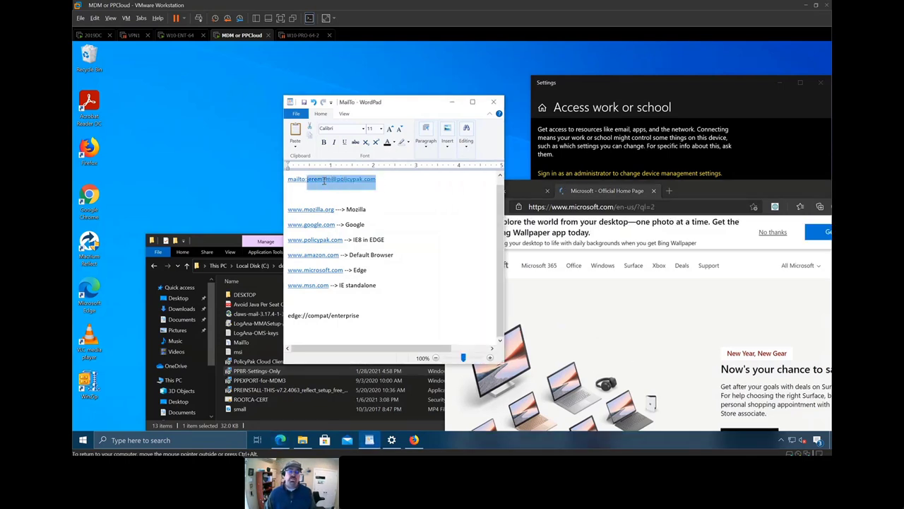
pyautogui.click(317, 192)
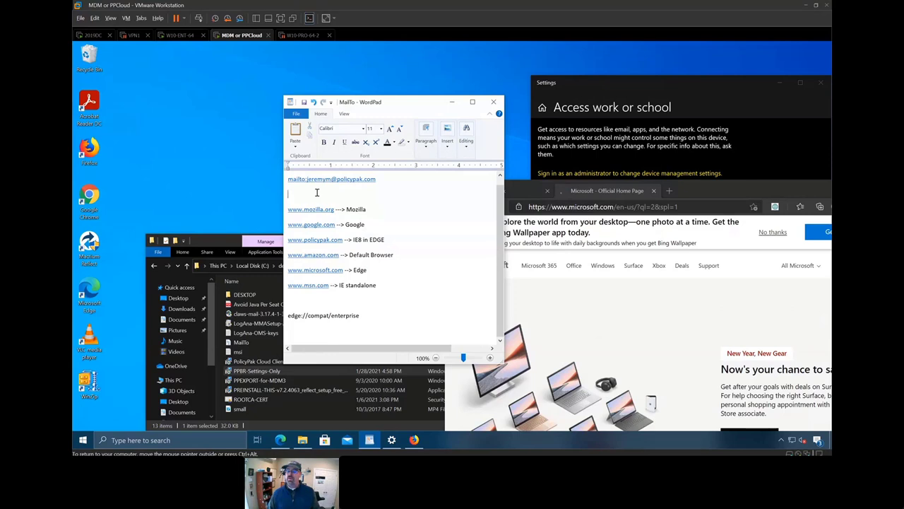